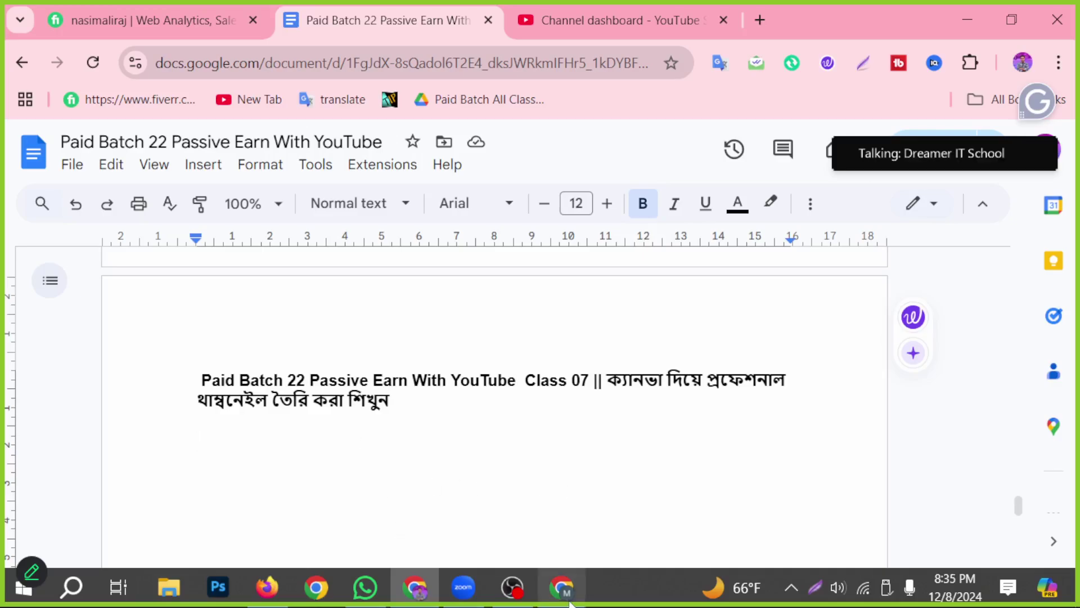
# Switch to the other Chrome window and open canva.com.
pyautogui.click(561, 587)
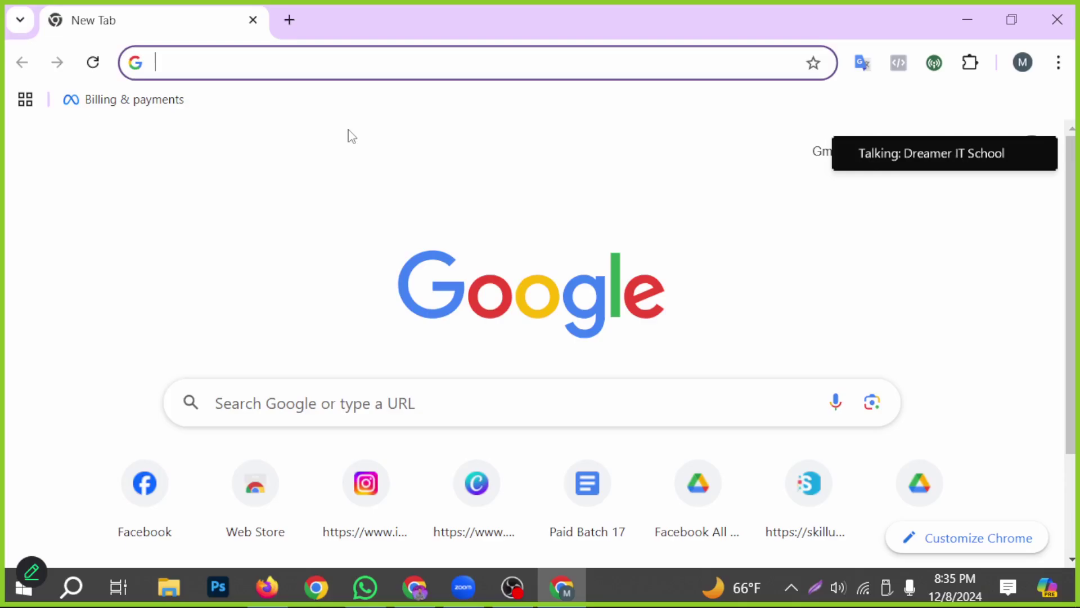
pyautogui.write('canva.com')
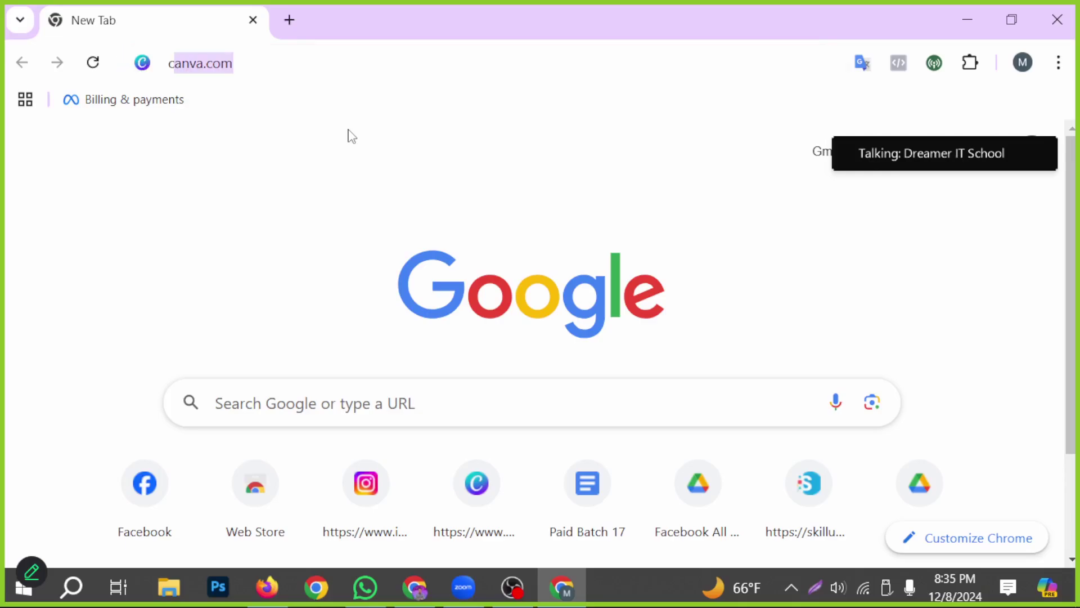
pyautogui.press('Return')
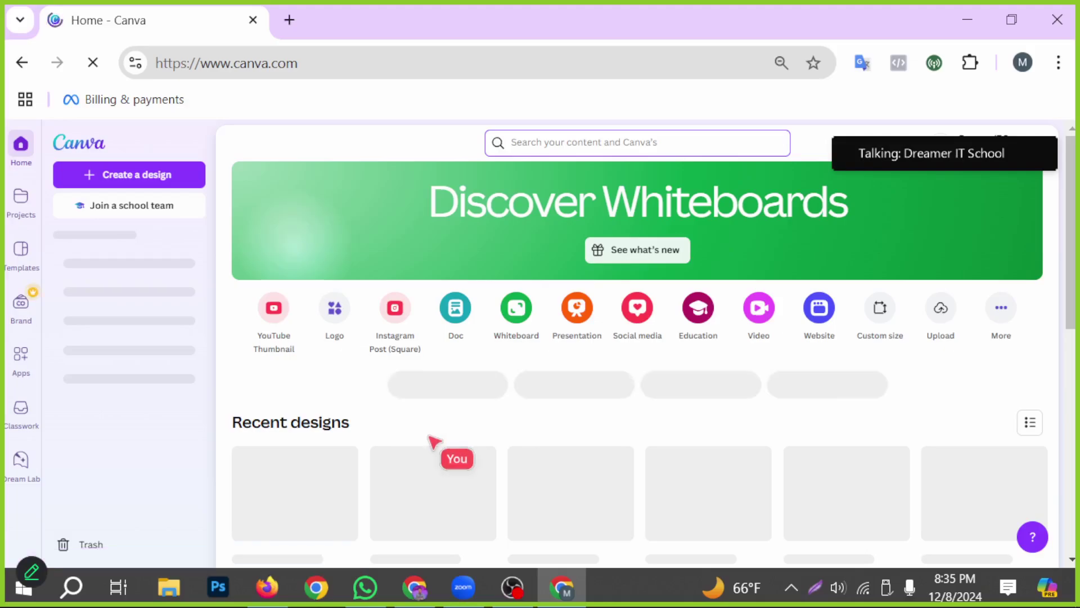
# Search Google in a new tab for "youtube thumbnasils size", read the recommended dimensions, and return to the Canva home page.
pyautogui.click(290, 20)
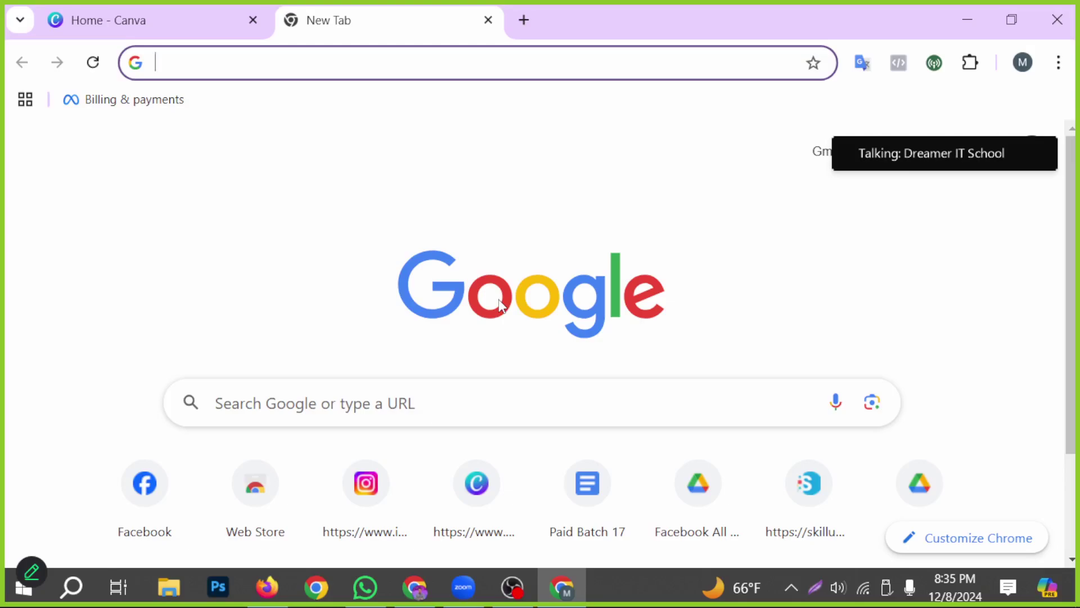
pyautogui.write('th')
pyautogui.press('BackSpace')
pyautogui.press('BackSpace')
pyautogui.write('youtube thumbnasils size')
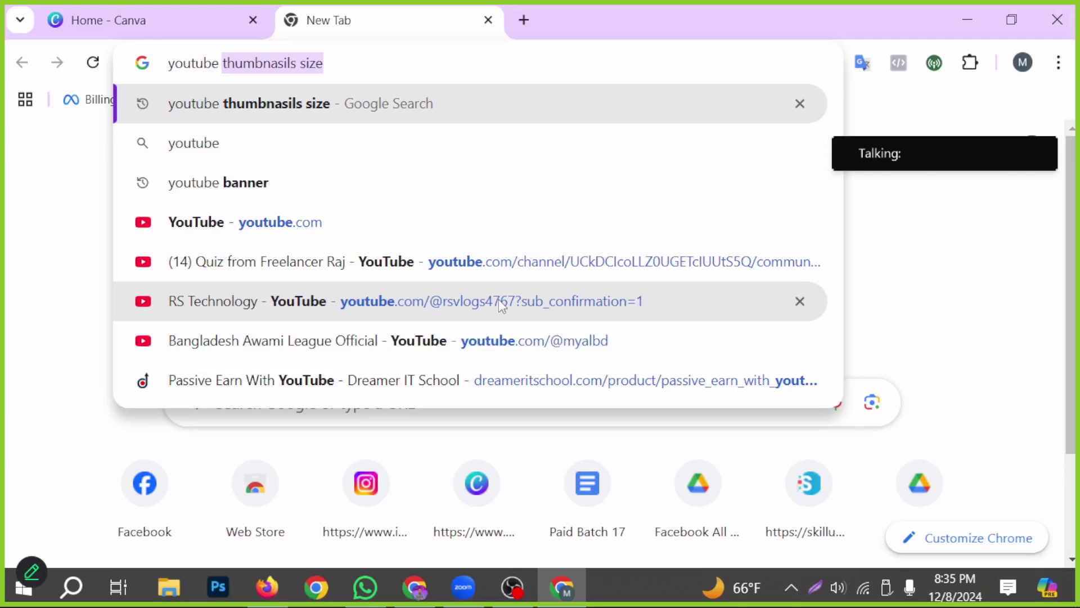
pyautogui.press('Return')
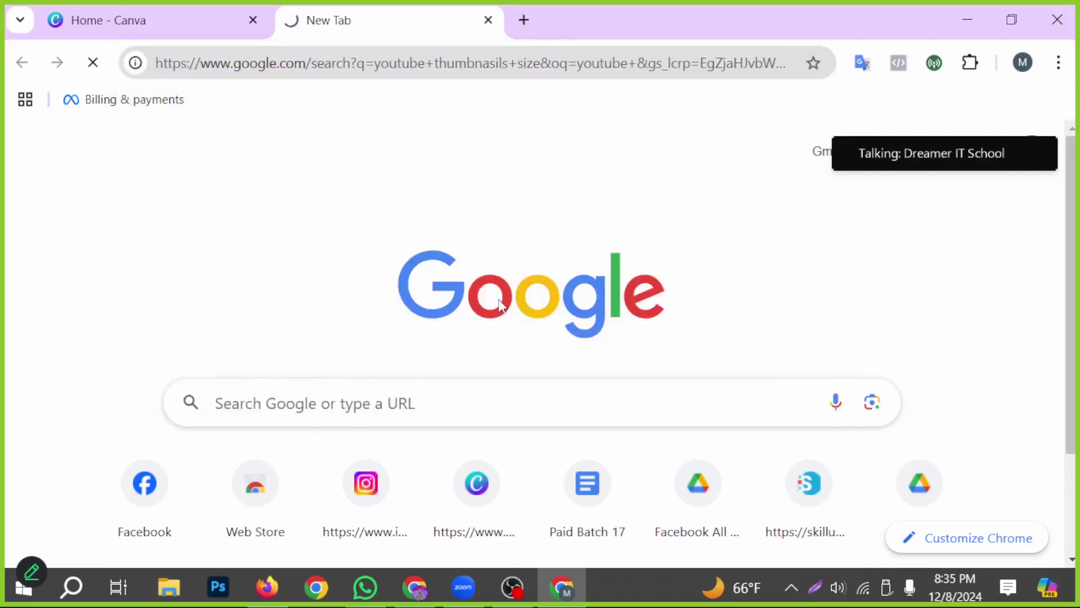
pyautogui.scroll(-2, 376, 386)
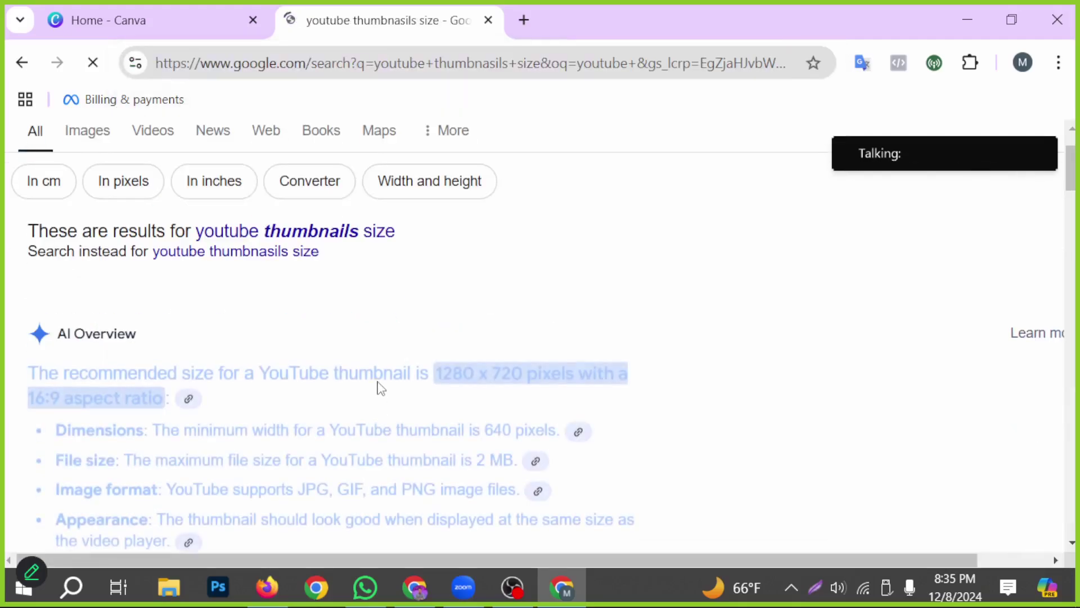
pyautogui.scroll(-2, 385, 378)
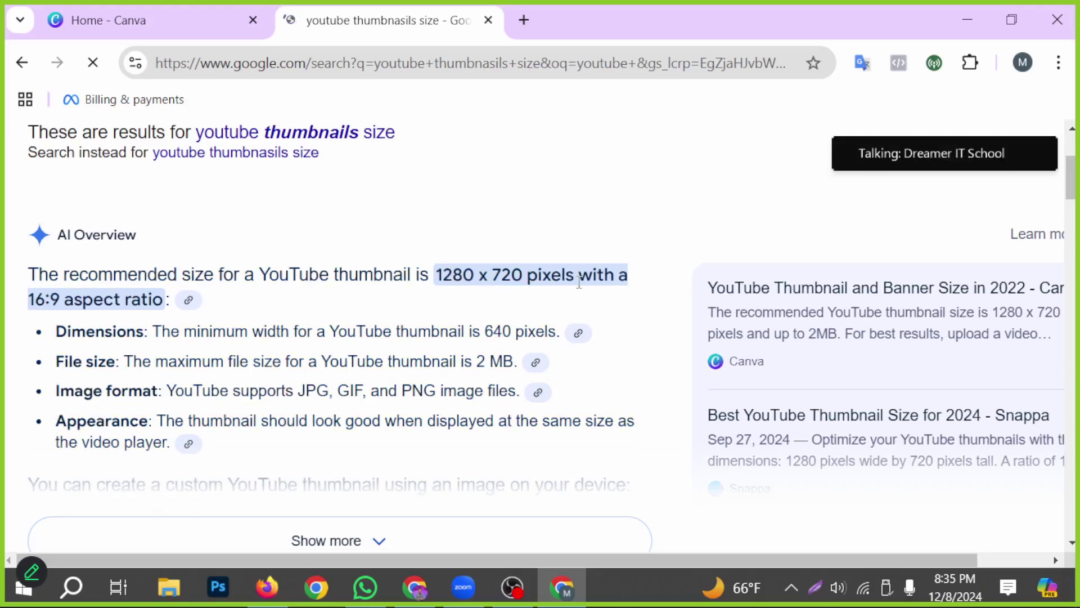
pyautogui.click(176, 20)
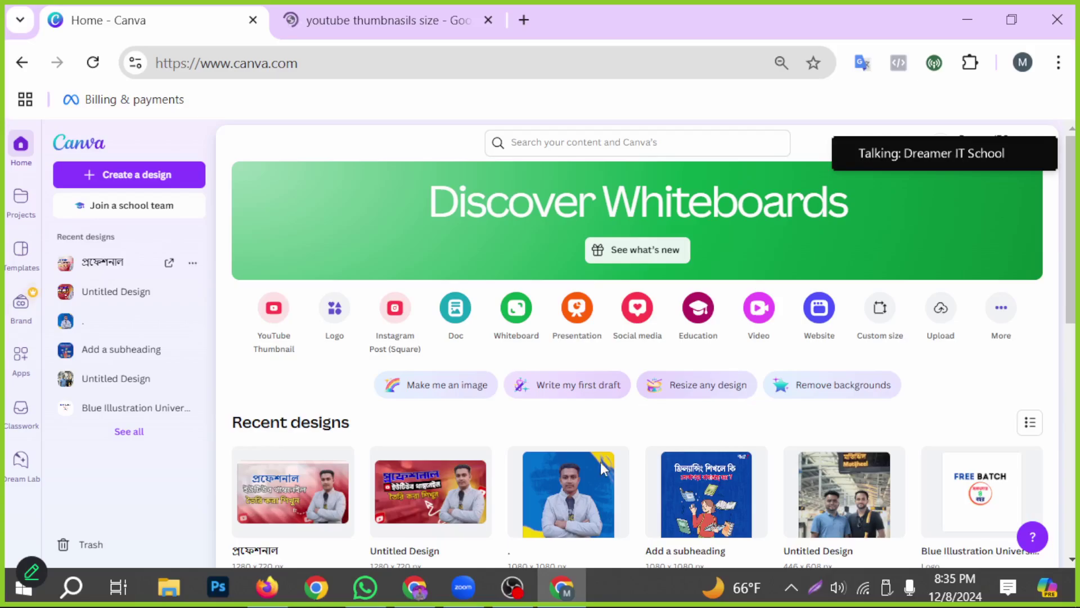
# Point a red arrow at Create a design in the screenshot overlay, and close the overlay.
pyautogui.click(814, 588)
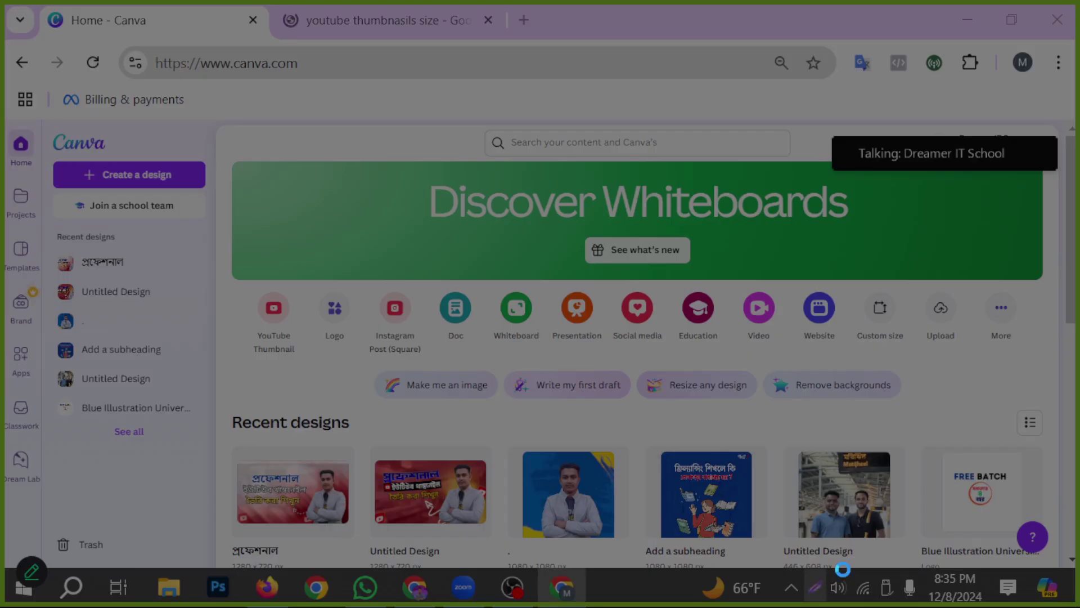
pyautogui.click(880, 540)
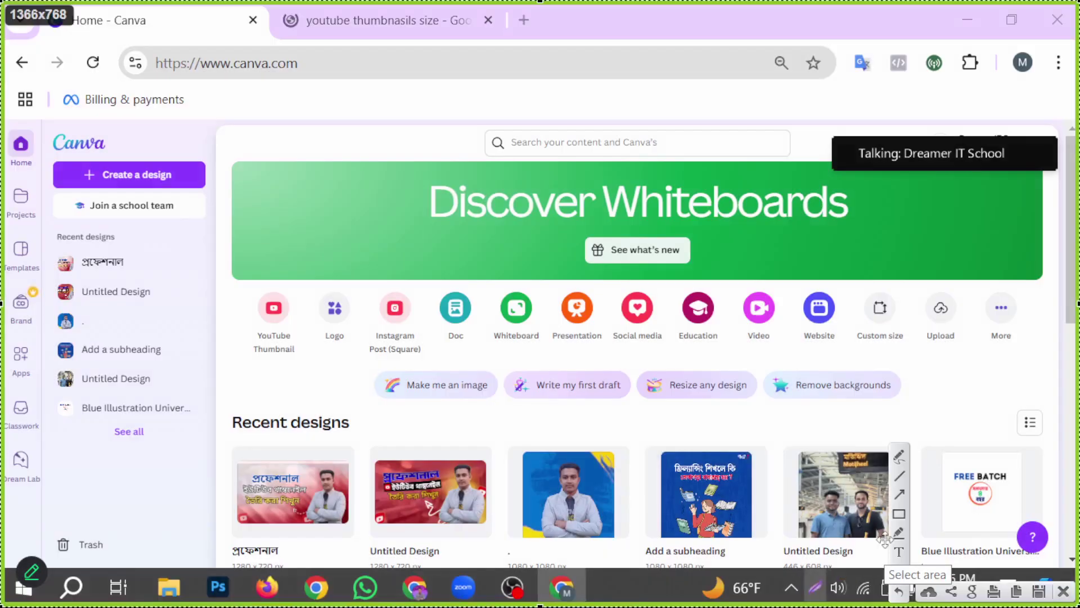
pyautogui.click(899, 494)
pyautogui.moveTo(777, 509)
pyautogui.mouseDown()
pyautogui.moveTo(212, 176)
pyautogui.moveTo(195, 186)
pyautogui.mouseUp()
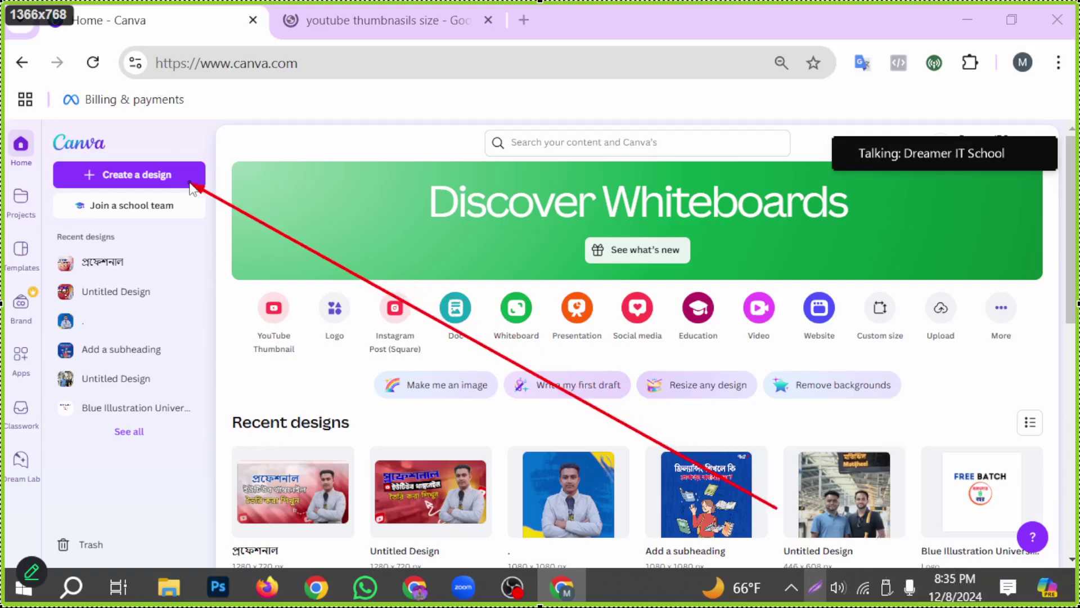
pyautogui.click(1063, 591)
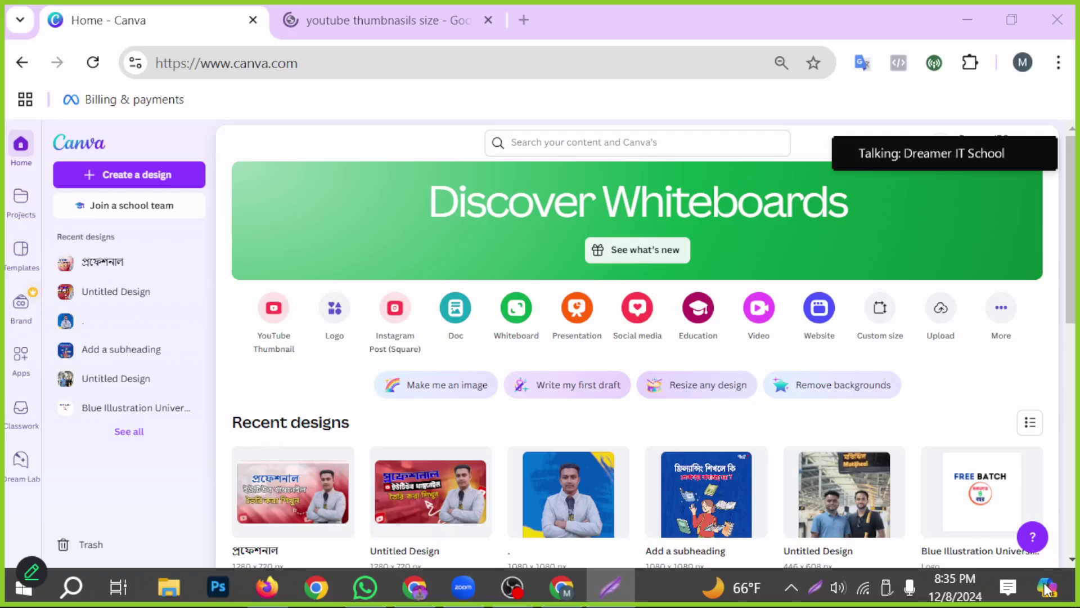
# Open the Create a design dialog and point out the Custom size option with a temporary red arrow in the screenshot overlay.
pyautogui.click(175, 173)
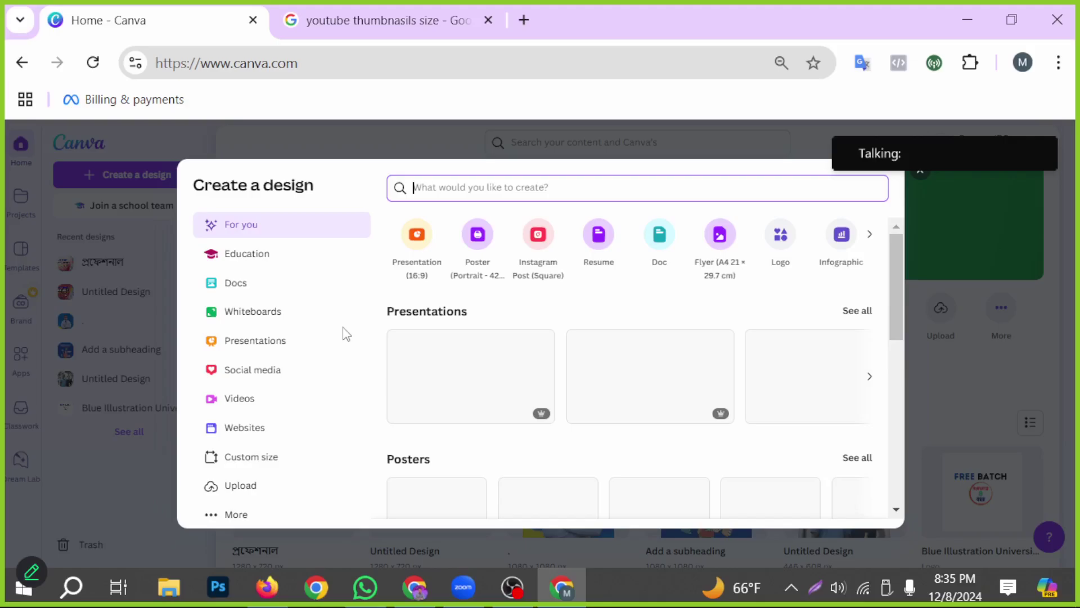
pyautogui.click(815, 587)
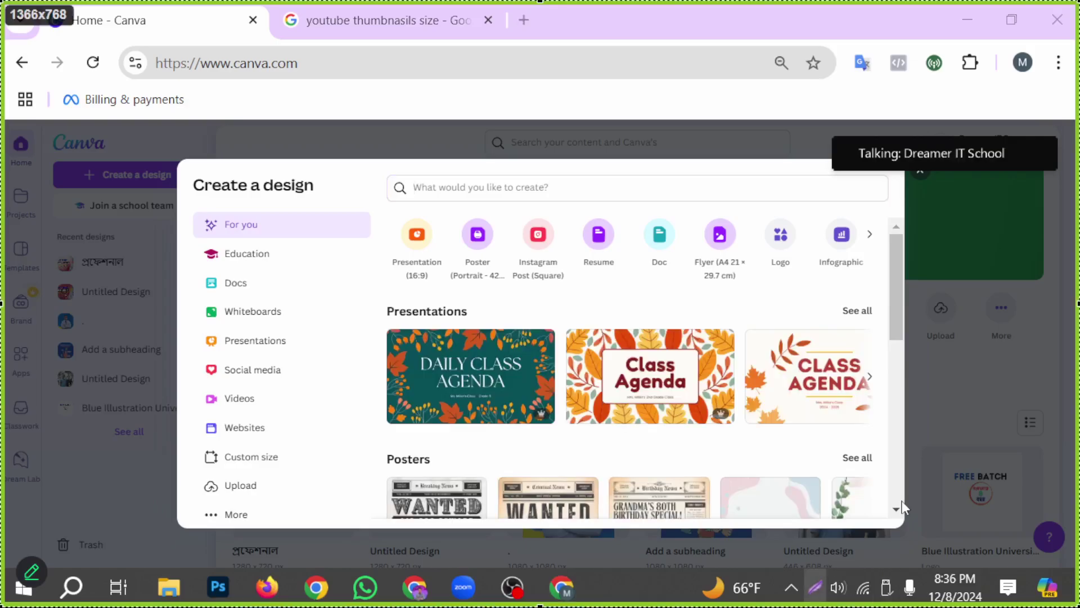
pyautogui.click(898, 494)
pyautogui.moveTo(778, 496)
pyautogui.mouseDown()
pyautogui.moveTo(455, 434)
pyautogui.moveTo(296, 456)
pyautogui.mouseUp()
pyautogui.press('Escape')
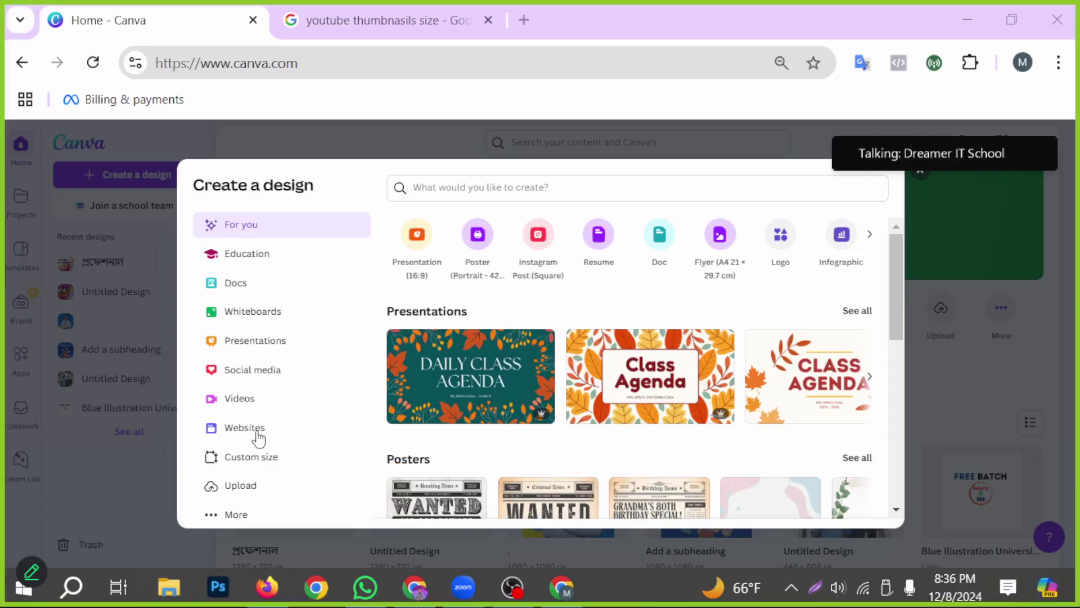
# Check the recommended thumbnail size in the Google results, create a blank 1280 × 720 px custom-size design, and select its page.
pyautogui.click(257, 459)
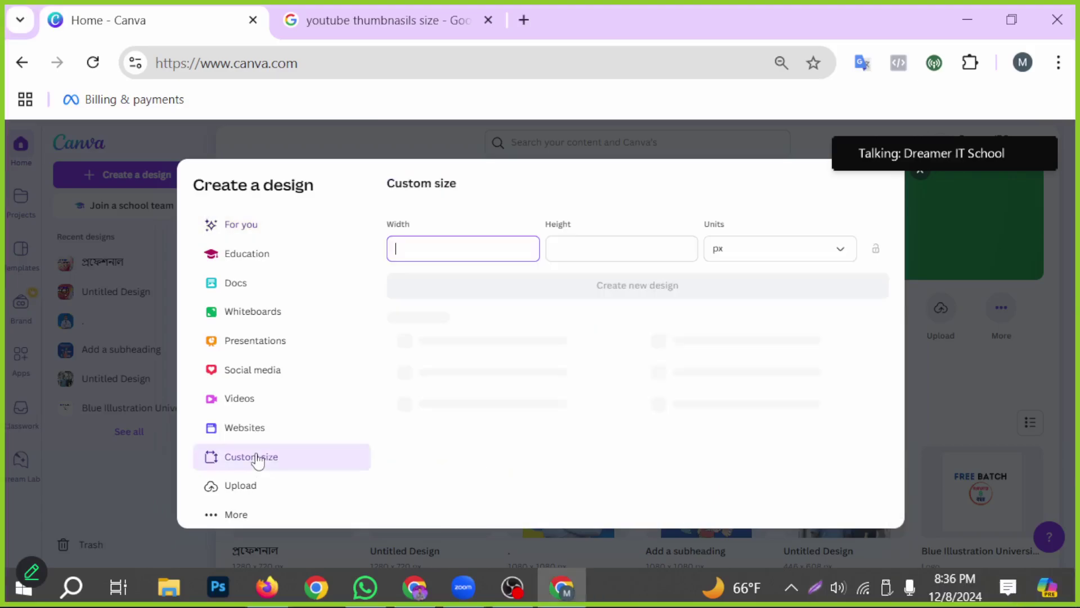
pyautogui.click(375, 22)
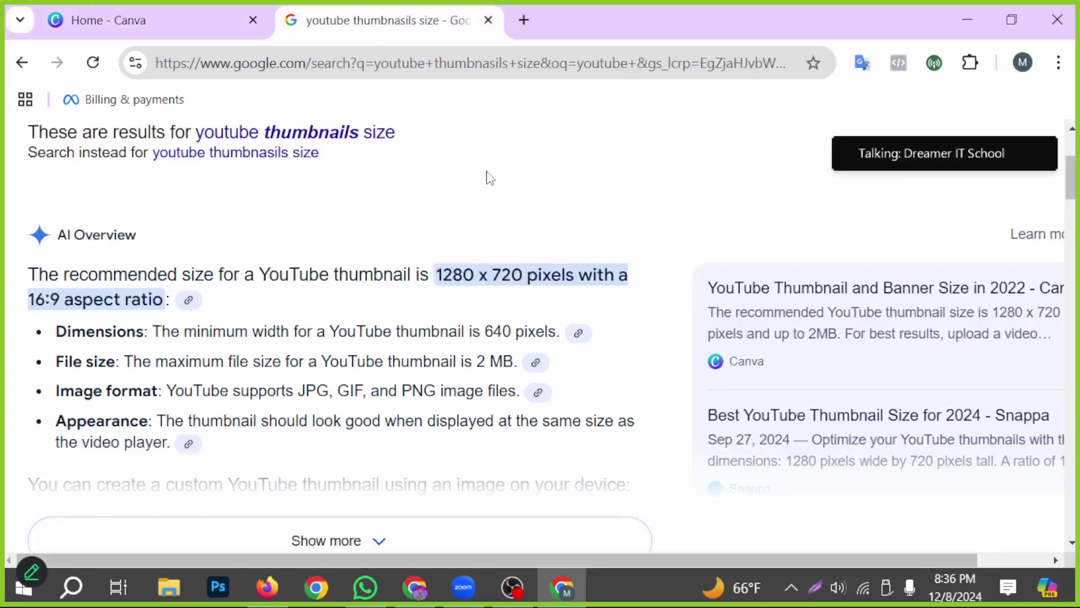
pyautogui.moveTo(471, 274); pyautogui.dragTo(438, 279)
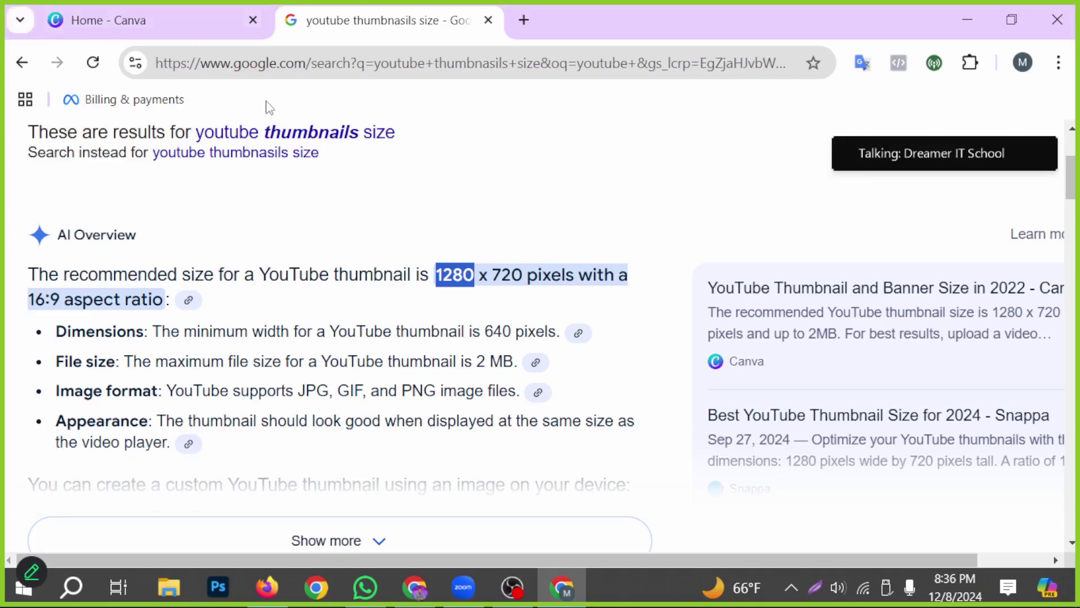
pyautogui.click(158, 27)
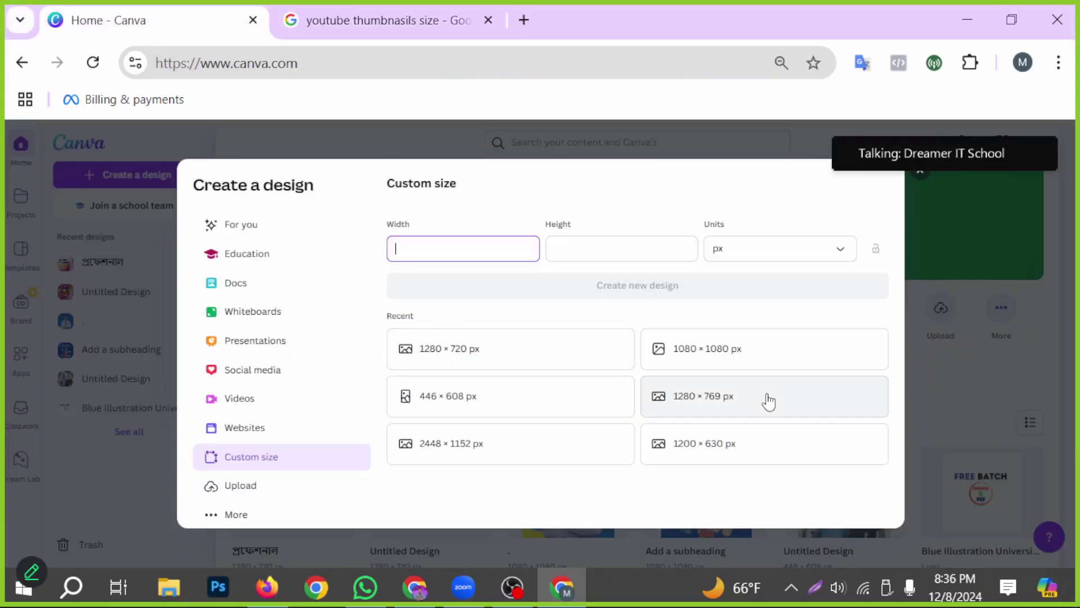
pyautogui.click(522, 356)
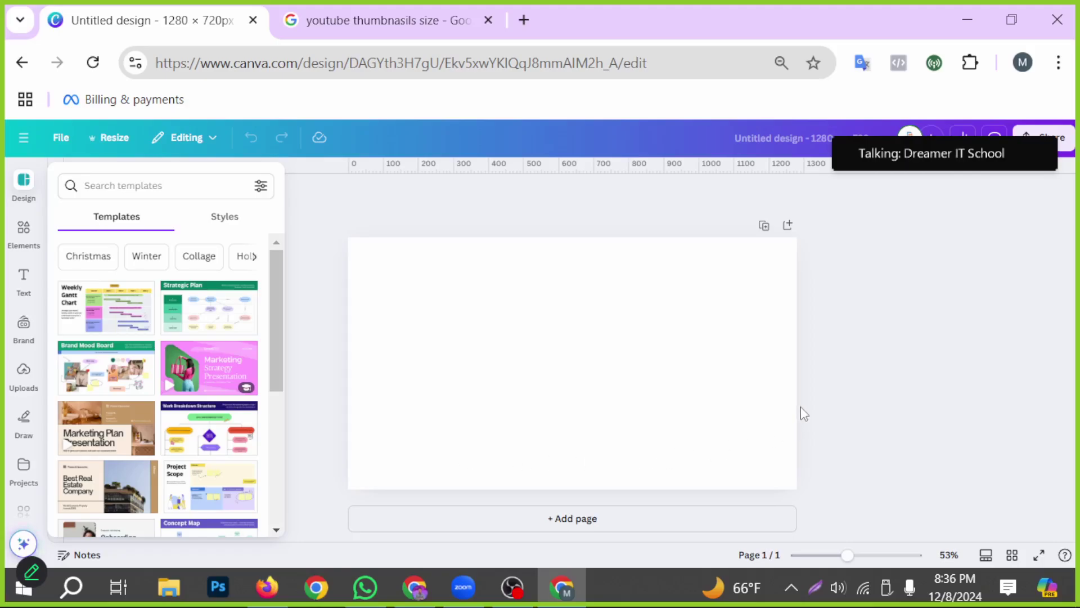
pyautogui.click(597, 365)
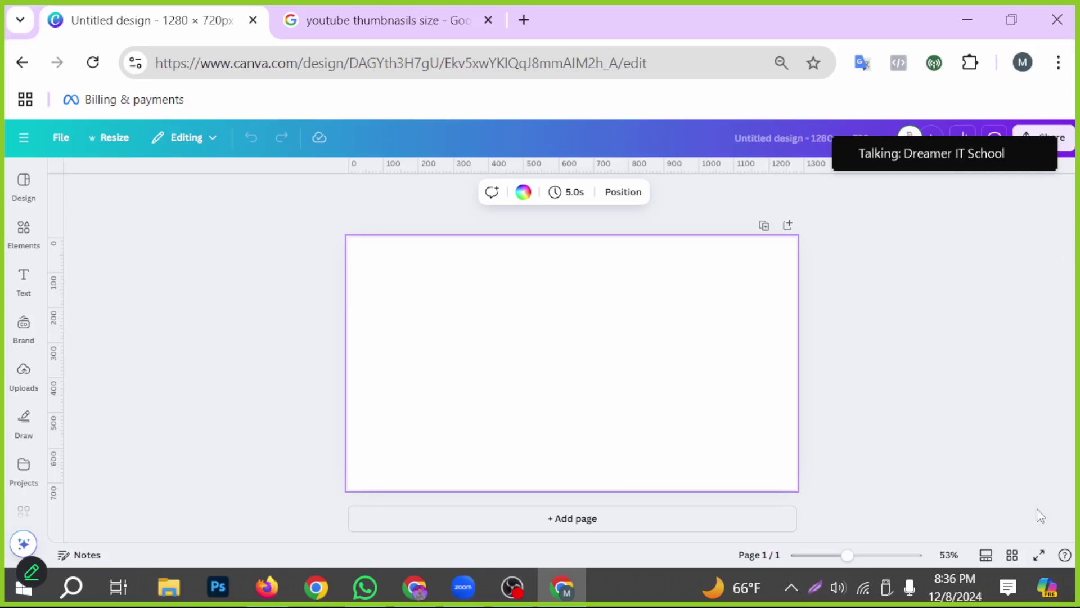
# Point a red arrow at Elements beside the blank canvas in the screenshot overlay, and close the overlay.
pyautogui.click(815, 587)
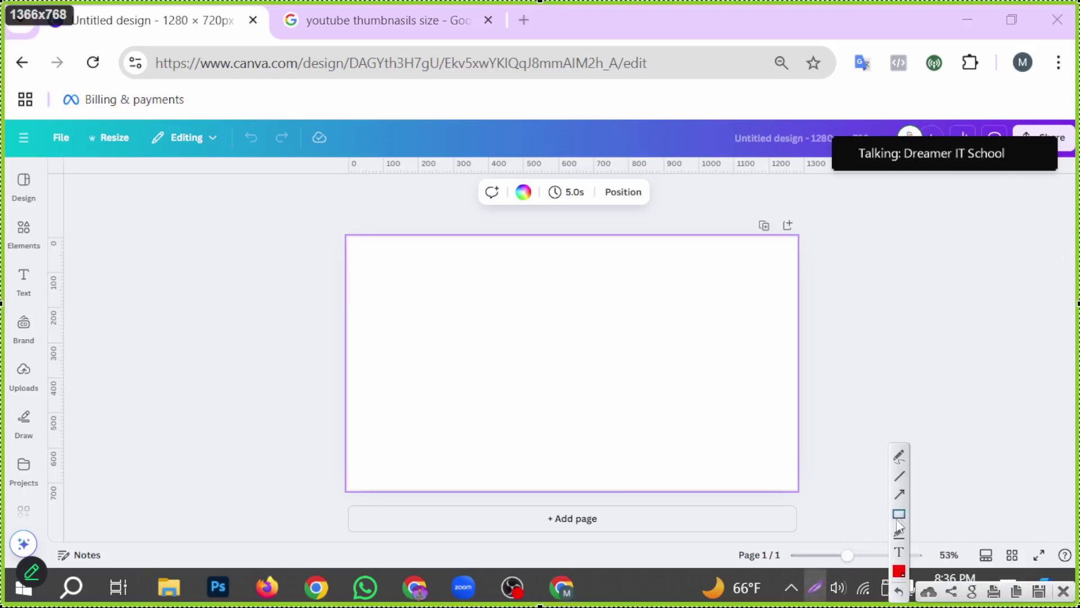
pyautogui.click(900, 494)
pyautogui.moveTo(817, 503)
pyautogui.mouseDown()
pyautogui.moveTo(403, 417)
pyautogui.moveTo(79, 246)
pyautogui.moveTo(34, 241)
pyautogui.mouseUp()
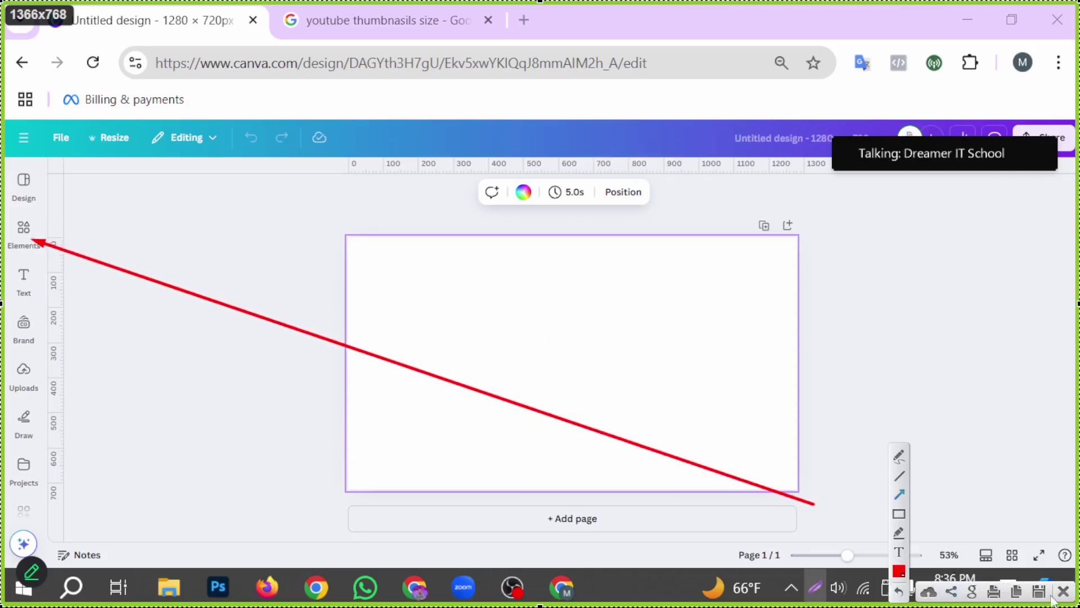
pyautogui.click(1063, 591)
# Open the elements library and enter "red" as the search term.
pyautogui.click(24, 229)
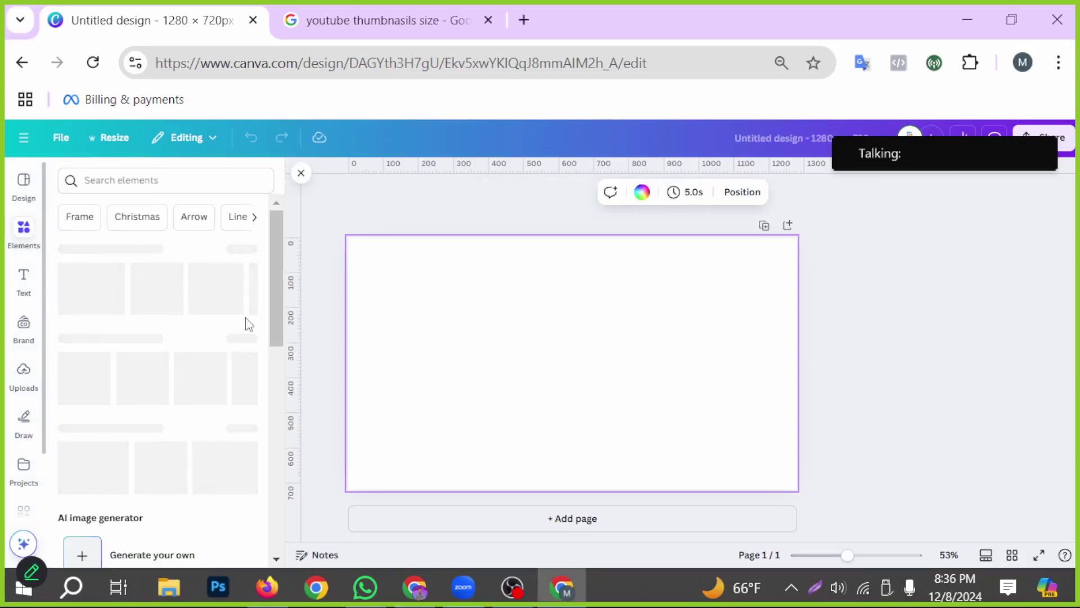
pyautogui.click(125, 182)
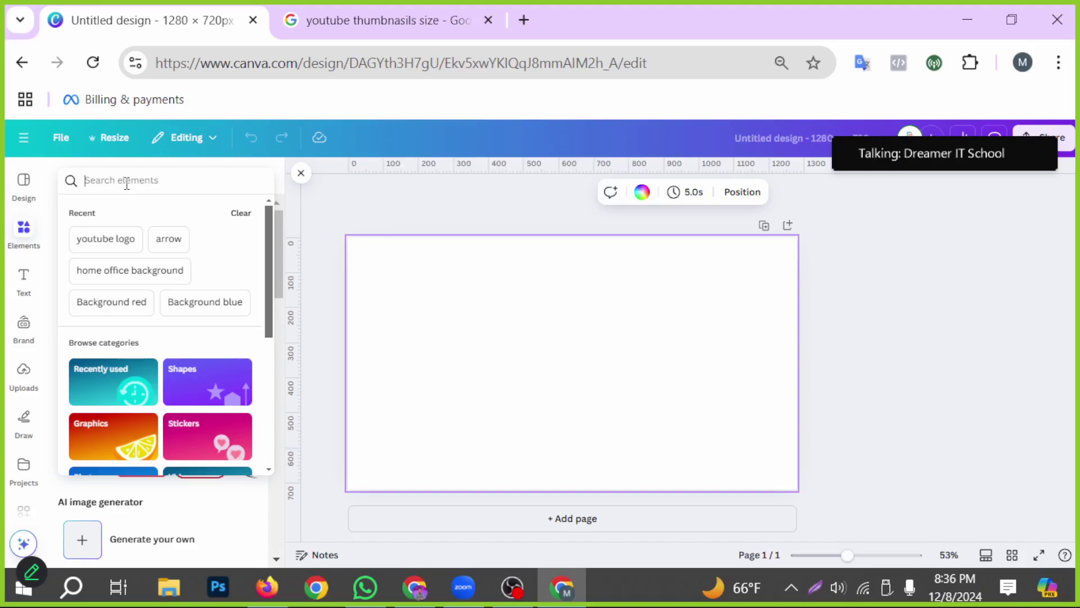
pyautogui.write('red')
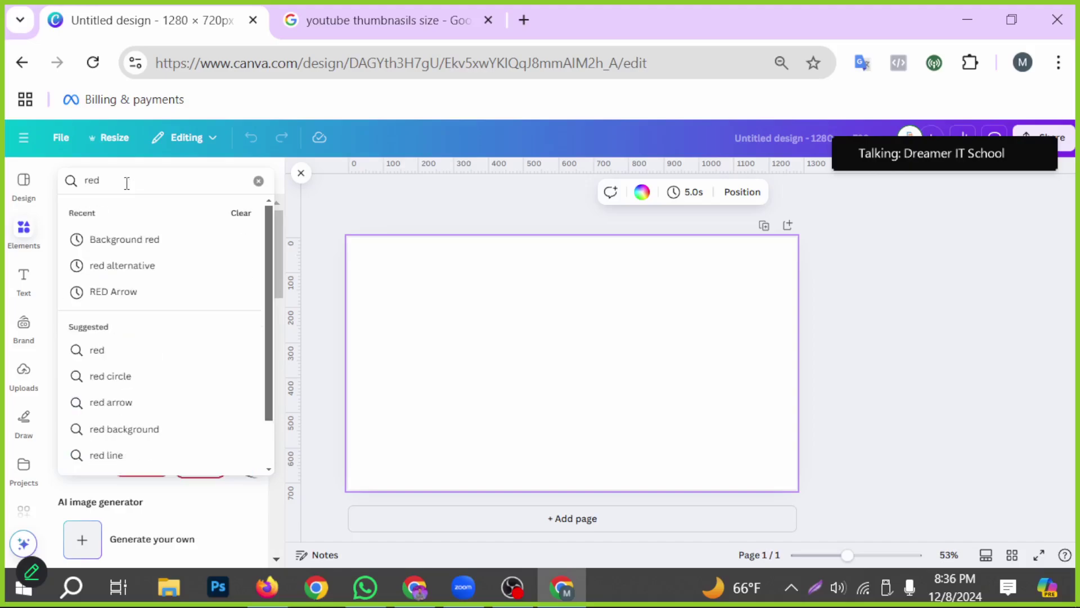
# Open YouTube in a new browser tab by way of a Google search result.
pyautogui.click(524, 19)
pyautogui.write('y]')
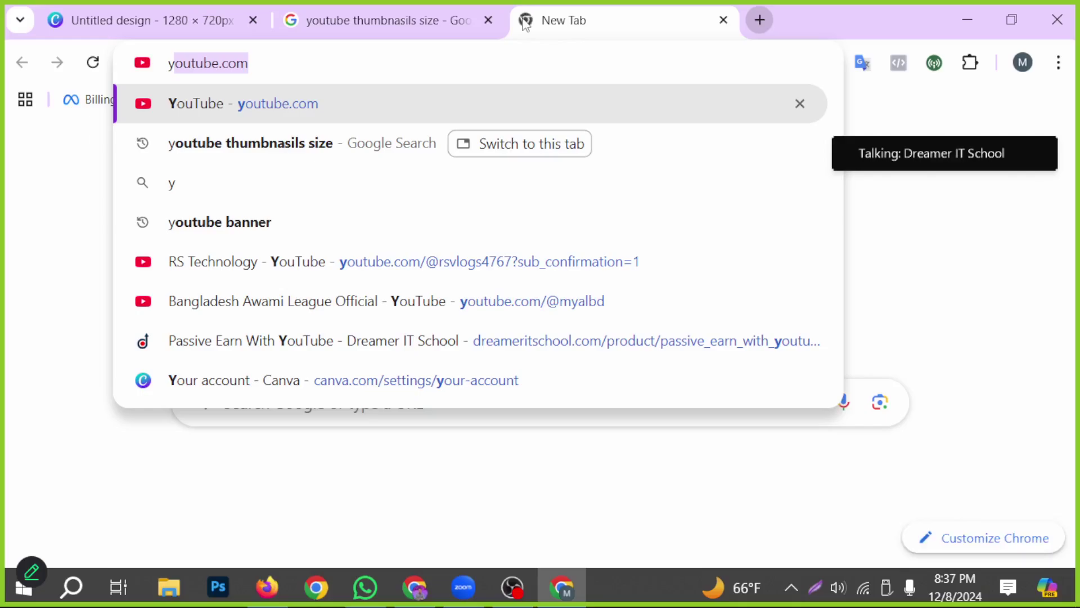
pyautogui.press('Return')
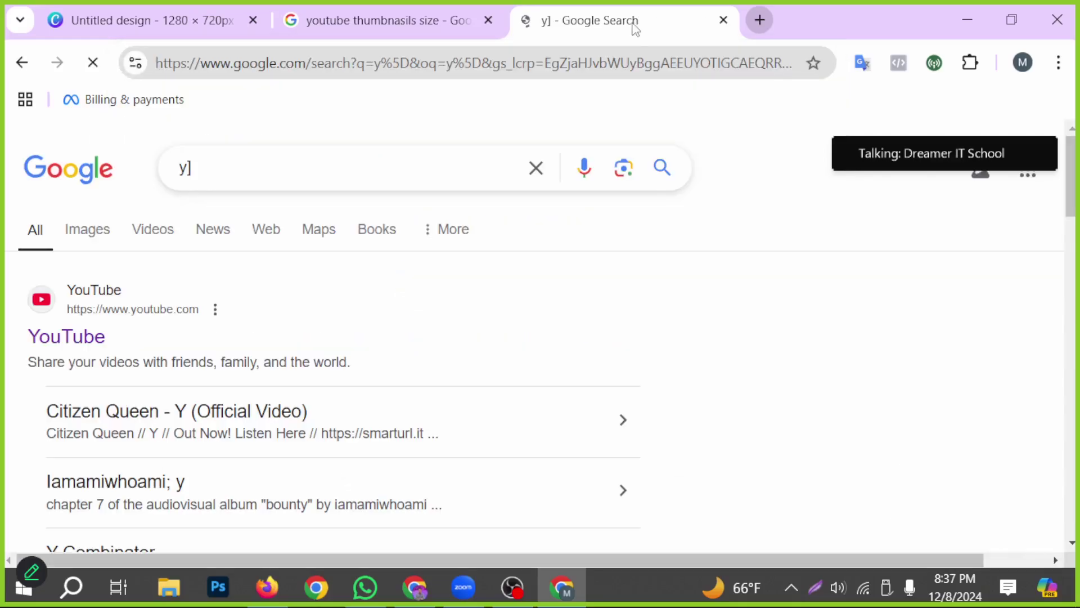
pyautogui.click(48, 346)
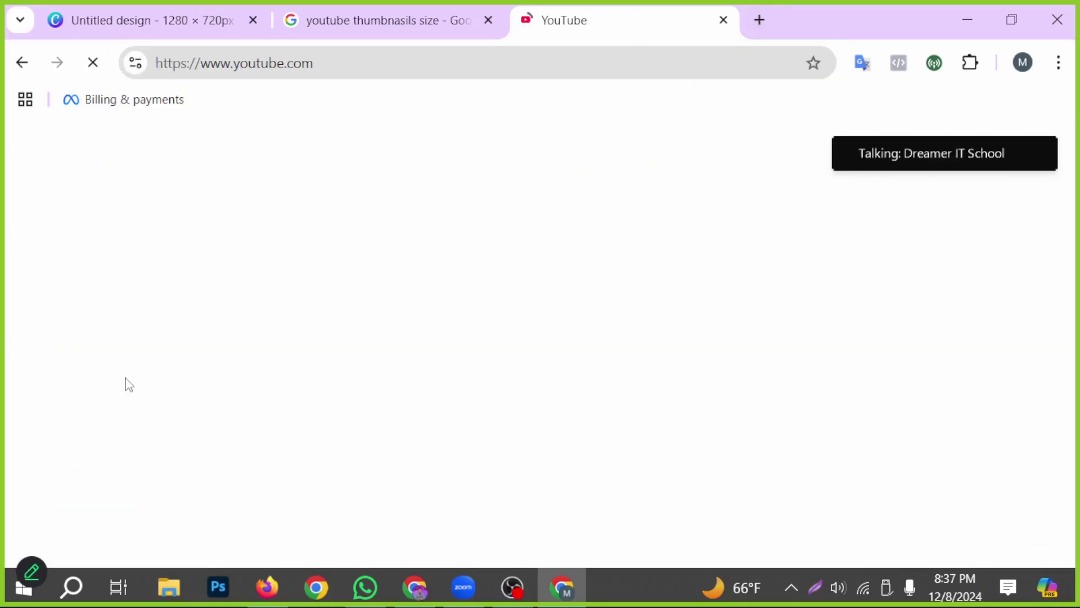
# Copy the Bengali title "ক্যানভা দিয়ে প্রফেশনাল থাম্বনেইল তৈরি করা শিখুন" from the Google Docs class document and search YouTube for it.
pyautogui.click(415, 587)
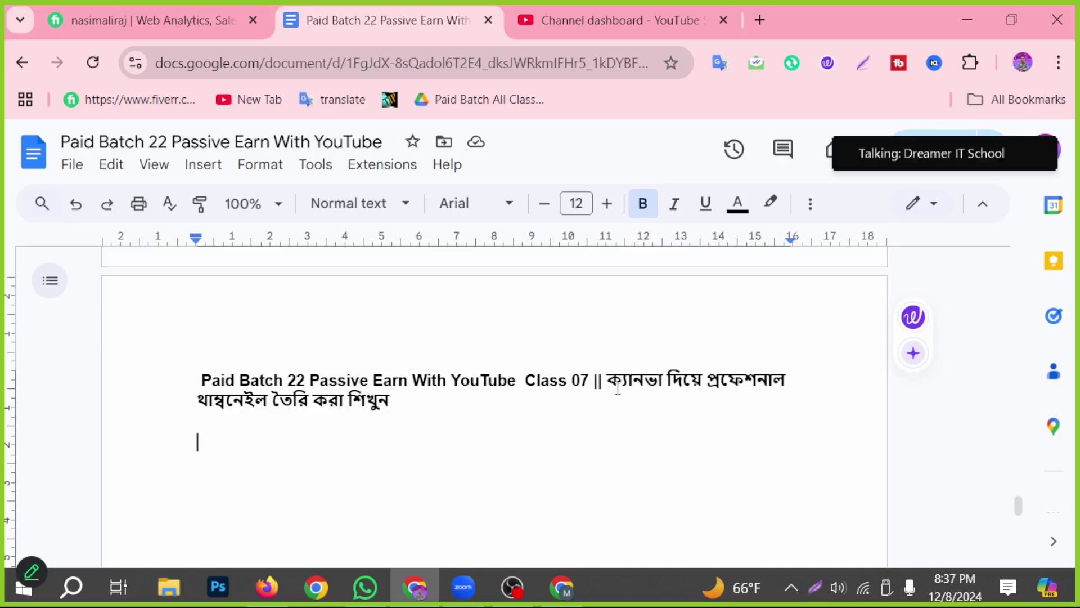
pyautogui.moveTo(611, 381); pyautogui.dragTo(622, 407)
pyautogui.hotkey('ctrl', 'c')
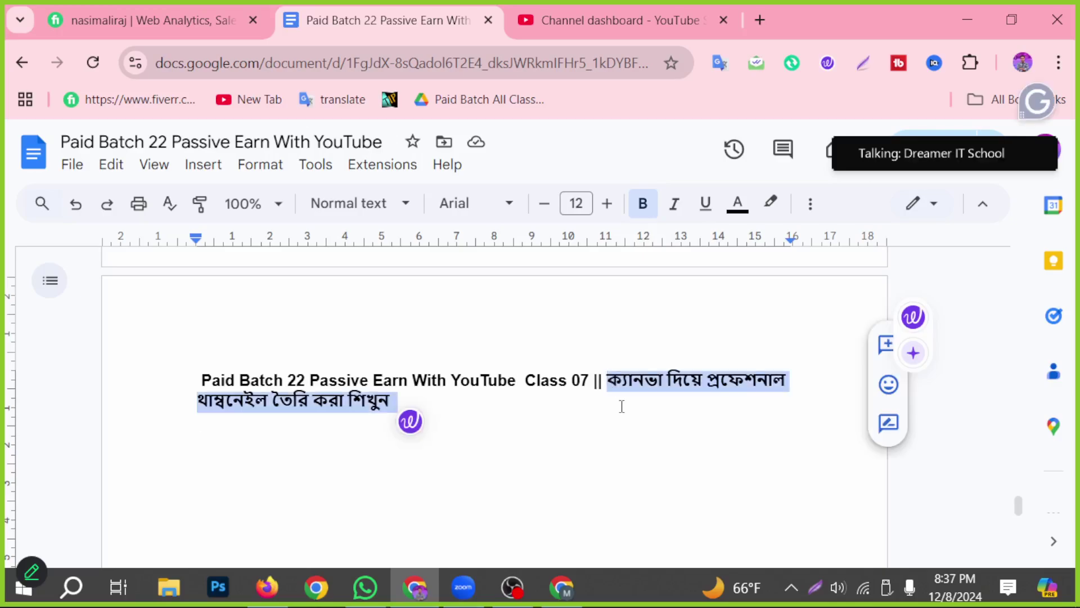
pyautogui.click(574, 587)
pyautogui.click(338, 157)
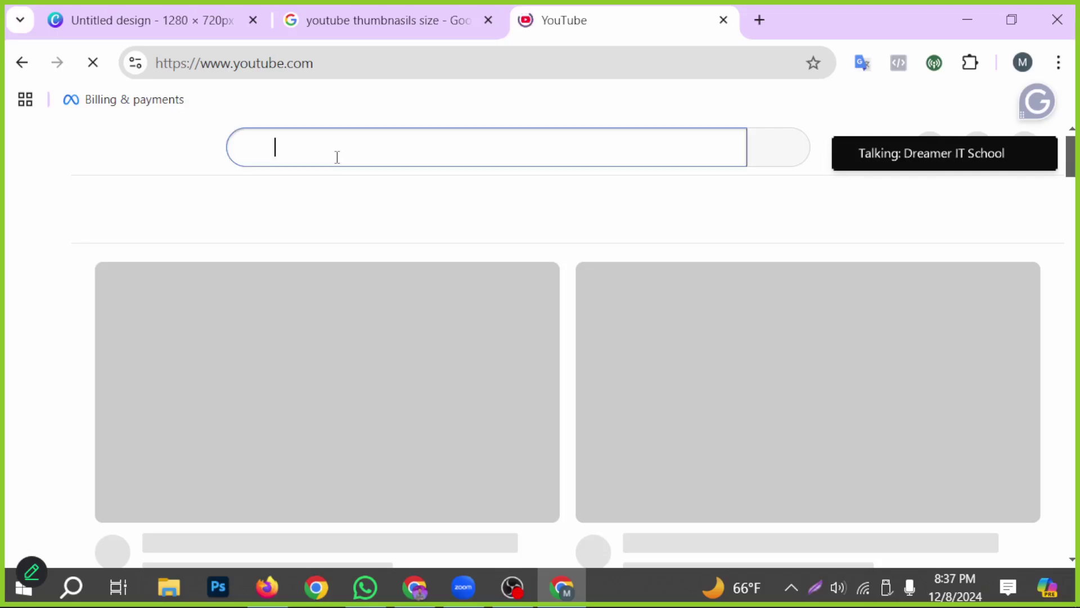
pyautogui.hotkey('ctrl', 'v')
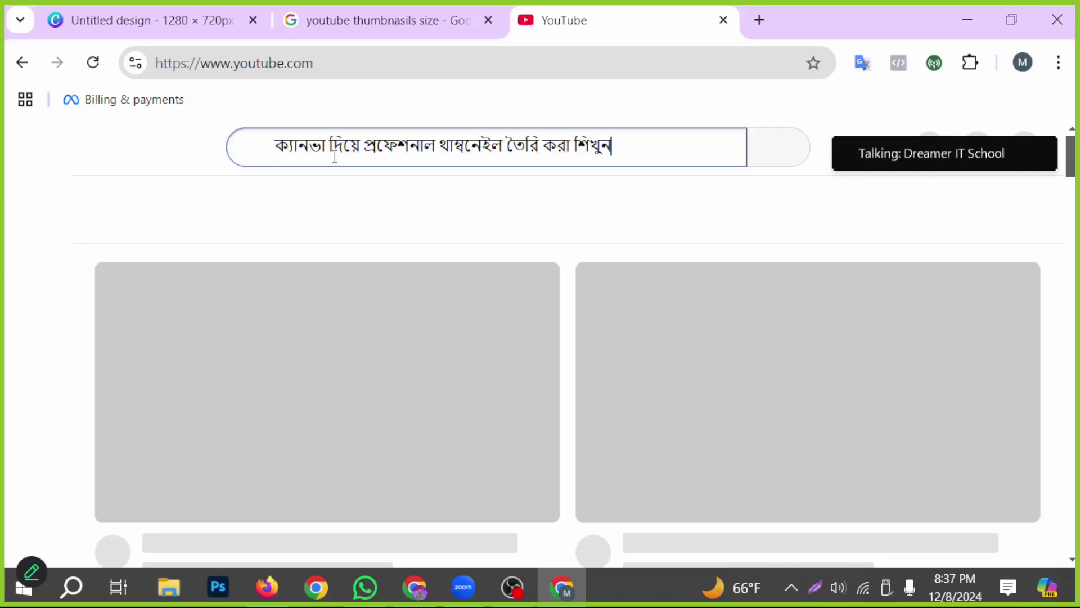
pyautogui.press('Return')
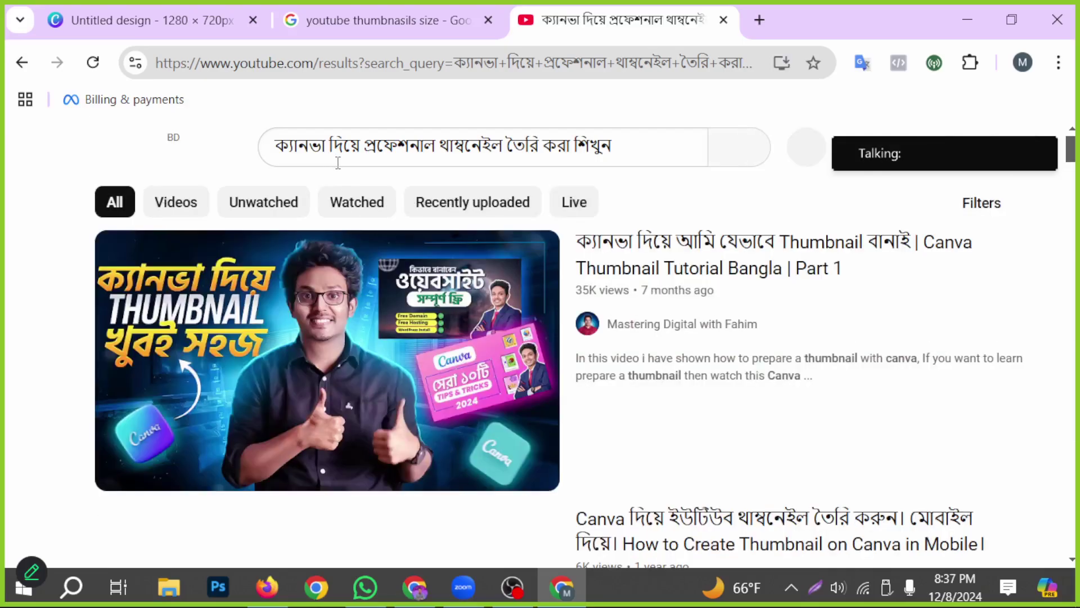
# Examine the thumbnail designs in the YouTube results for the Bengali title, and return to the Canva design.
pyautogui.scroll(-5, 121, 467)
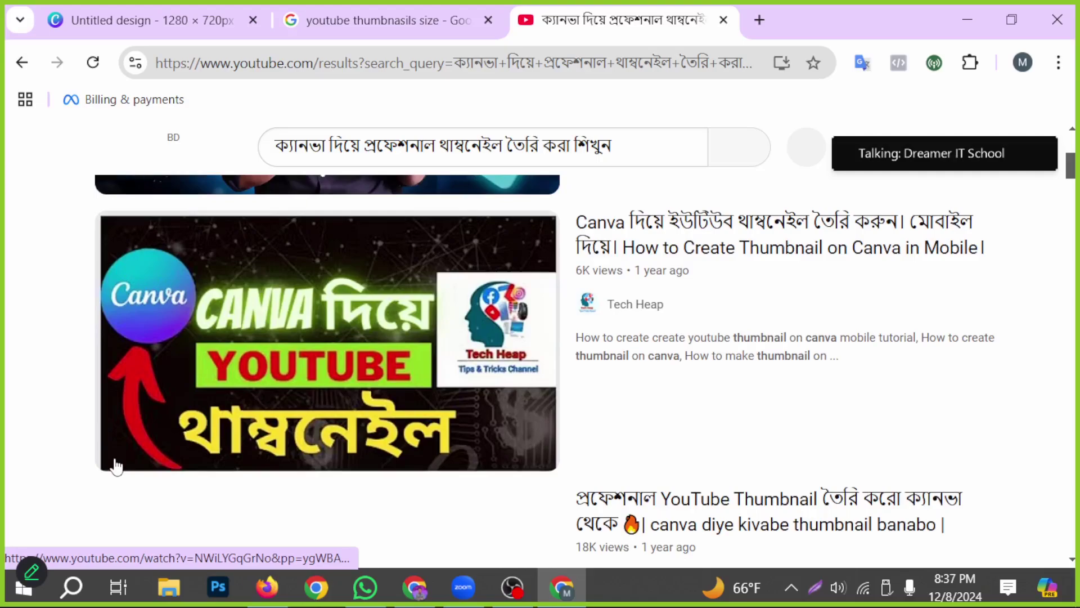
pyautogui.scroll(-4, 147, 425)
pyautogui.scroll(6, 151, 423)
pyautogui.scroll(-6, 149, 423)
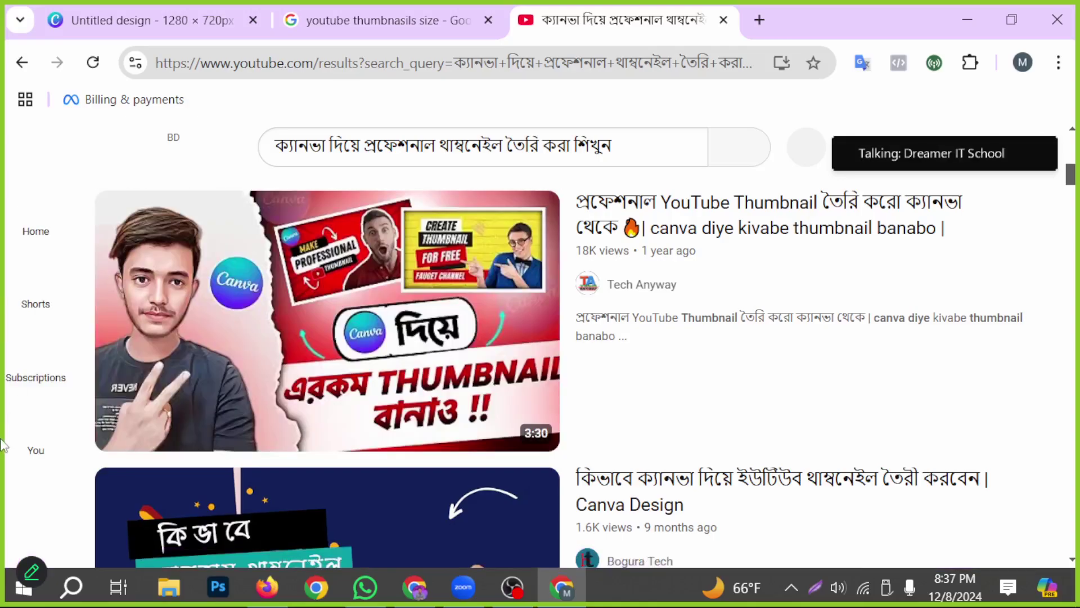
pyautogui.scroll(-2, 10, 521)
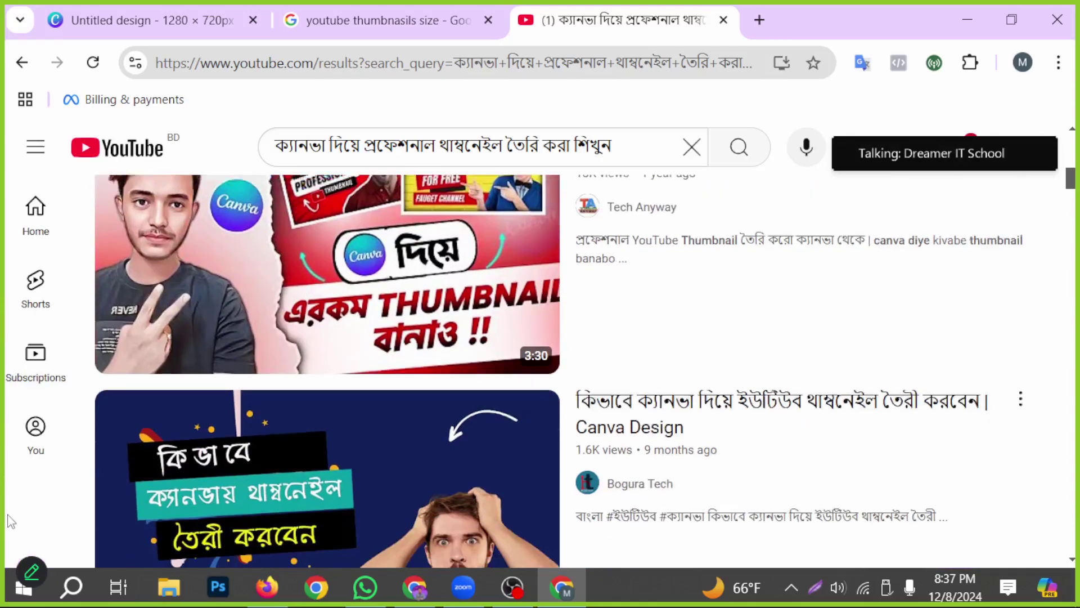
pyautogui.scroll(2, 10, 522)
pyautogui.scroll(-5, 10, 522)
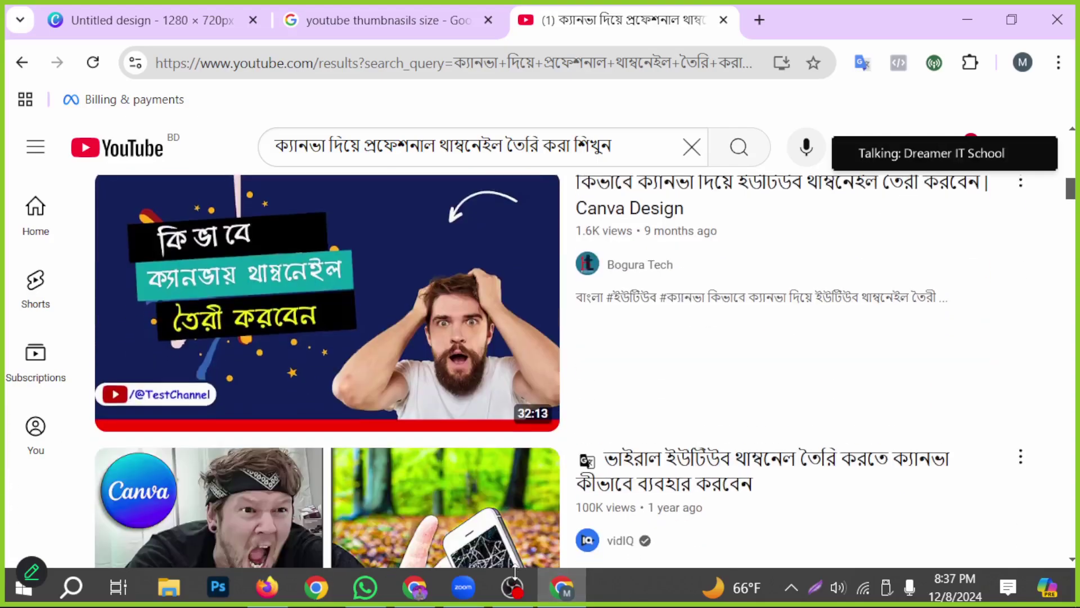
pyautogui.click(235, 15)
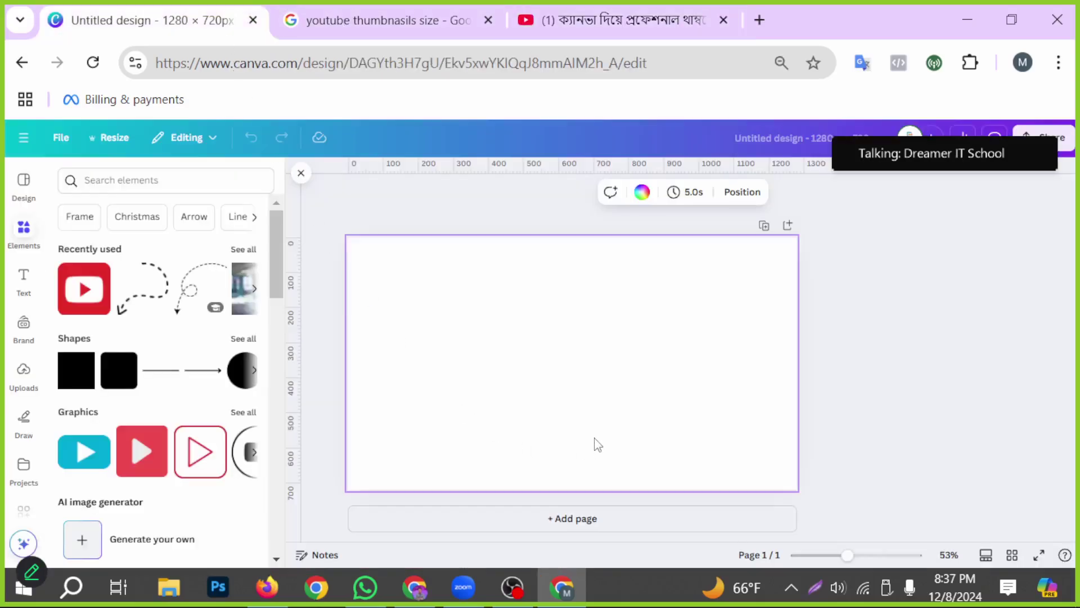
# Point a red arrow at Design beside the blank canvas in the screenshot overlay, and close the overlay.
pyautogui.click(813, 590)
pyautogui.click(899, 495)
pyautogui.moveTo(304, 443)
pyautogui.mouseDown()
pyautogui.moveTo(68, 196)
pyautogui.moveTo(35, 192)
pyautogui.mouseUp()
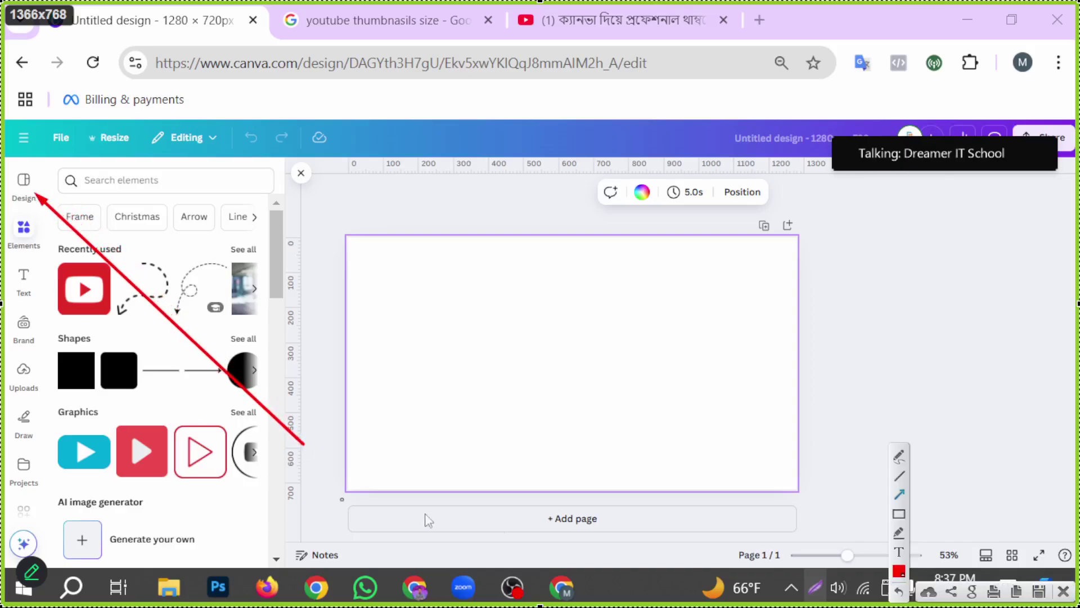
pyautogui.click(1062, 591)
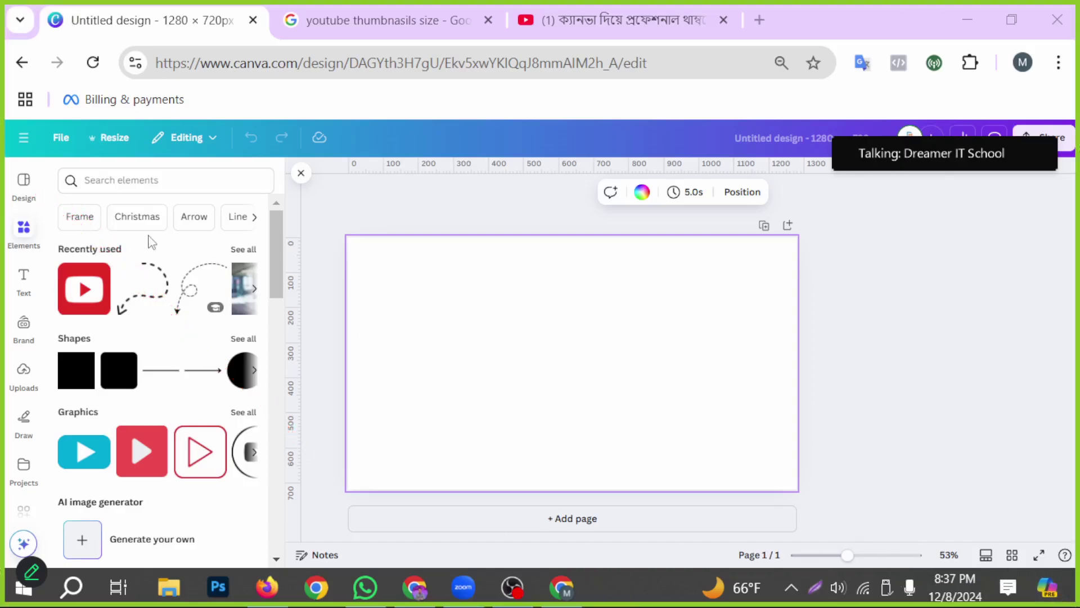
# Open the design templates and search them for the suggested term "YouTube Thumbnails".
pyautogui.click(20, 191)
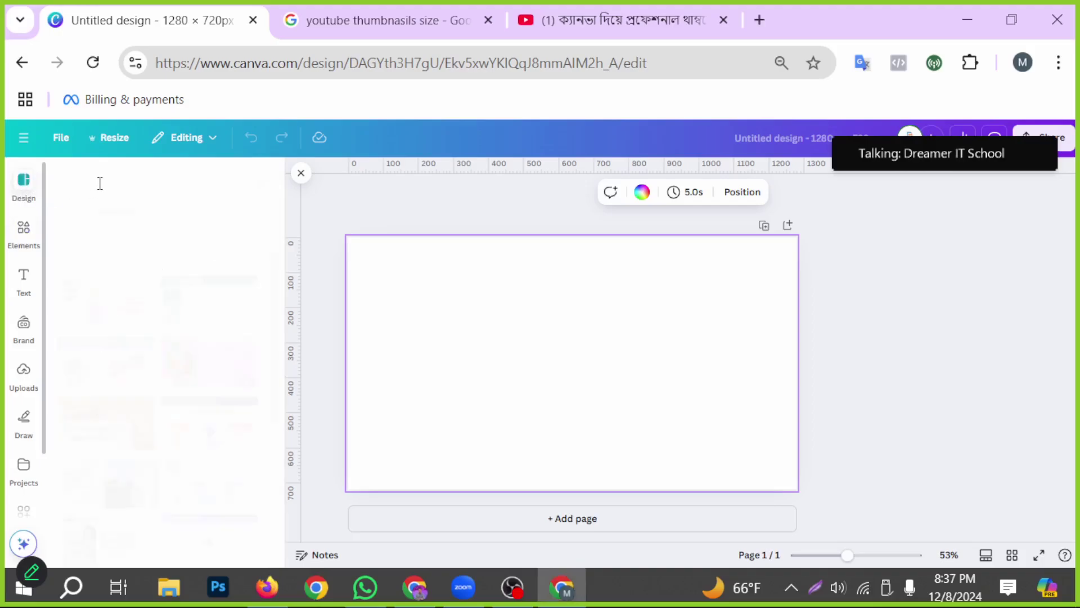
pyautogui.click(101, 183)
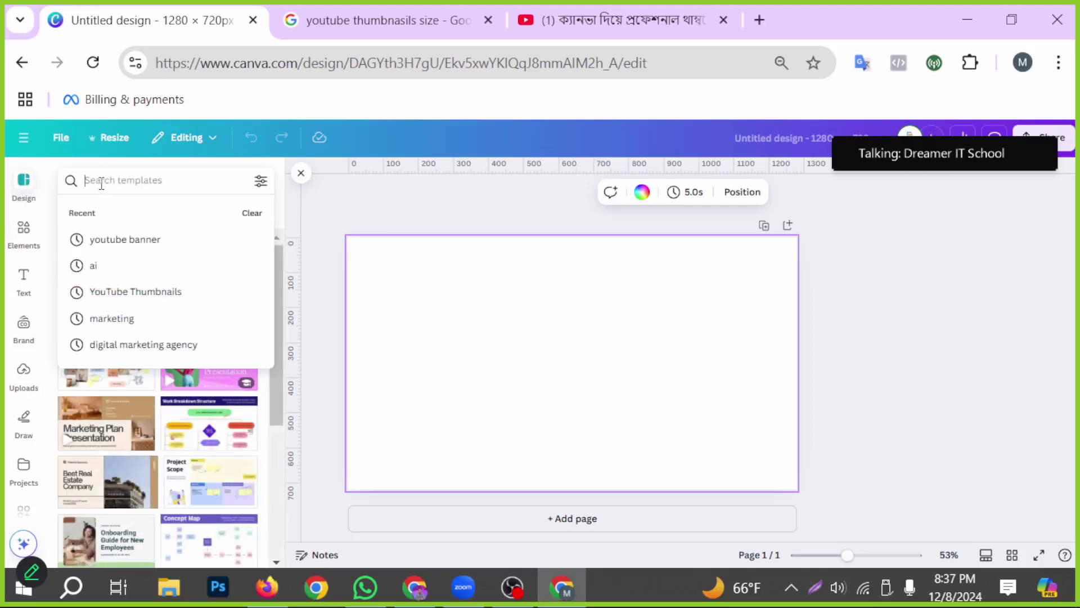
pyautogui.write('yoo')
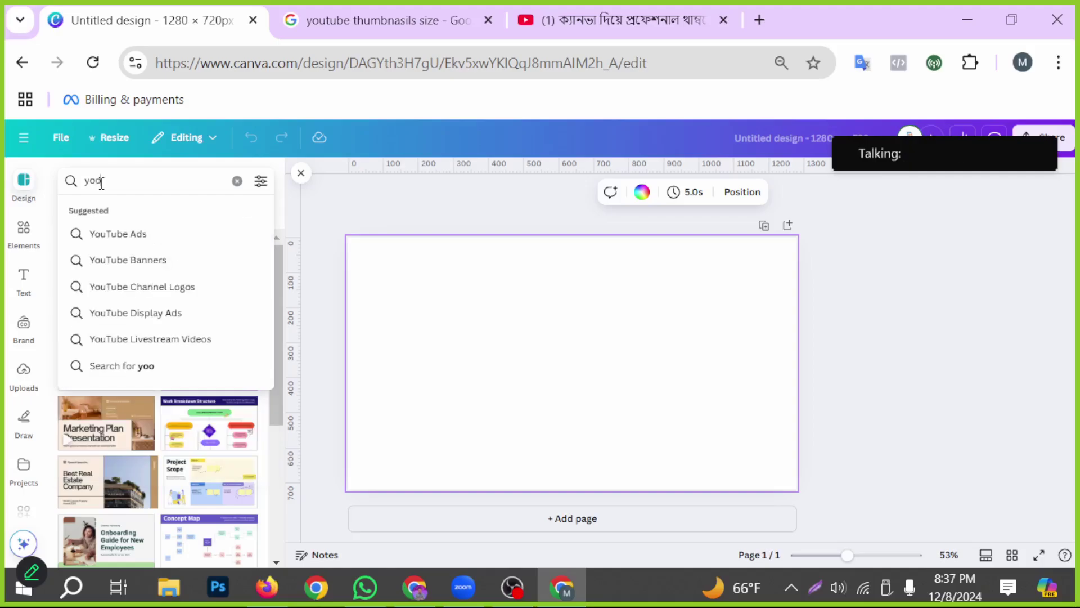
pyautogui.write('tube tuh')
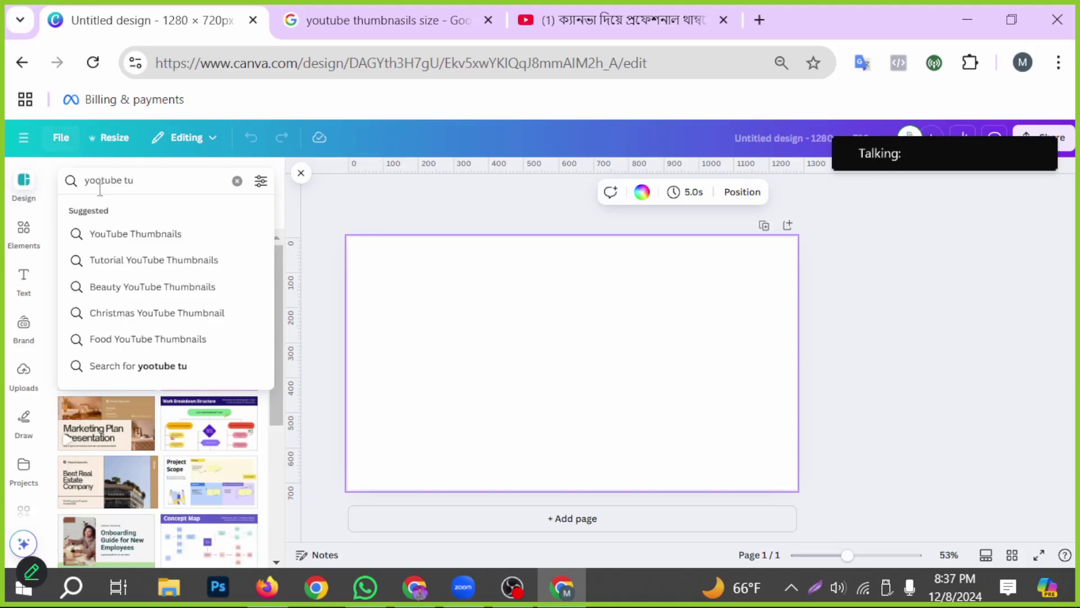
pyautogui.click(144, 233)
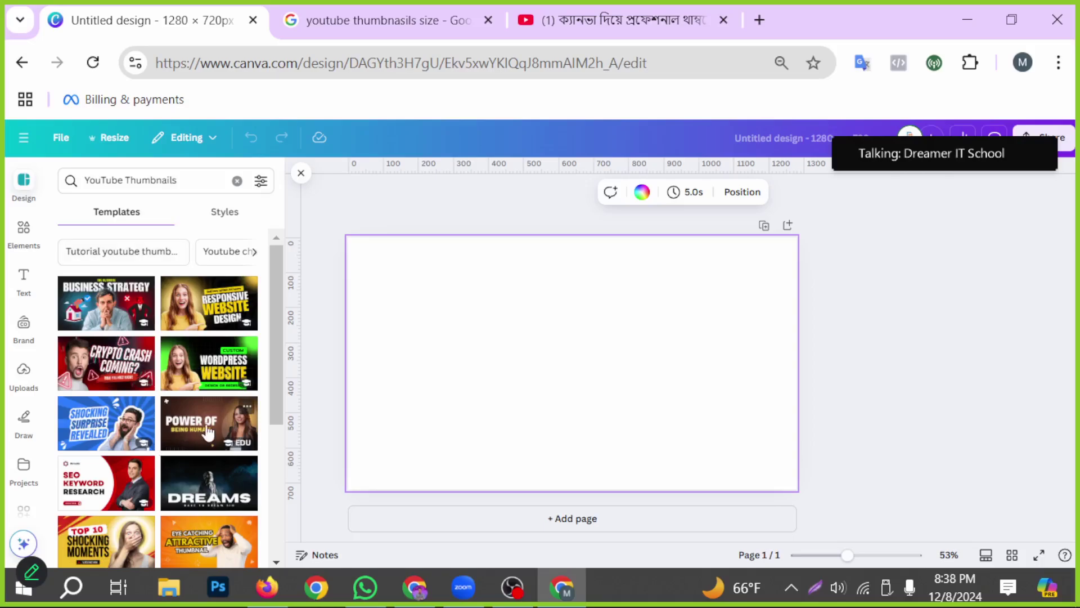
# Look through the YouTube thumbnail templates for a layout that suits the Canva thumbnail tutorial topic.
pyautogui.scroll(-3, 155, 405)
pyautogui.scroll(-5, 160, 404)
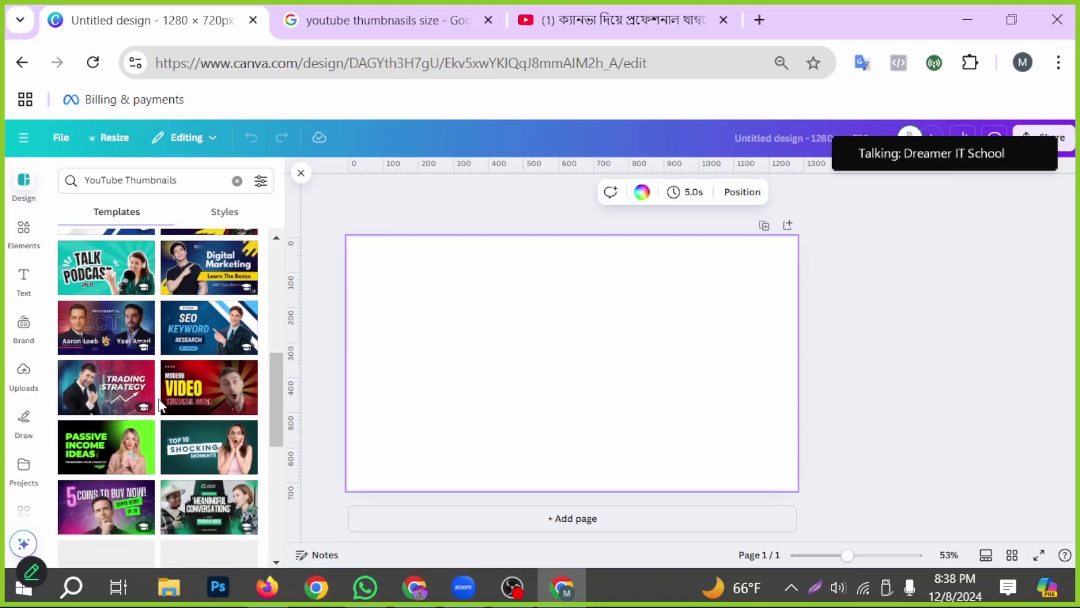
pyautogui.scroll(-2, 160, 404)
pyautogui.scroll(-4, 160, 404)
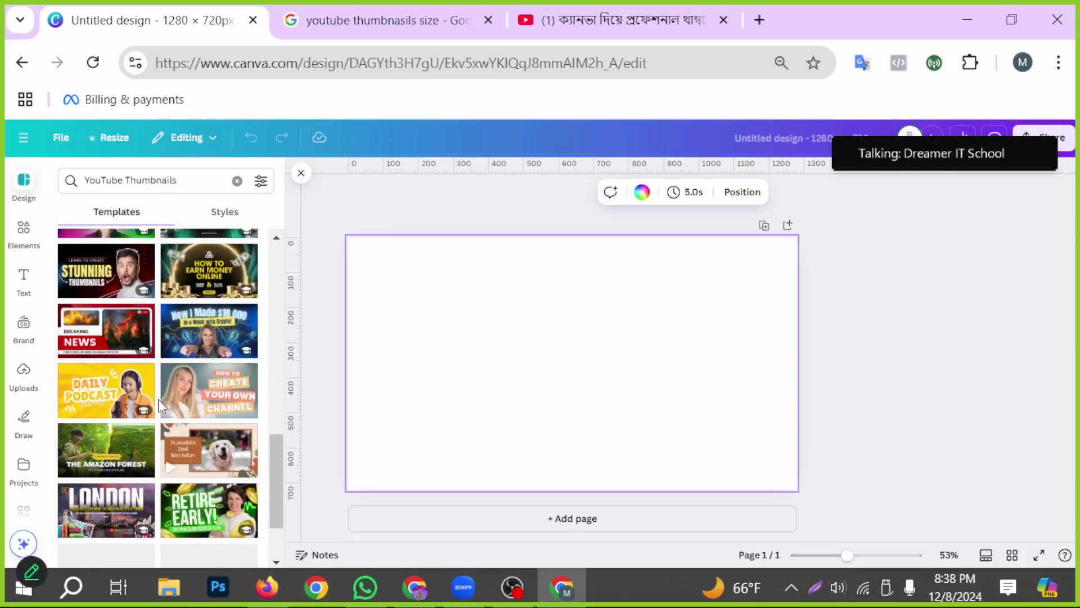
pyautogui.scroll(-2, 158, 407)
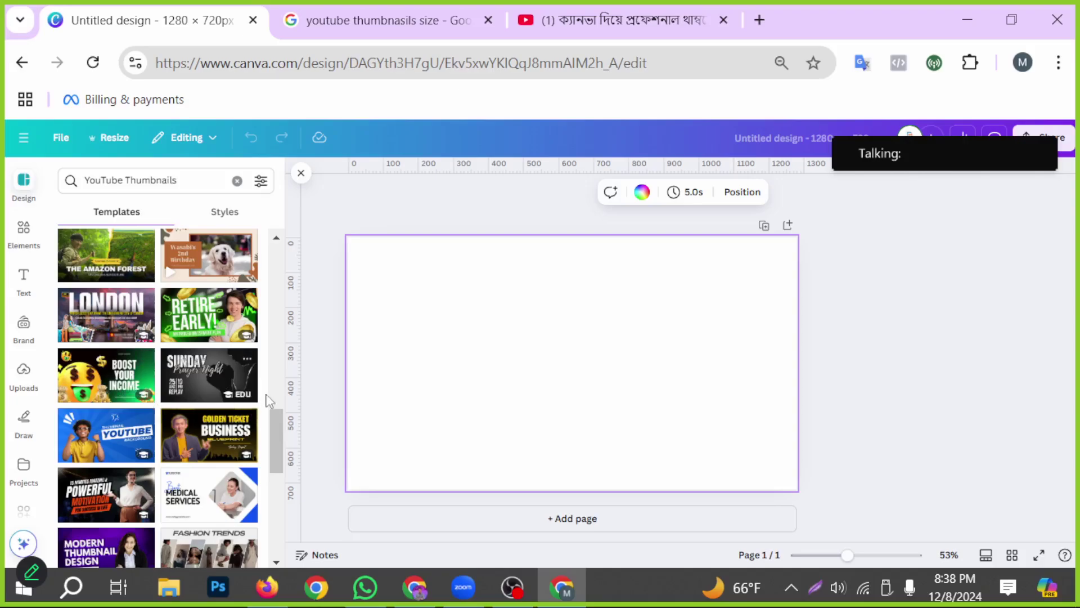
pyautogui.scroll(-3, 188, 397)
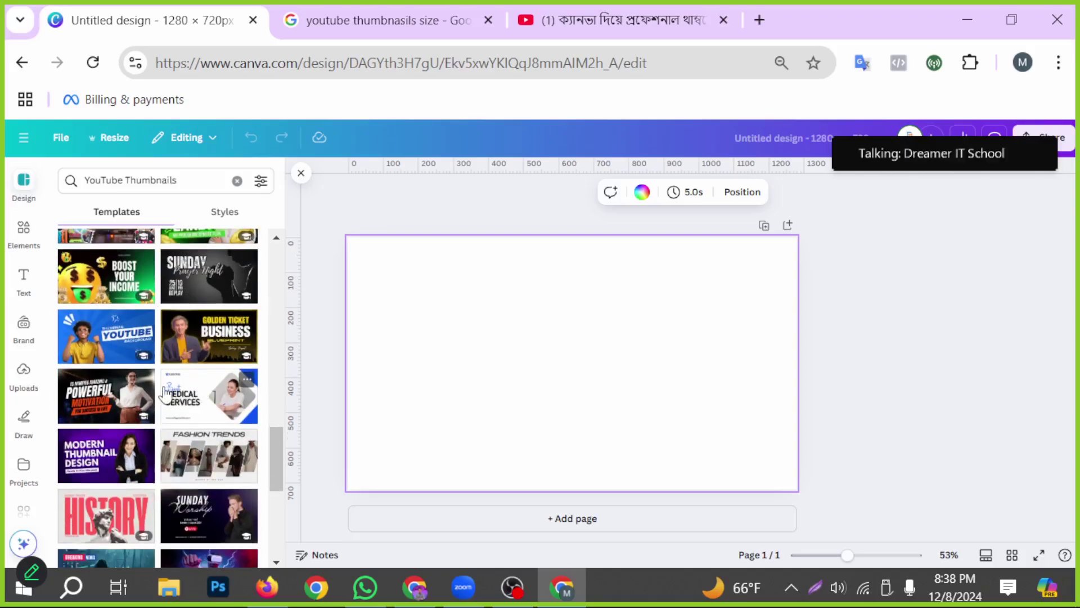
pyautogui.scroll(-2, 169, 394)
pyautogui.scroll(-2, 164, 392)
pyautogui.scroll(-2, 124, 405)
pyautogui.scroll(-3, 101, 433)
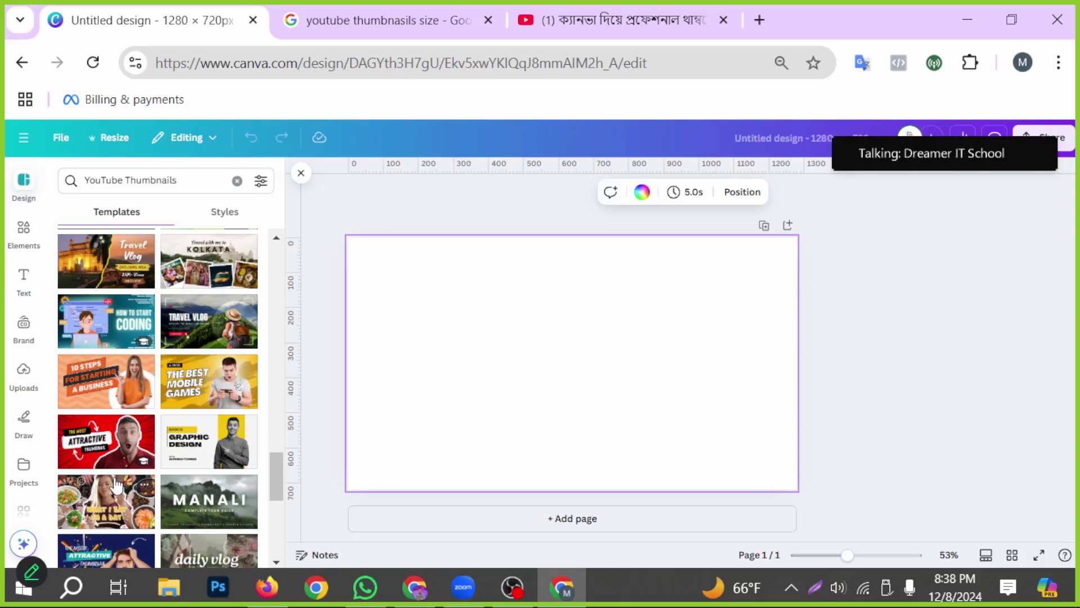
pyautogui.scroll(-3, 146, 517)
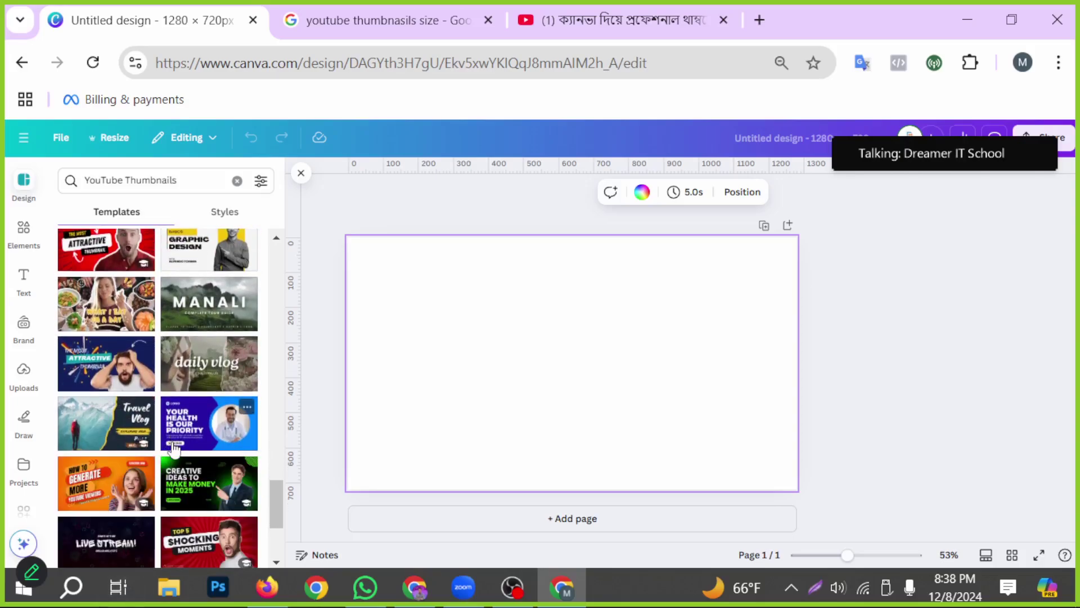
# Replace the template search term with "how to design youtube thumbnails" and run the search.
pyautogui.click(187, 183)
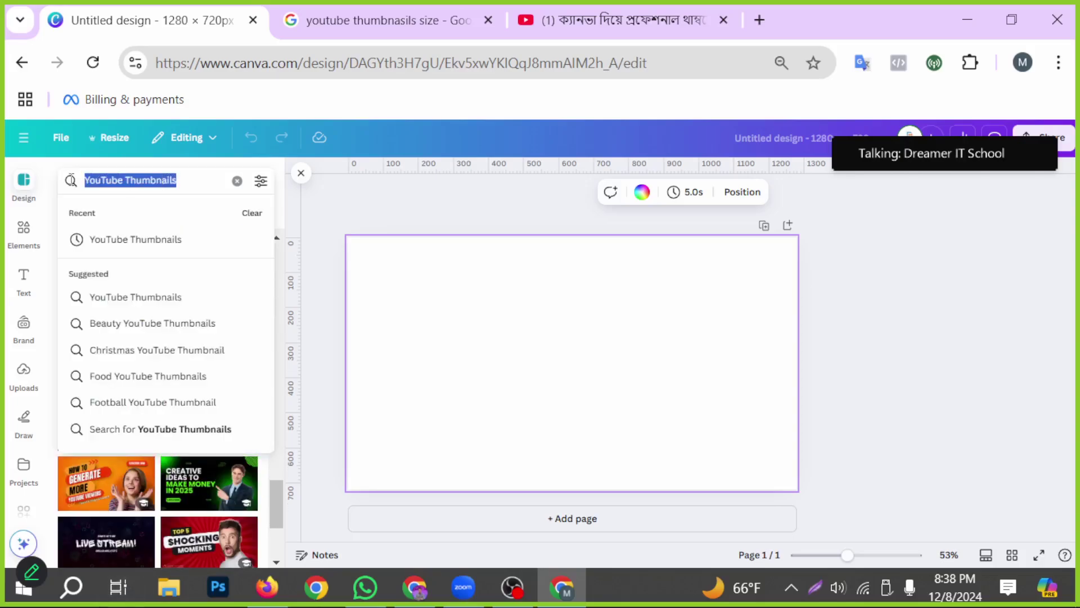
pyautogui.write('how t')
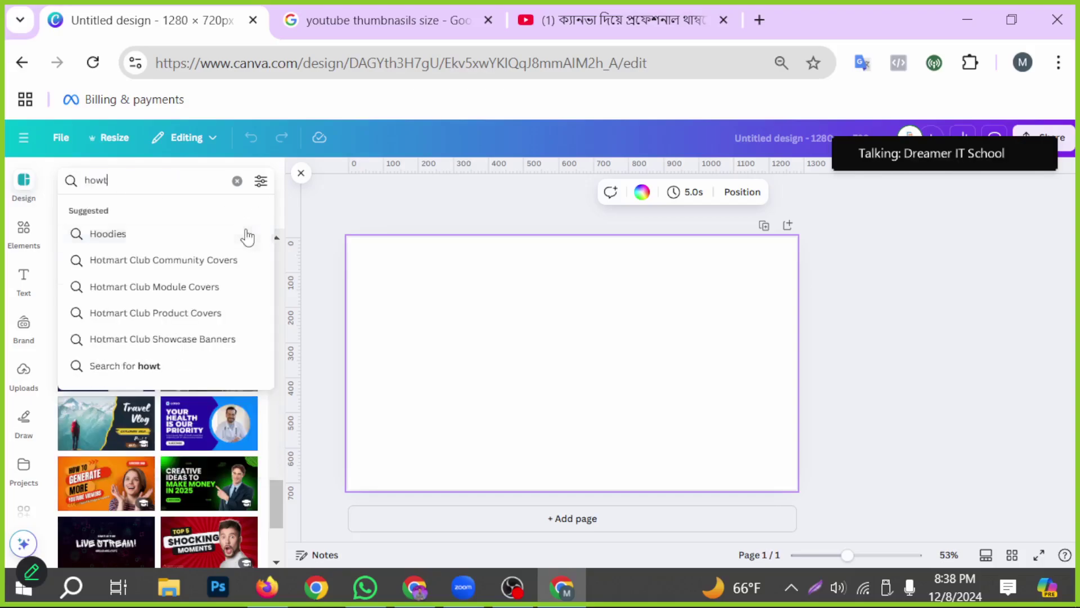
pyautogui.write('o des')
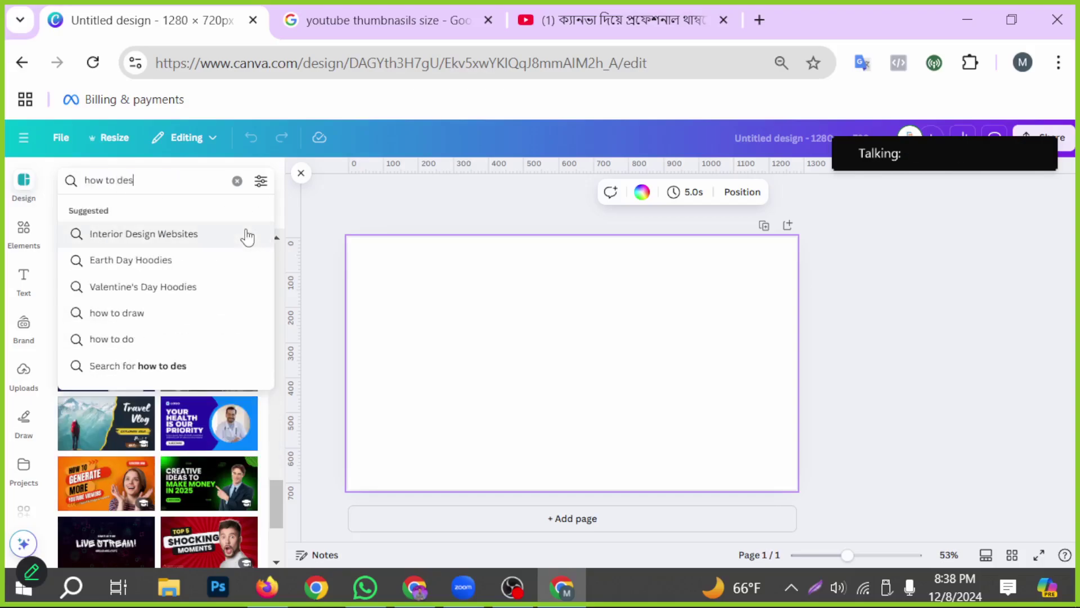
pyautogui.write('ign youtu')
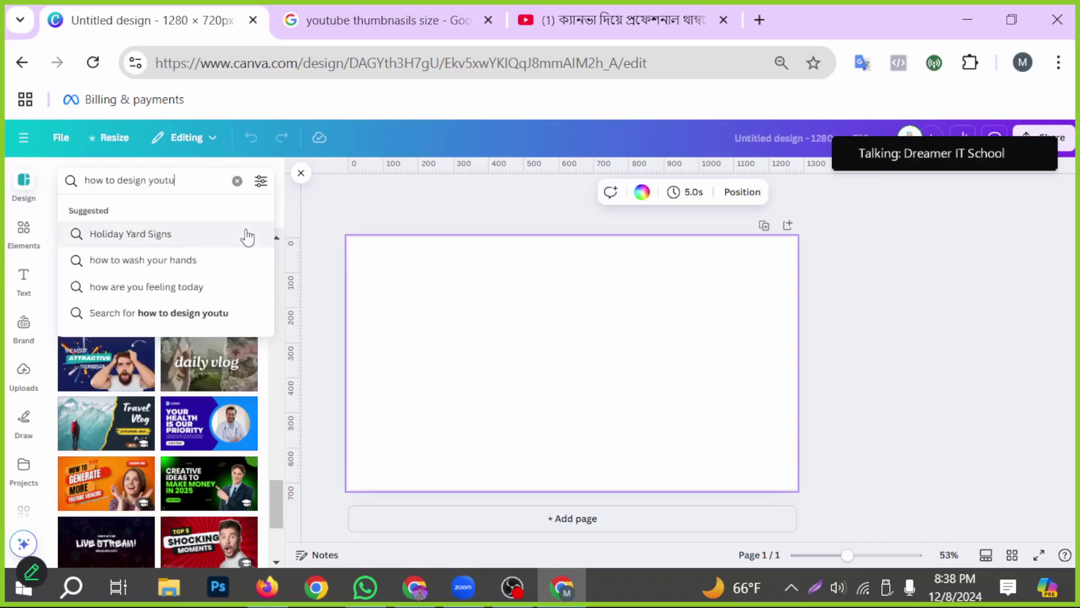
pyautogui.write('be thu')
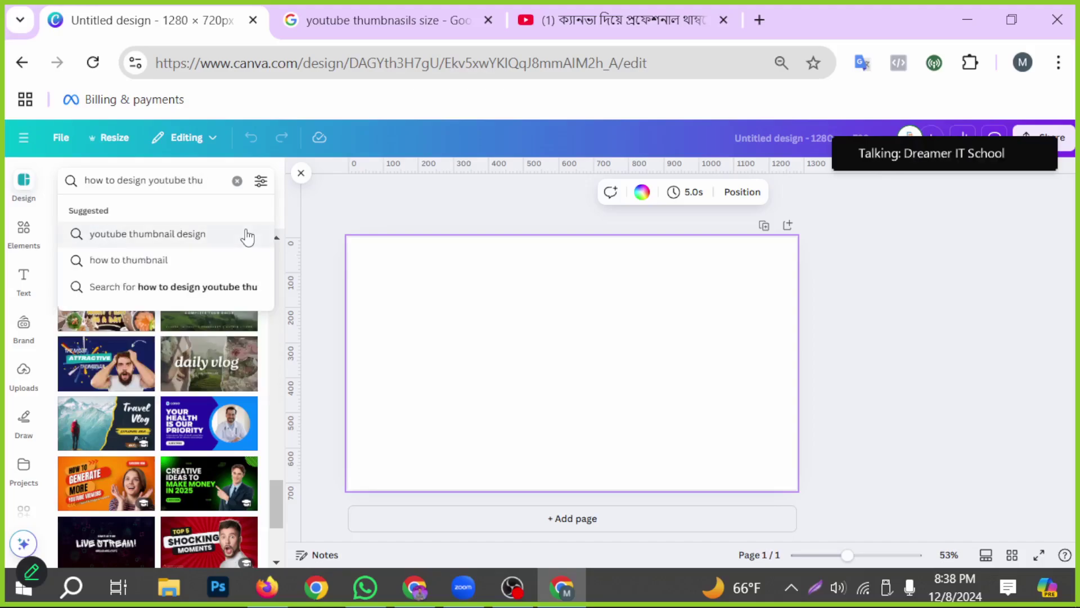
pyautogui.write('mb')
pyautogui.write('nails')
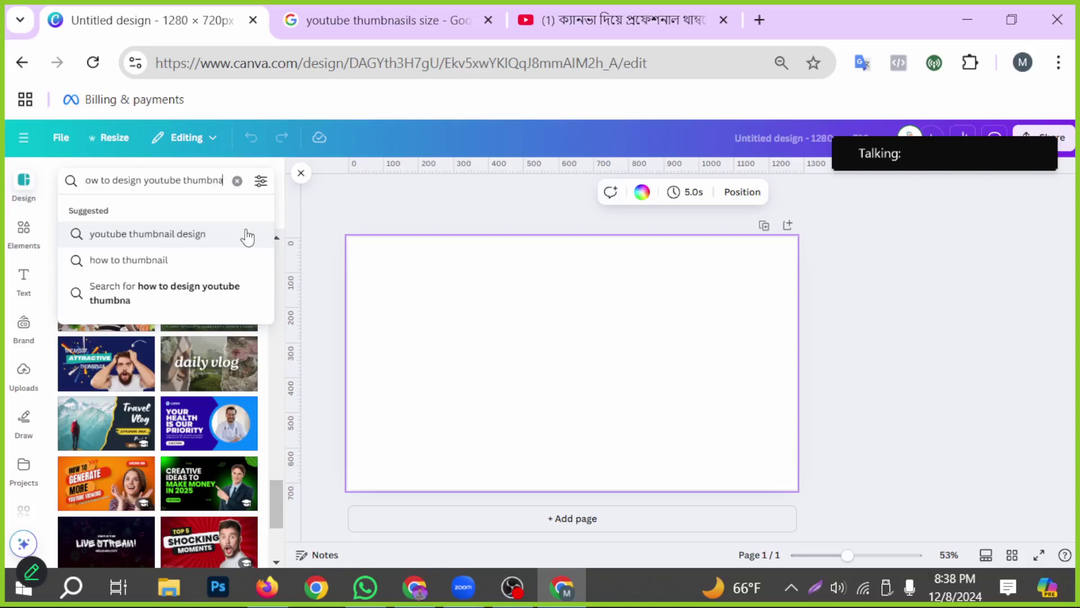
pyautogui.press('Return')
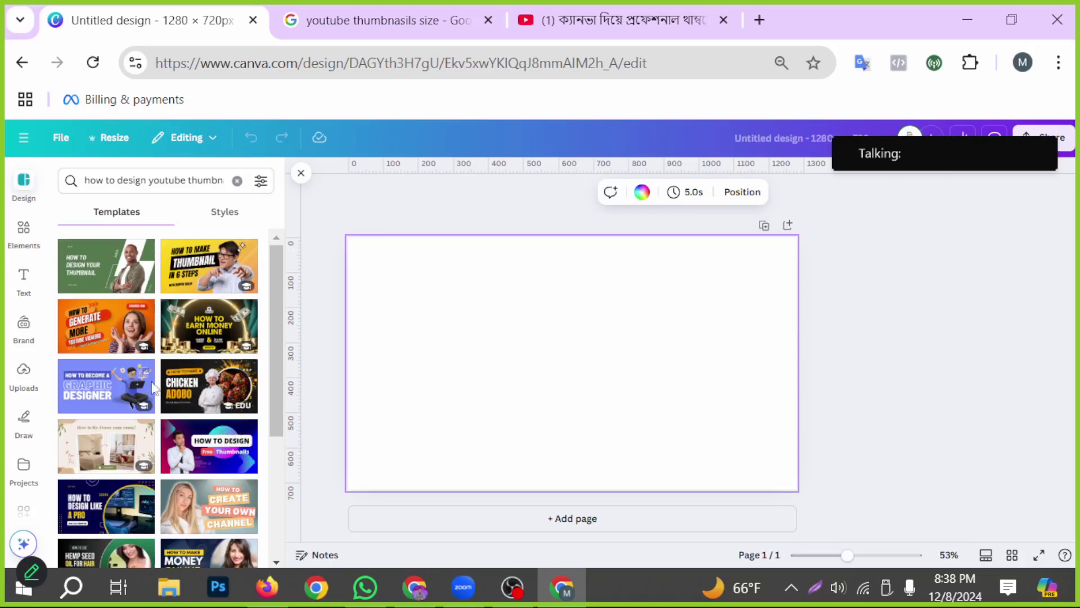
# Apply the green "How to Design Your Thumbnail" template to the blank page and inspect it close up.
pyautogui.hotkey('ctrl', '+')
pyautogui.hotkey('ctrl', '+')
pyautogui.hotkey('ctrl', '+')
pyautogui.hotkey('ctrl', '+')
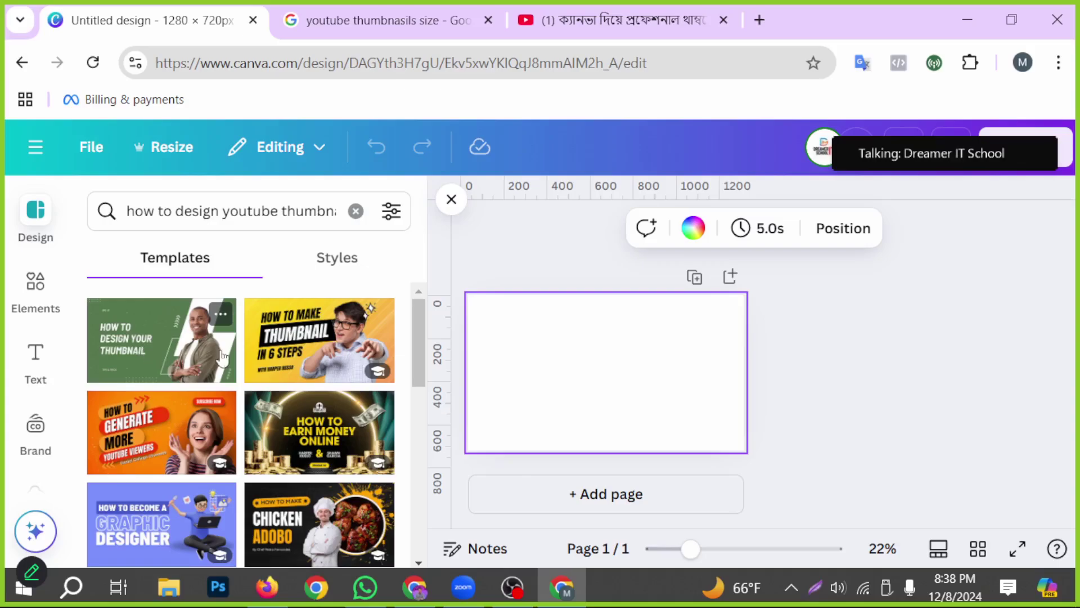
pyautogui.click(134, 351)
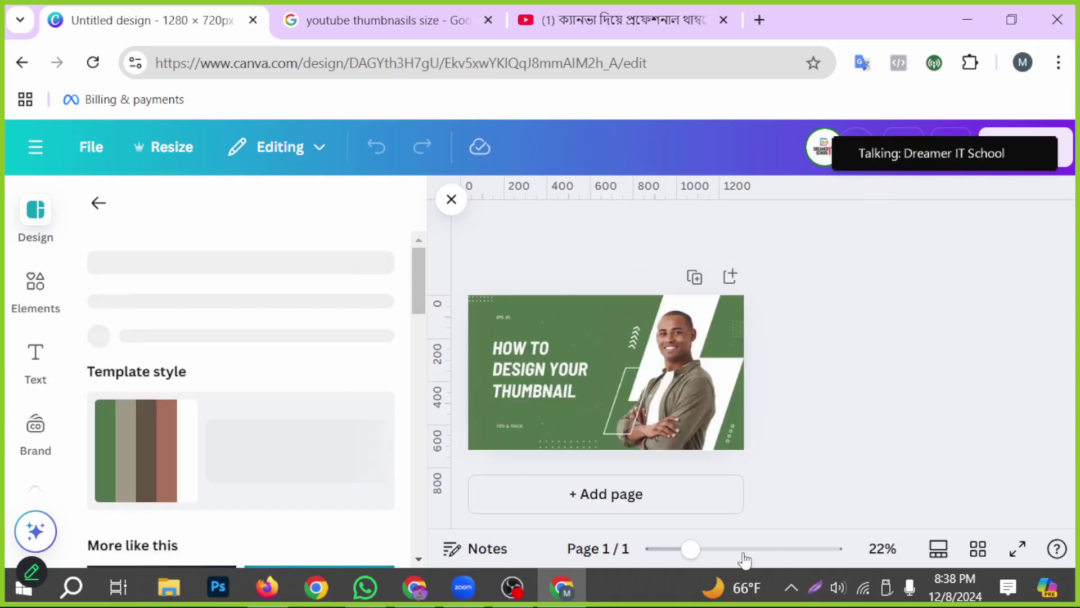
pyautogui.moveTo(691, 548); pyautogui.dragTo(744, 556)
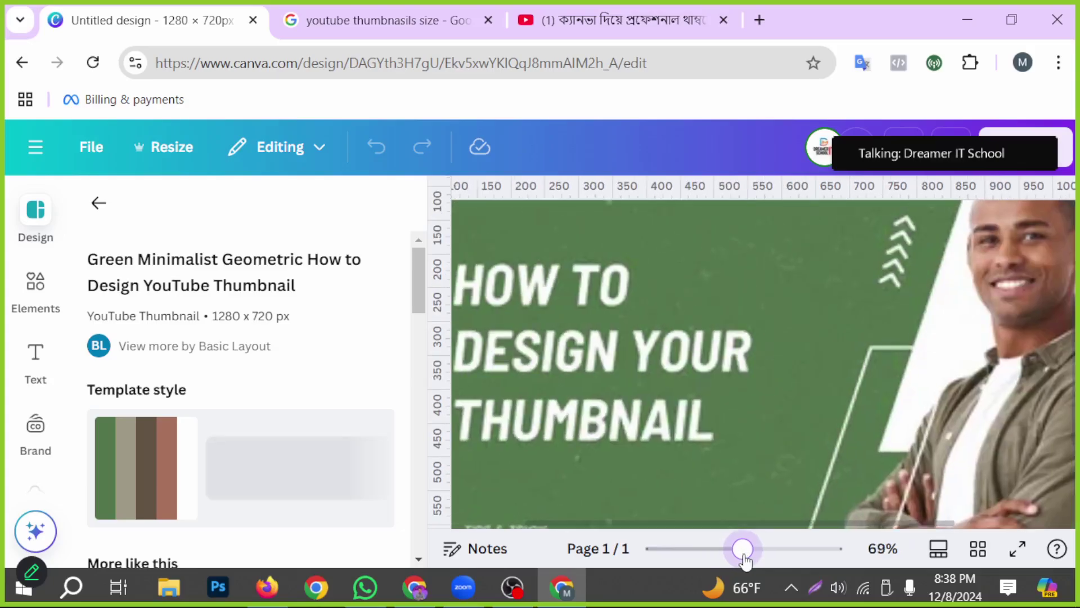
pyautogui.click(791, 288)
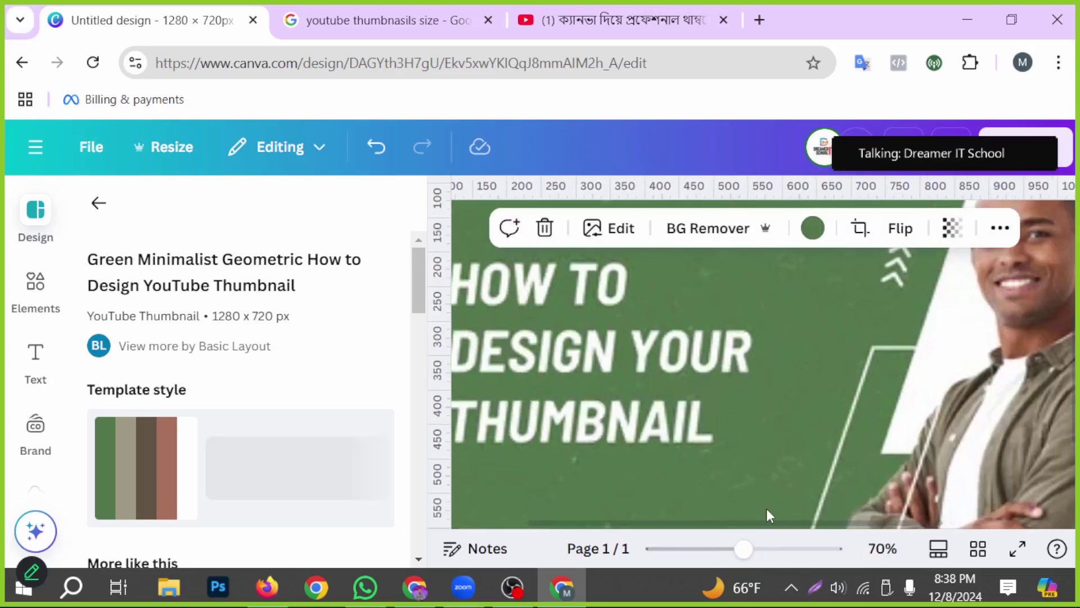
pyautogui.scroll(-2, 761, 521)
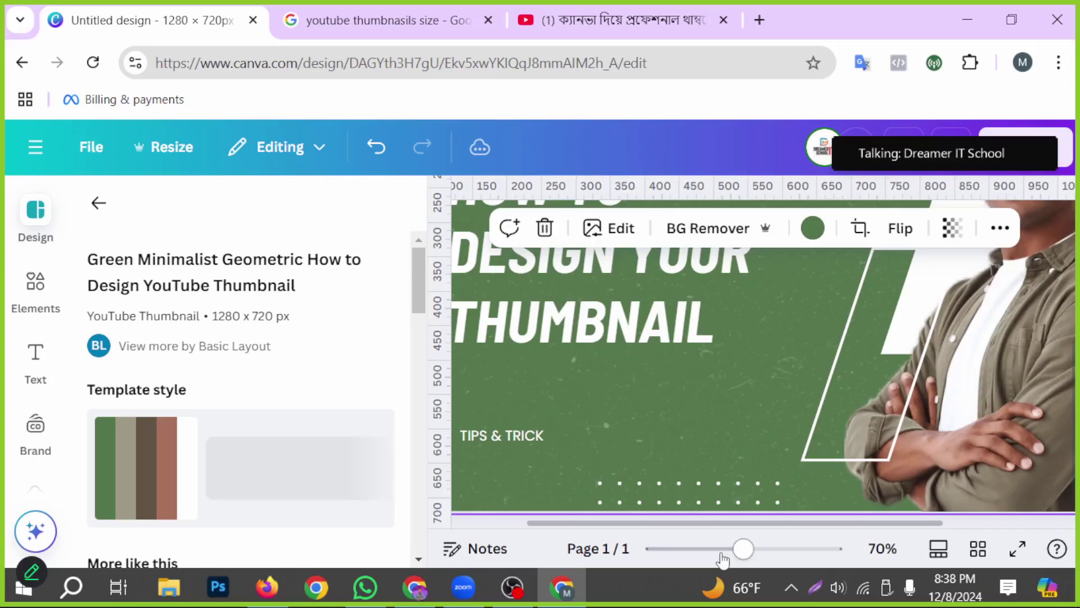
pyautogui.moveTo(714, 556); pyautogui.dragTo(703, 551)
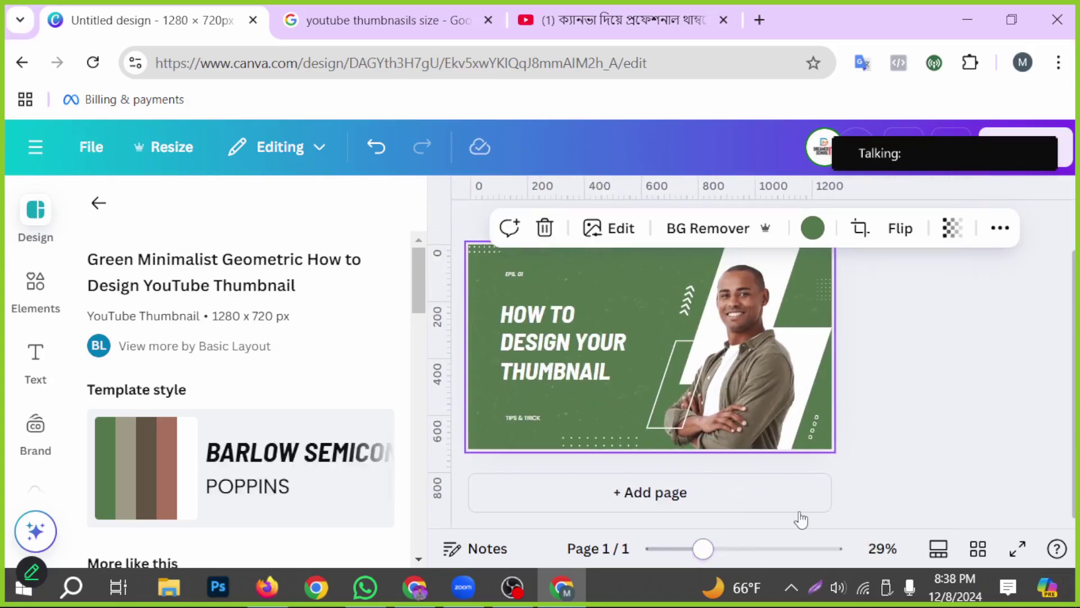
# Recolour the template's green background with the default solid colours, trying coral red and violet before settling on dark blue.
pyautogui.click(931, 428)
pyautogui.click(608, 266)
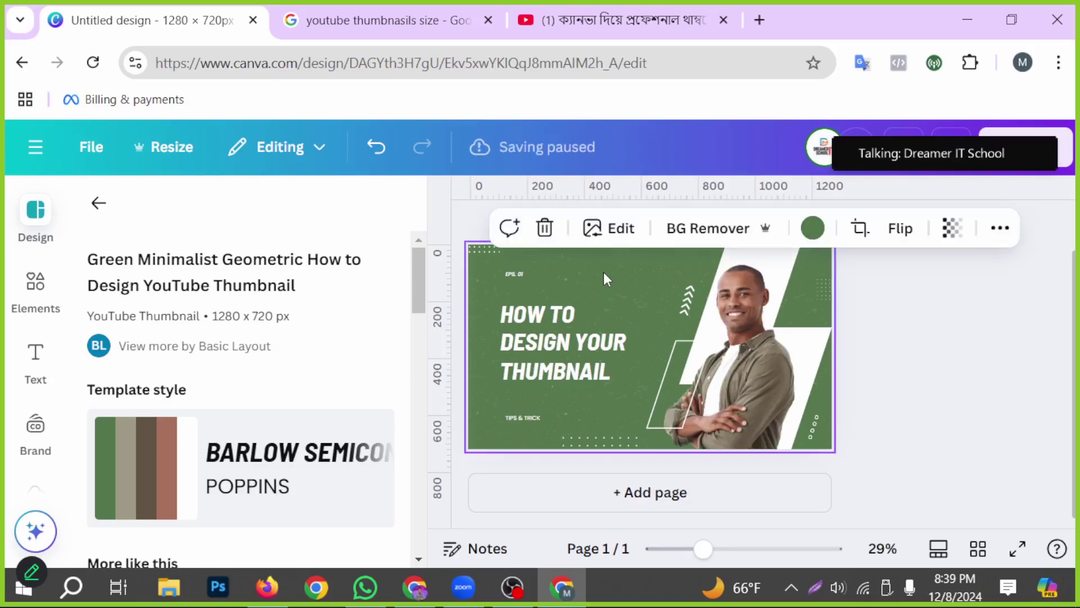
pyautogui.click(819, 233)
pyautogui.scroll(-1, 294, 409)
pyautogui.scroll(-4, 294, 409)
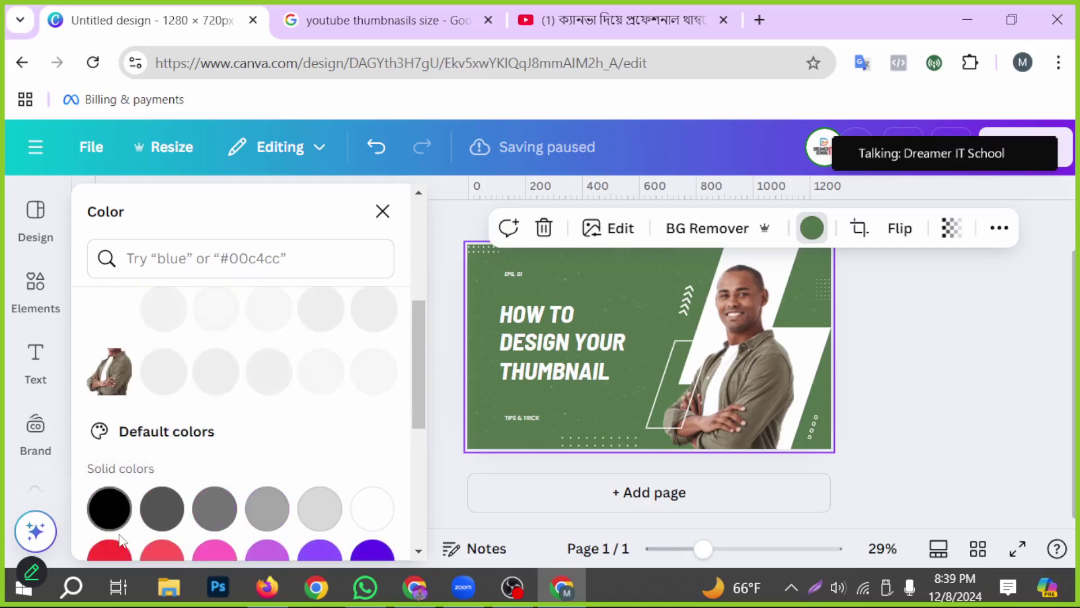
pyautogui.scroll(-2, 121, 540)
pyautogui.click(159, 474)
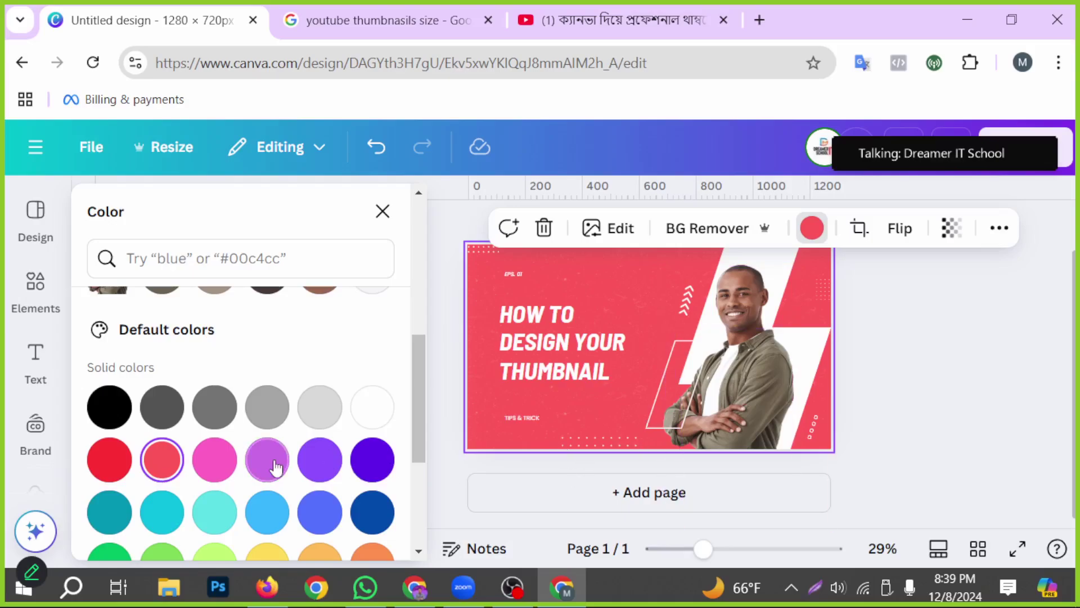
pyautogui.click(372, 459)
pyautogui.click(371, 511)
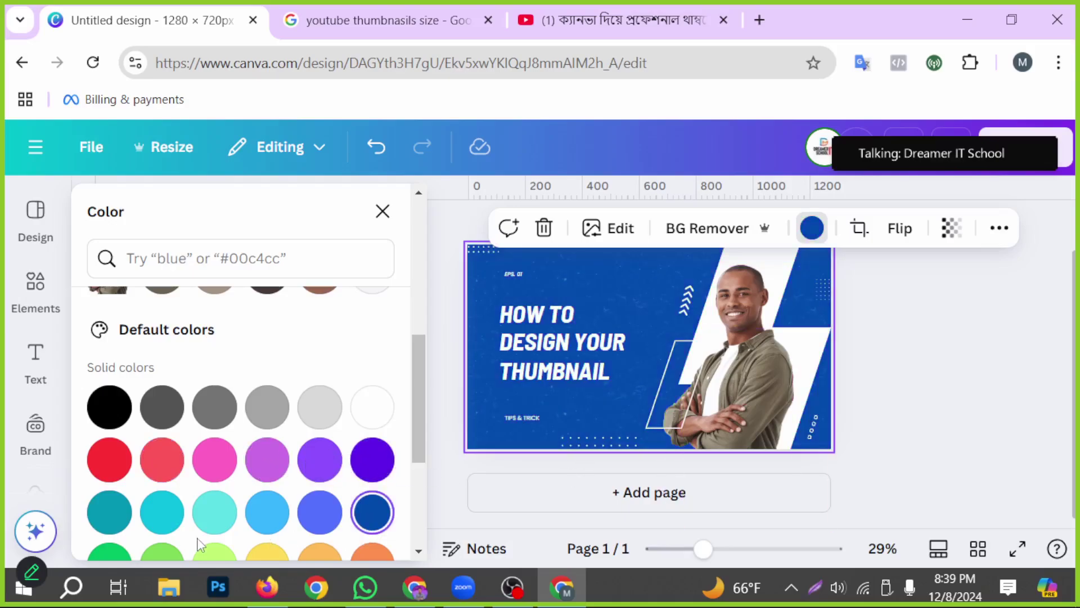
# Recolour the thumbnail background with the default solid colours, trying turquoise and aqua before settling on dark teal.
pyautogui.click(214, 512)
pyautogui.click(161, 512)
pyautogui.click(142, 513)
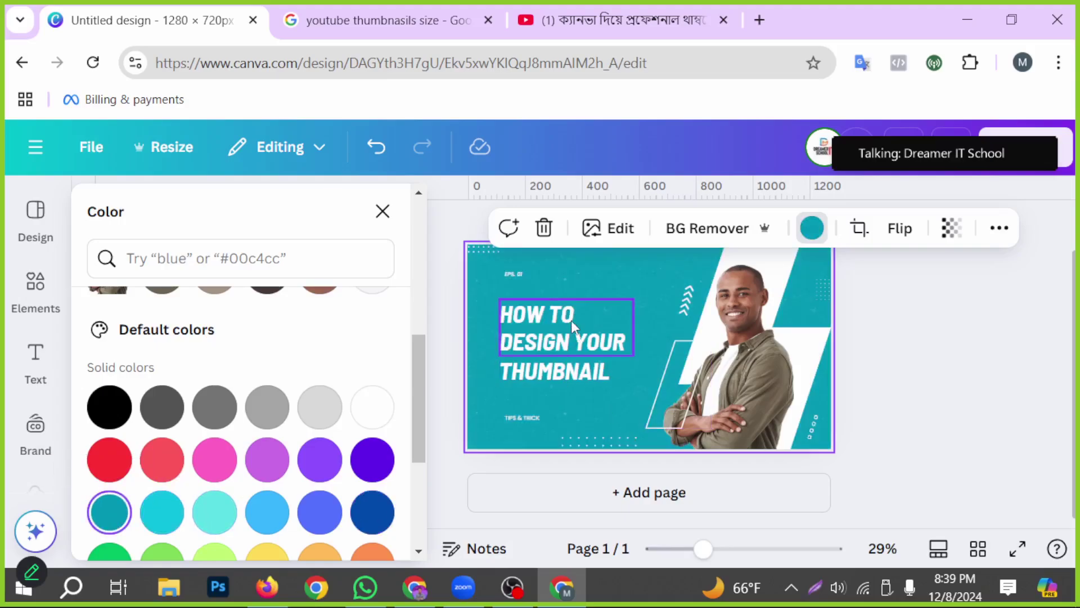
# Replace the "HOW TO DESIGN YOUR" headline text with "HOW TO CREATE YOUTUBE".
pyautogui.doubleClick(578, 344)
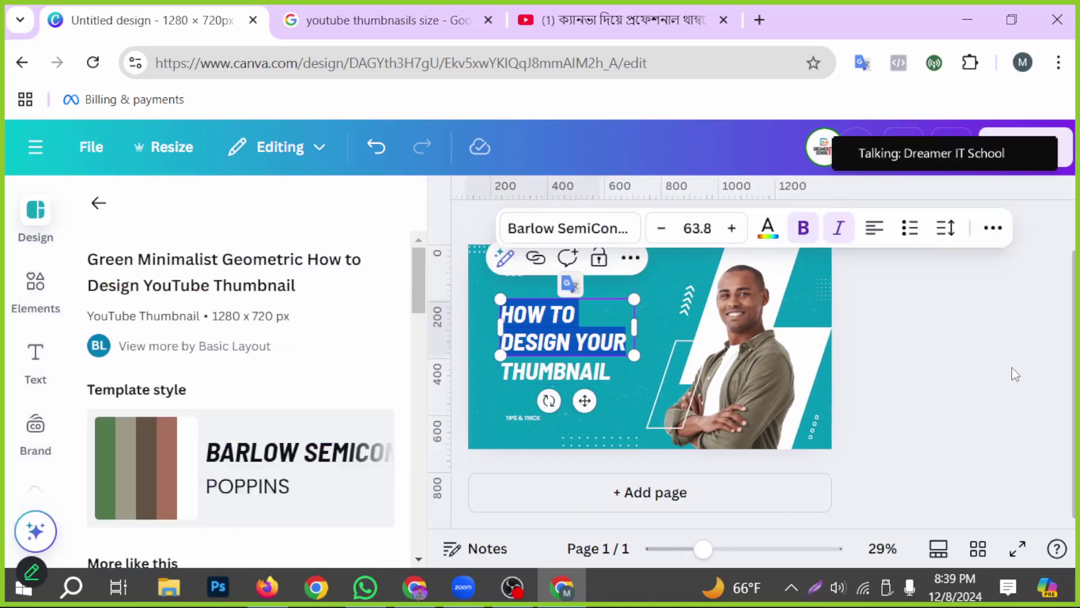
pyautogui.write('HOW TO')
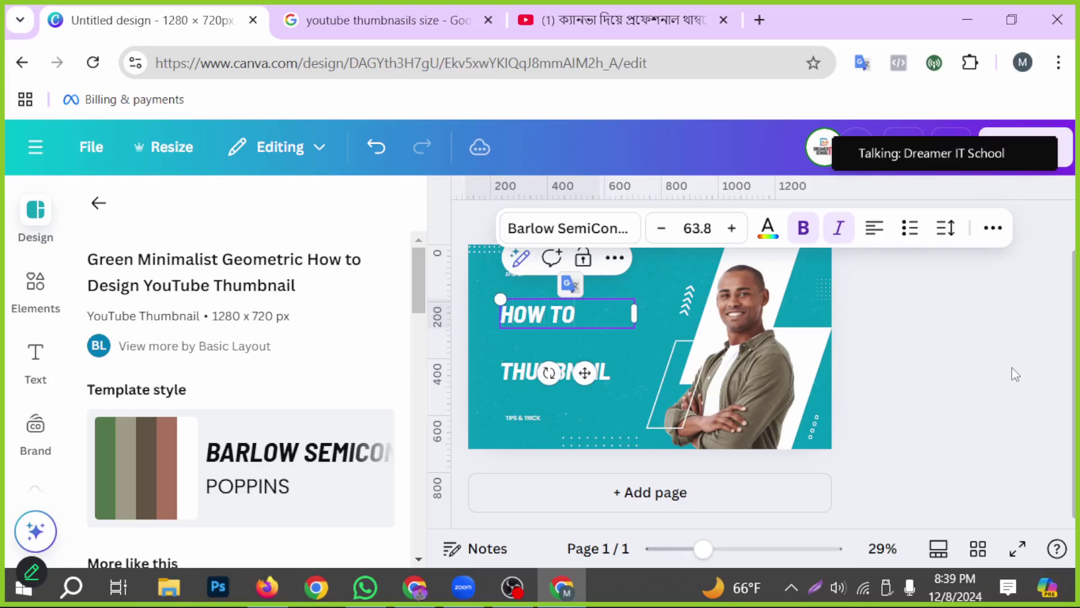
pyautogui.write(' CREATE')
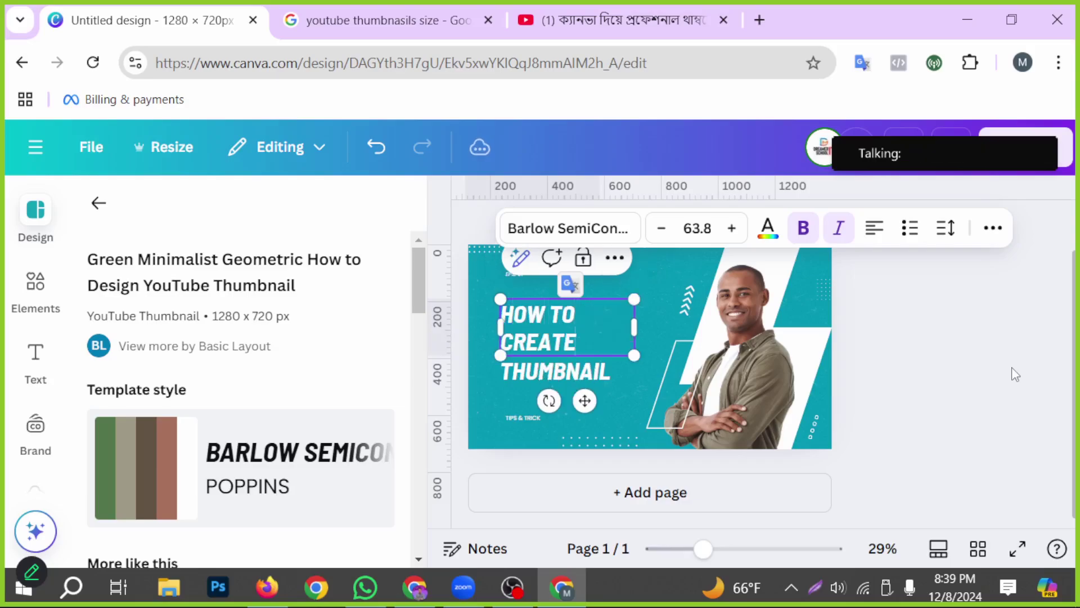
pyautogui.write(' YOU')
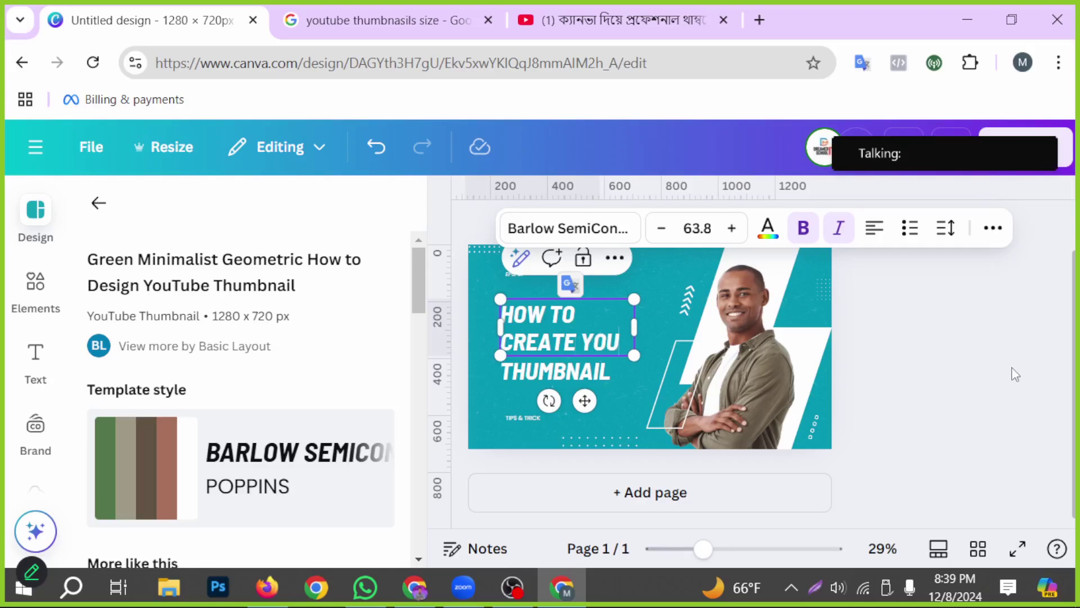
pyautogui.write('R')
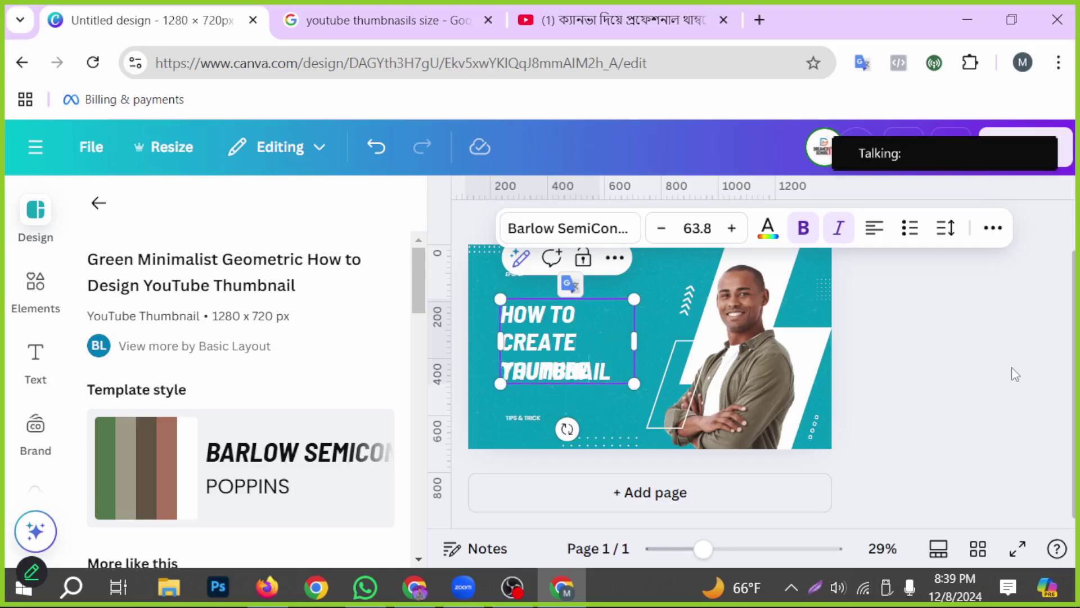
# Widen the headline text box so "HOW TO CREATE YOUTUBE" fits on two lines above "THUMBNAIL".
pyautogui.hotkey('ctrl', 'a')
pyautogui.click(635, 338)
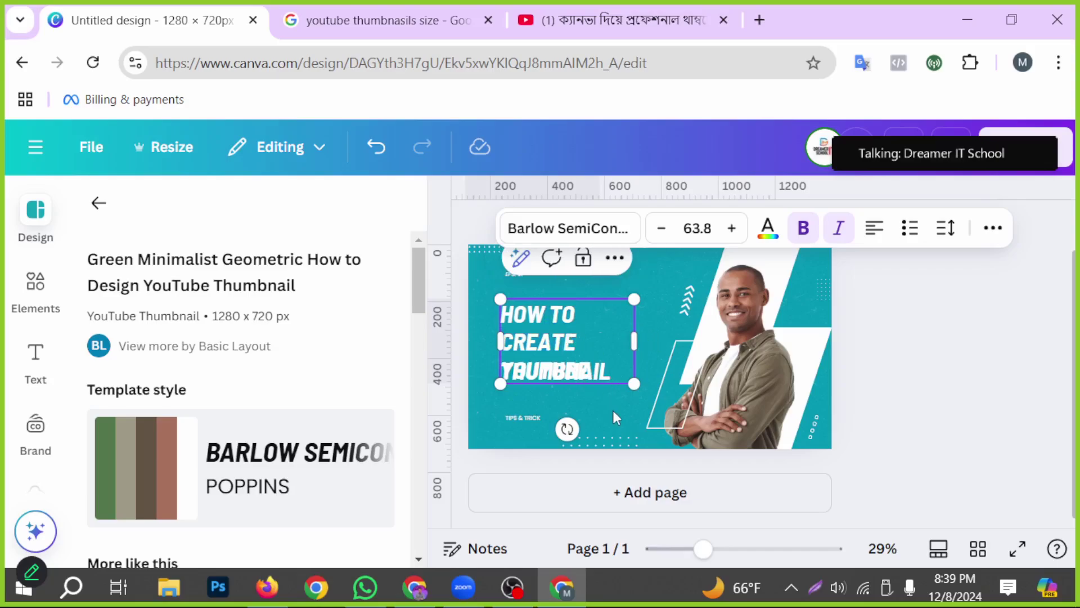
pyautogui.click(612, 408)
pyautogui.click(625, 340)
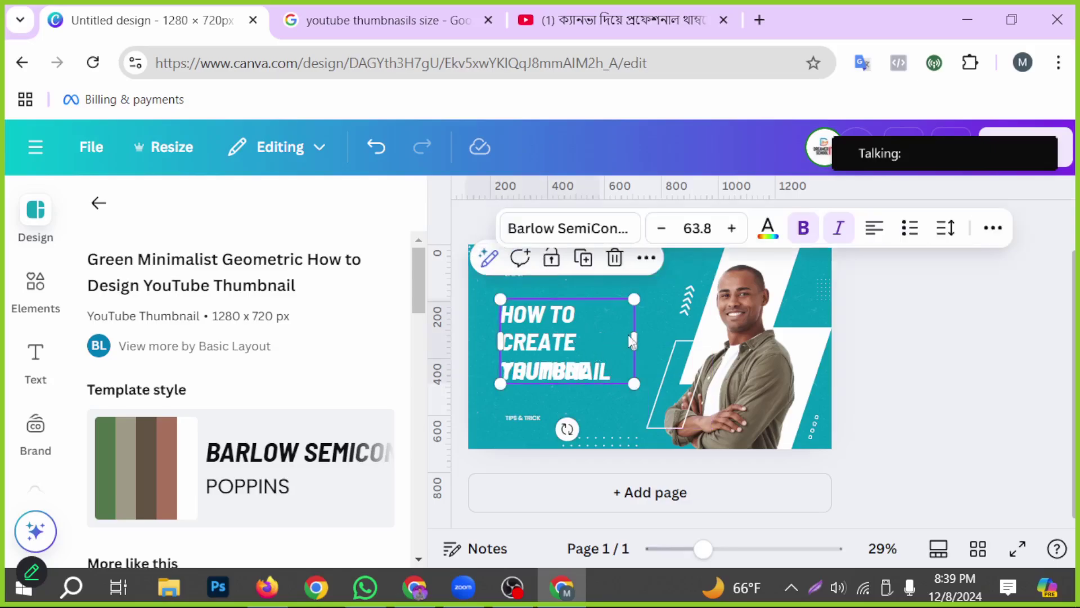
pyautogui.moveTo(636, 338); pyautogui.dragTo(687, 339)
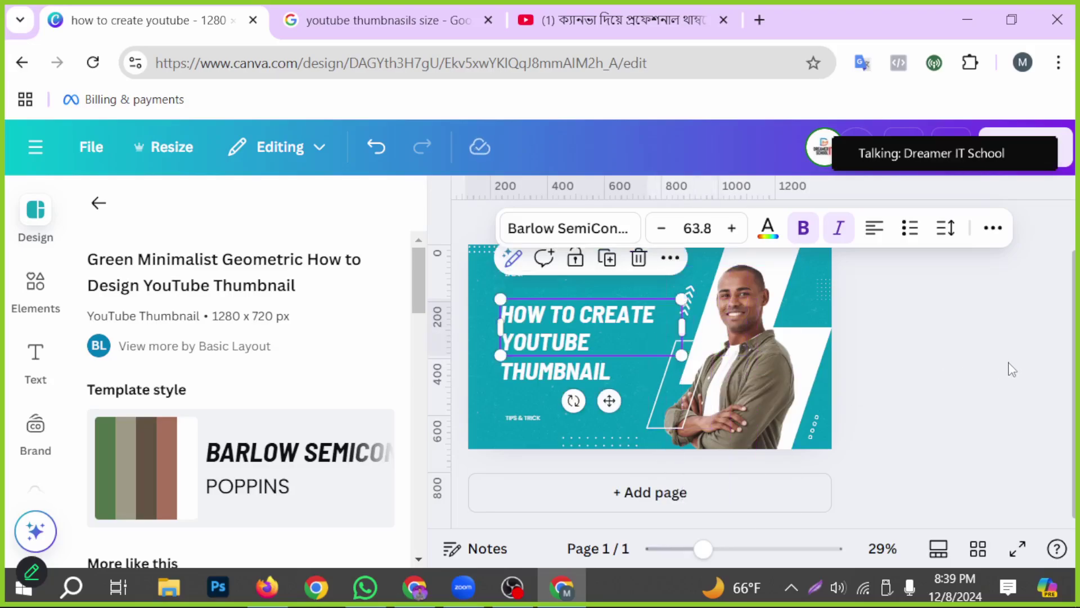
pyautogui.click(1011, 369)
# Centre-align the "HOW TO CREATE YOUTUBE" headline and scale it to a font size of about 52.7 above "THUMBNAIL".
pyautogui.click(588, 337)
pyautogui.click(878, 232)
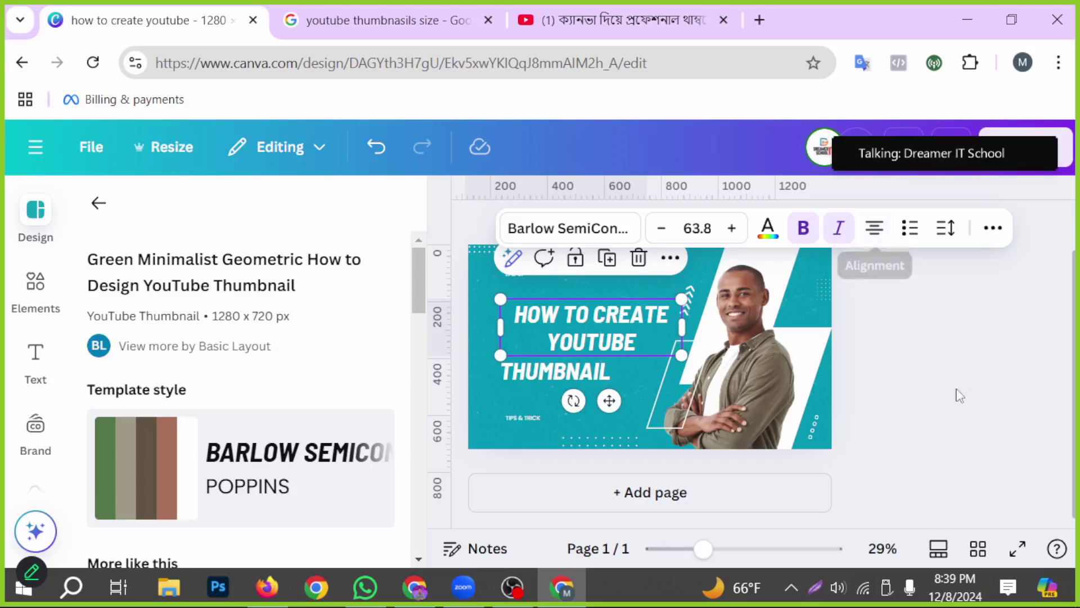
pyautogui.click(877, 388)
pyautogui.moveTo(565, 342); pyautogui.dragTo(542, 338)
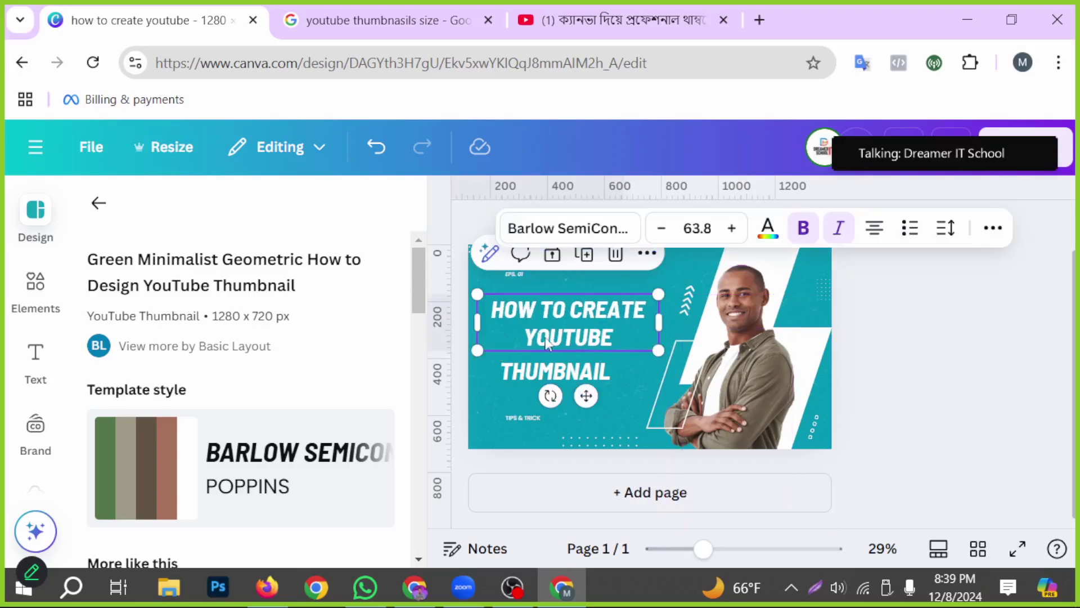
pyautogui.moveTo(658, 289); pyautogui.dragTo(654, 313)
pyautogui.moveTo(475, 299); pyautogui.dragTo(510, 282)
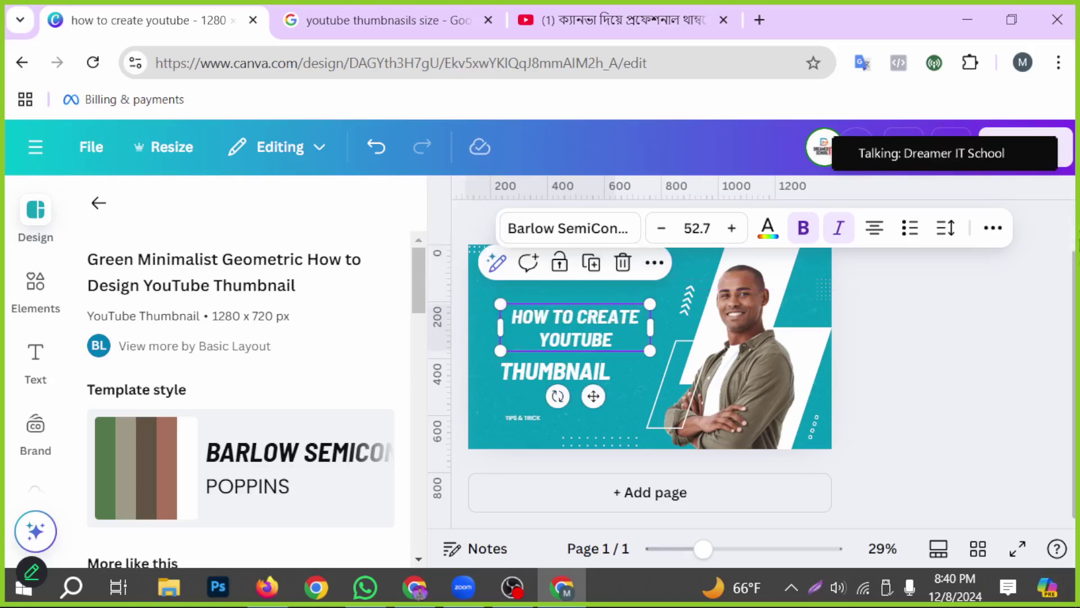
pyautogui.click(968, 349)
# Recolour the "HOW TO CREATE YOUTUBE" headline, trying green, taupe and lime before settling on default yellow.
pyautogui.click(591, 315)
pyautogui.click(768, 231)
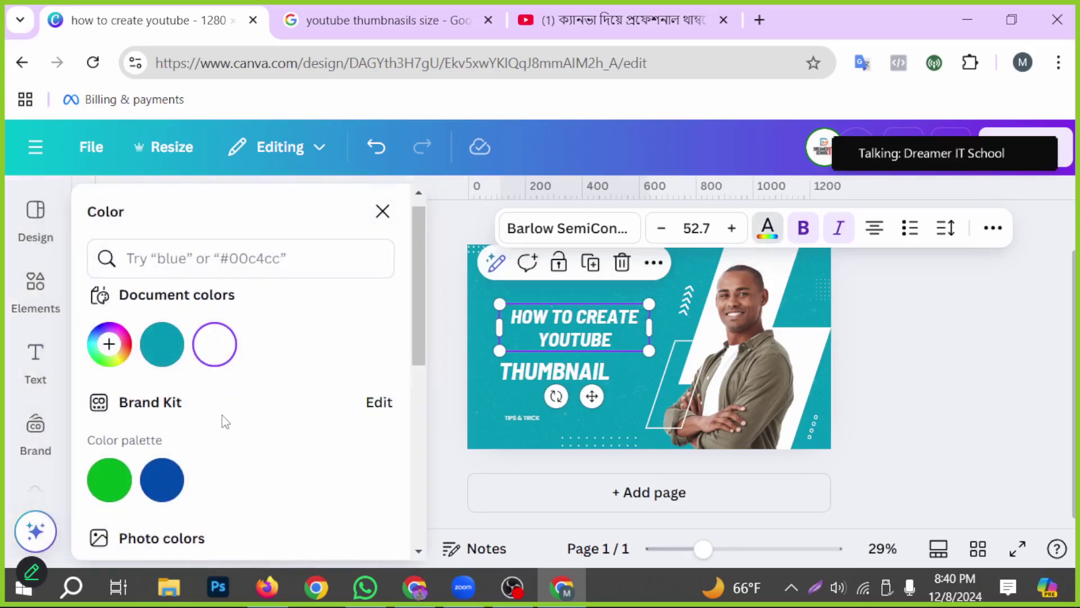
pyautogui.scroll(-3, 130, 334)
pyautogui.click(109, 299)
pyautogui.scroll(-2, 186, 405)
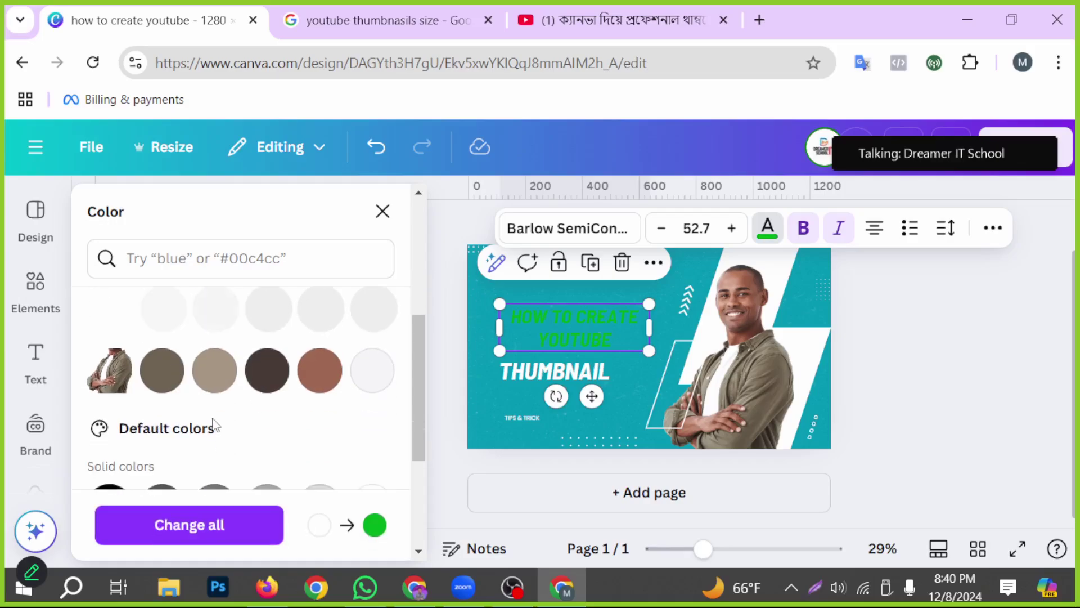
pyautogui.click(208, 386)
pyautogui.scroll(-3, 212, 392)
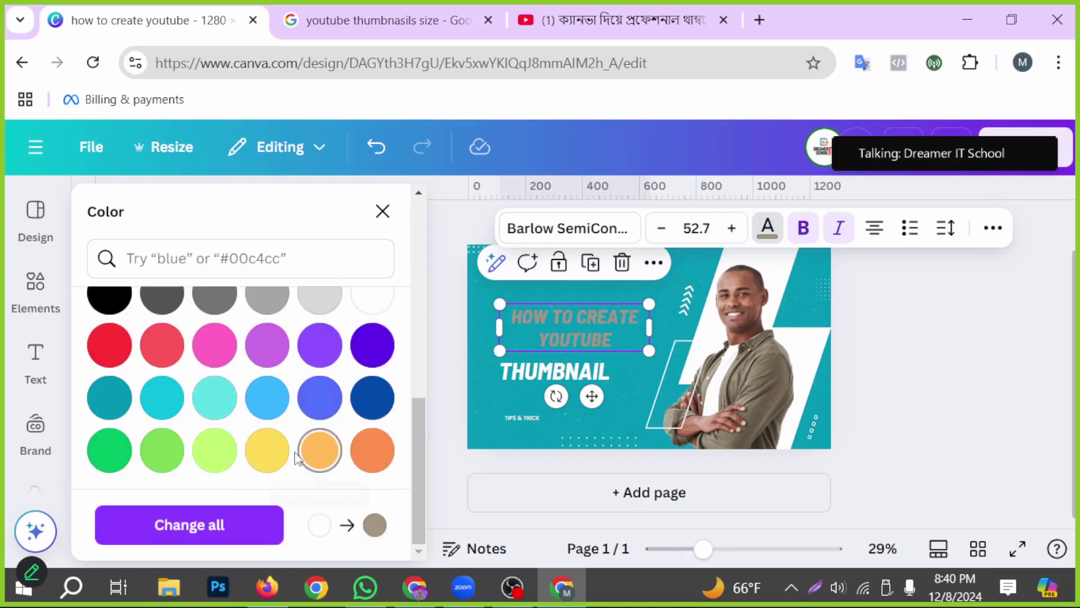
pyautogui.click(268, 452)
pyautogui.click(214, 452)
pyautogui.click(277, 465)
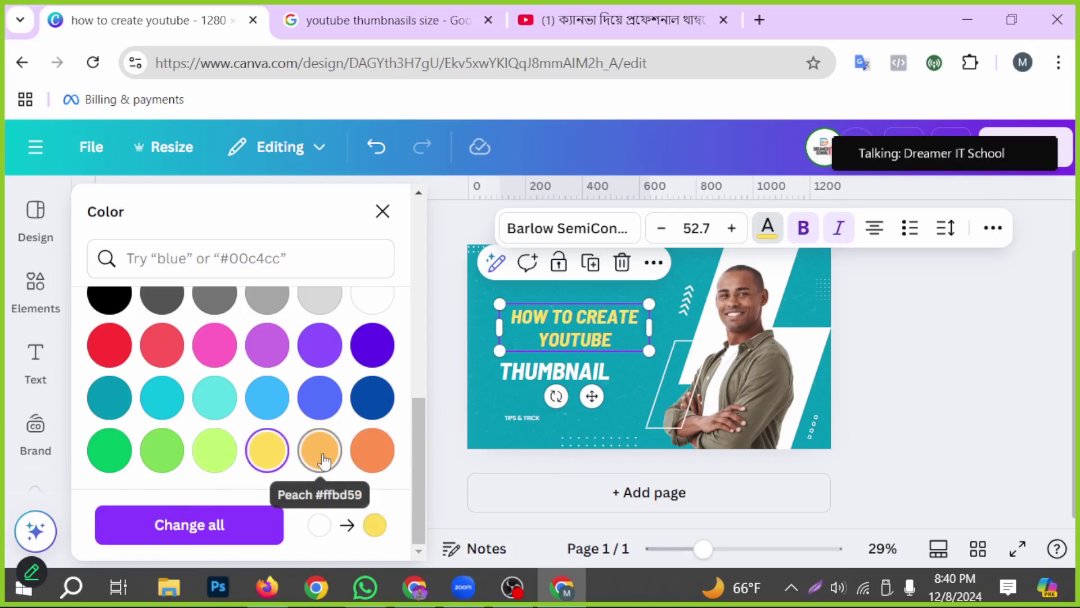
pyautogui.press('Escape')
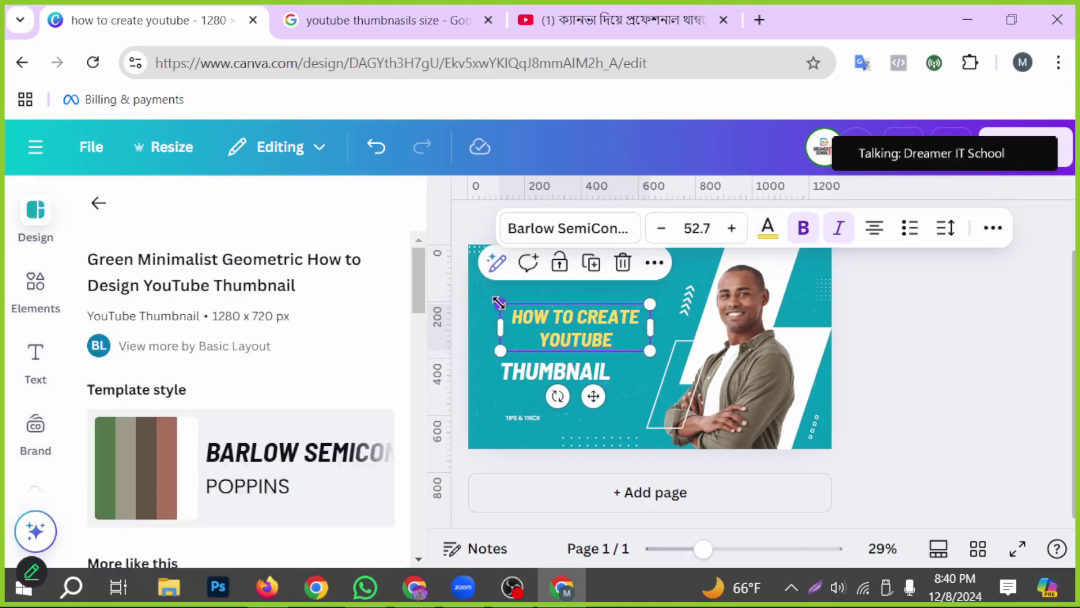
# Enlarge the yellow headline to a font size of about 78.3 and reposition it fully inside the page above "THUMBNAIL".
pyautogui.moveTo(462, 275); pyautogui.dragTo(429, 282)
pyautogui.click(951, 378)
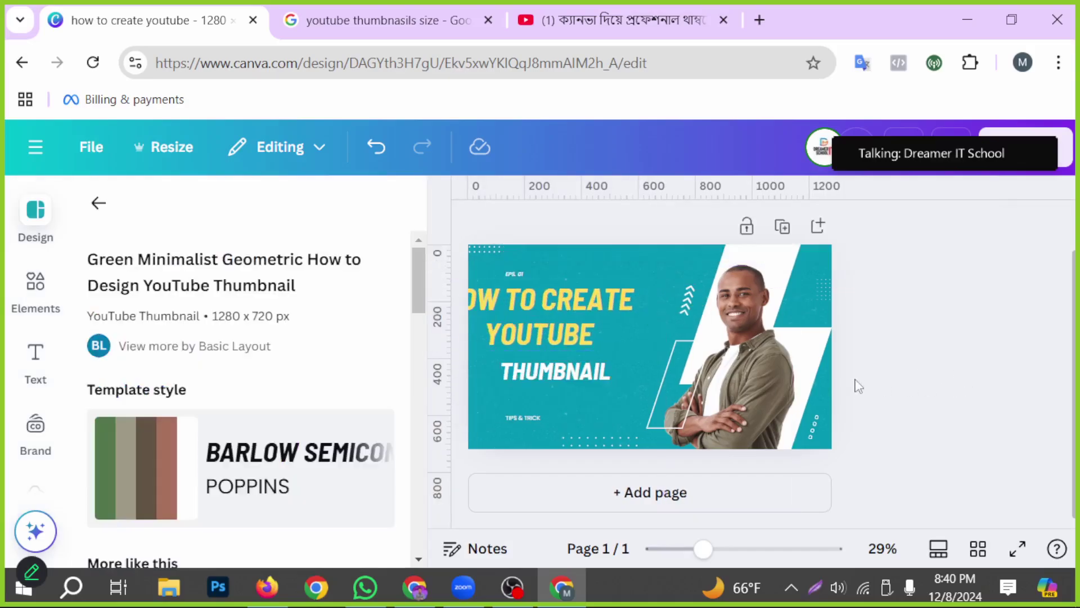
pyautogui.moveTo(586, 311); pyautogui.dragTo(622, 314)
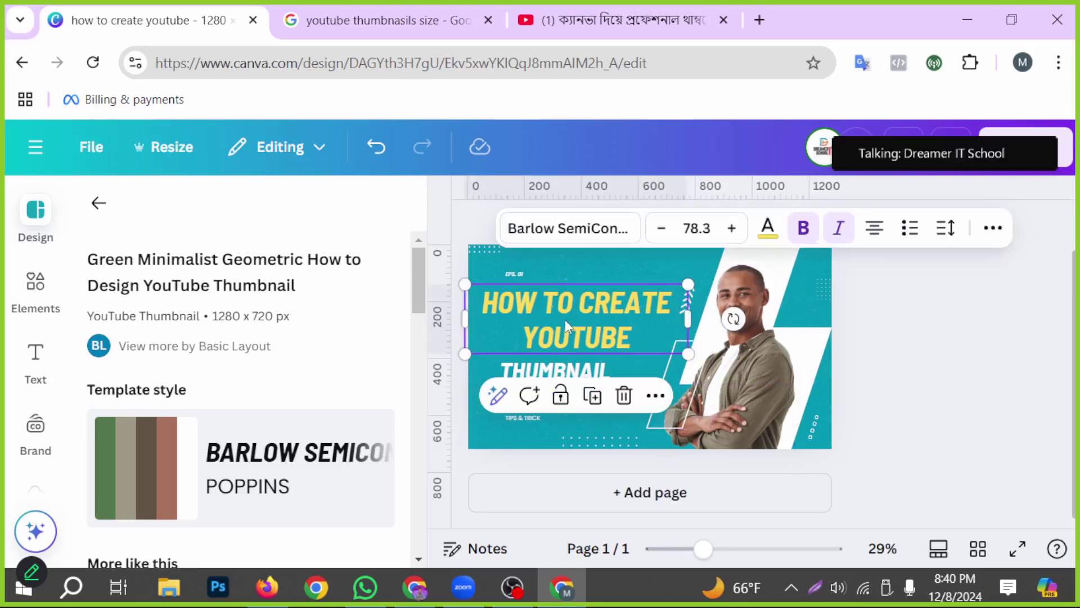
# Apply the Outline text effect to the yellow headline and colour the outline red.
pyautogui.click(993, 230)
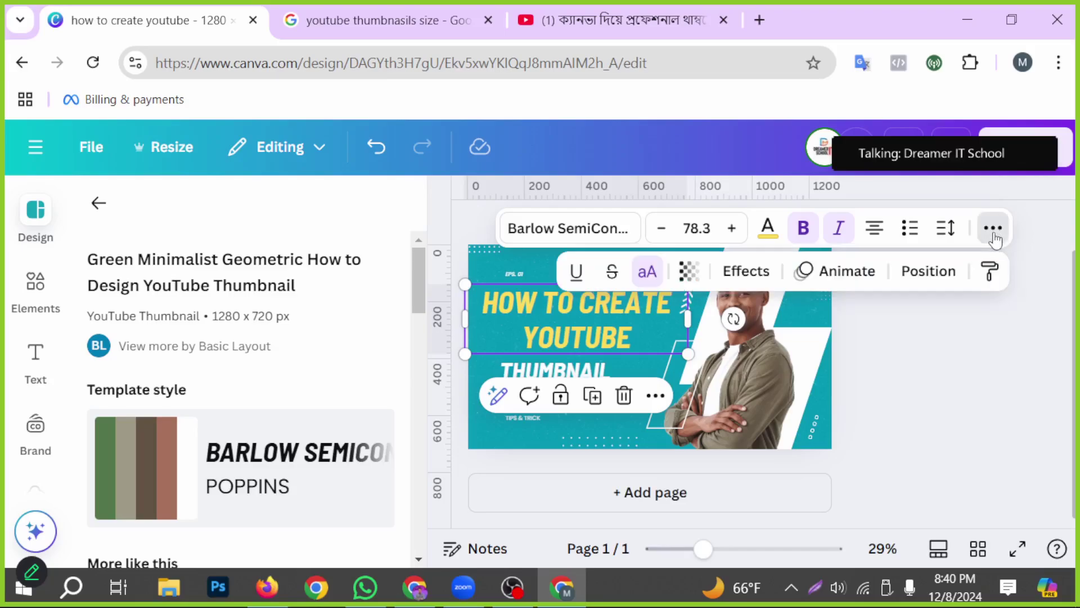
pyautogui.click(746, 271)
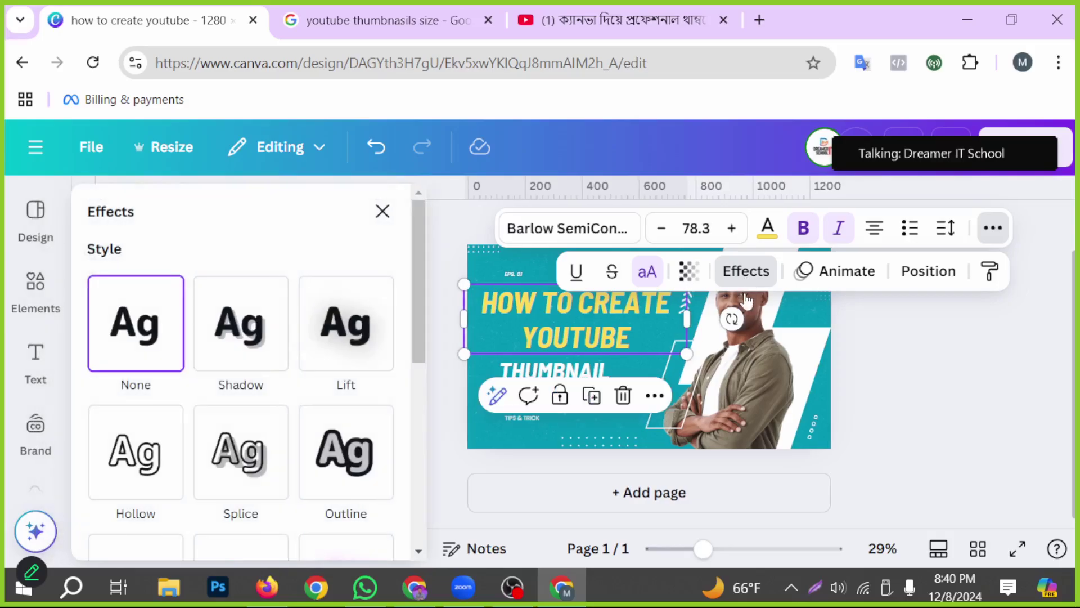
pyautogui.click(352, 466)
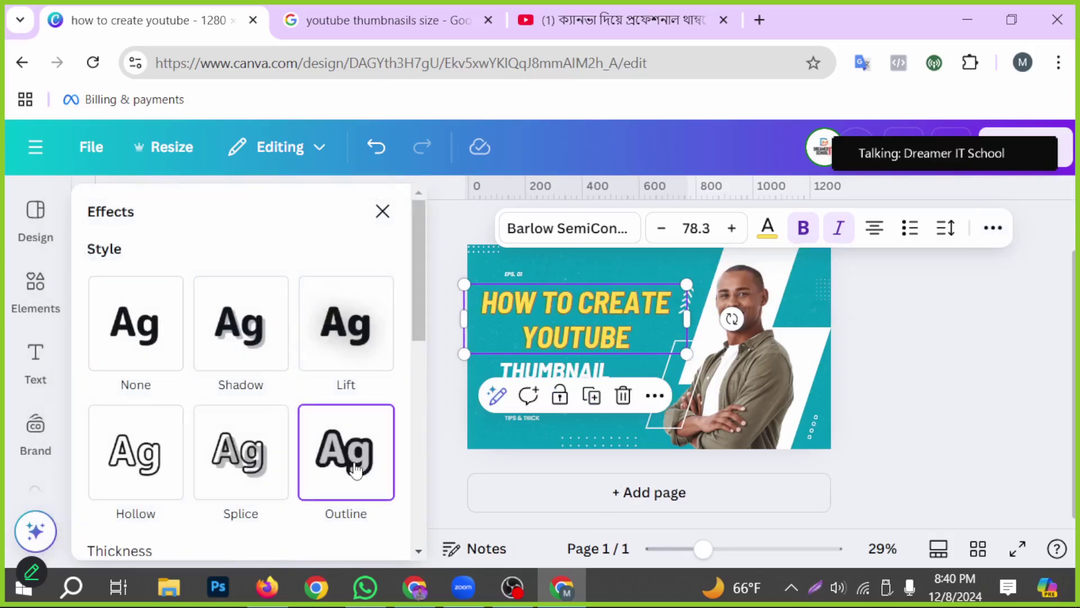
pyautogui.scroll(-3, 265, 437)
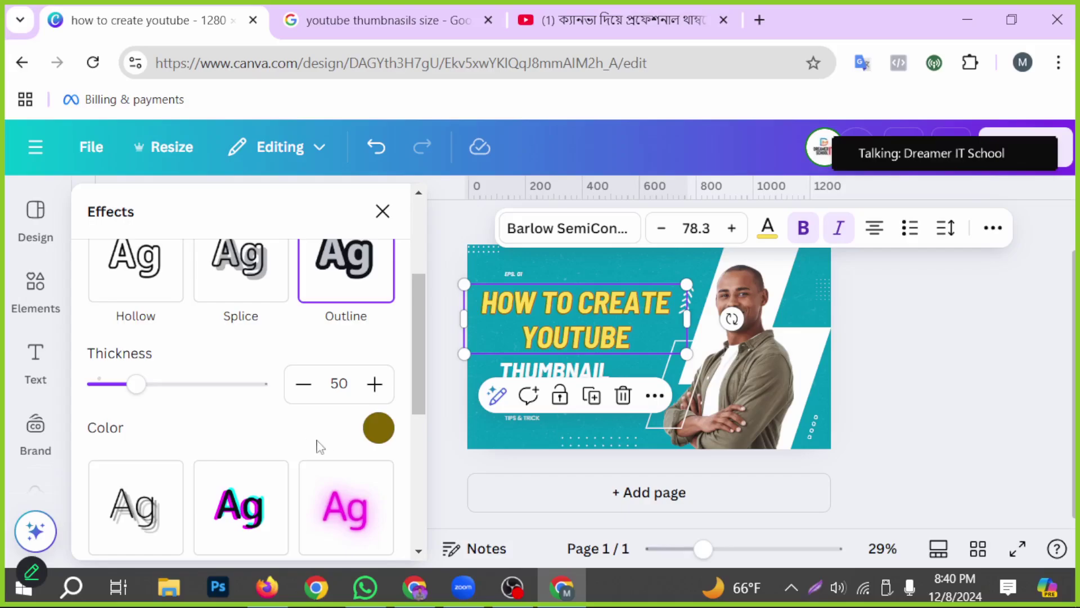
pyautogui.click(381, 440)
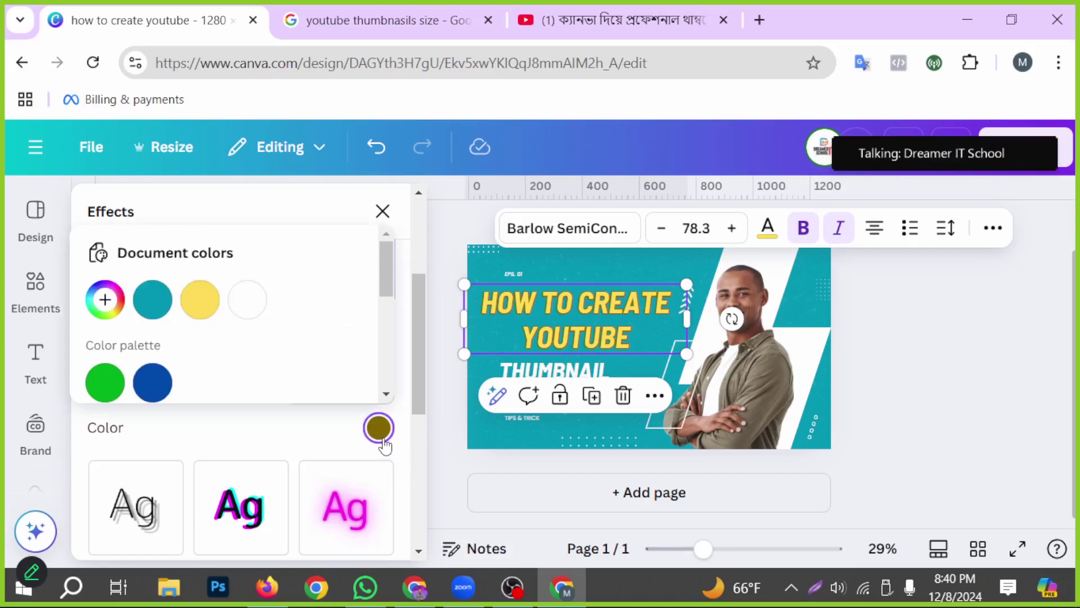
pyautogui.scroll(-5, 174, 388)
pyautogui.click(101, 274)
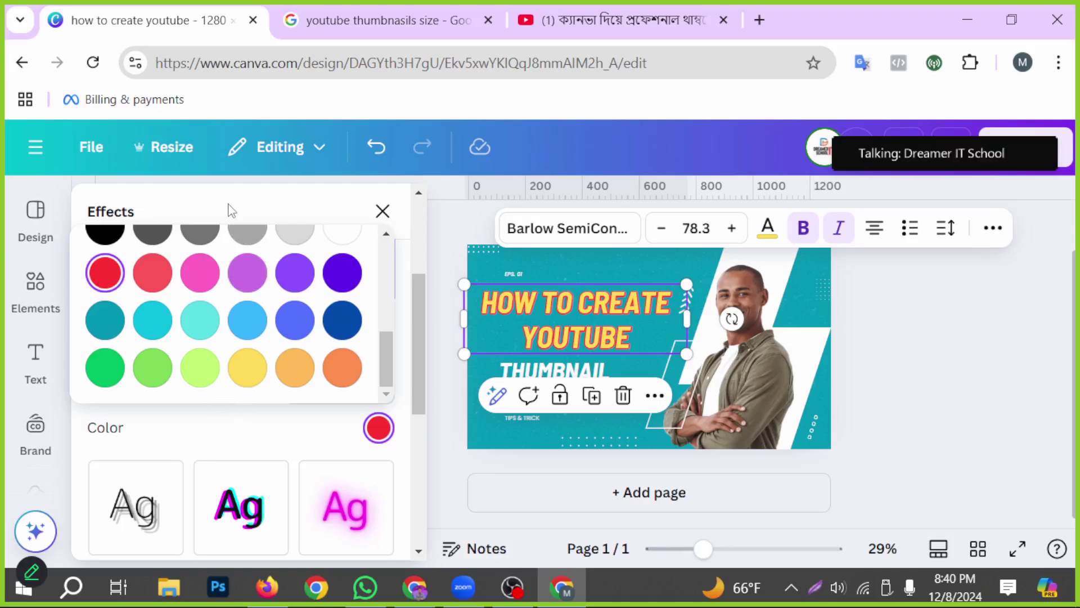
pyautogui.click(182, 217)
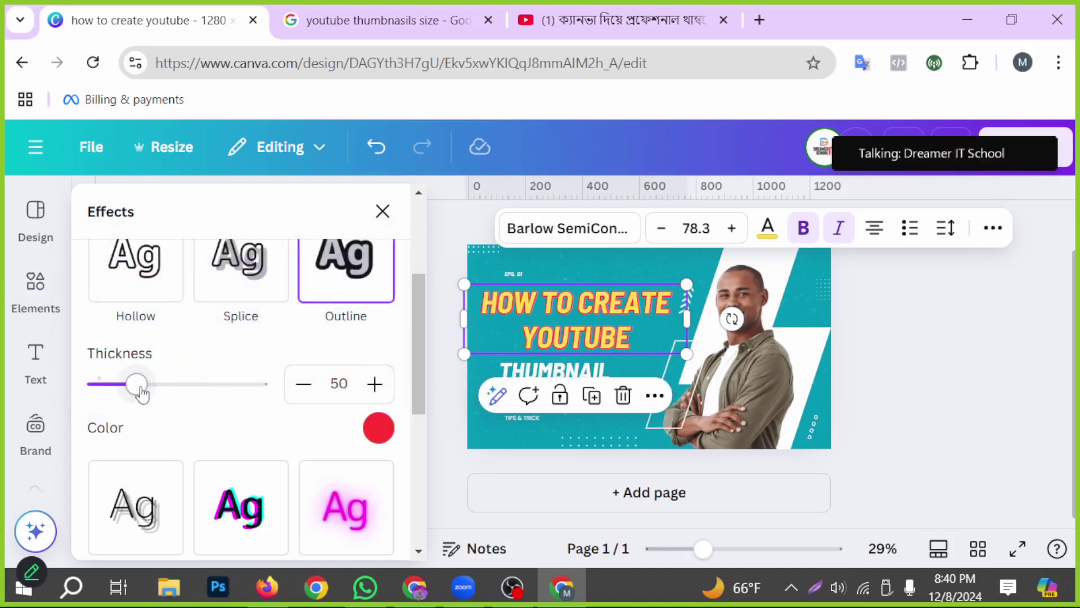
# Set the headline's outline thickness to 66 and dismiss the meeting transcription notice.
pyautogui.moveTo(140, 383)
pyautogui.mouseDown()
pyautogui.moveTo(181, 389)
pyautogui.moveTo(151, 389)
pyautogui.mouseUp()
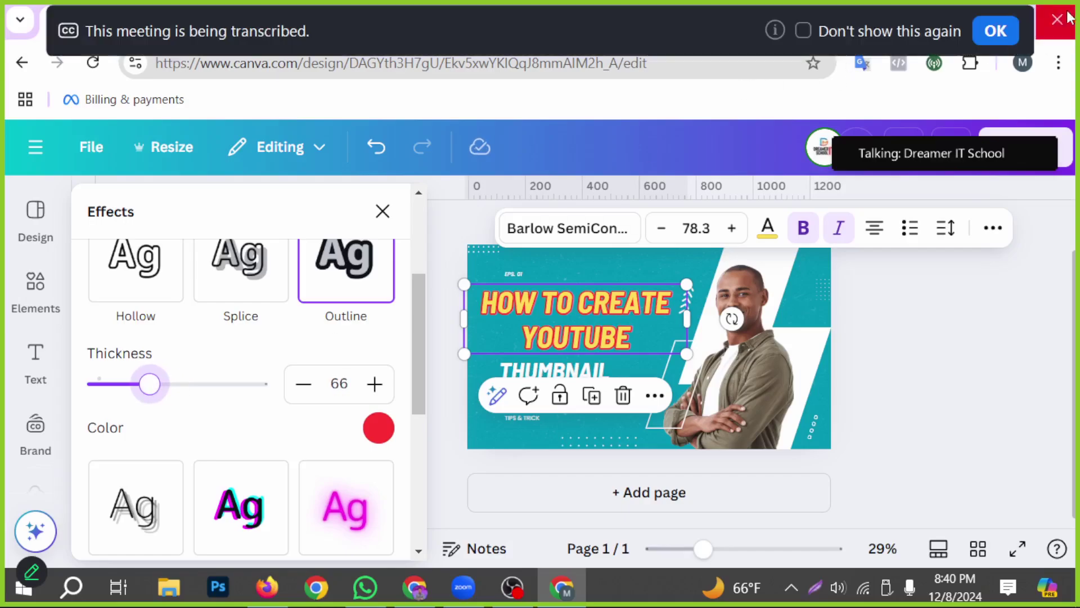
pyautogui.click(1007, 28)
pyautogui.click(911, 394)
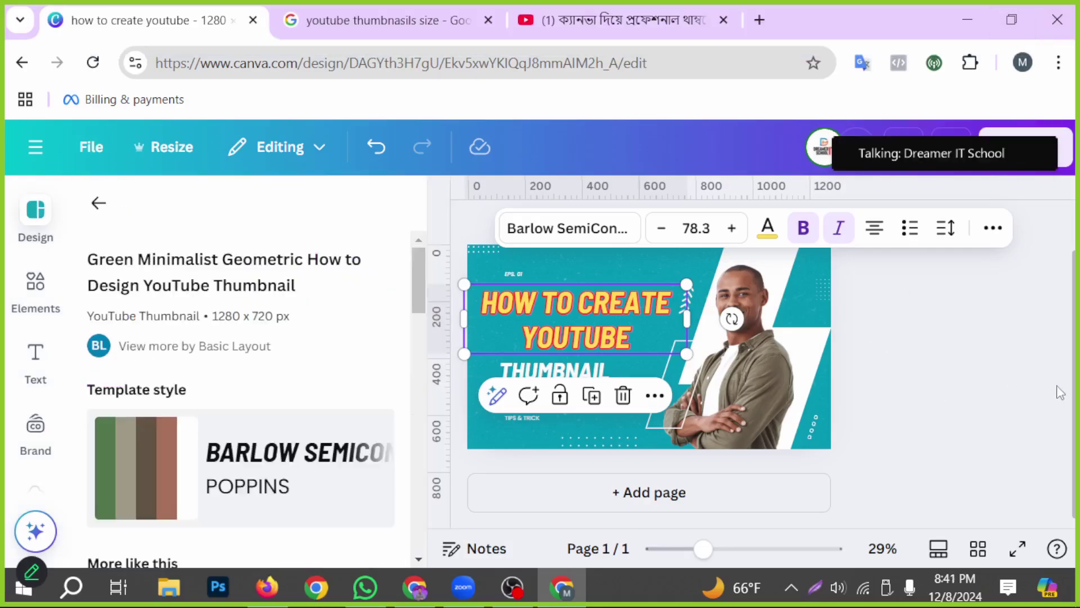
pyautogui.click(1008, 398)
# Enlarge the "THUMBNAIL" text to a font size of about 83.4 and place it beneath the yellow headline.
pyautogui.click(517, 373)
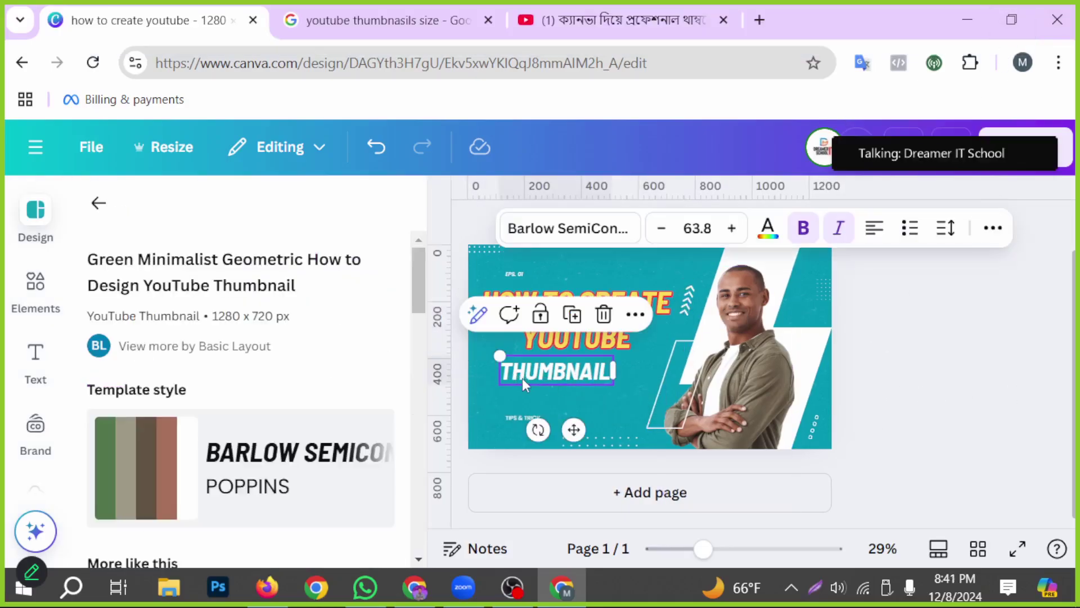
pyautogui.moveTo(500, 357); pyautogui.dragTo(459, 344)
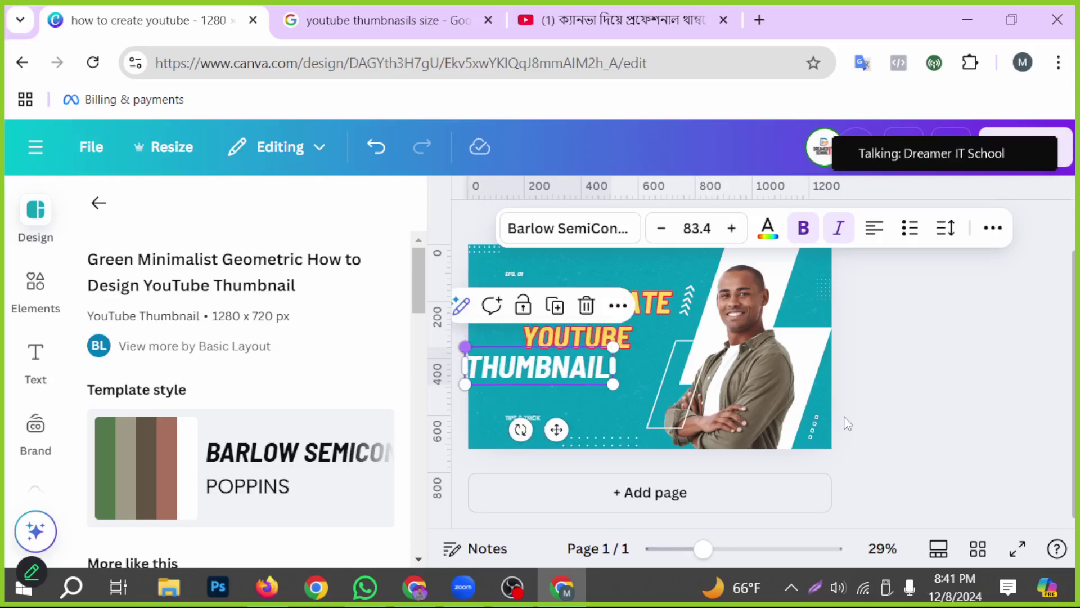
pyautogui.click(979, 409)
pyautogui.moveTo(571, 380); pyautogui.dragTo(590, 385)
pyautogui.click(1010, 416)
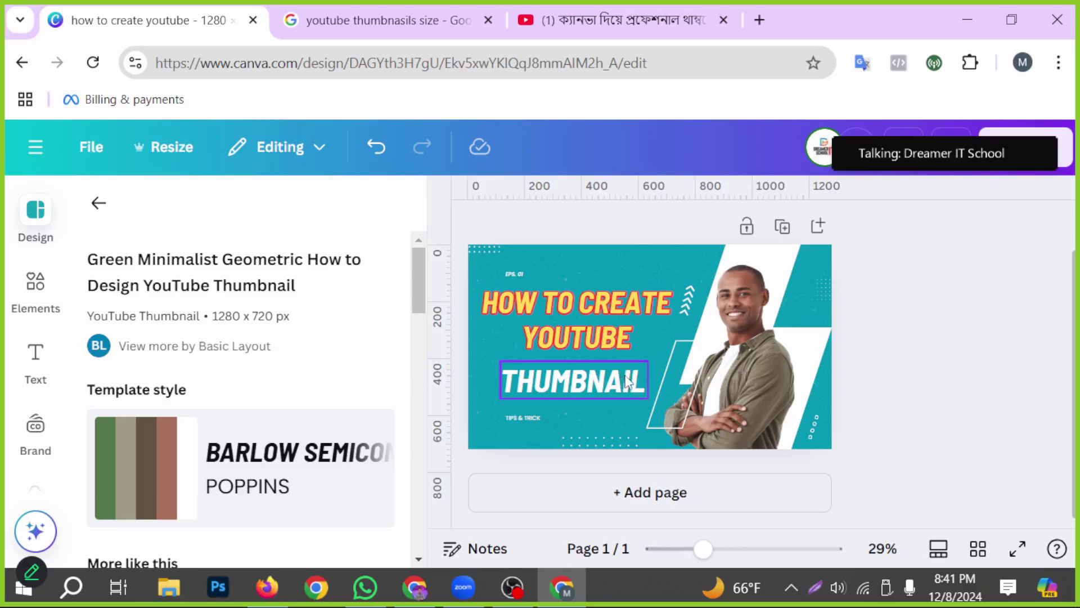
# Search the elements library for "shape" and look through the results.
pyautogui.click(25, 308)
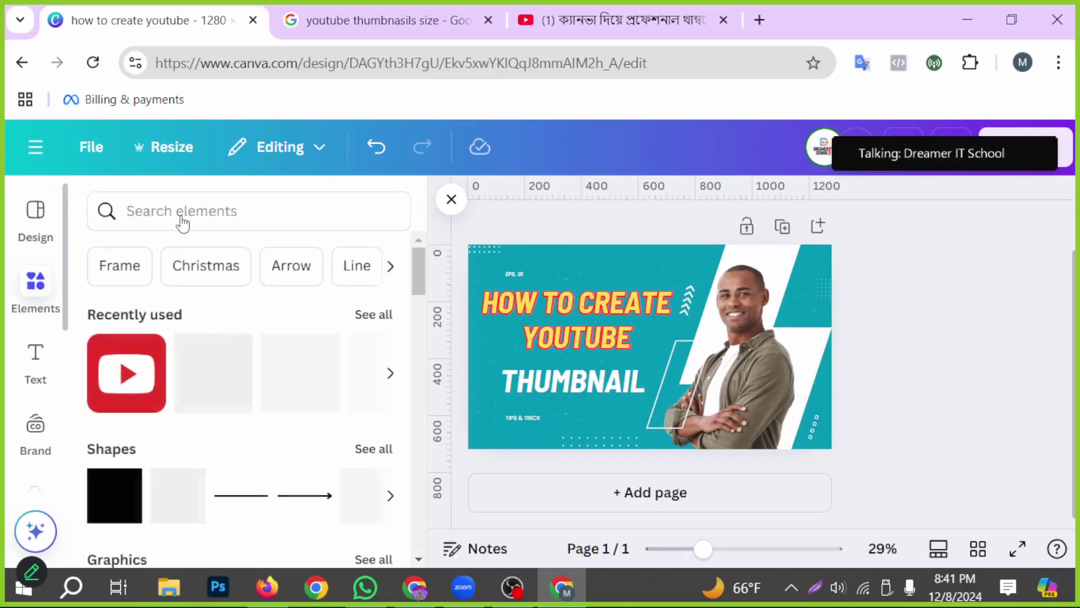
pyautogui.click(176, 209)
pyautogui.write('shape')
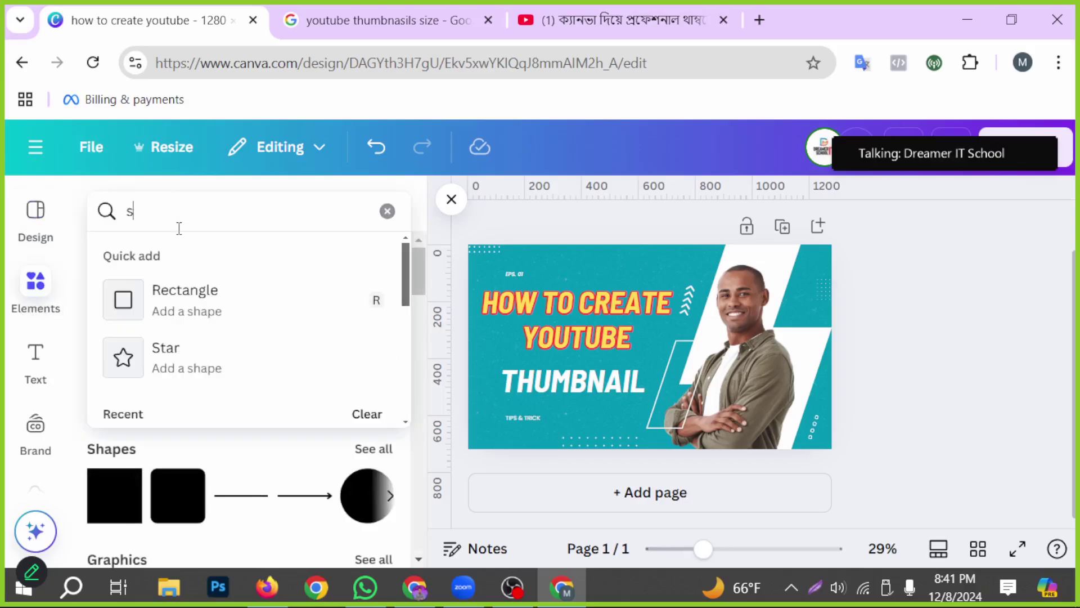
pyautogui.press('Return')
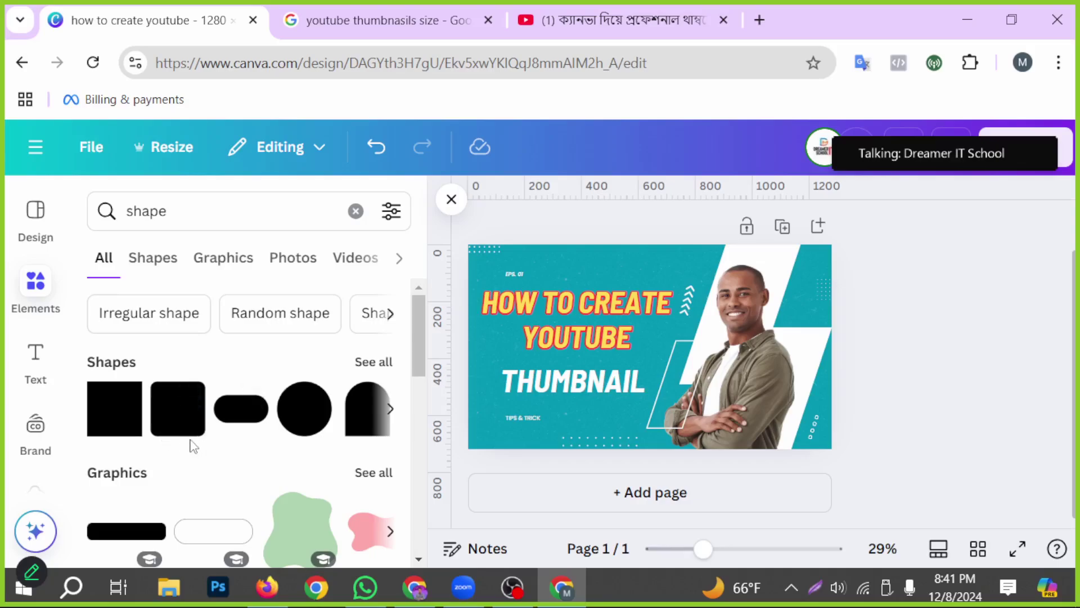
pyautogui.scroll(-2, 196, 446)
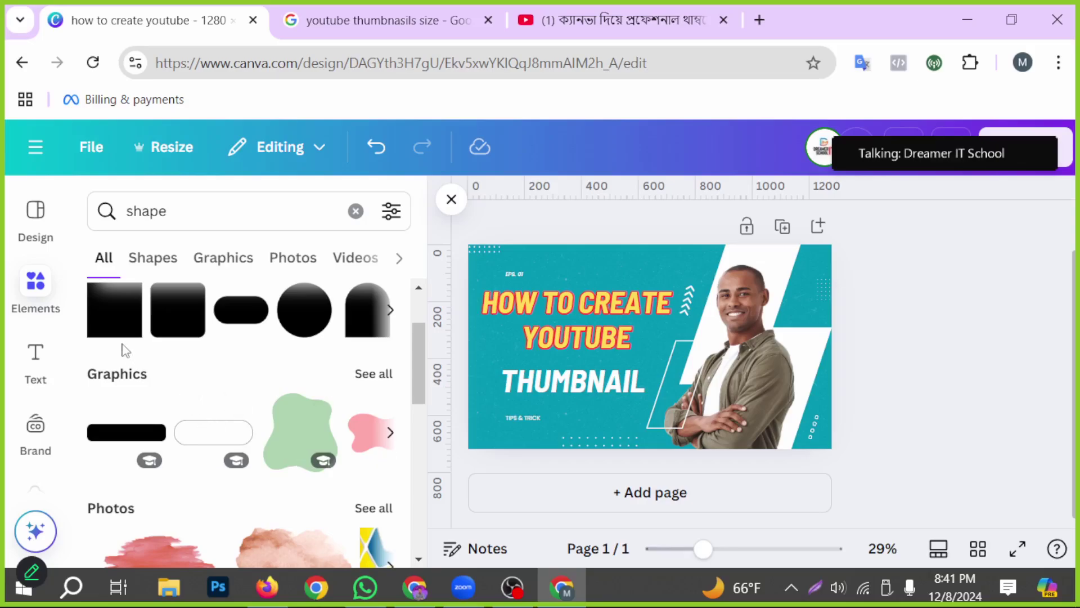
# Add a square shape from the elements library and stretch it into a wide, short bar over the "THUMBNAIL" text.
pyautogui.scroll(2, 115, 421)
pyautogui.click(114, 421)
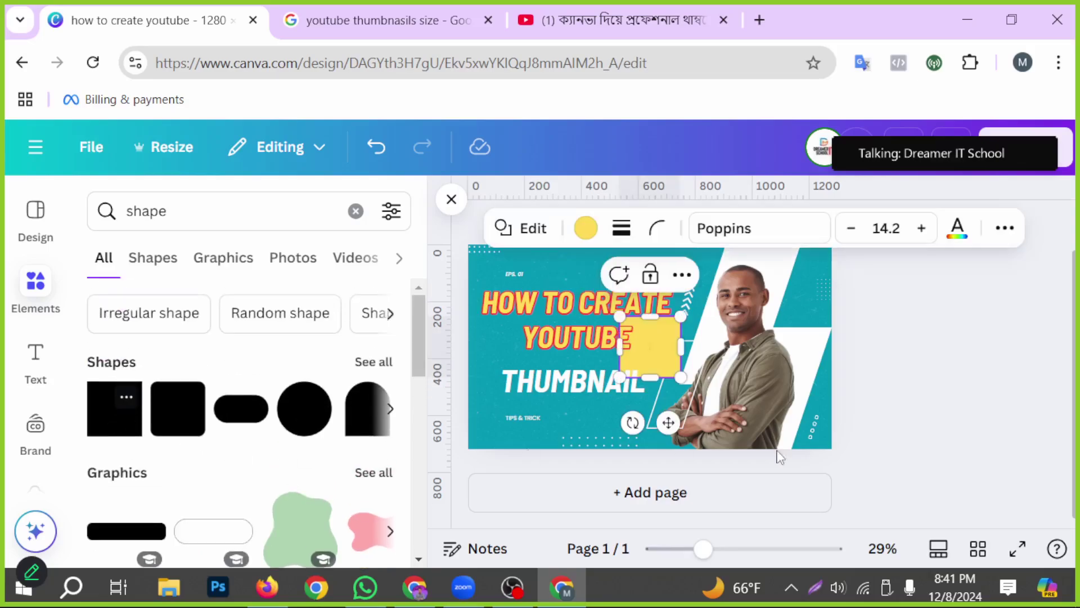
pyautogui.click(893, 434)
pyautogui.moveTo(641, 359); pyautogui.dragTo(522, 387)
pyautogui.click(952, 418)
pyautogui.hotkey('ctrl', 'z')
pyautogui.moveTo(552, 372); pyautogui.dragTo(664, 371)
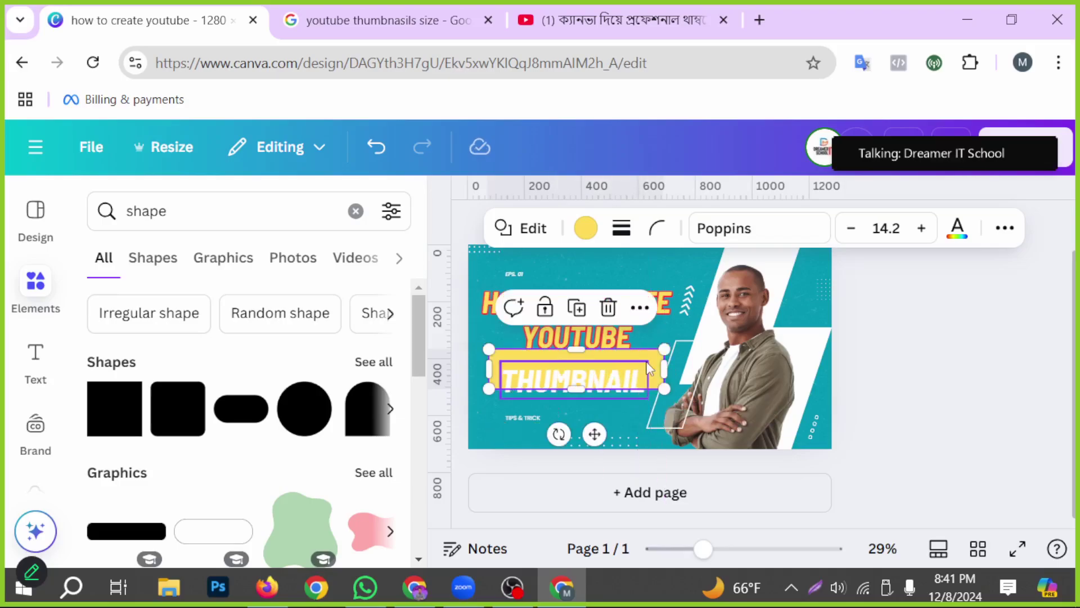
pyautogui.click(954, 401)
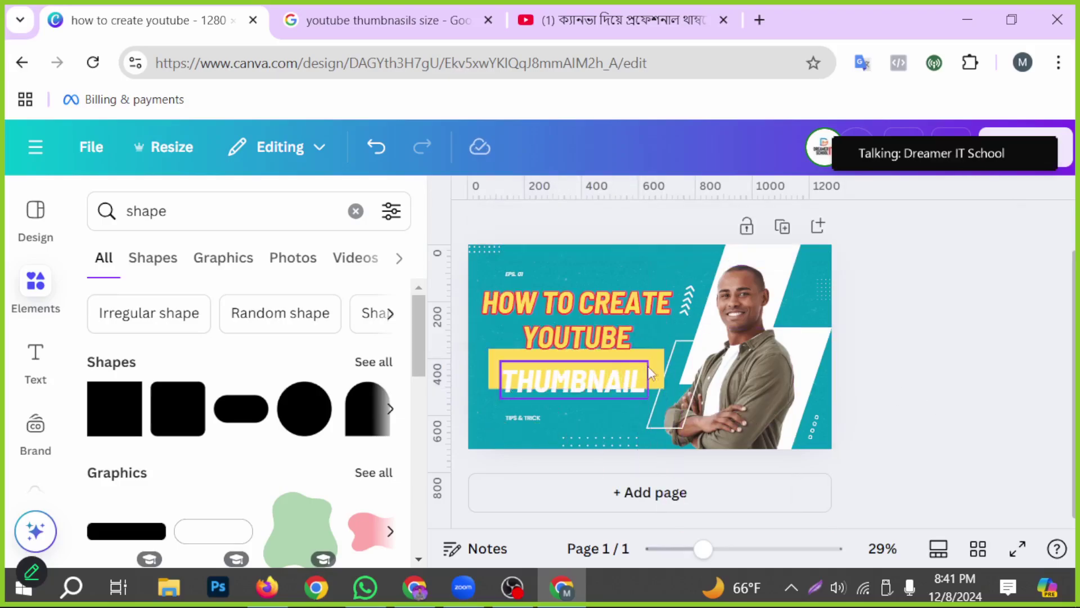
# Move the yellow bar up behind the word "YOUTUBE" and narrow it from both sides to fit the word.
pyautogui.moveTo(649, 348); pyautogui.dragTo(645, 335)
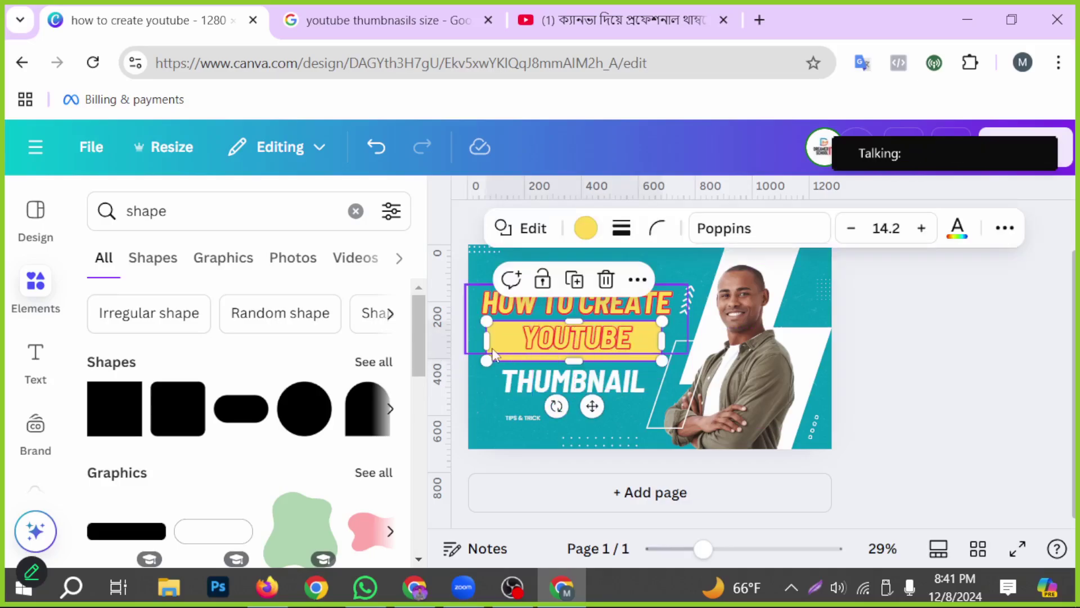
pyautogui.moveTo(487, 339); pyautogui.dragTo(511, 341)
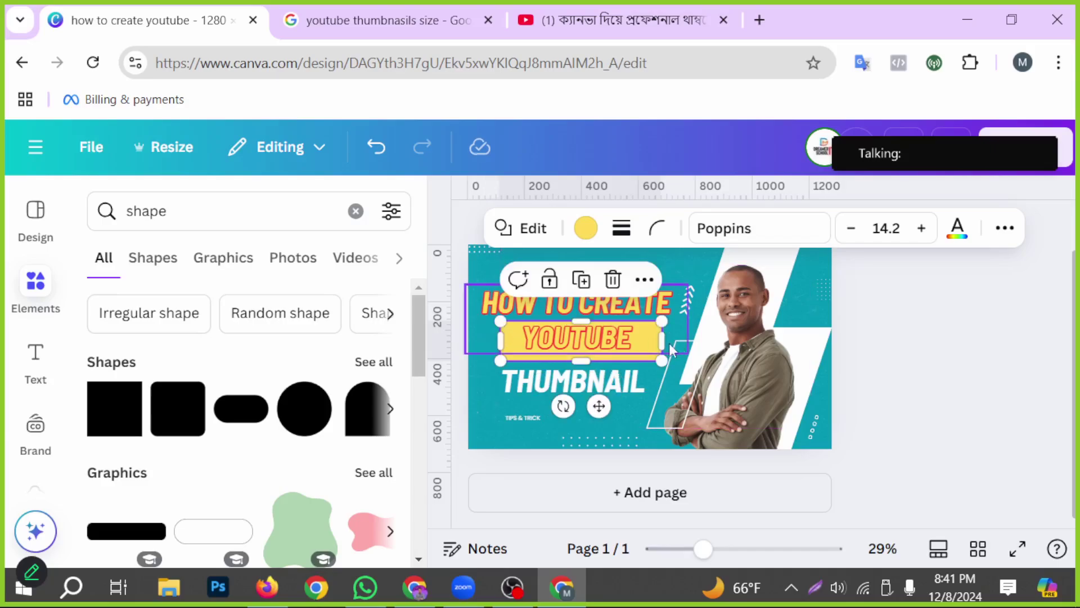
pyautogui.moveTo(662, 340); pyautogui.dragTo(650, 340)
pyautogui.click(945, 429)
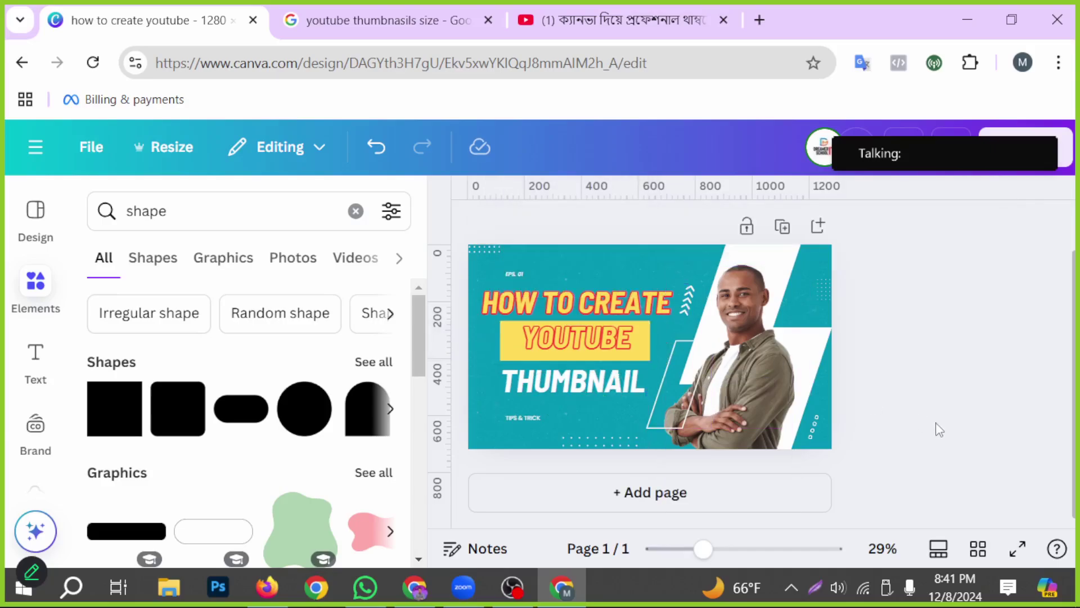
# Recolour the bar behind "YOUTUBE" from the default solid colours to red.
pyautogui.click(528, 355)
pyautogui.click(585, 227)
pyautogui.scroll(-6, 216, 432)
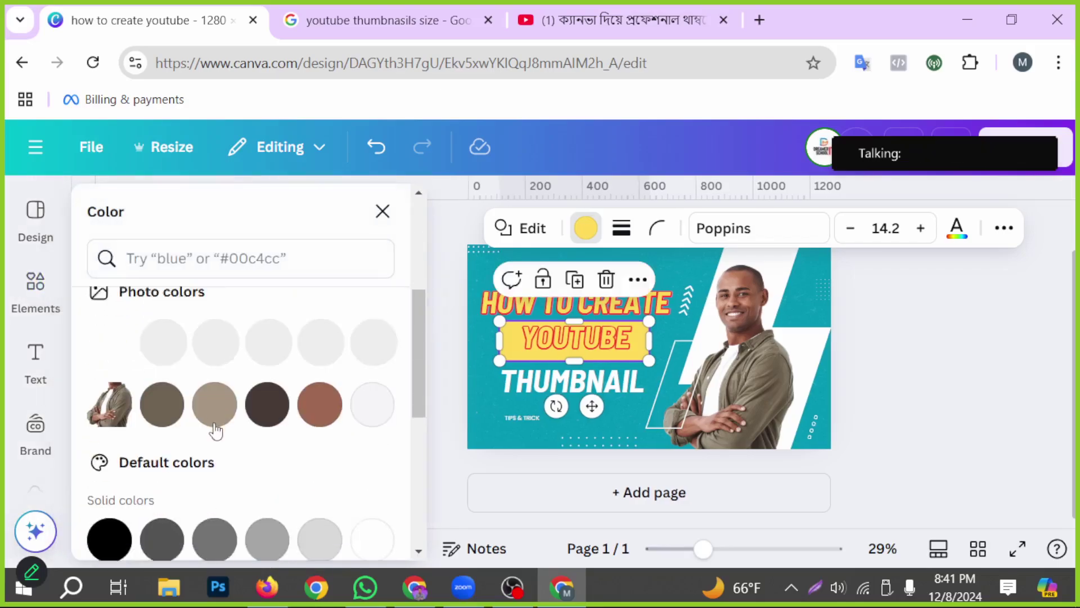
pyautogui.click(119, 471)
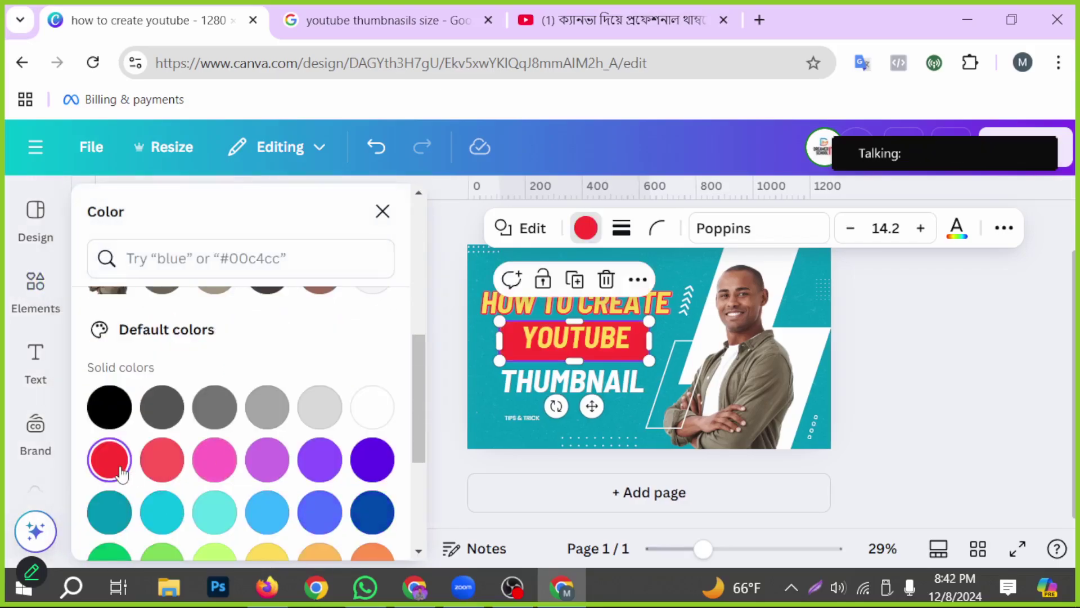
pyautogui.click(913, 420)
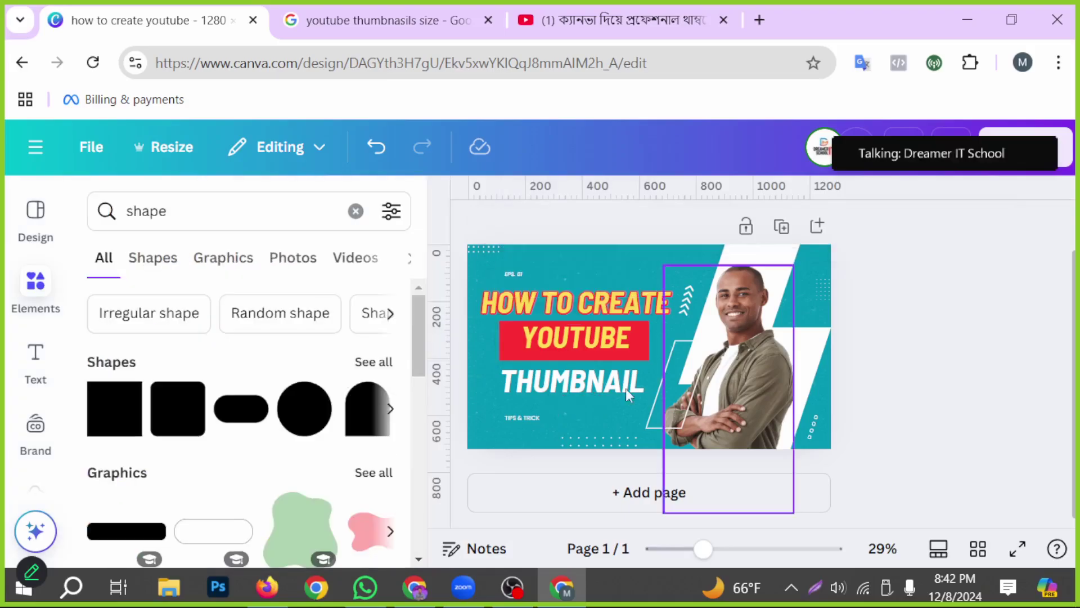
# Increase the "HOW TO CREATE YOUTUBE" headline's font size to 82.3 and colour the word "YOUTUBE" white.
pyautogui.click(555, 339)
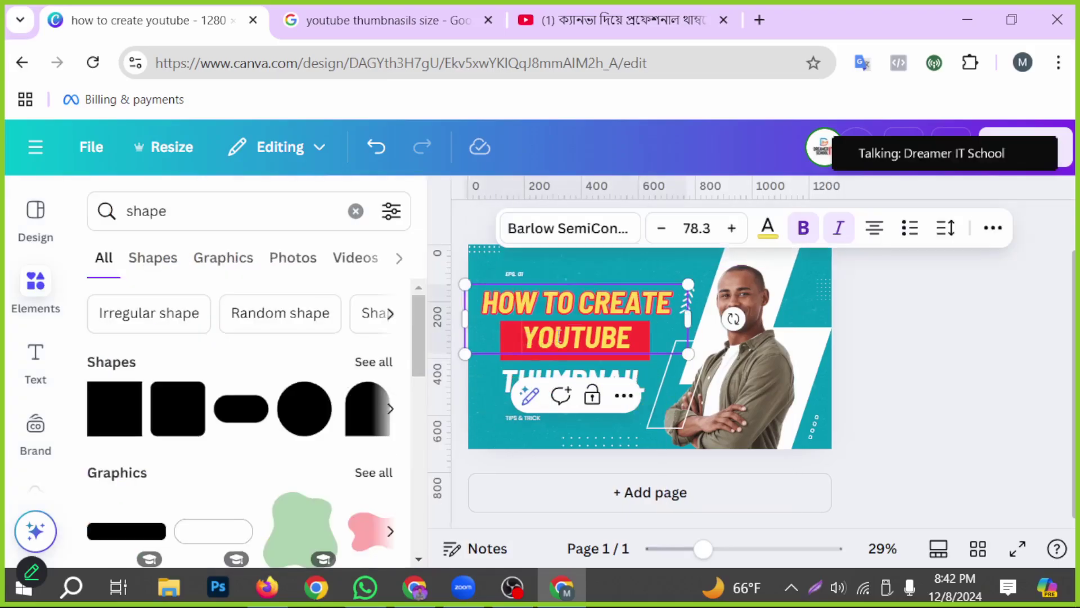
pyautogui.moveTo(522, 338); pyautogui.dragTo(609, 337)
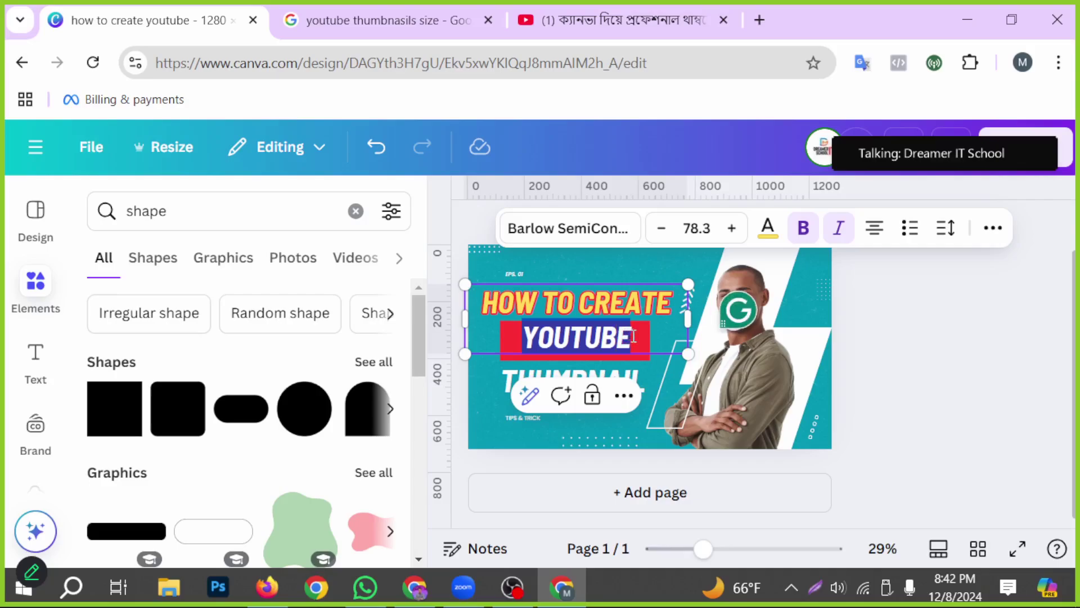
pyautogui.click(732, 229)
pyautogui.click(732, 229)
pyautogui.click(732, 229)
pyautogui.click(731, 229)
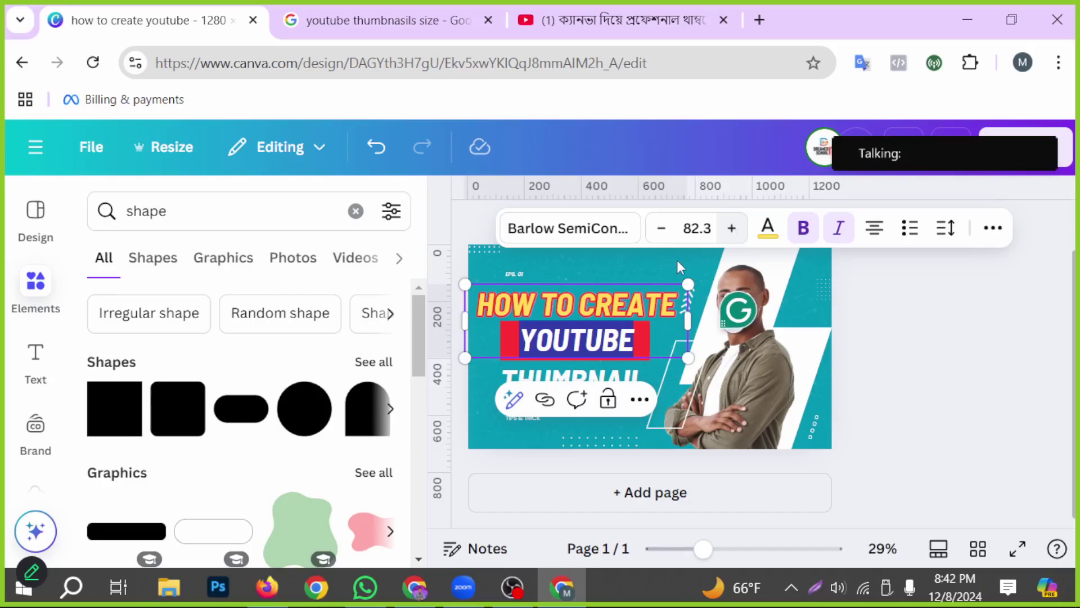
pyautogui.click(768, 228)
pyautogui.click(372, 360)
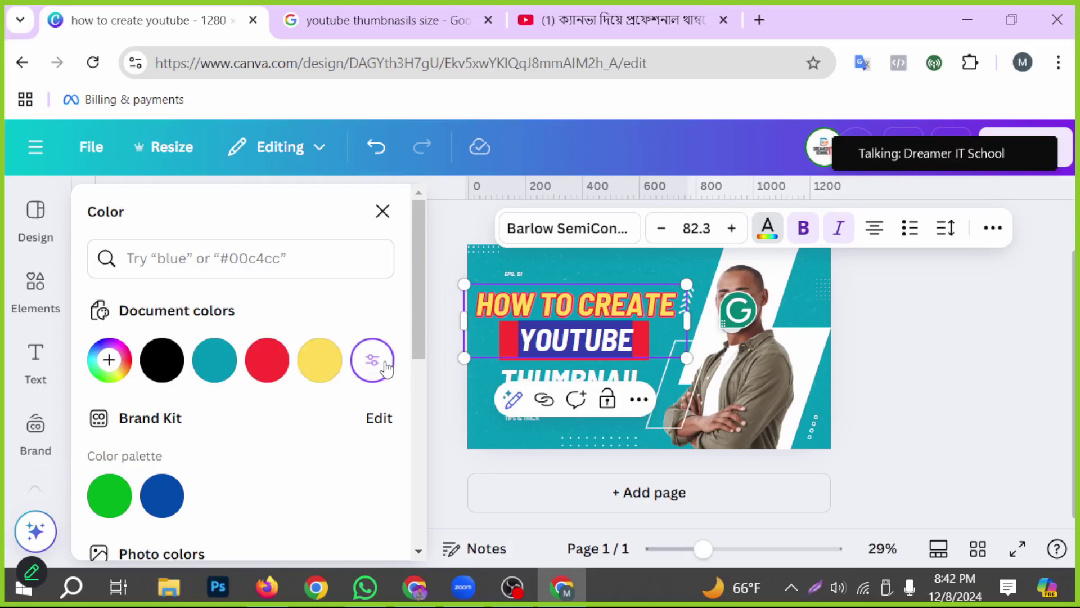
pyautogui.click(929, 424)
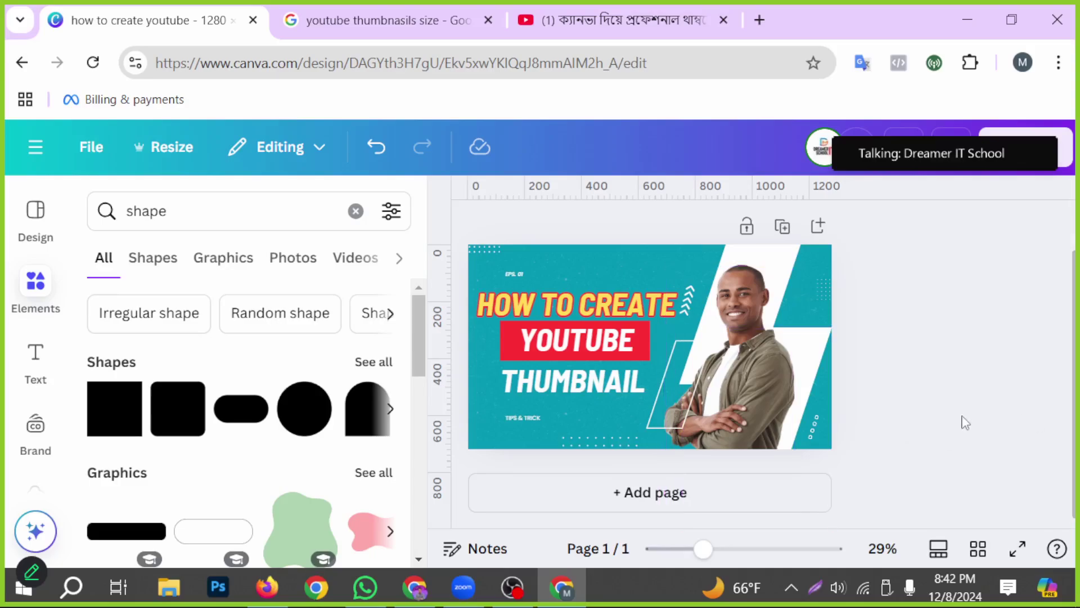
# Nudge the "THUMBNAIL" text slightly up and to the right so it sits centred beneath the red bar.
pyautogui.moveTo(566, 384); pyautogui.dragTo(570, 381)
pyautogui.click(950, 416)
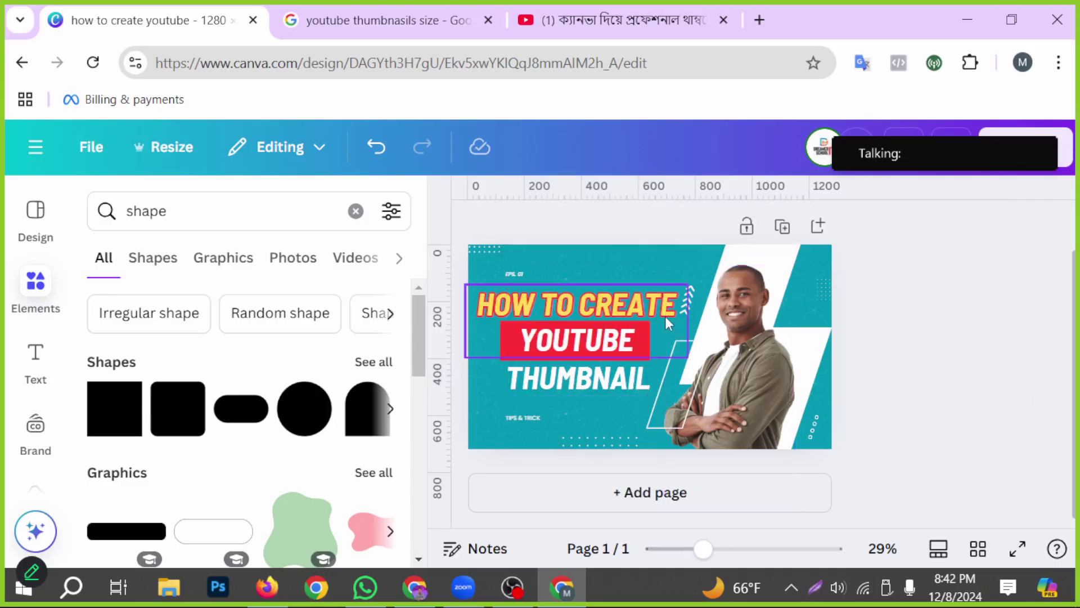
pyautogui.click(633, 319)
pyautogui.click(930, 415)
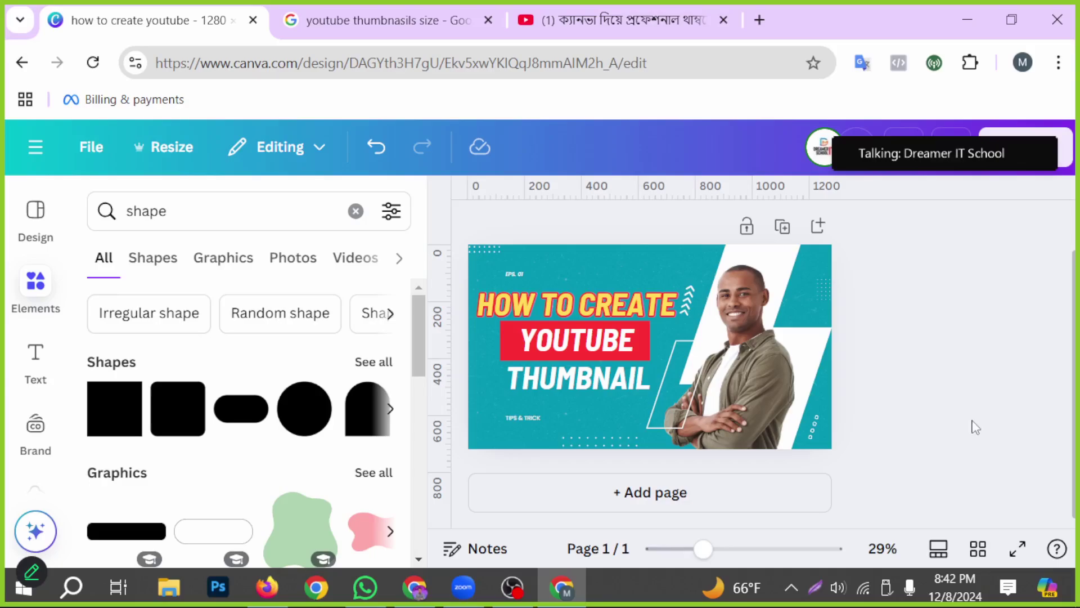
# Delete the template's photo of the man from the thumbnail.
pyautogui.click(751, 350)
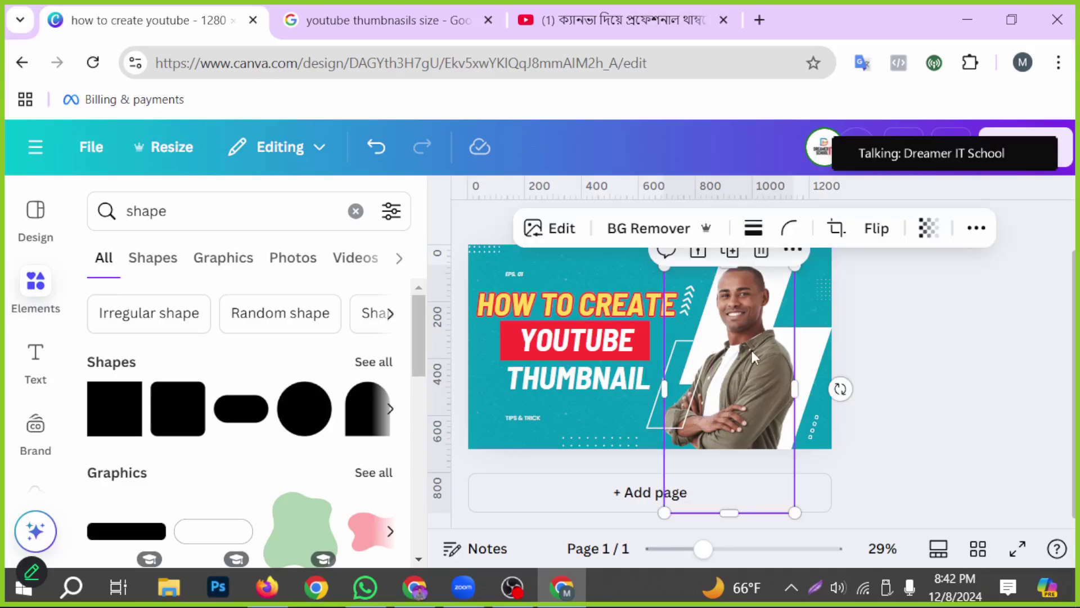
pyautogui.press('Delete')
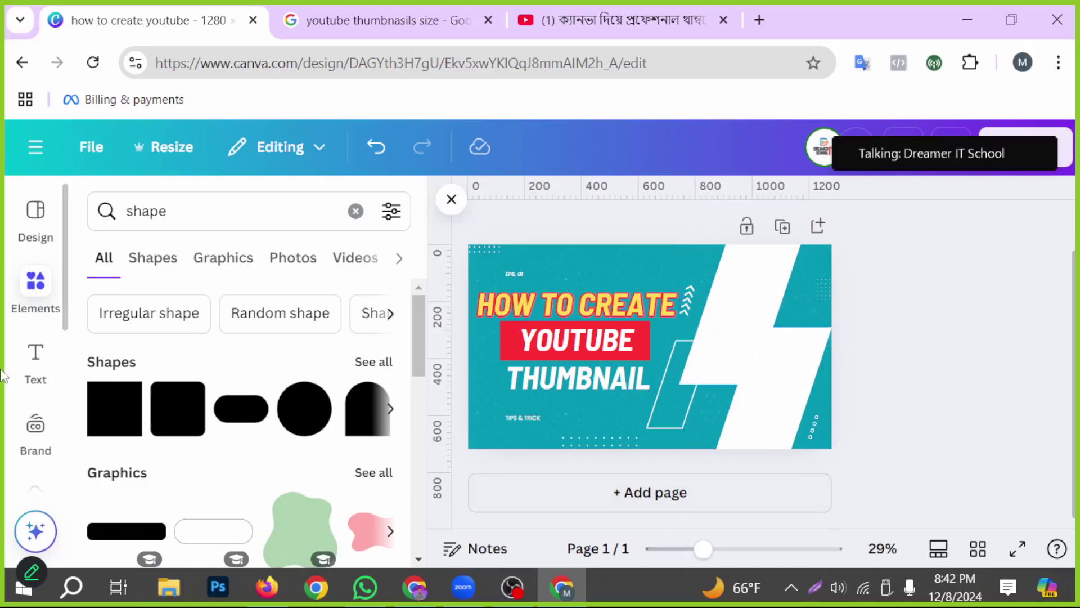
pyautogui.scroll(-3, 29, 343)
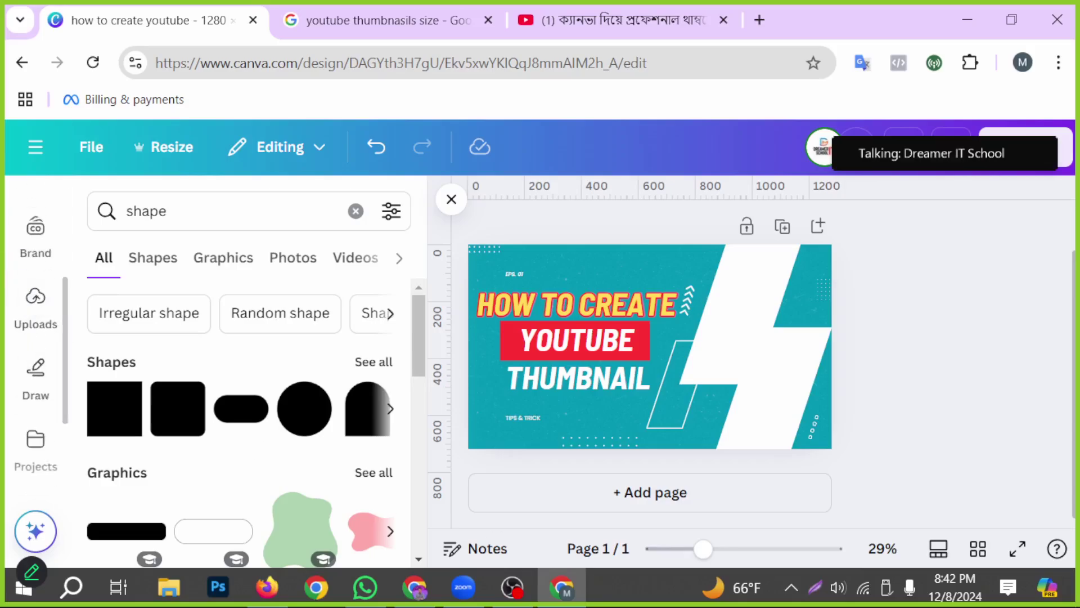
pyautogui.click(826, 588)
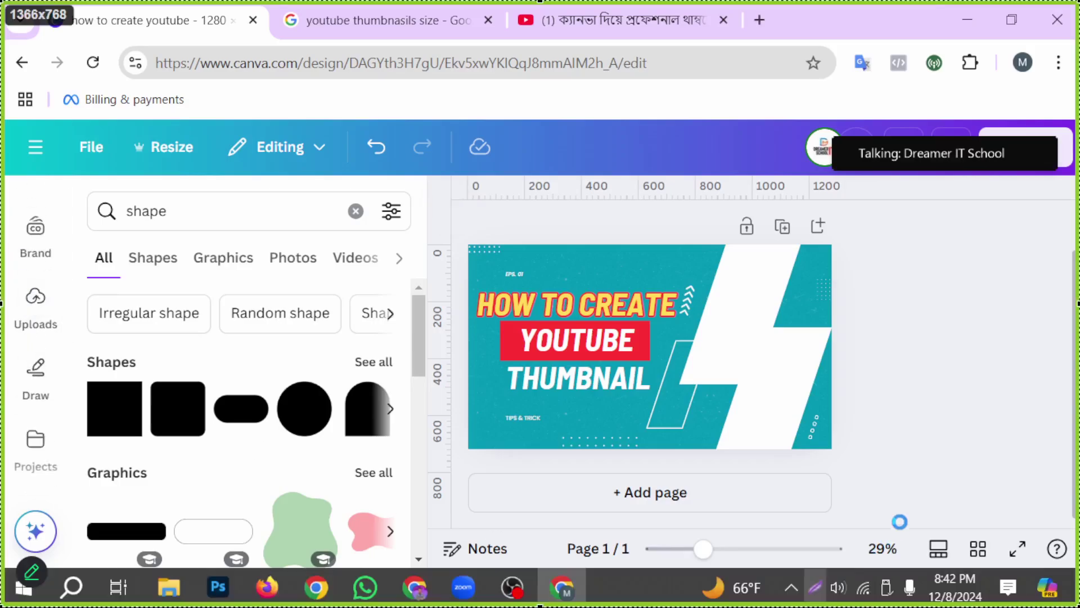
pyautogui.moveTo(793, 494)
pyautogui.mouseDown()
pyautogui.moveTo(116, 373)
pyautogui.moveTo(19, 320)
pyautogui.moveTo(57, 319)
pyautogui.mouseUp()
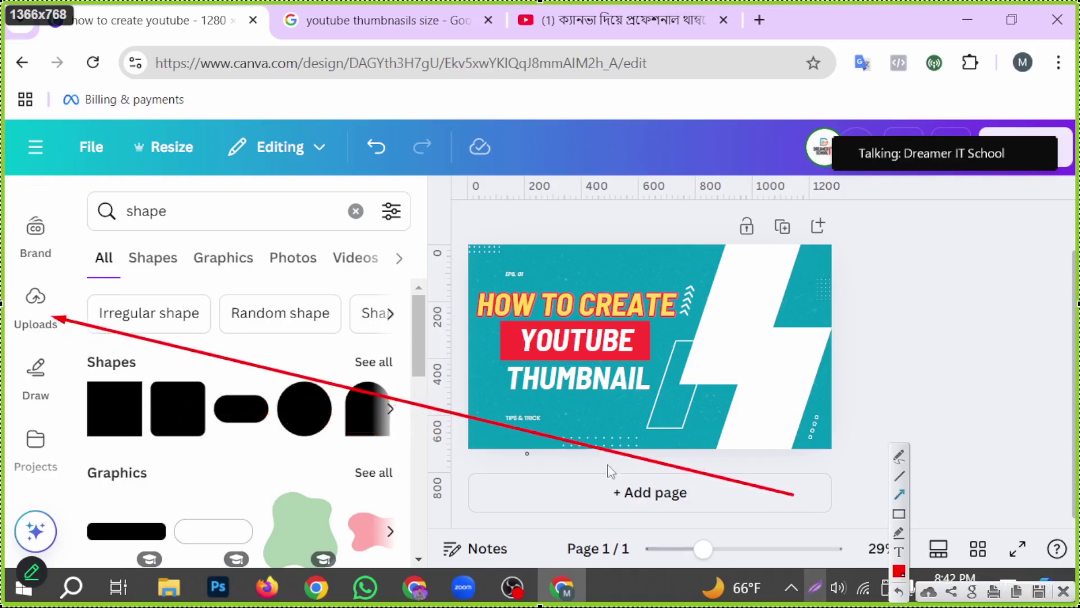
pyautogui.click(1063, 592)
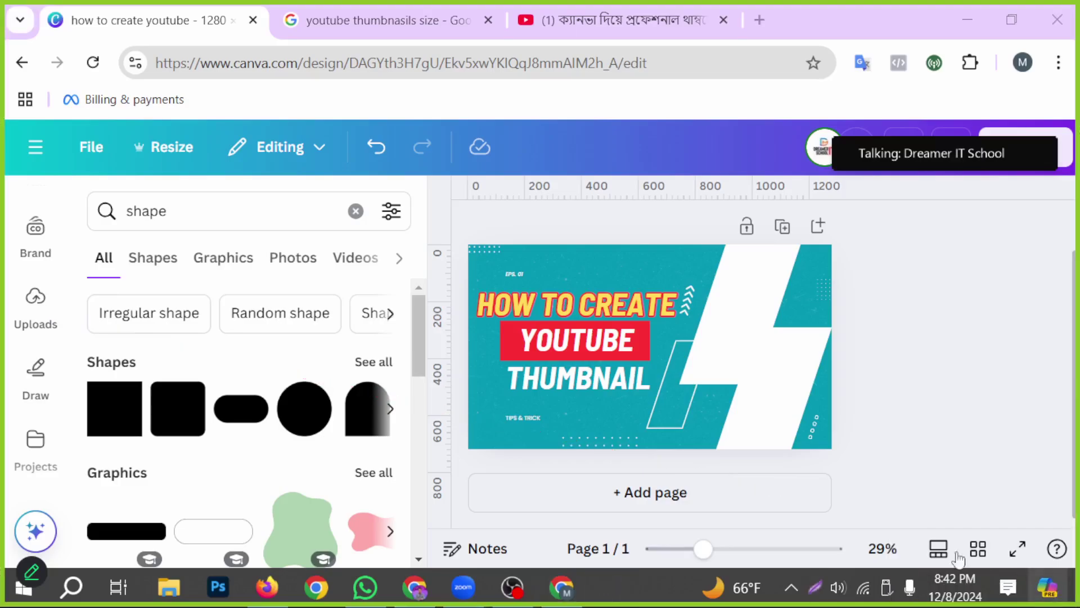
# Start uploading a file and open the model photos folder inside "A YT Thumbnails All" on Local Disk (D:).
pyautogui.click(35, 304)
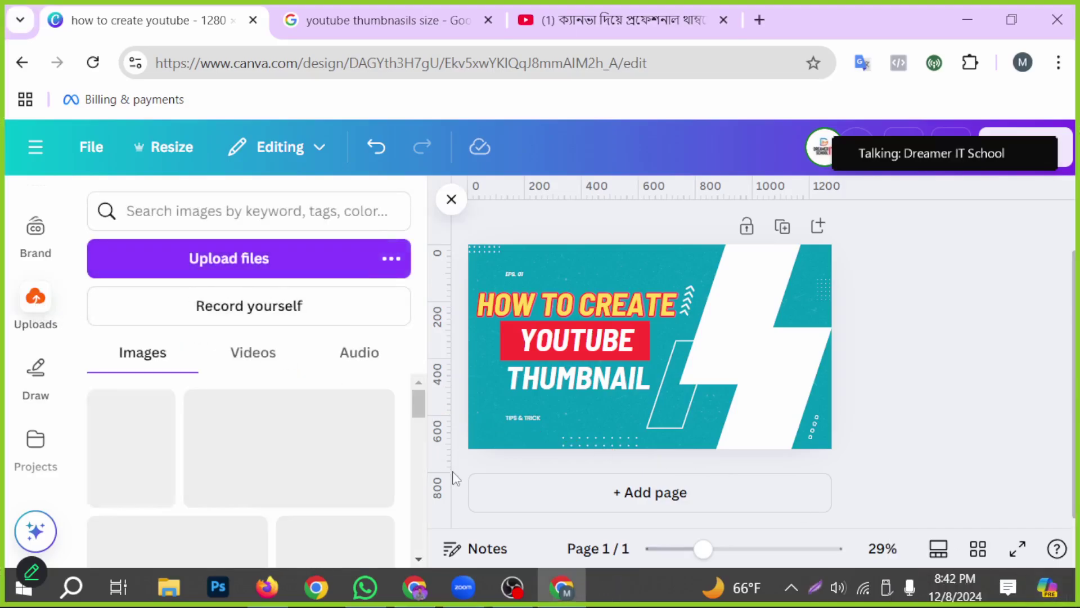
pyautogui.click(269, 259)
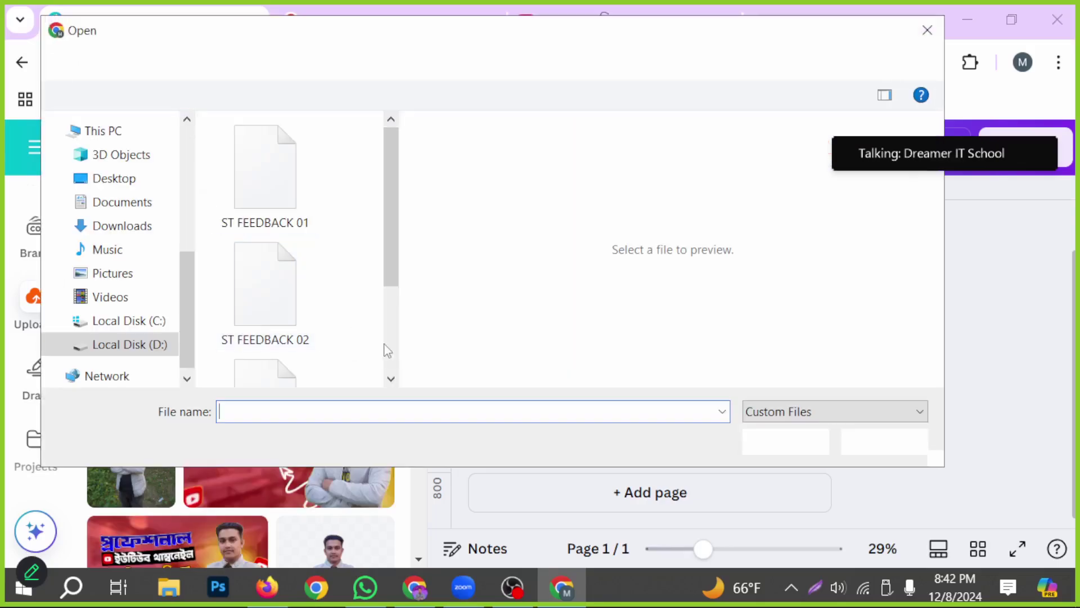
pyautogui.scroll(-2, 242, 281)
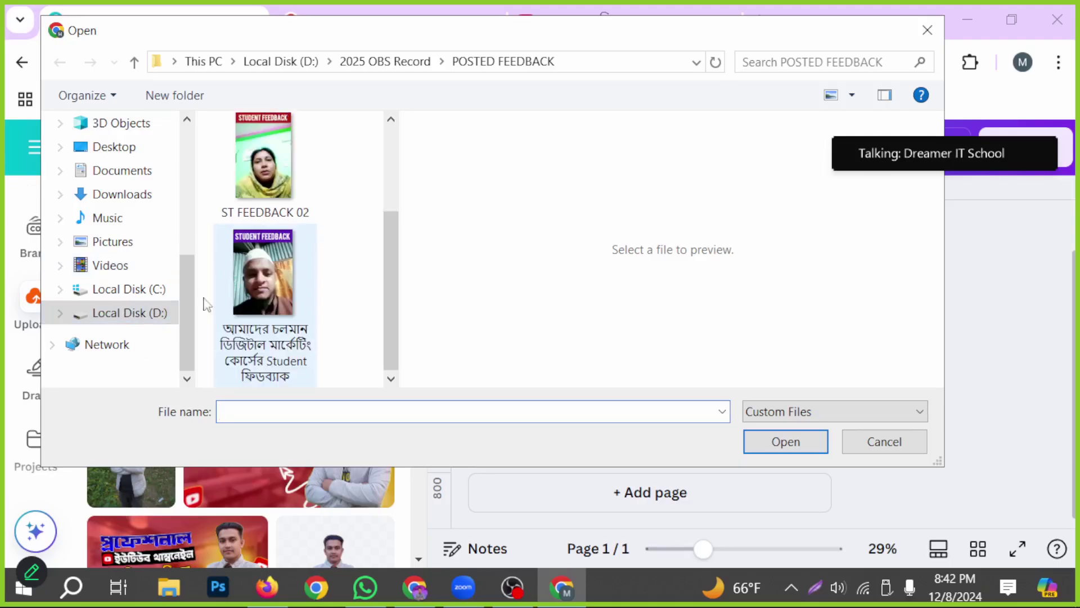
pyautogui.click(120, 318)
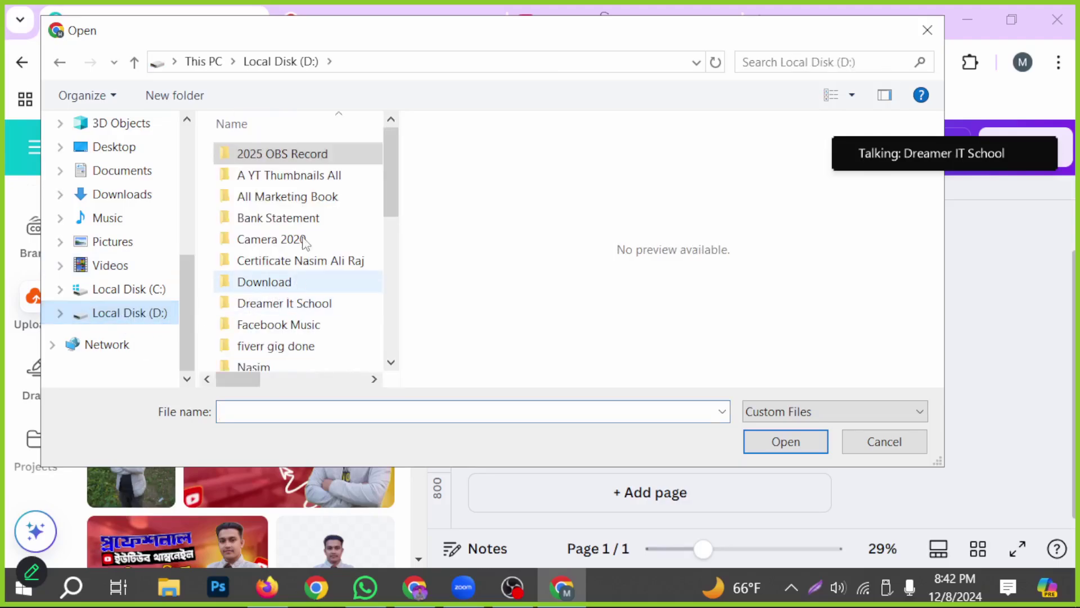
pyautogui.doubleClick(293, 180)
pyautogui.scroll(-3, 270, 253)
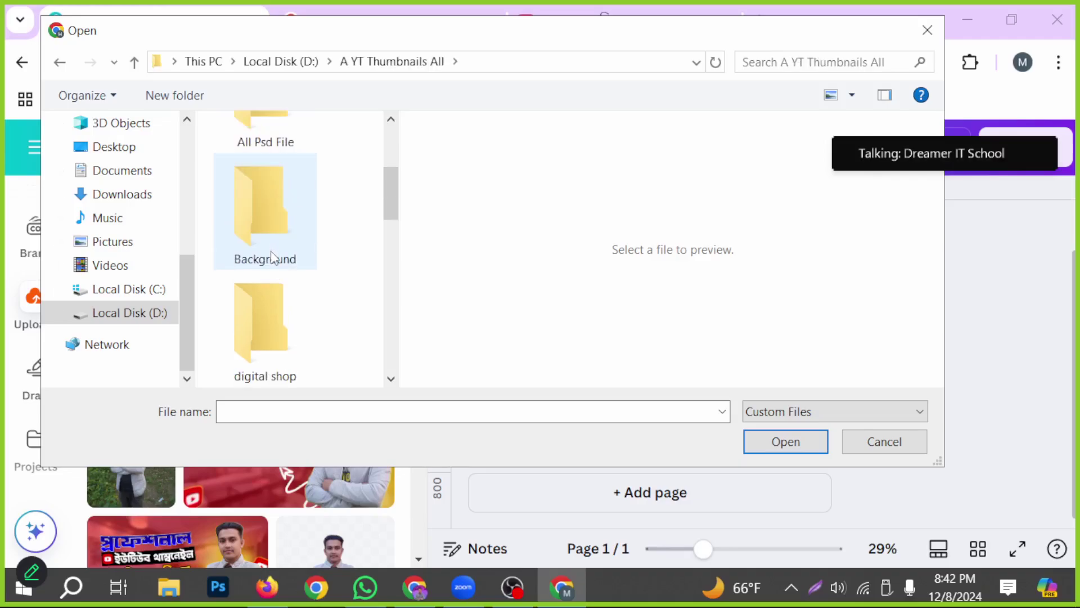
pyautogui.scroll(-2, 269, 270)
pyautogui.doubleClick(265, 361)
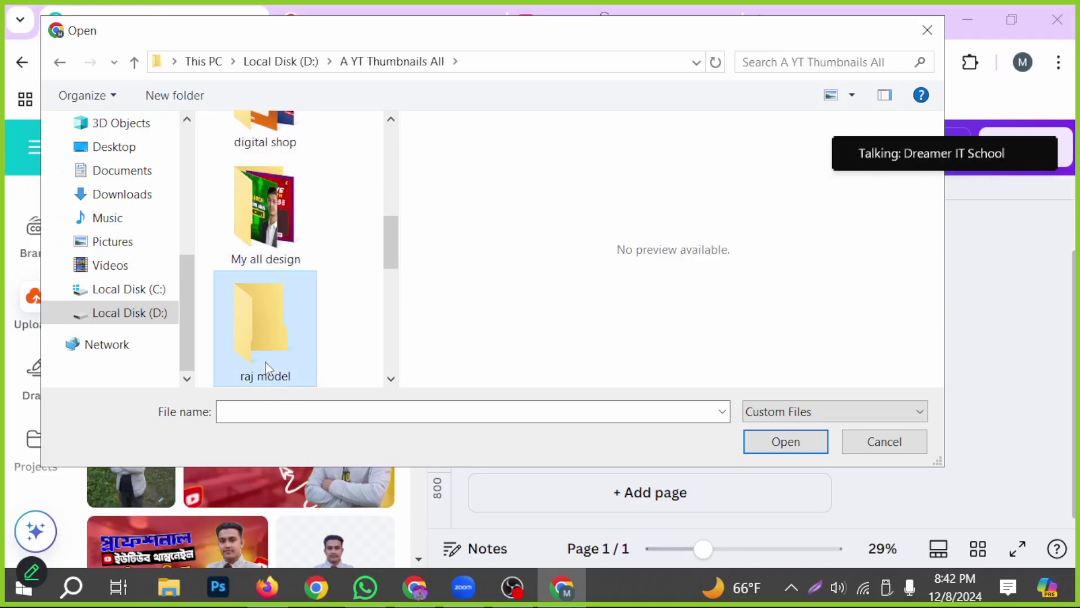
# Upload the outdoor crossed-arms photo file 11 from the model photos folder.
pyautogui.scroll(-6, 265, 361)
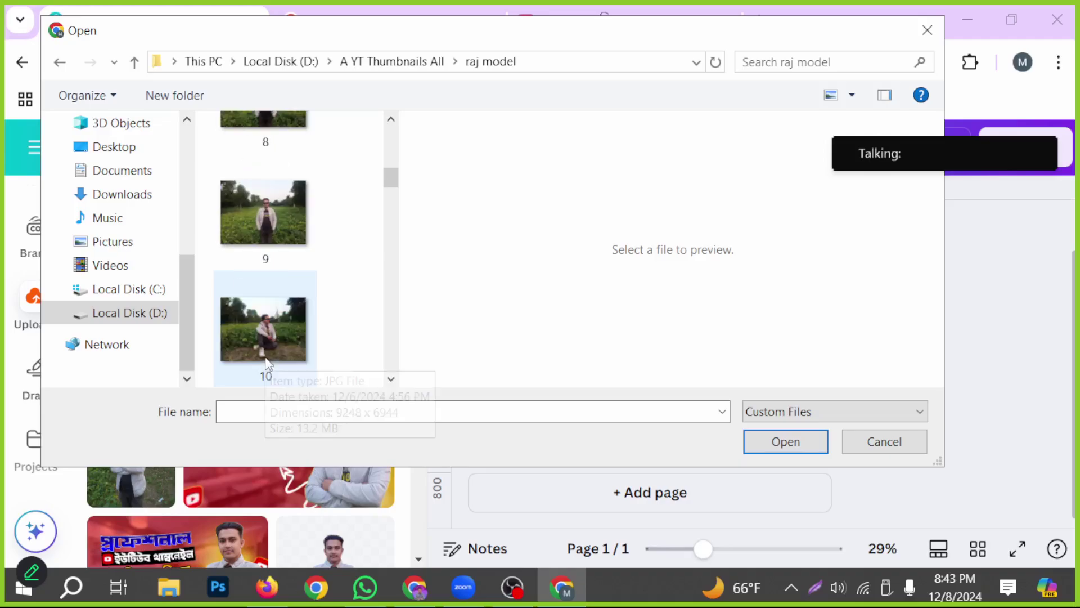
pyautogui.scroll(-7, 266, 363)
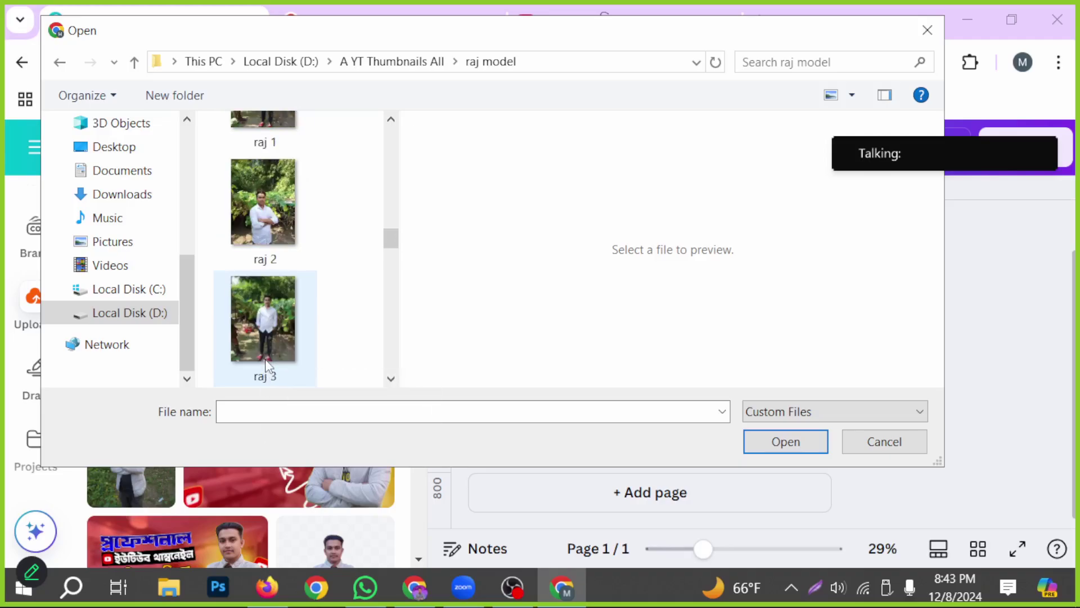
pyautogui.scroll(-6, 265, 363)
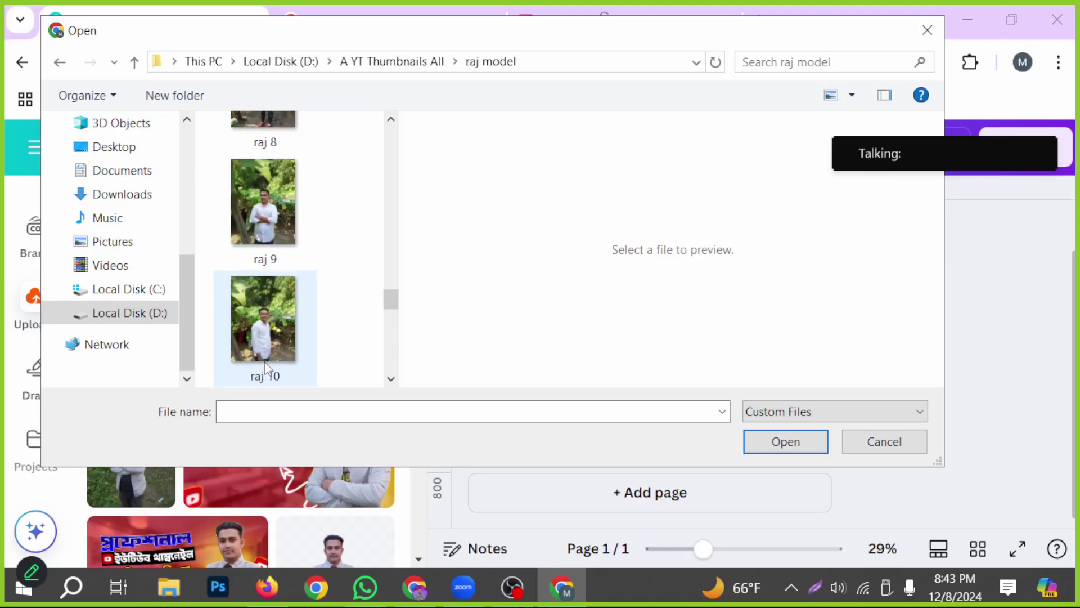
pyautogui.scroll(-3, 265, 368)
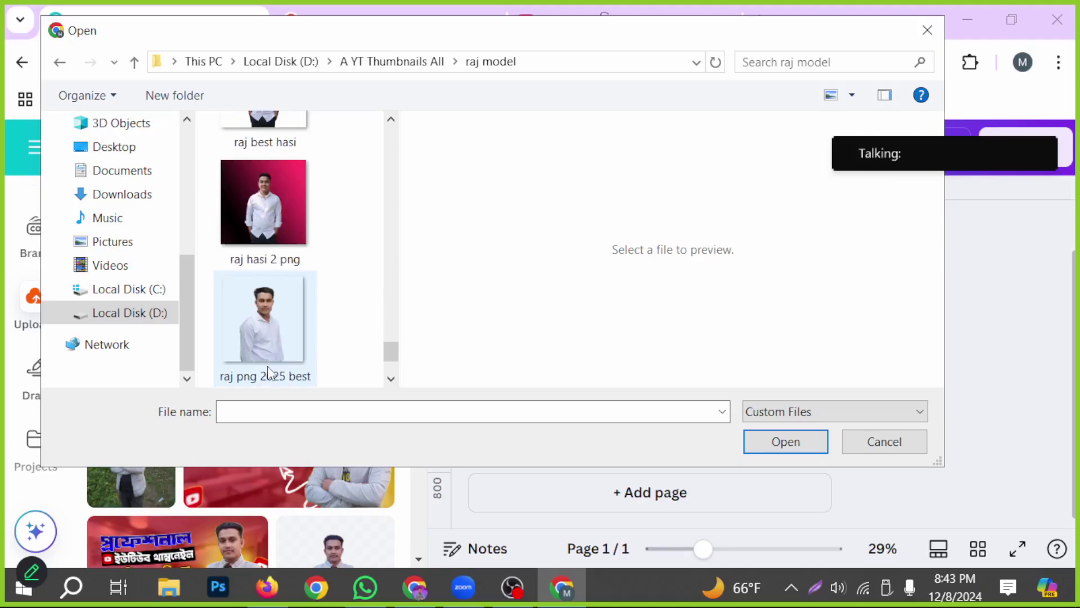
pyautogui.scroll(-2, 270, 372)
pyautogui.scroll(5, 270, 372)
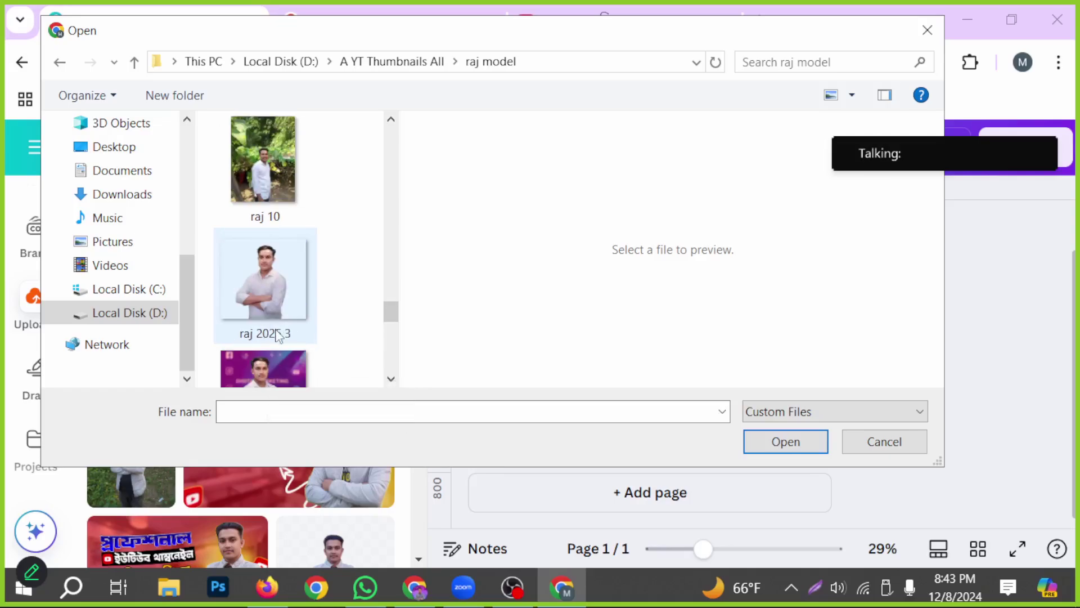
pyautogui.scroll(4, 311, 330)
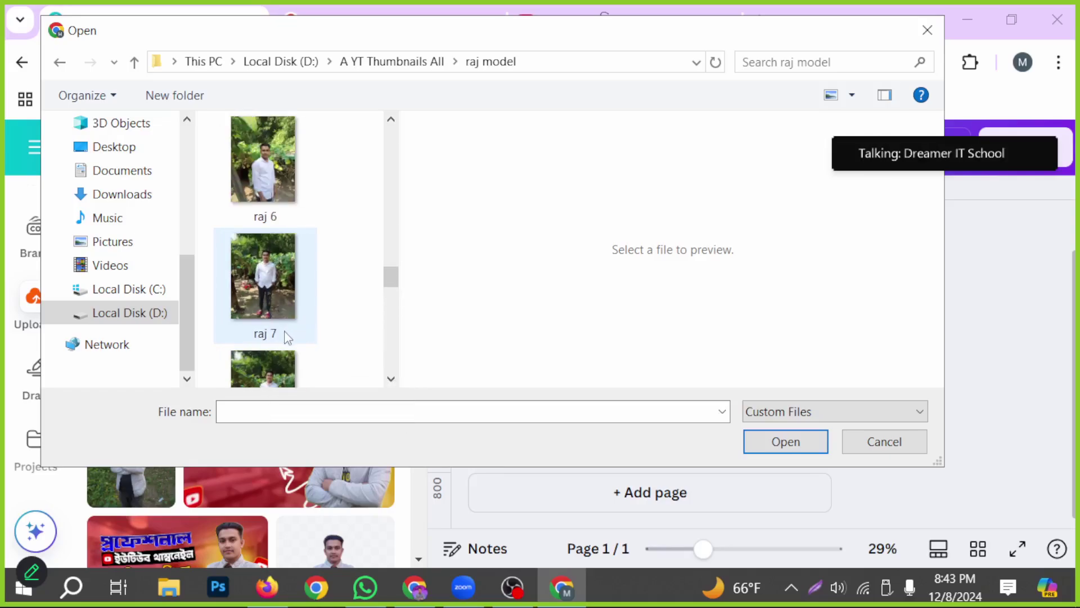
pyautogui.scroll(7, 288, 336)
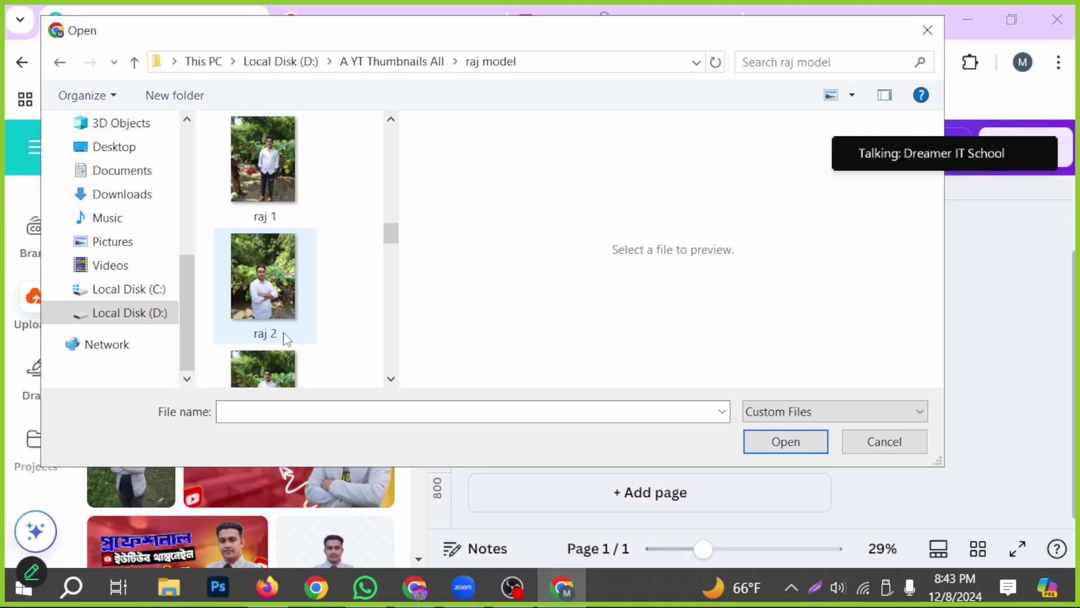
pyautogui.scroll(3, 285, 340)
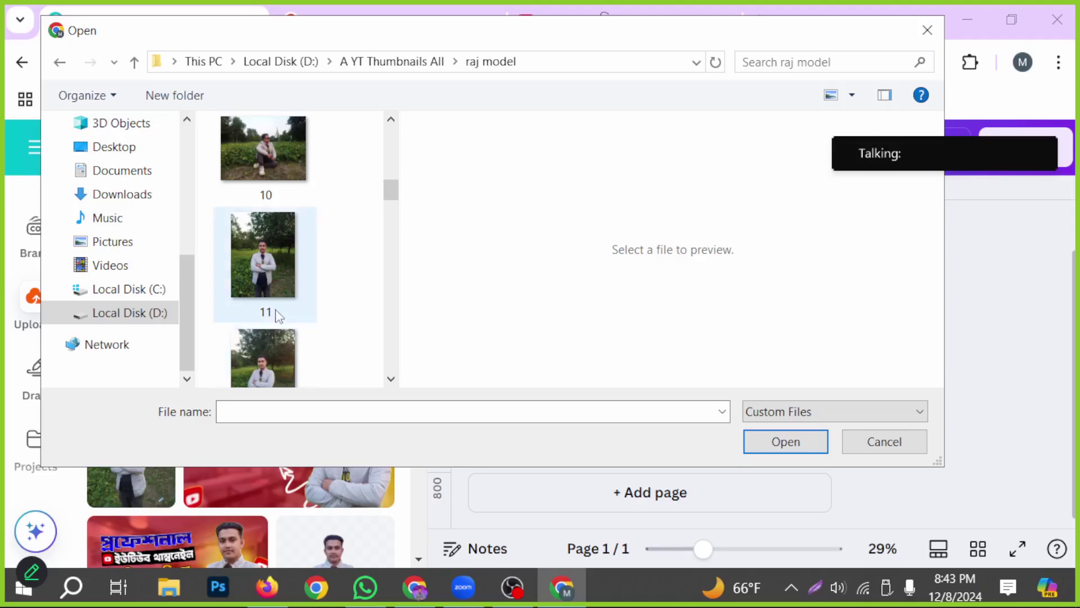
pyautogui.scroll(1, 258, 279)
pyautogui.scroll(-2, 255, 281)
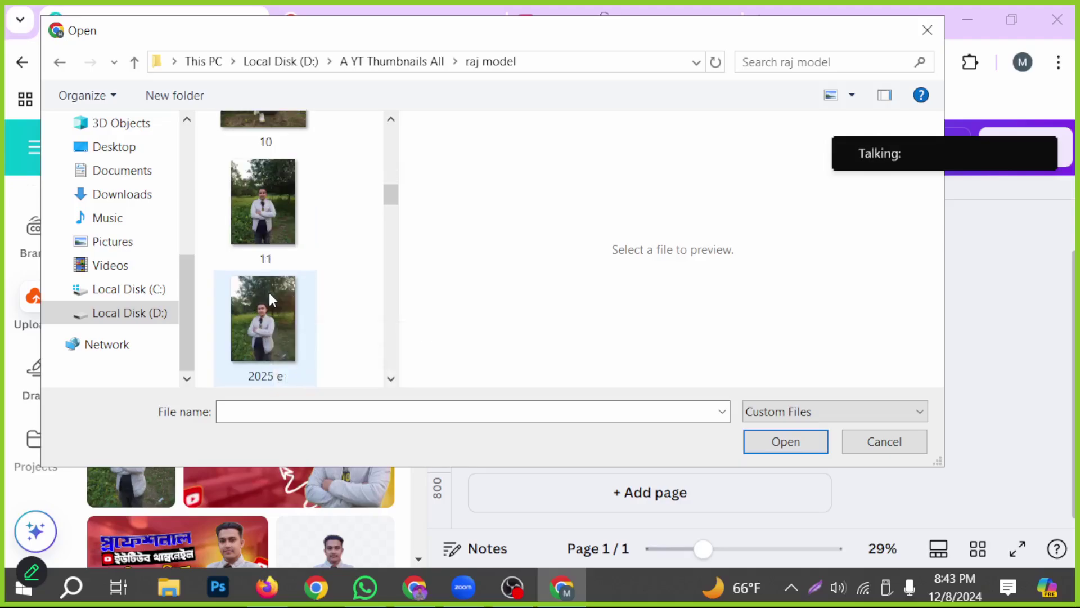
pyautogui.click(268, 208)
pyautogui.scroll(1, 272, 220)
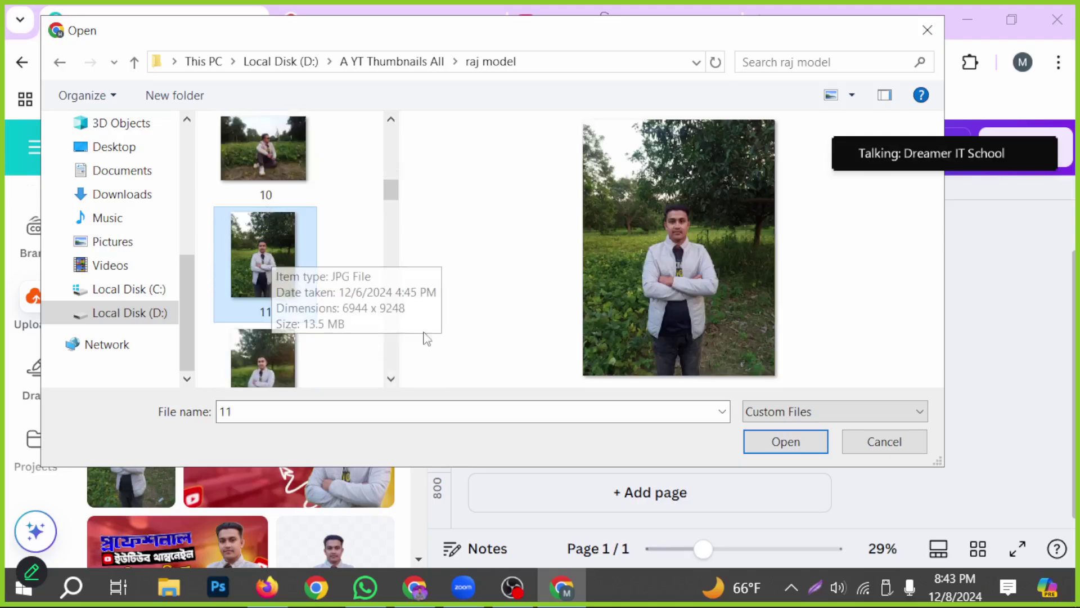
pyautogui.click(785, 442)
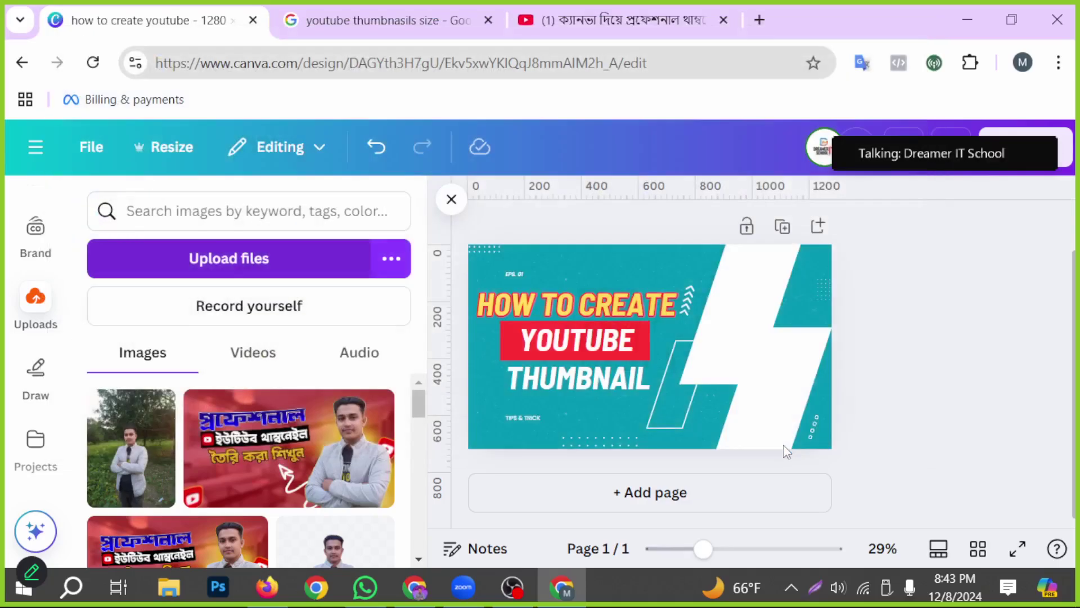
# Place the outdoor photo of the man with crossed arms on the thumbnail, enlarge it and position it over the right half.
pyautogui.click(144, 472)
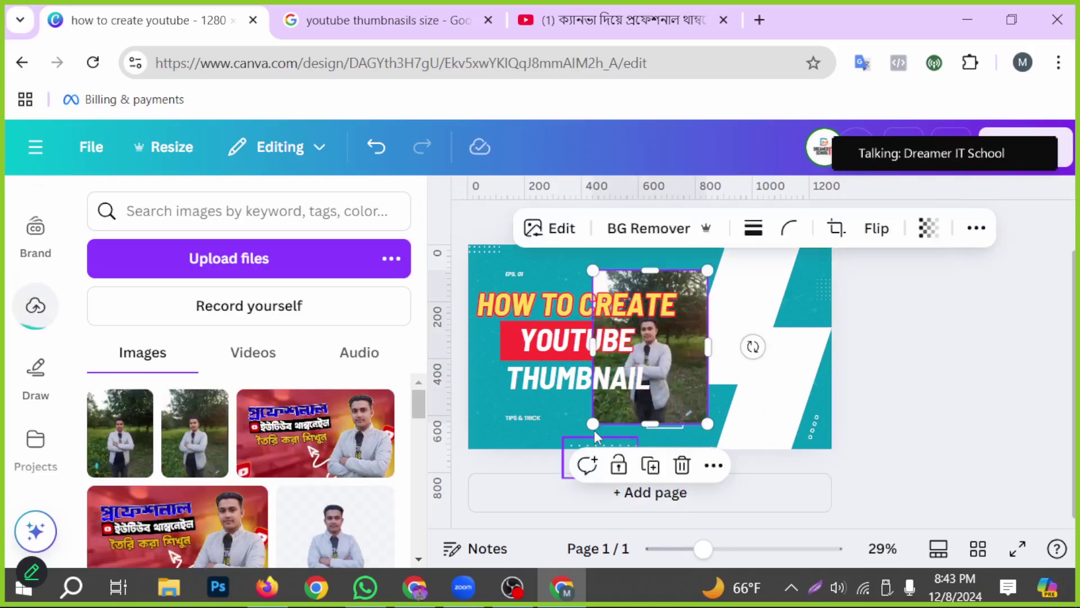
pyautogui.moveTo(533, 445); pyautogui.dragTo(552, 478)
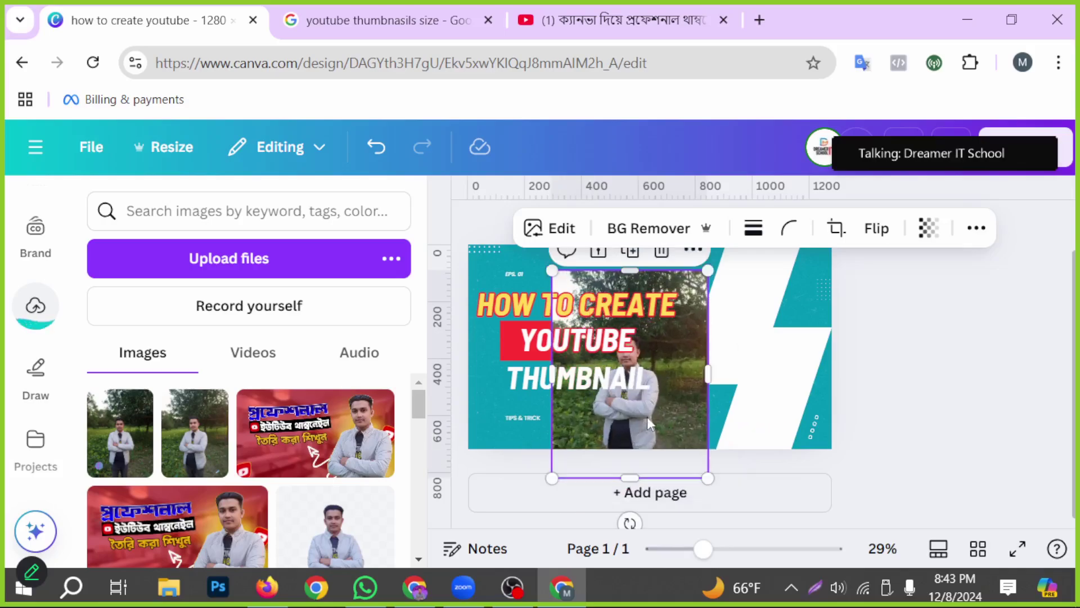
pyautogui.moveTo(705, 422); pyautogui.dragTo(729, 395)
pyautogui.moveTo(653, 450); pyautogui.dragTo(623, 478)
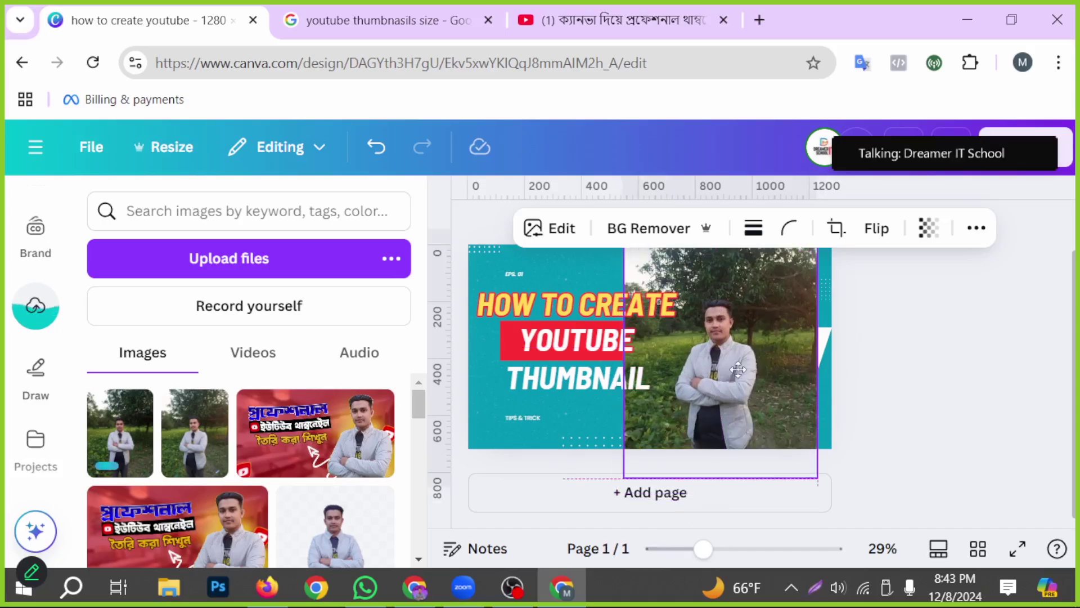
pyautogui.moveTo(738, 369); pyautogui.dragTo(738, 355)
pyautogui.click(817, 587)
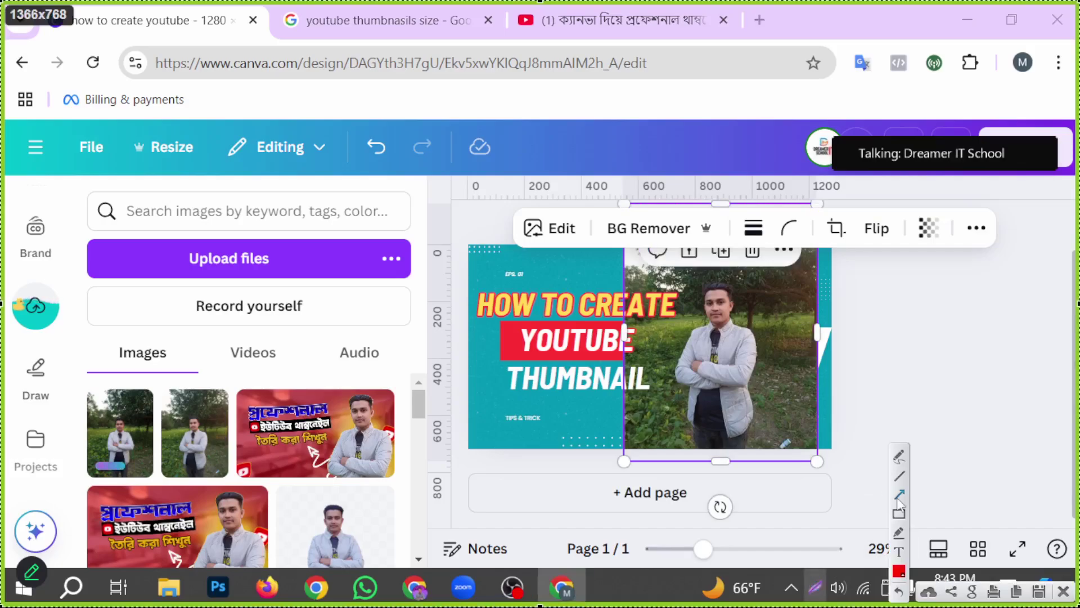
pyautogui.moveTo(568, 541); pyautogui.dragTo(666, 242)
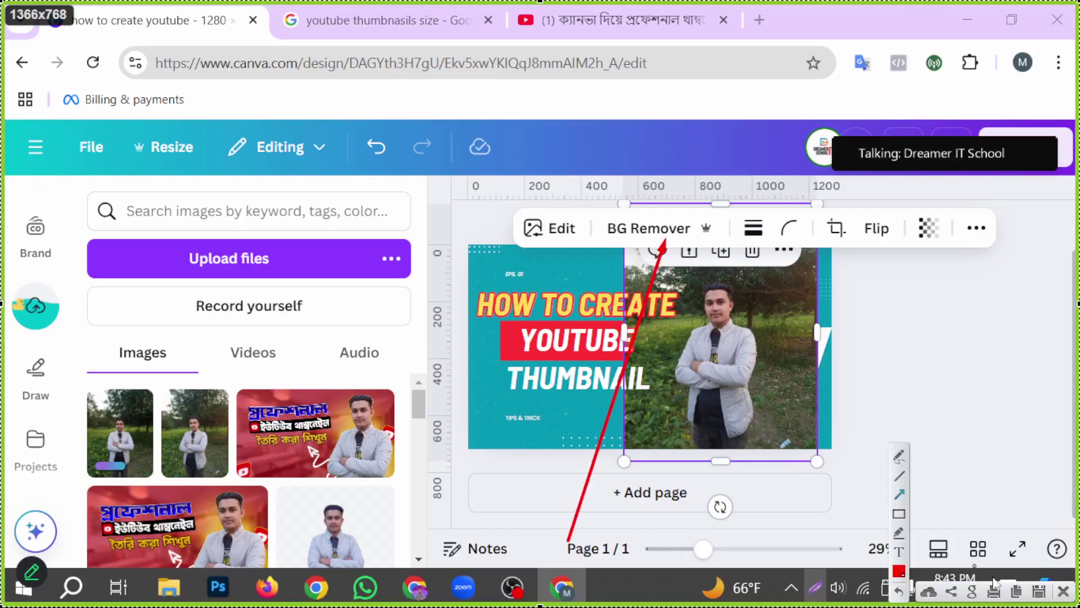
pyautogui.click(1062, 591)
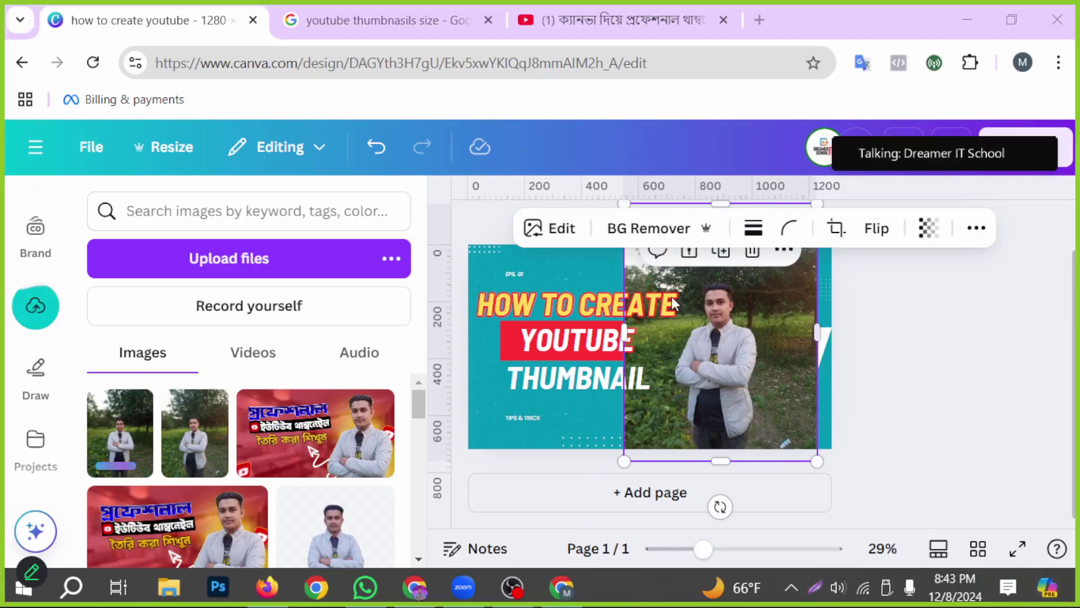
# Remove the background of the man's photo and enlarge the cut-out so his upper body fills the thumbnail's right side.
pyautogui.click(650, 230)
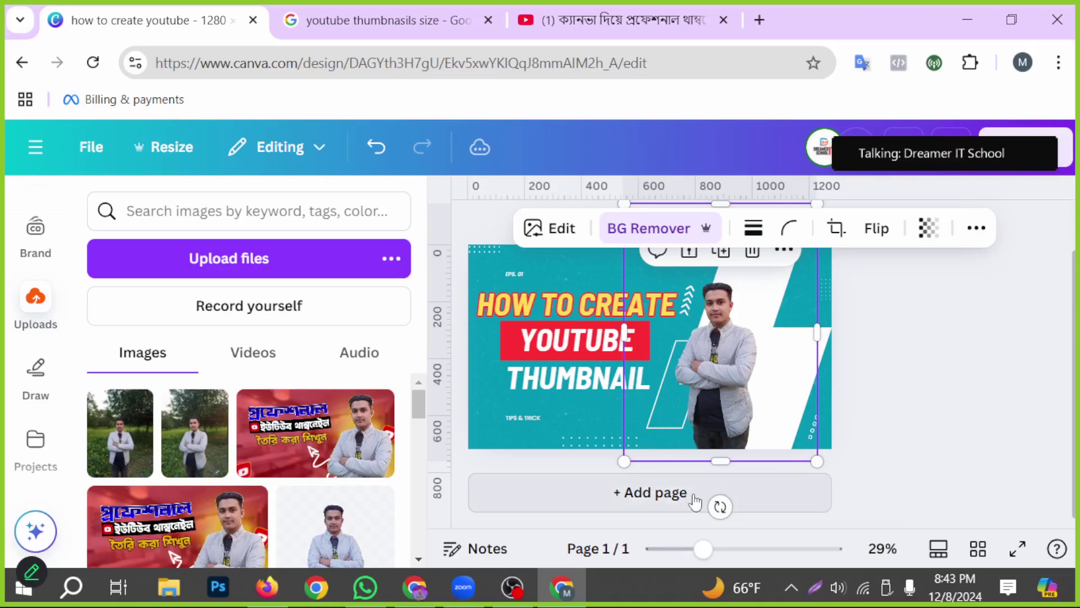
pyautogui.moveTo(598, 479); pyautogui.dragTo(460, 579)
pyautogui.moveTo(729, 377); pyautogui.dragTo(796, 298)
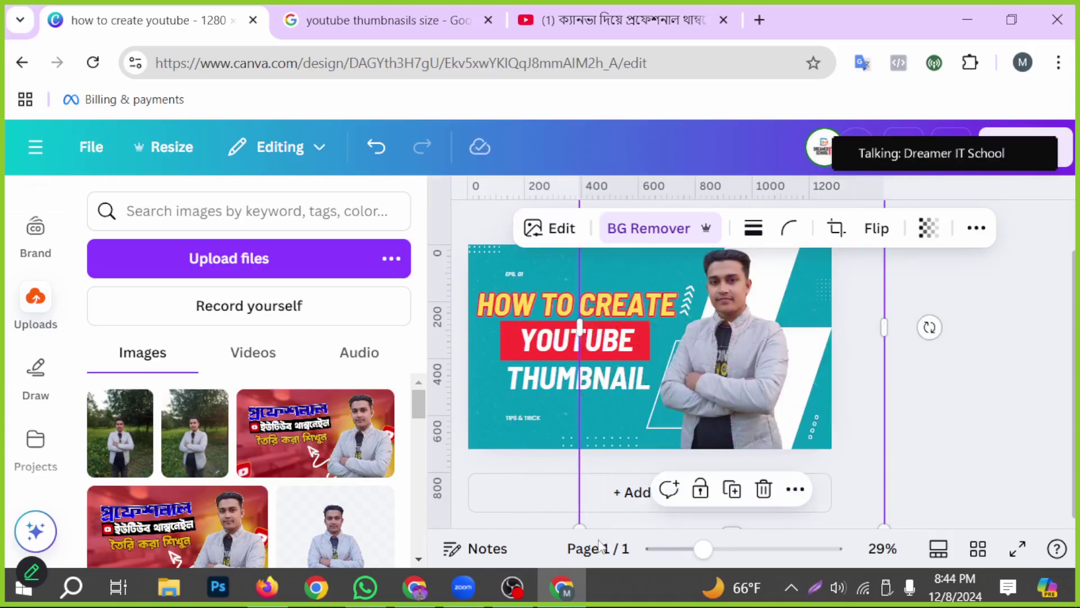
pyautogui.moveTo(580, 526); pyautogui.dragTo(539, 579)
pyautogui.moveTo(703, 376); pyautogui.dragTo(709, 381)
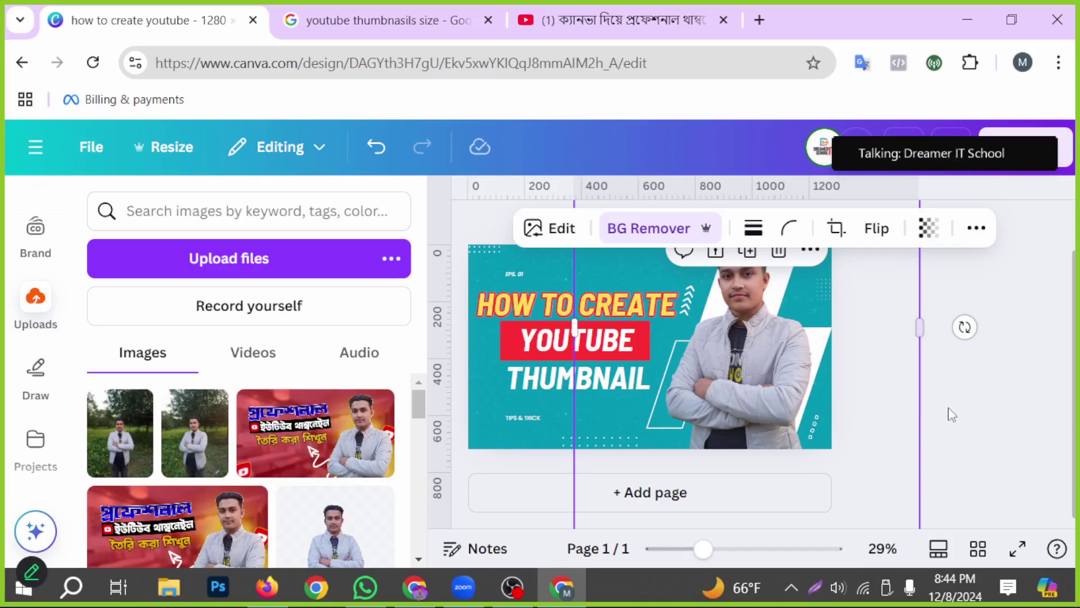
# Crop the empty area left of the man's cut-out, scale it down slightly and keep it on the thumbnail's right side.
pyautogui.click(990, 417)
pyautogui.scroll(1, 988, 414)
pyautogui.moveTo(786, 419); pyautogui.dragTo(762, 426)
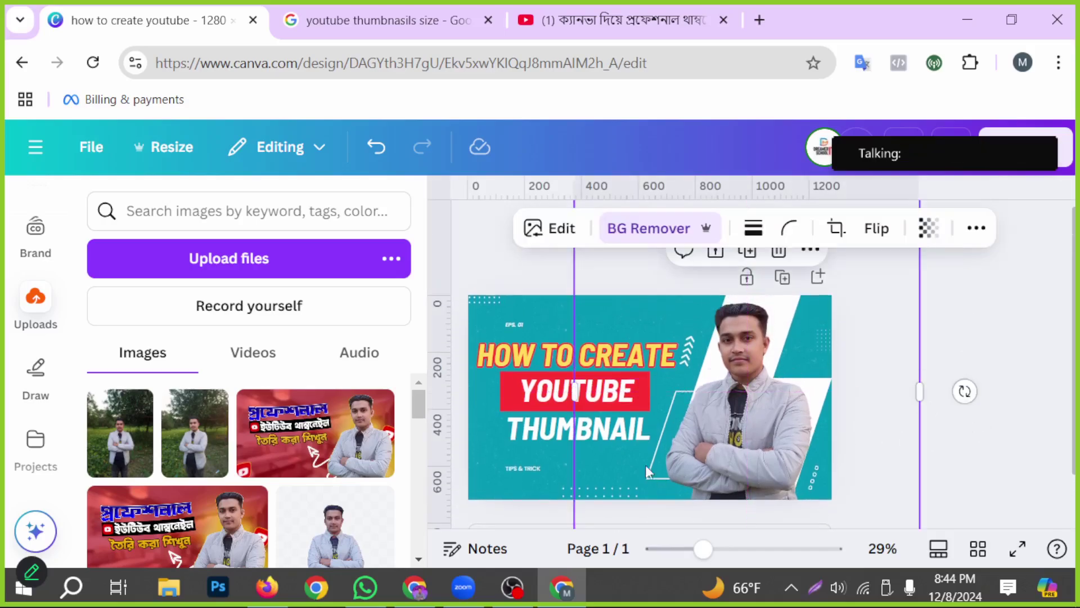
pyautogui.moveTo(575, 395); pyautogui.dragTo(622, 396)
pyautogui.scroll(-2, 940, 388)
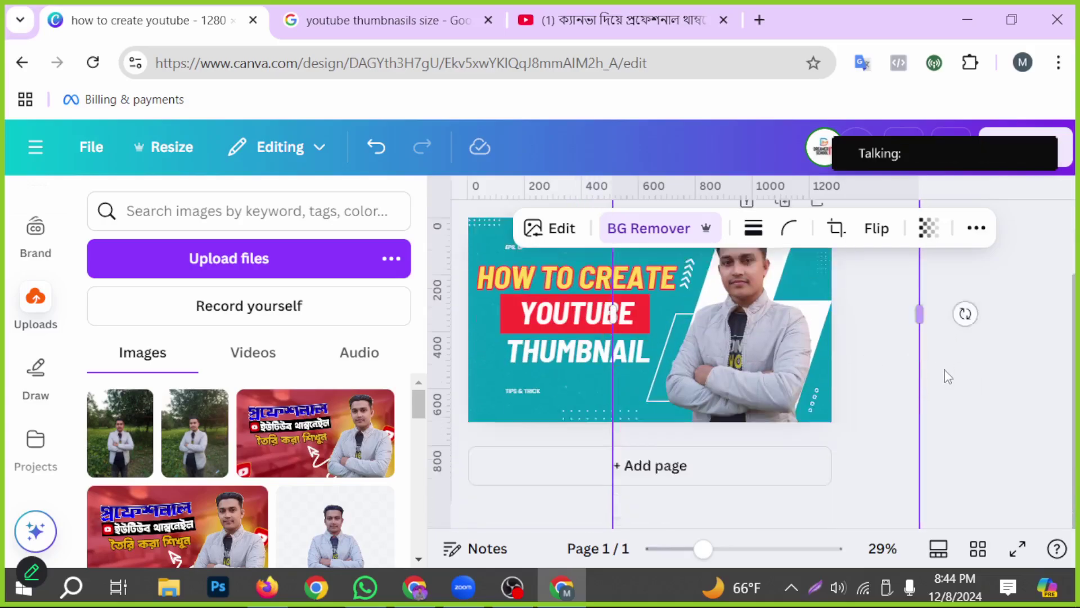
pyautogui.moveTo(613, 512); pyautogui.dragTo(649, 508)
pyautogui.moveTo(772, 377)
pyautogui.mouseDown()
pyautogui.moveTo(757, 393)
pyautogui.moveTo(752, 376)
pyautogui.mouseUp()
# Lower the man's cut-out slightly to leave more space between his head and the thumbnail's upper edge.
pyautogui.scroll(1, 757, 389)
pyautogui.click(942, 412)
pyautogui.scroll(1, 763, 425)
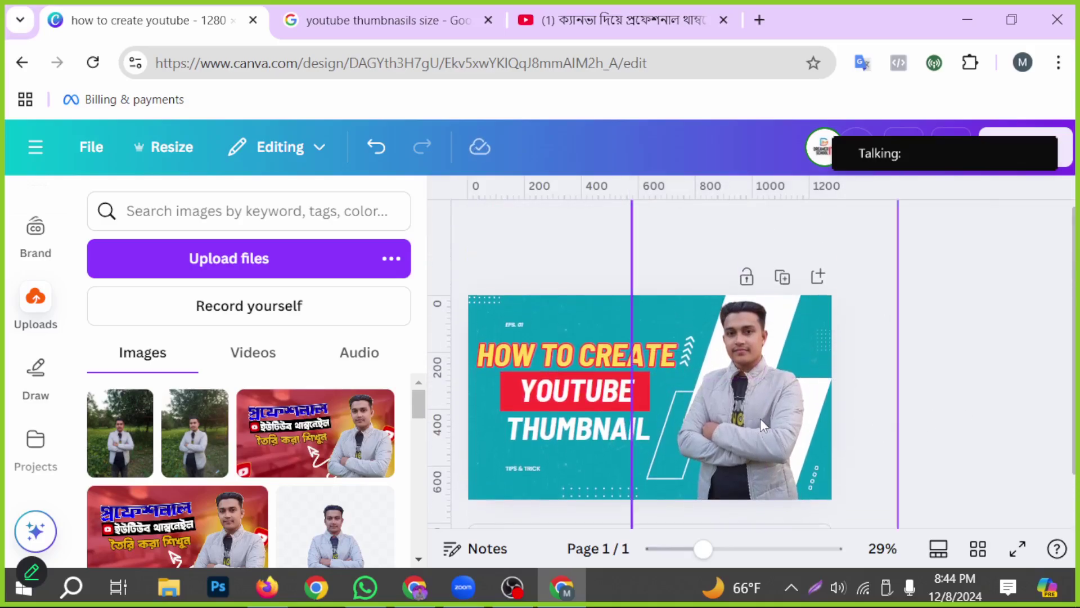
pyautogui.moveTo(752, 423); pyautogui.dragTo(753, 436)
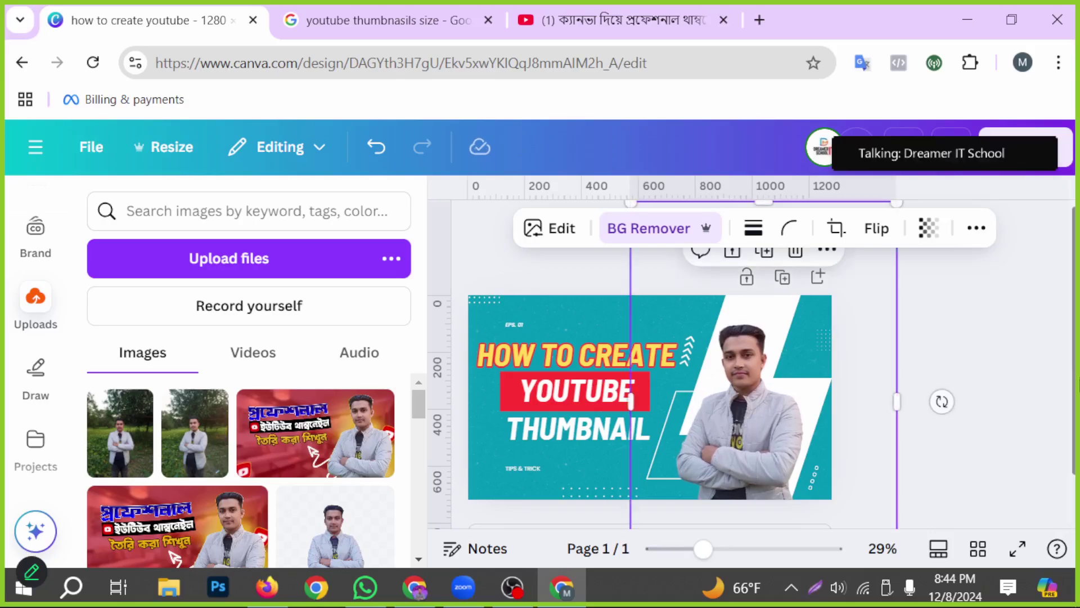
pyautogui.click(1030, 322)
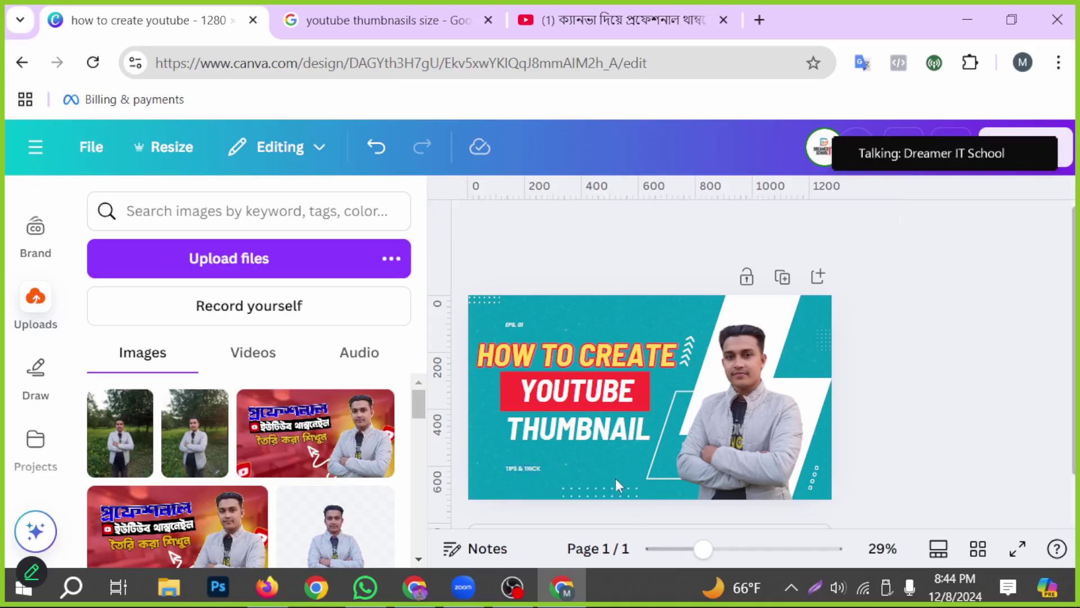
# Search the elements for "youtube logo" and show all matching graphics.
pyautogui.scroll(3, 39, 360)
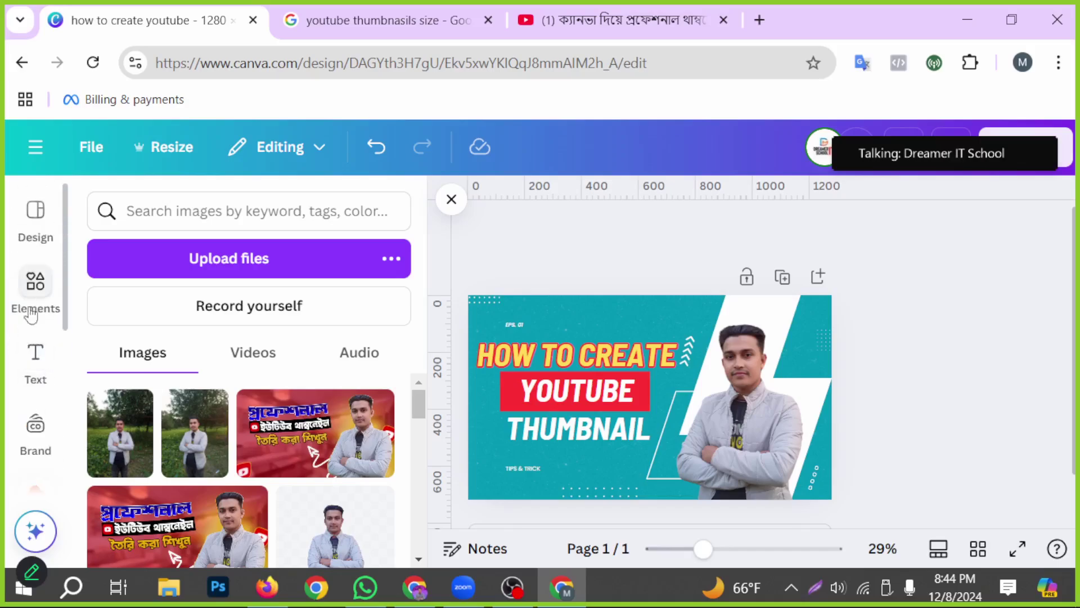
pyautogui.click(45, 301)
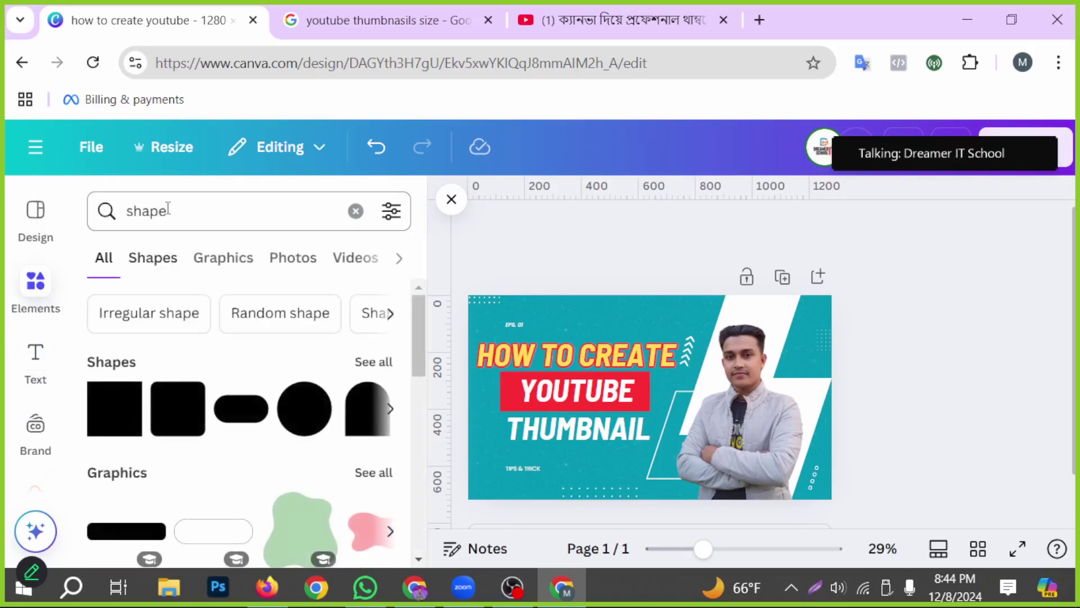
pyautogui.click(197, 212)
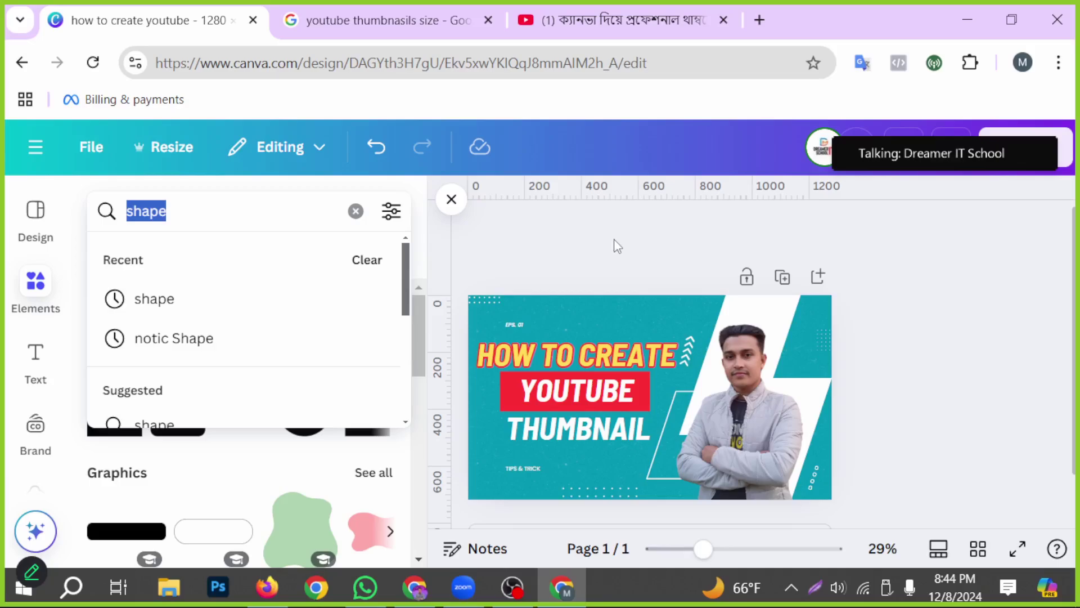
pyautogui.write('youtube')
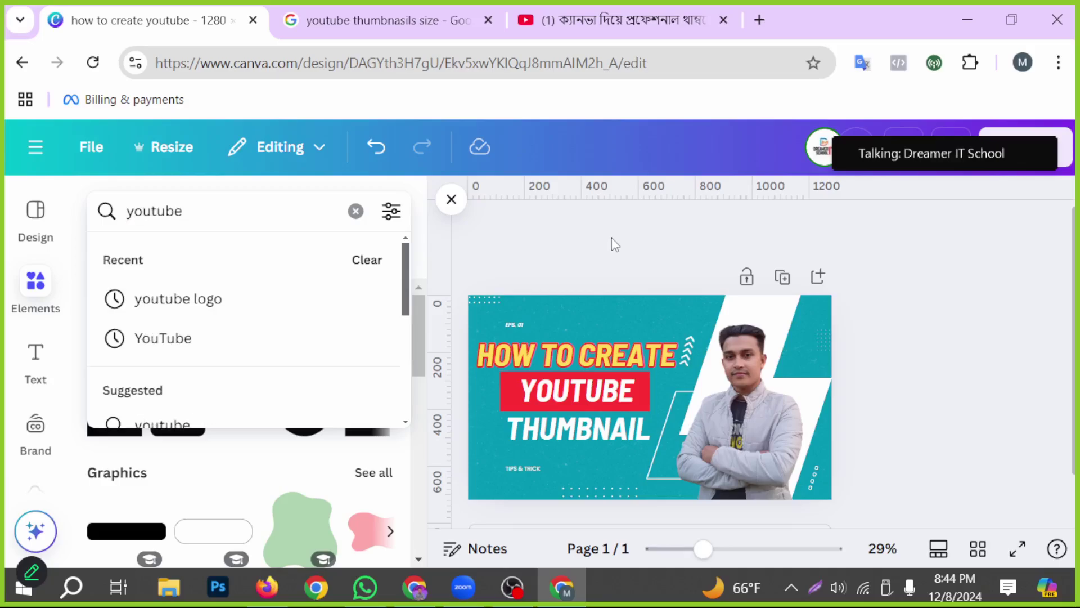
pyautogui.click(225, 298)
pyautogui.scroll(-2, 218, 461)
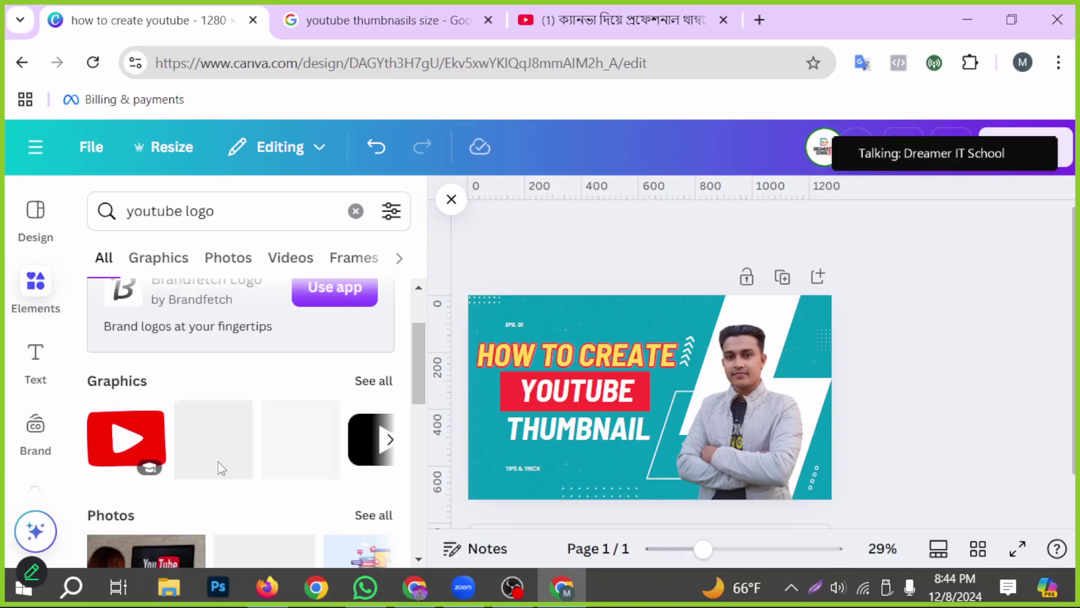
pyautogui.scroll(-2, 280, 396)
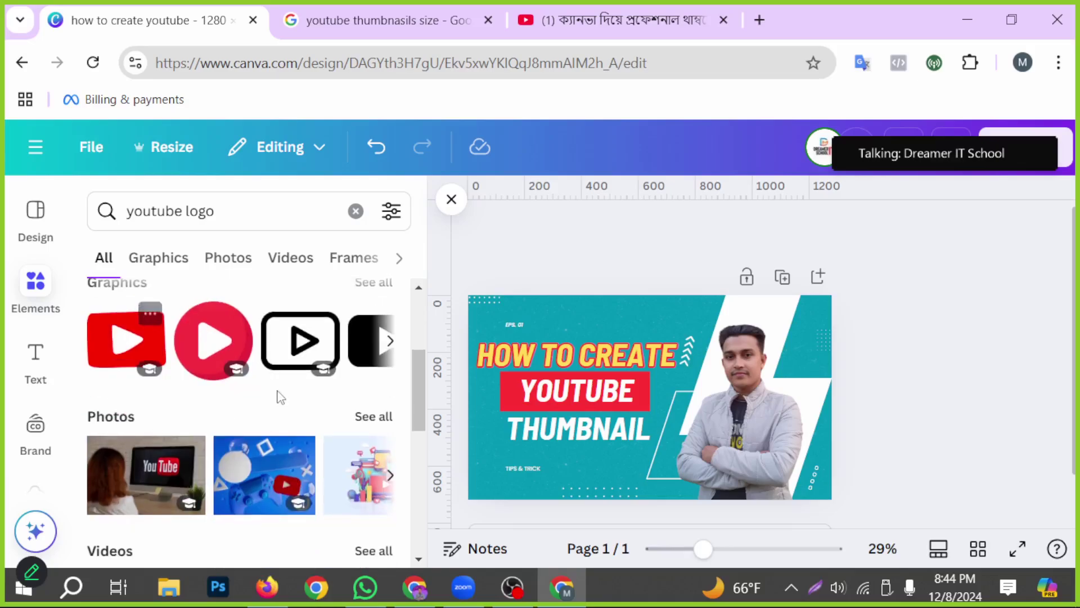
pyautogui.scroll(2, 360, 405)
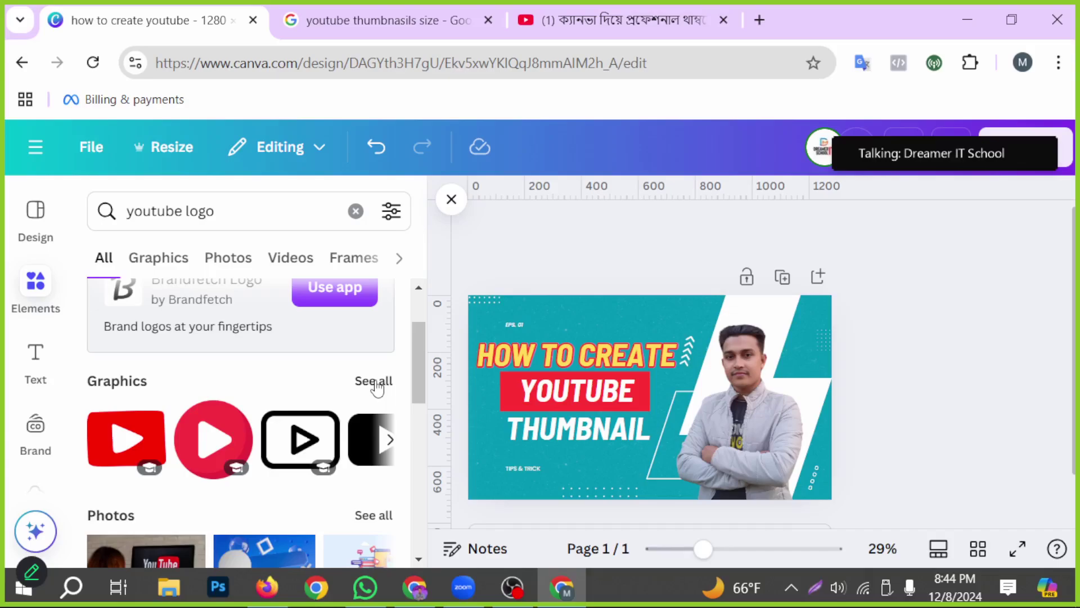
pyautogui.click(374, 381)
# Insert the red rounded-square YouTube logo graphic and shrink it into the thumbnail's lower-left corner.
pyautogui.scroll(-2, 216, 439)
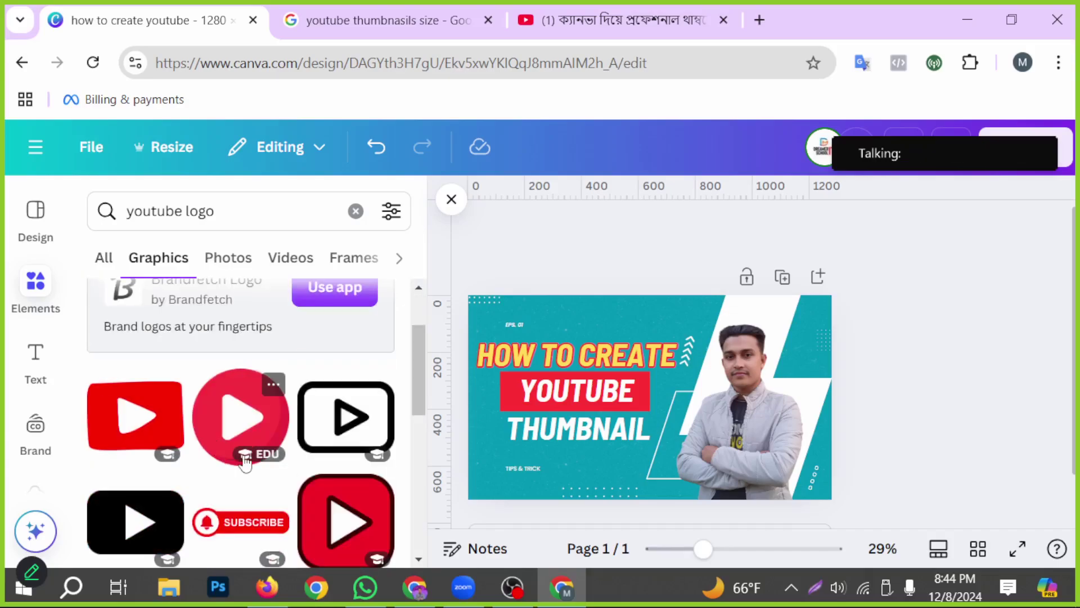
pyautogui.scroll(-4, 242, 461)
pyautogui.click(135, 443)
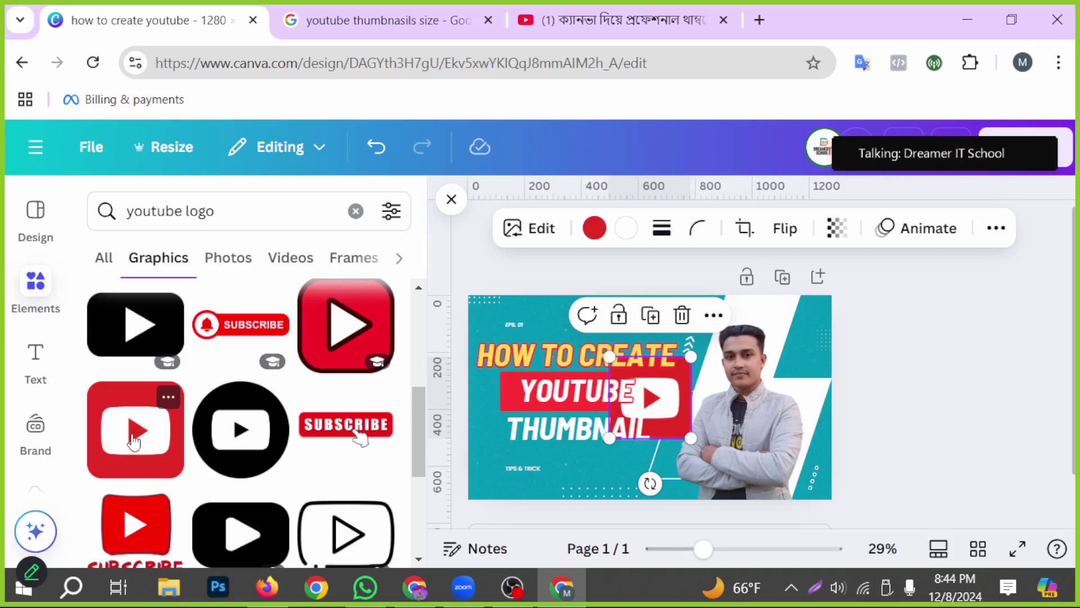
pyautogui.moveTo(669, 415); pyautogui.dragTo(566, 497)
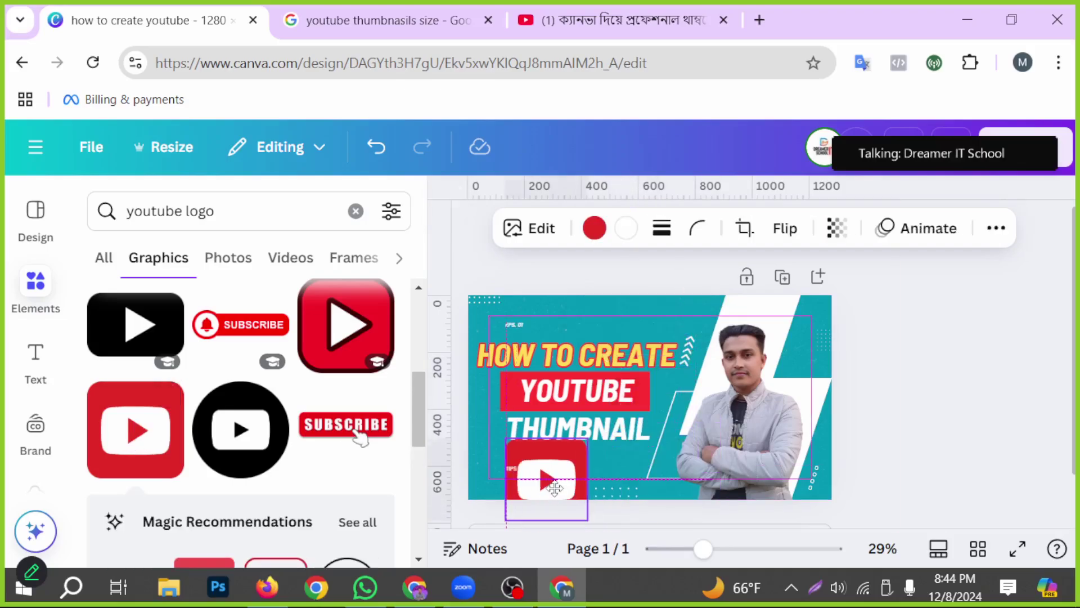
pyautogui.moveTo(510, 513); pyautogui.dragTo(476, 499)
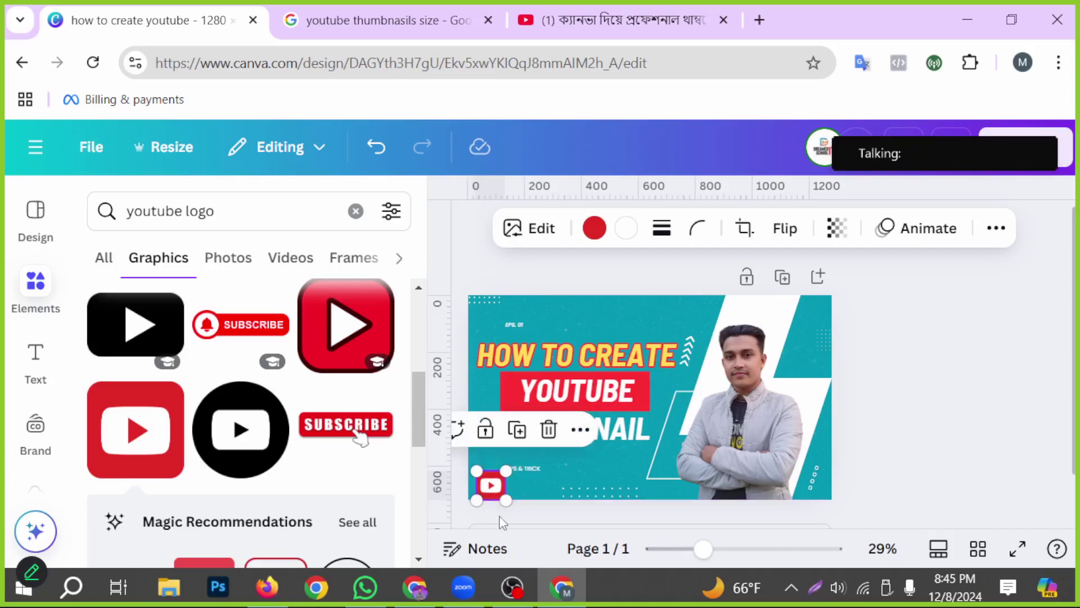
# Tilt the YouTube logo in the lower-left corner and set its transparency to 83.
pyautogui.scroll(-1, 544, 509)
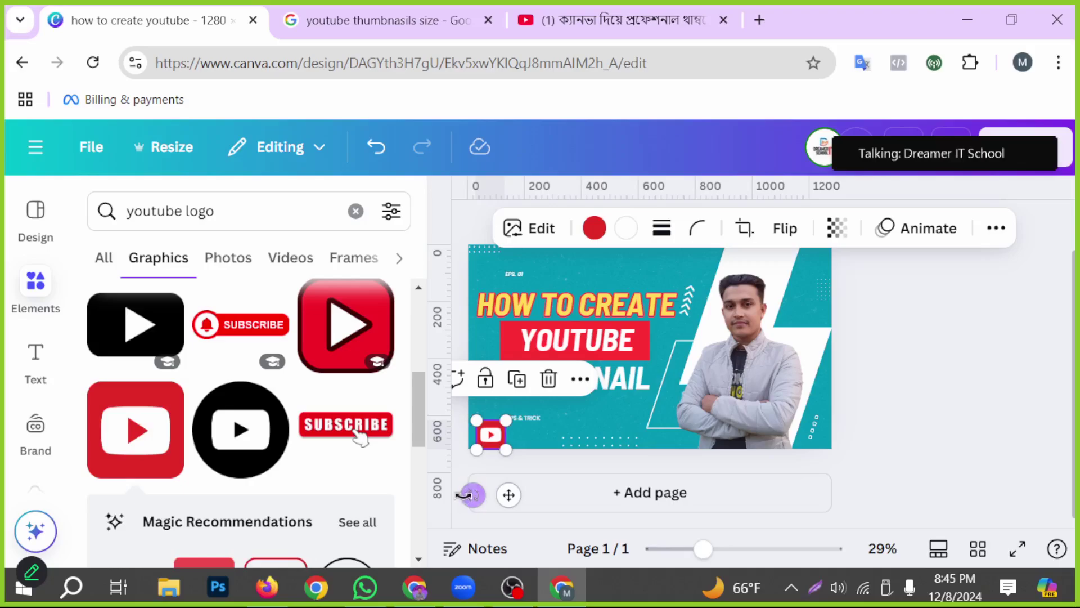
pyautogui.moveTo(472, 495); pyautogui.dragTo(524, 520)
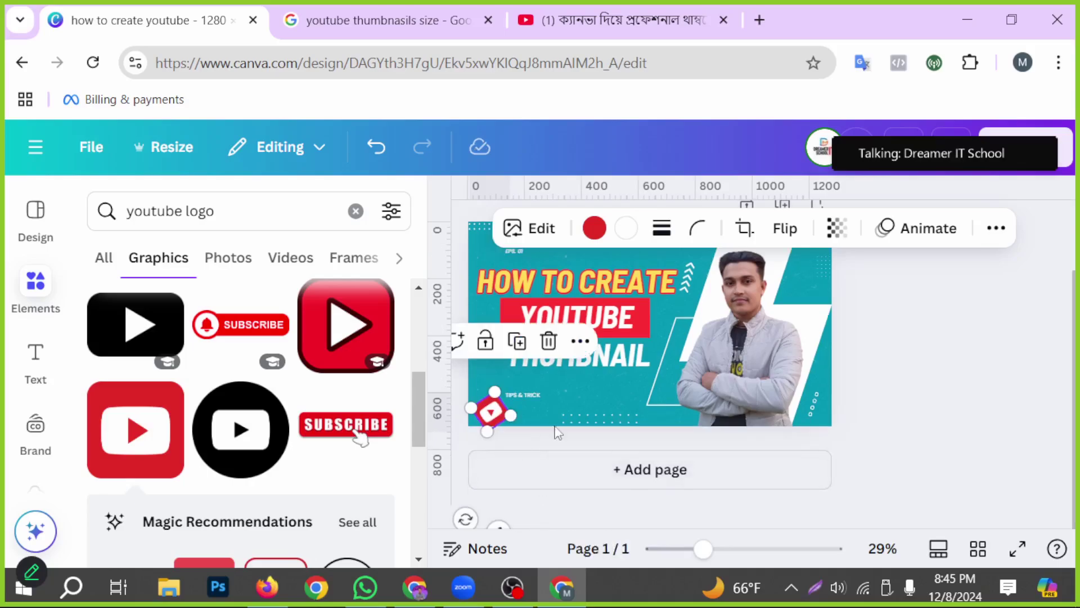
pyautogui.click(838, 228)
pyautogui.moveTo(809, 313); pyautogui.dragTo(861, 318)
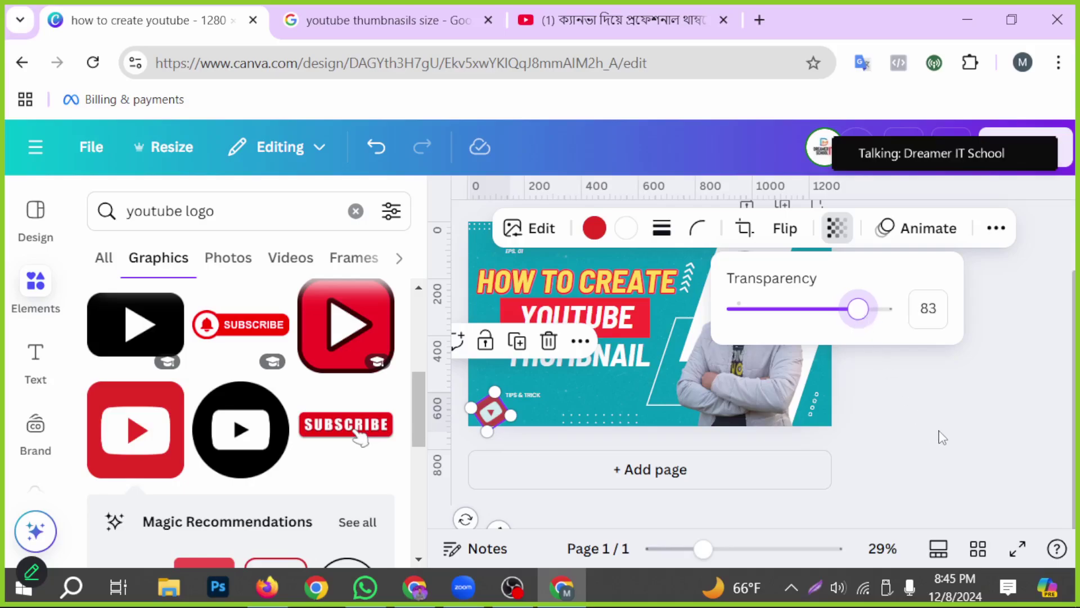
# Apply a Blur effect with an intensity of 86 to the YouTube logo.
pyautogui.click(537, 238)
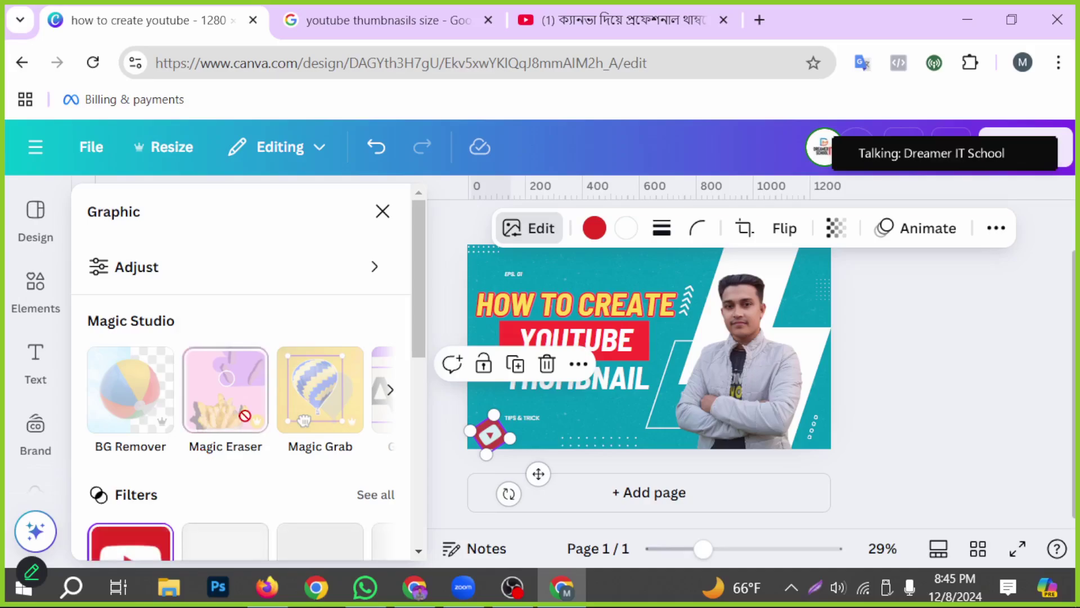
pyautogui.scroll(-4, 383, 398)
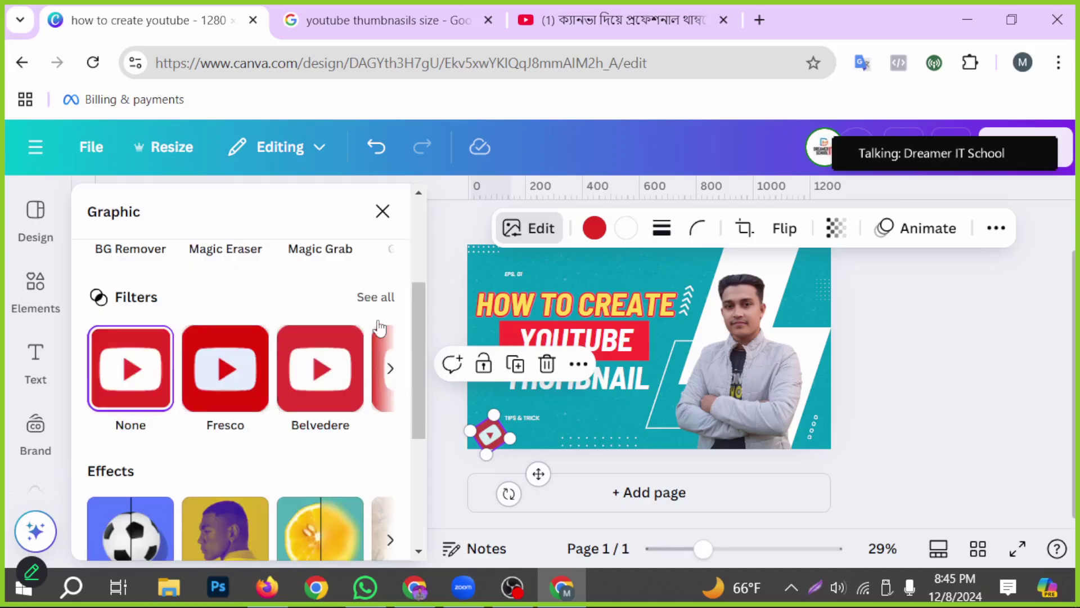
pyautogui.scroll(-3, 284, 383)
pyautogui.click(335, 438)
pyautogui.moveTo(159, 298); pyautogui.dragTo(321, 327)
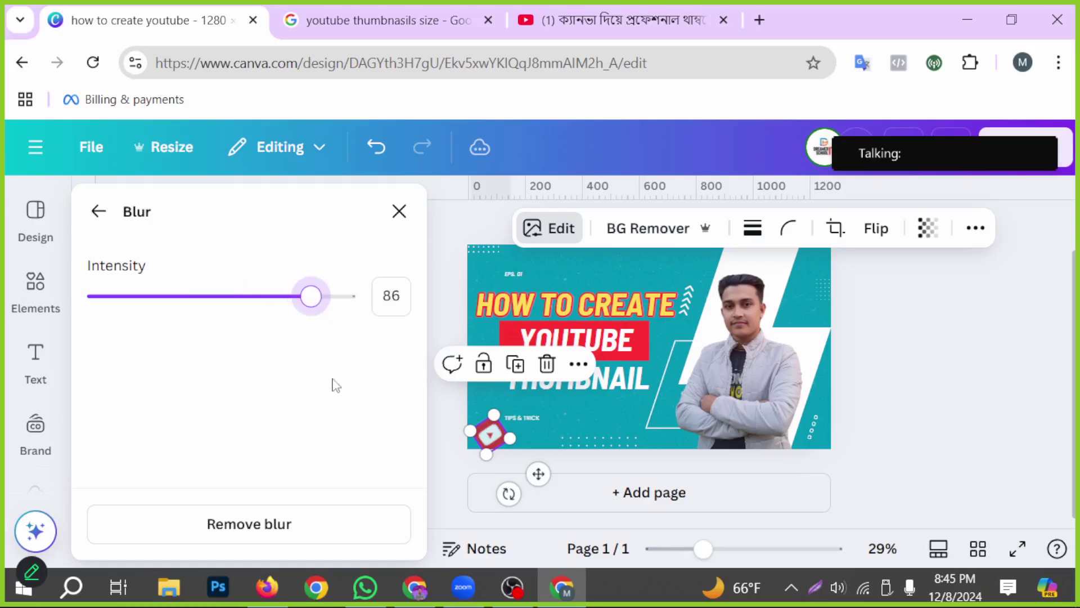
pyautogui.click(916, 437)
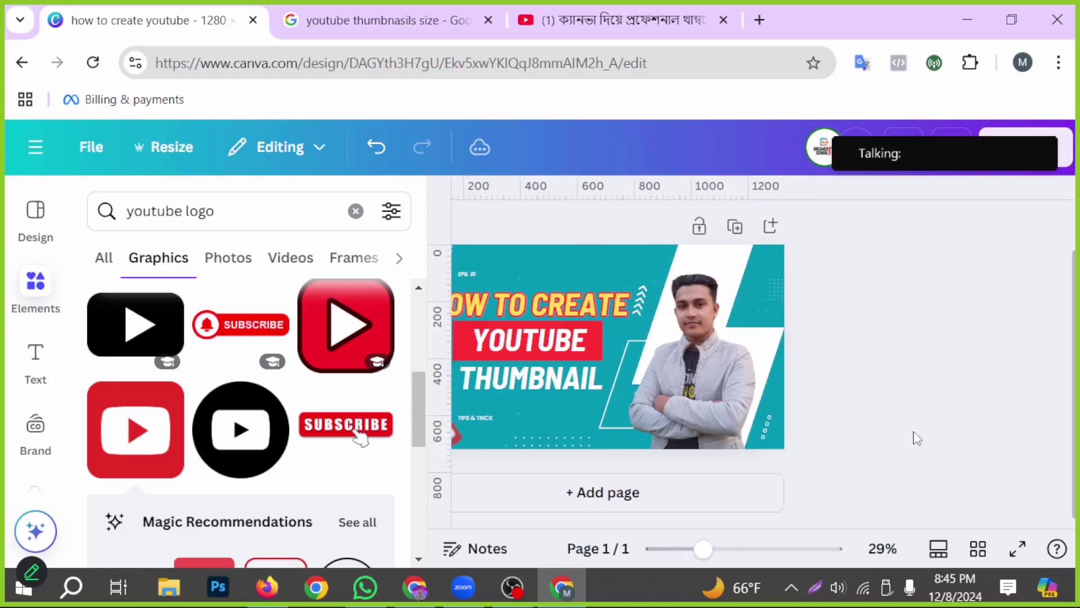
# Restore the YouTube logo to full opacity.
pyautogui.click(484, 442)
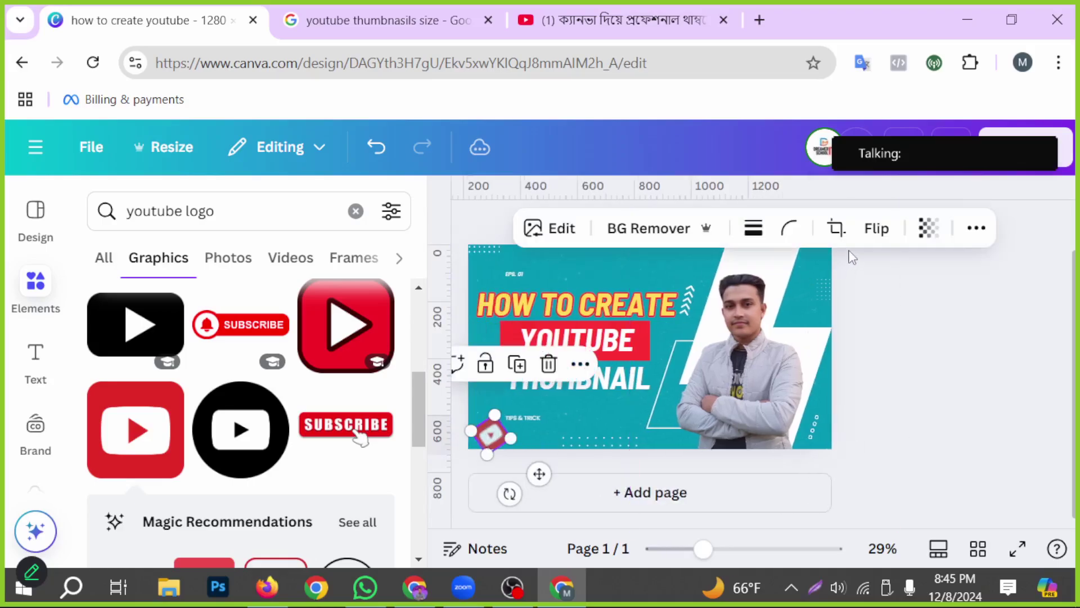
pyautogui.click(929, 228)
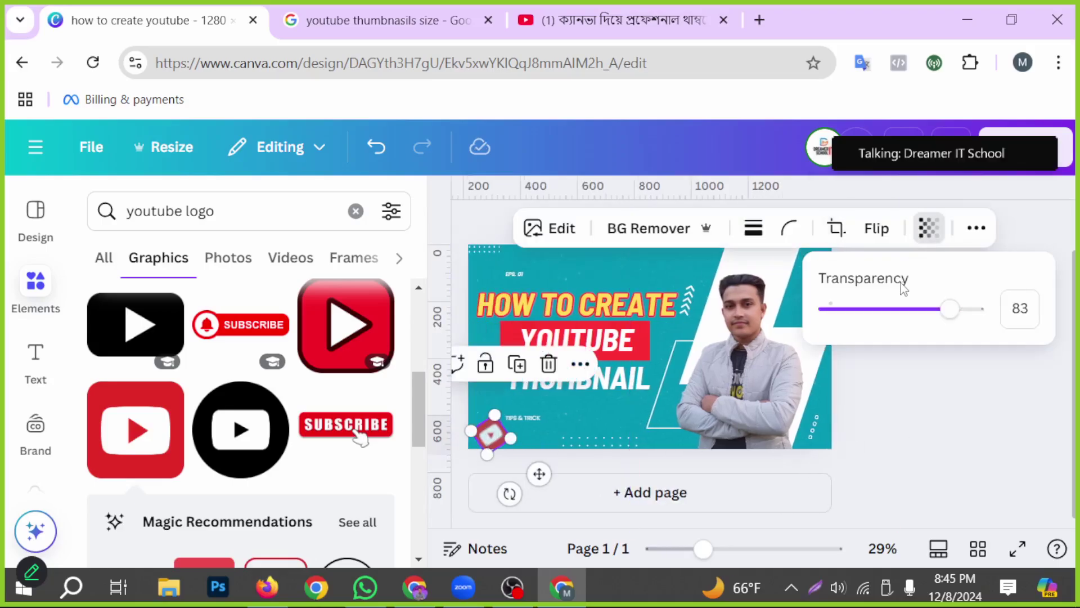
pyautogui.click(976, 314)
pyautogui.press('Escape')
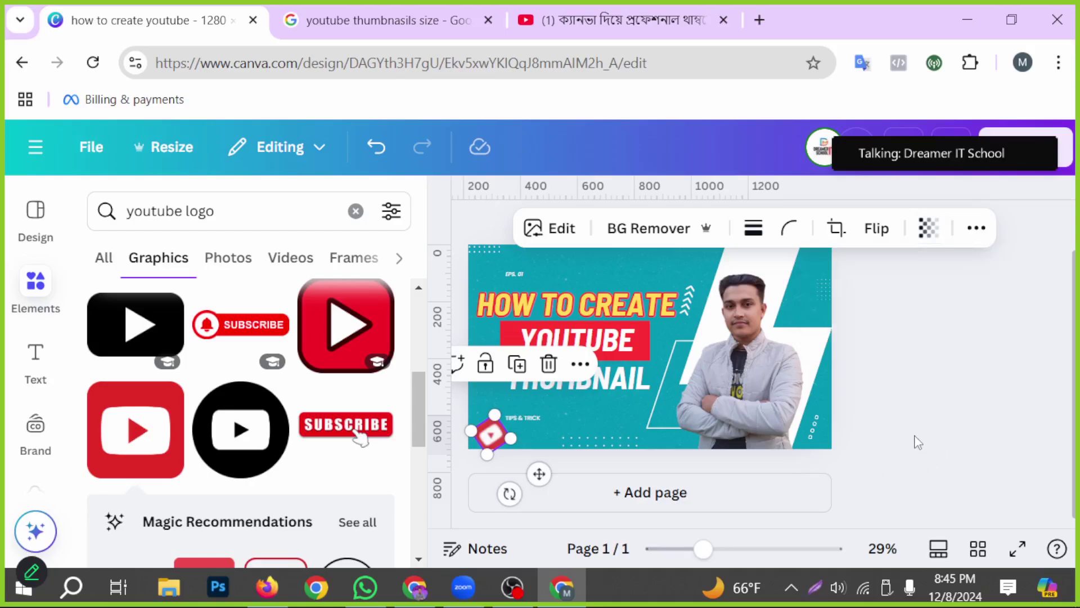
# Reduce the YouTube logo's tilt slightly and duplicate it so one copy sits in each lower corner of the thumbnail.
pyautogui.moveTo(490, 435); pyautogui.dragTo(490, 435)
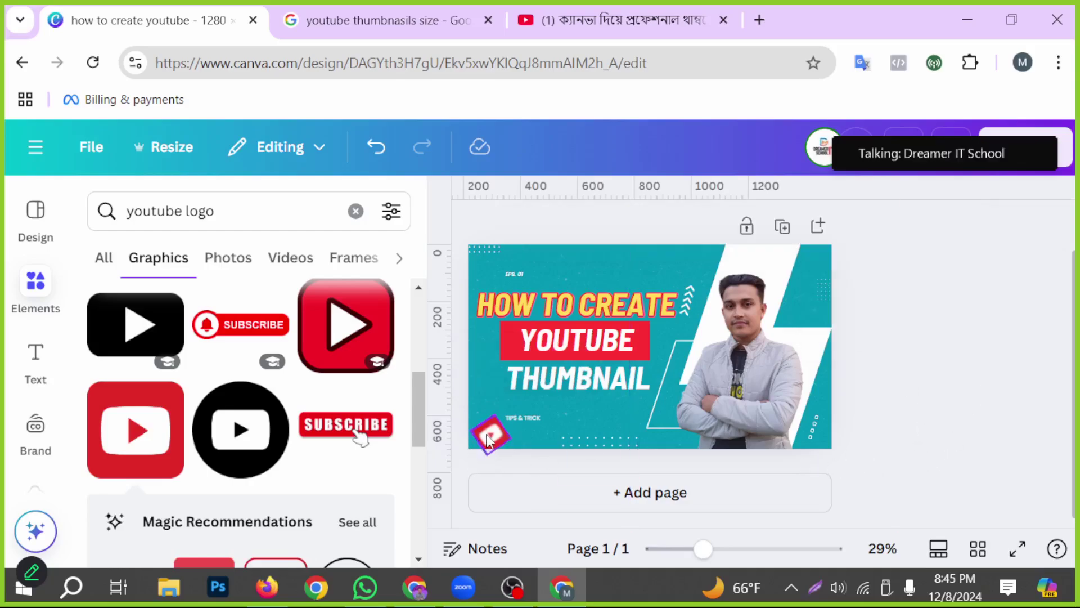
pyautogui.moveTo(509, 493); pyautogui.dragTo(498, 487)
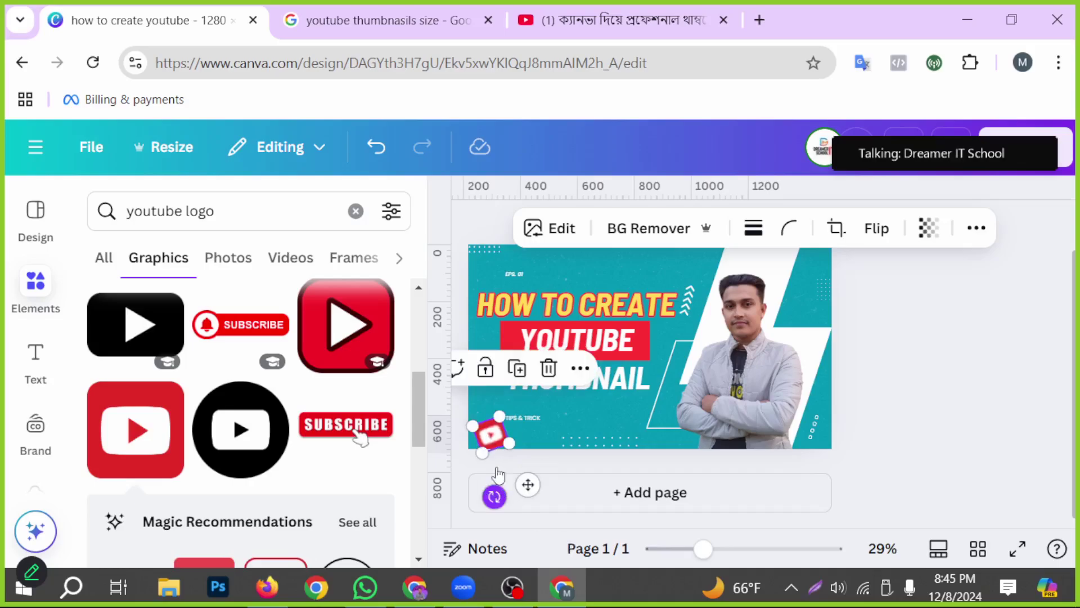
pyautogui.moveTo(497, 430); pyautogui.dragTo(809, 436)
pyautogui.hotkey('ctrl', 'd')
# Bring the man's cut-out to the front so it overlaps the YouTube logo in the lower-right corner.
pyautogui.click(731, 392)
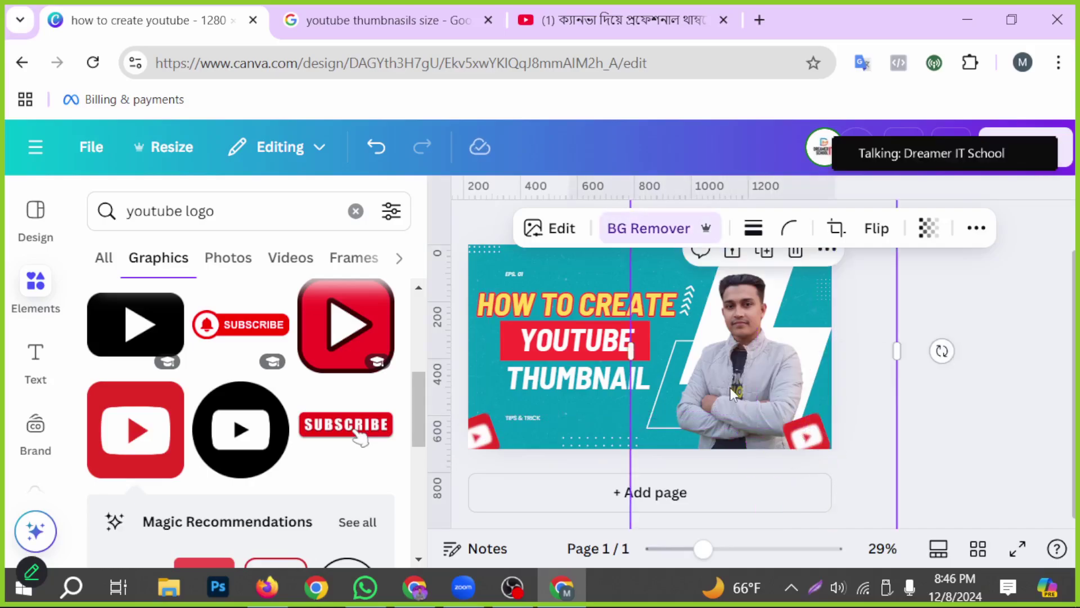
pyautogui.click(973, 237)
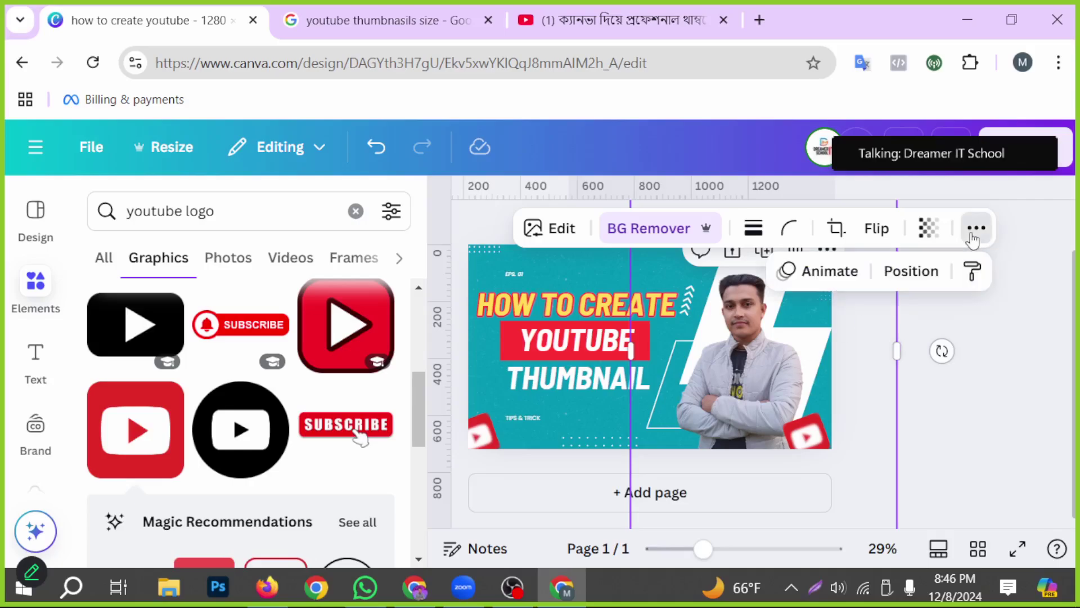
pyautogui.click(921, 272)
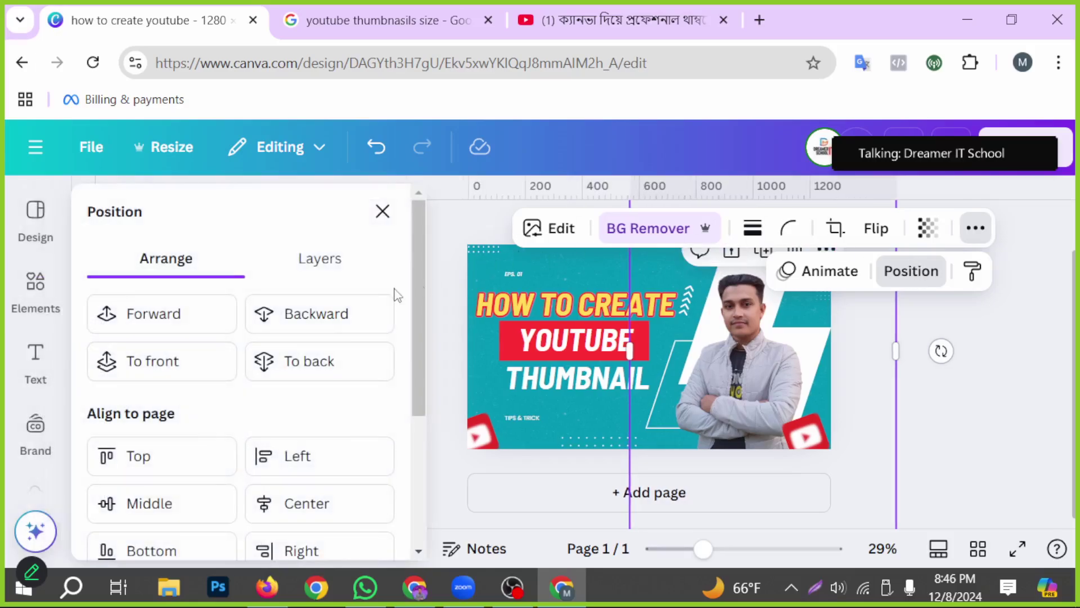
pyautogui.click(170, 325)
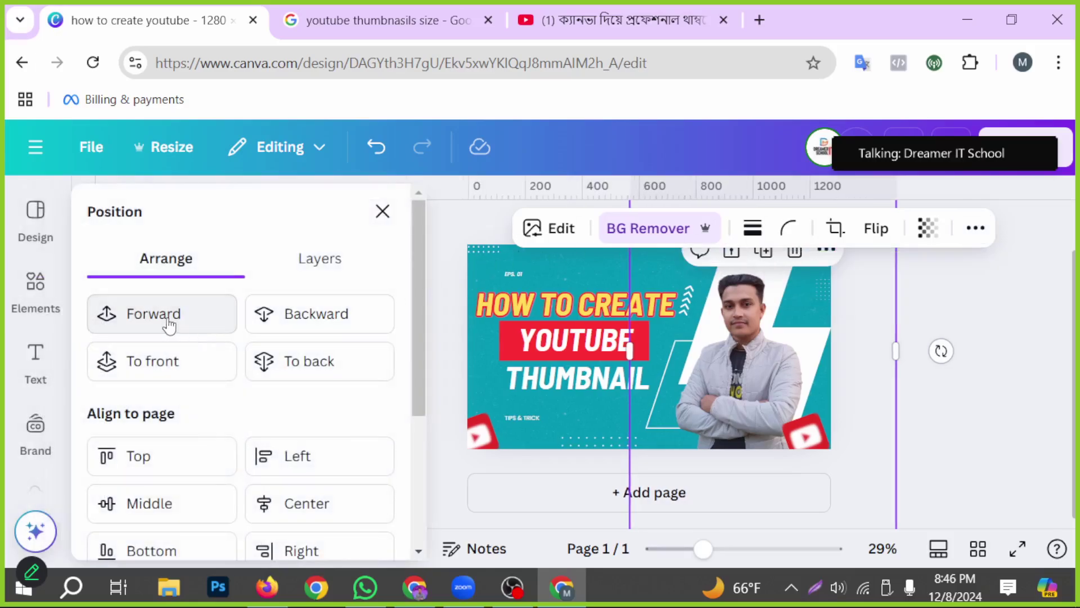
pyautogui.click(169, 361)
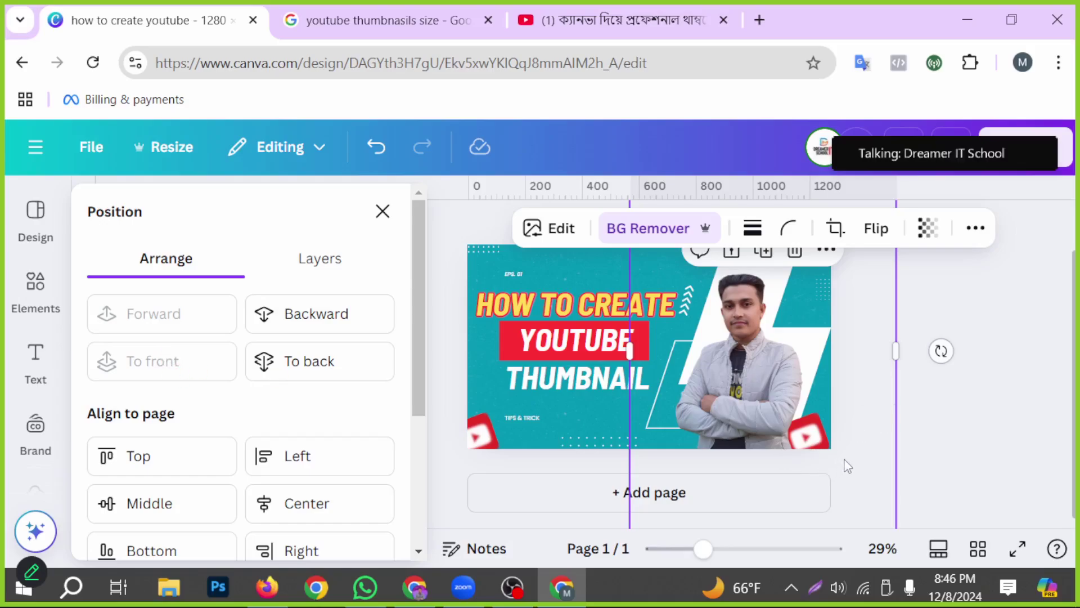
pyautogui.press('Escape')
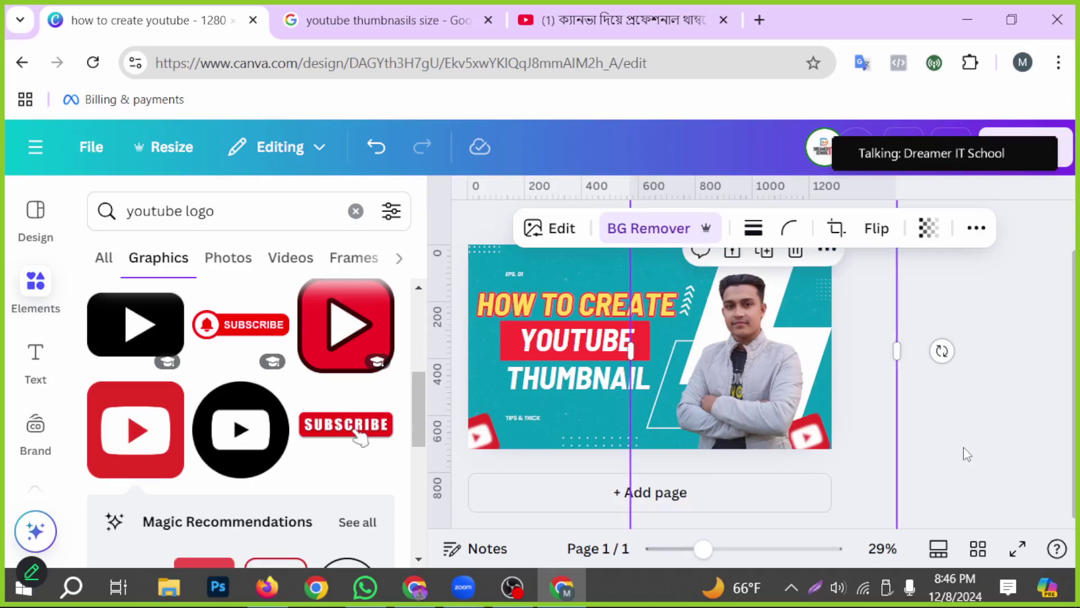
pyautogui.click(974, 448)
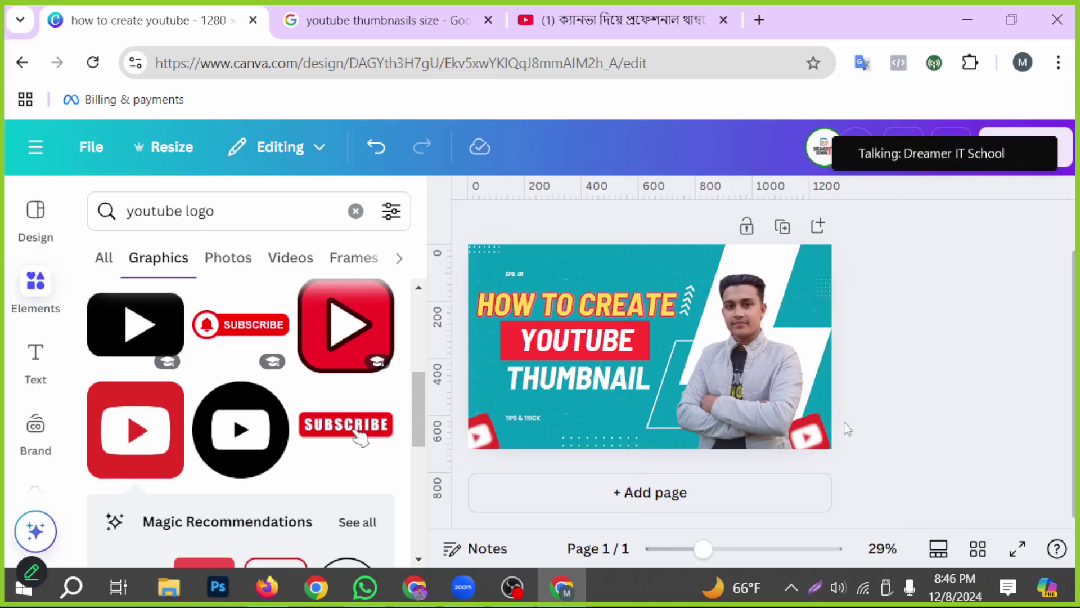
# Look through the image filters, effects and apps and the photo and page animation presets available for the man's cut-out.
pyautogui.click(741, 437)
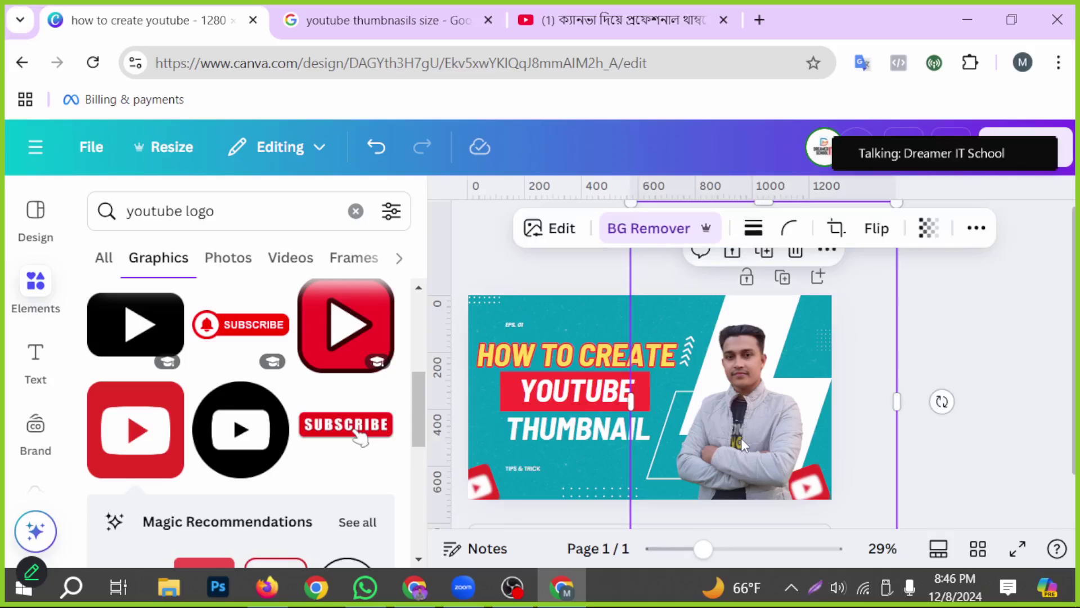
pyautogui.click(977, 237)
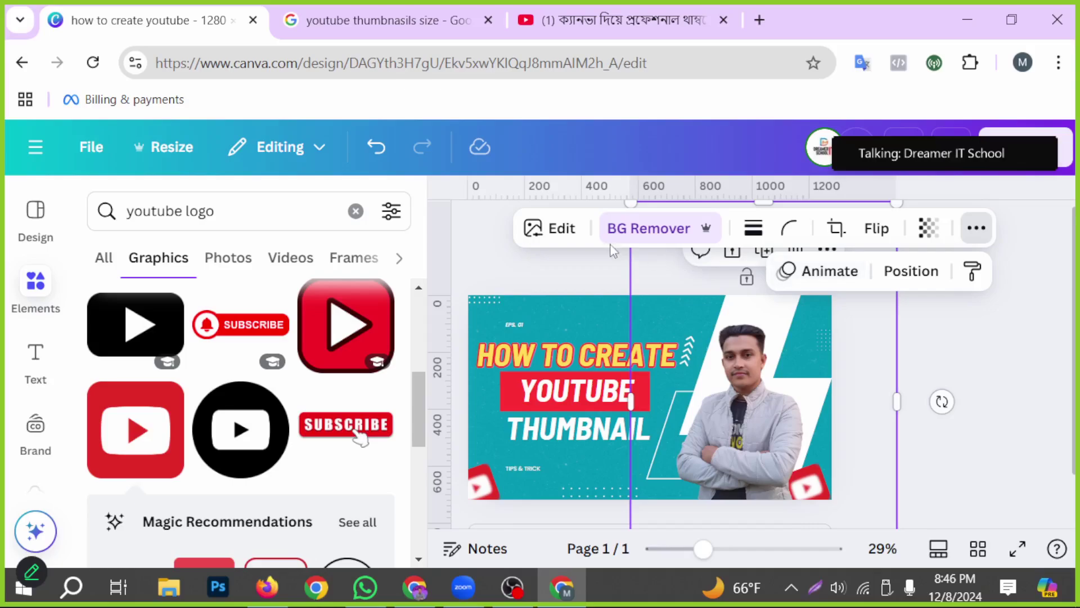
pyautogui.click(554, 235)
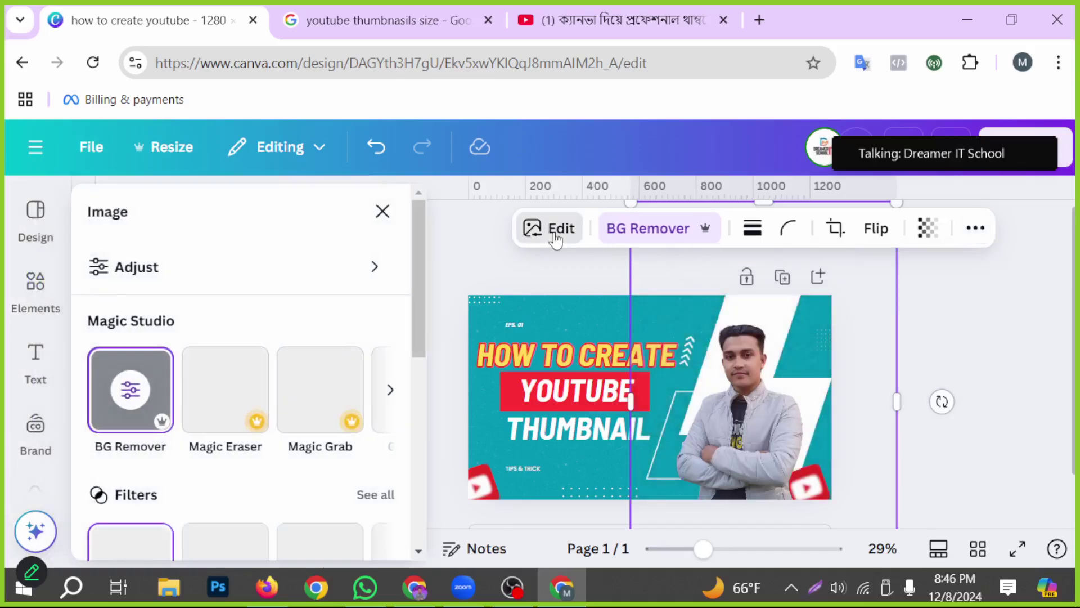
pyautogui.scroll(-8, 96, 503)
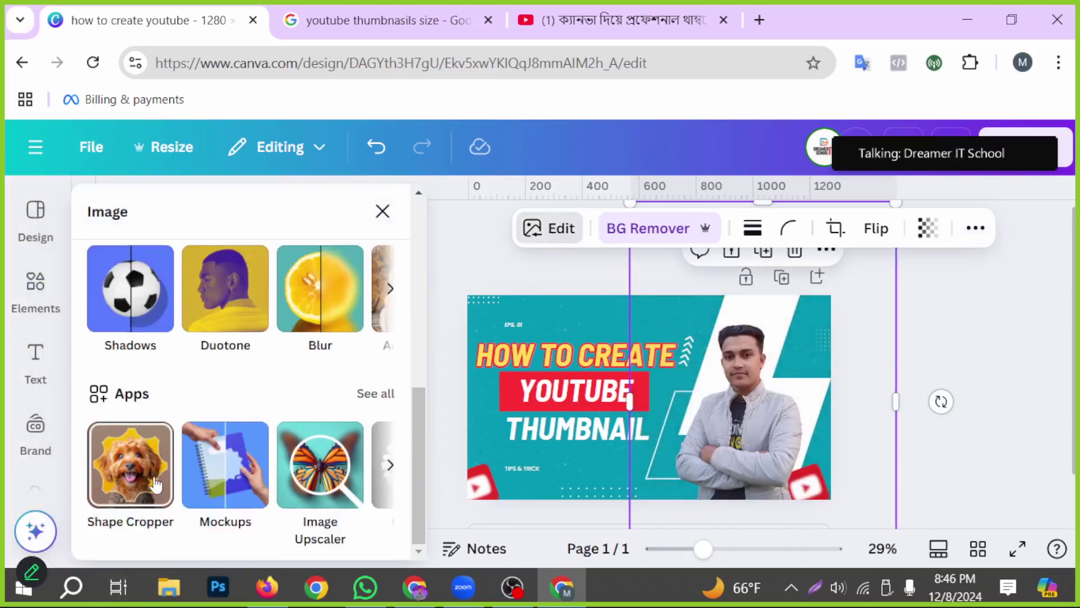
pyautogui.scroll(5, 173, 512)
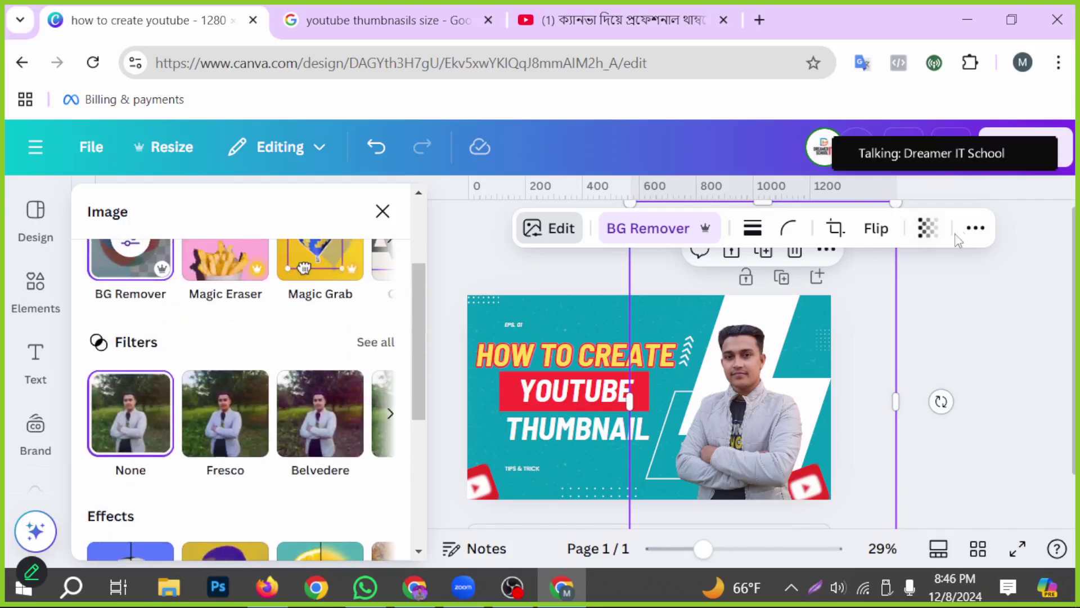
pyautogui.click(968, 241)
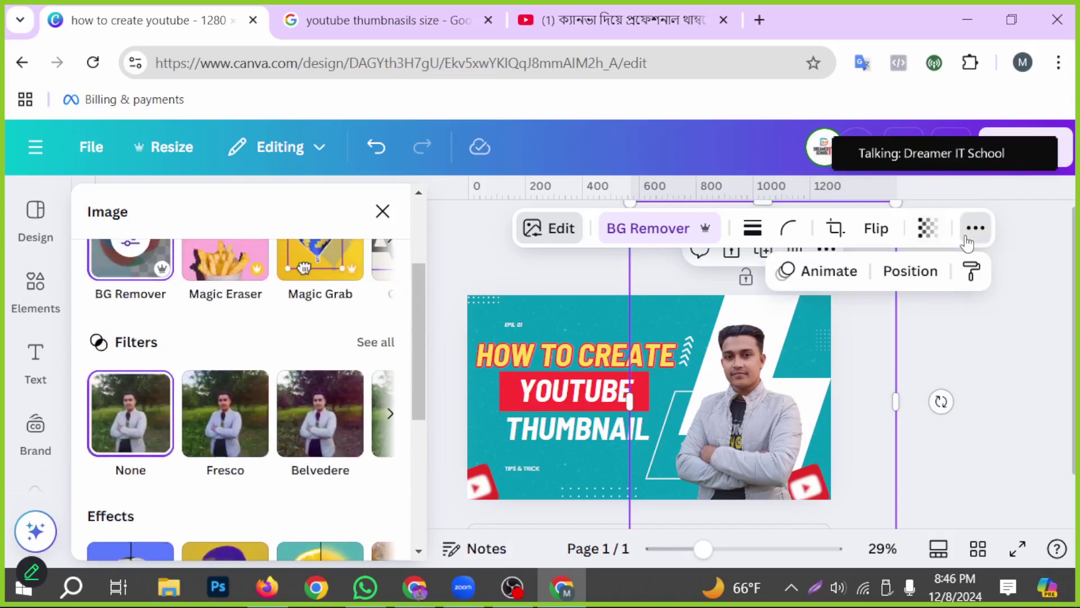
pyautogui.click(826, 272)
pyautogui.scroll(-7, 255, 415)
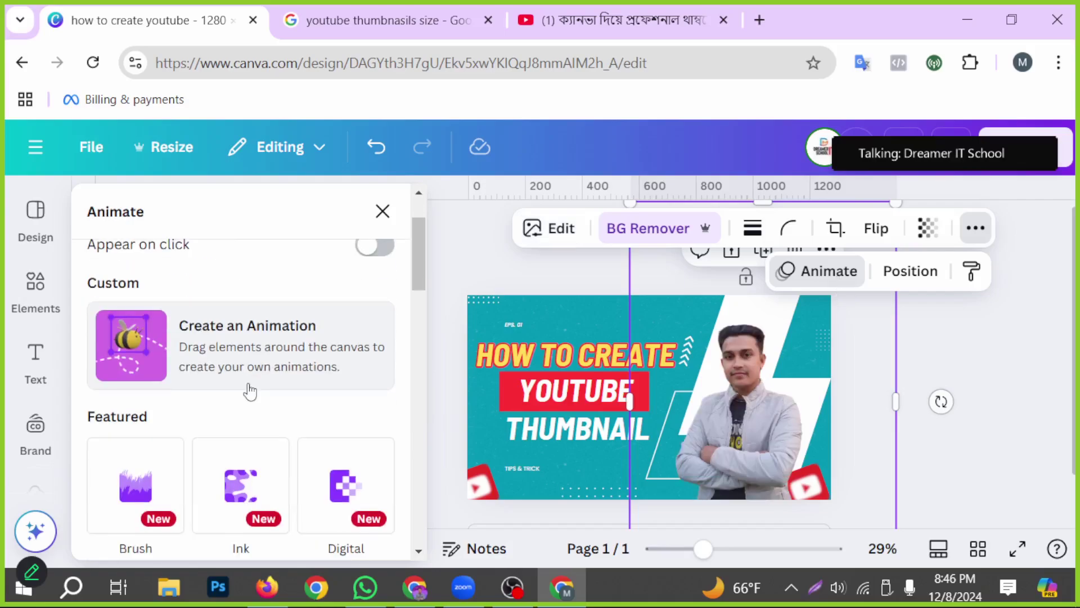
pyautogui.scroll(-7, 275, 444)
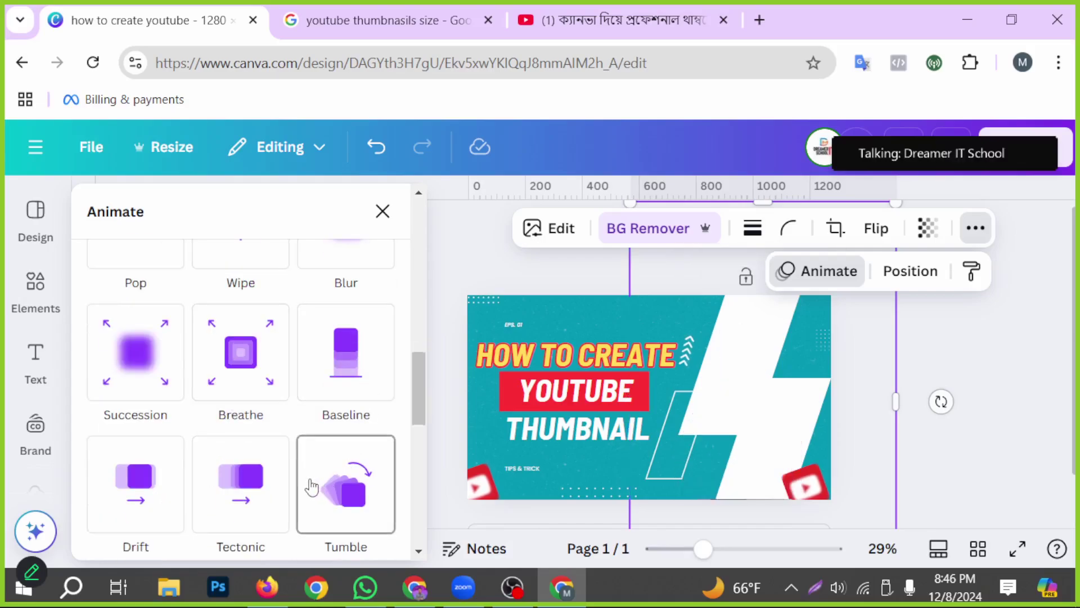
pyautogui.scroll(-2, 306, 483)
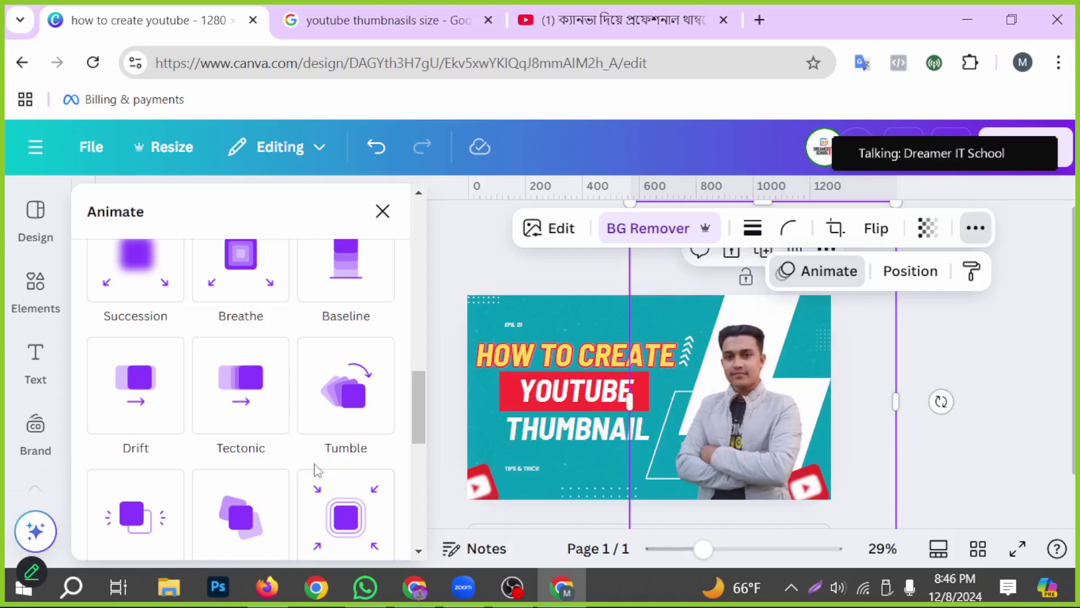
pyautogui.scroll(10, 313, 471)
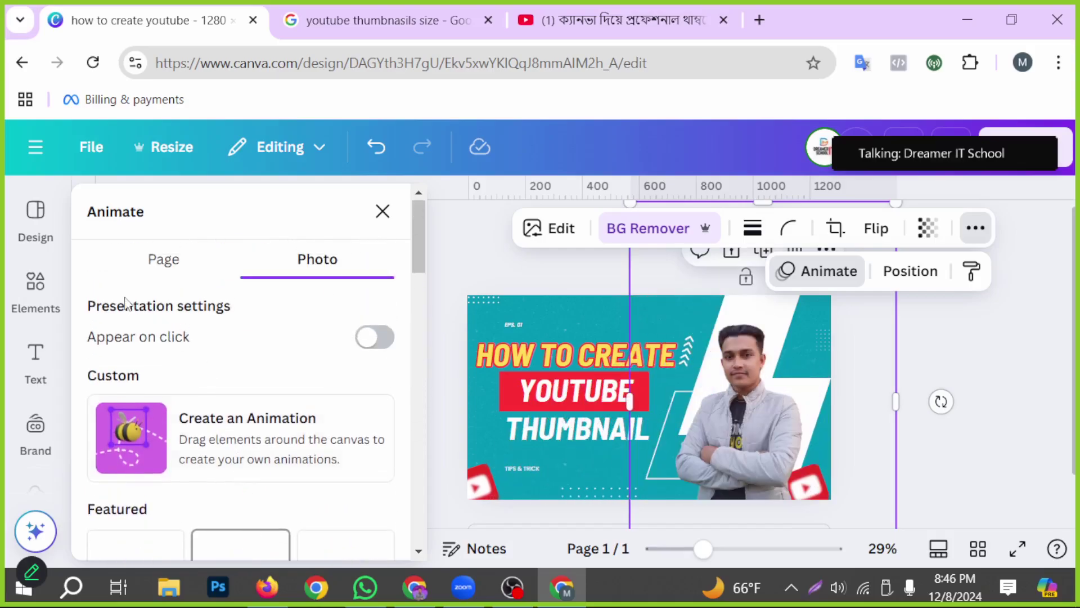
pyautogui.click(179, 270)
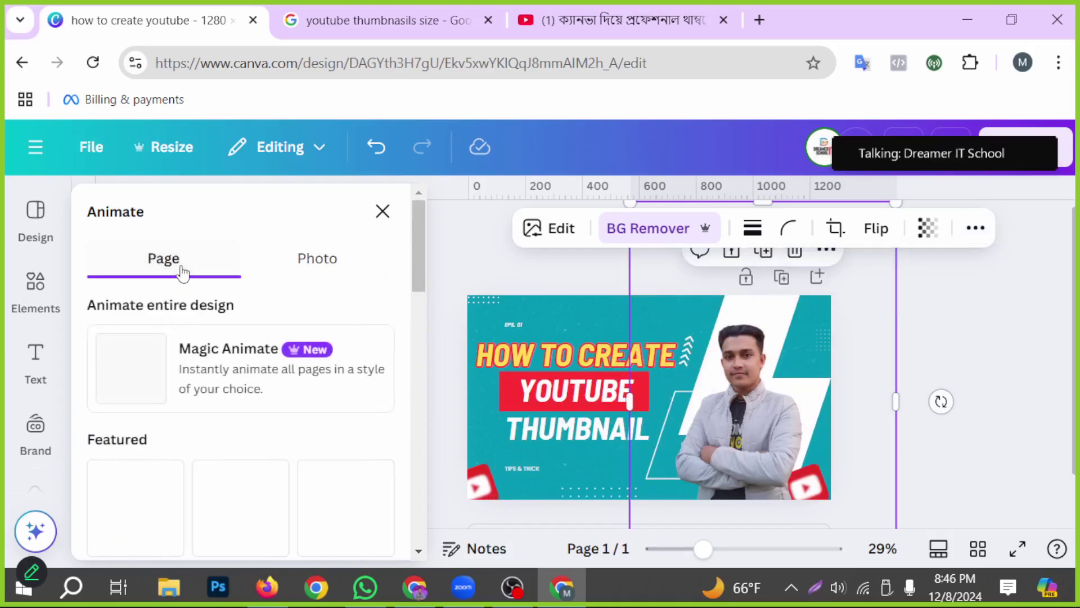
pyautogui.click(383, 211)
pyautogui.click(986, 341)
pyautogui.click(724, 393)
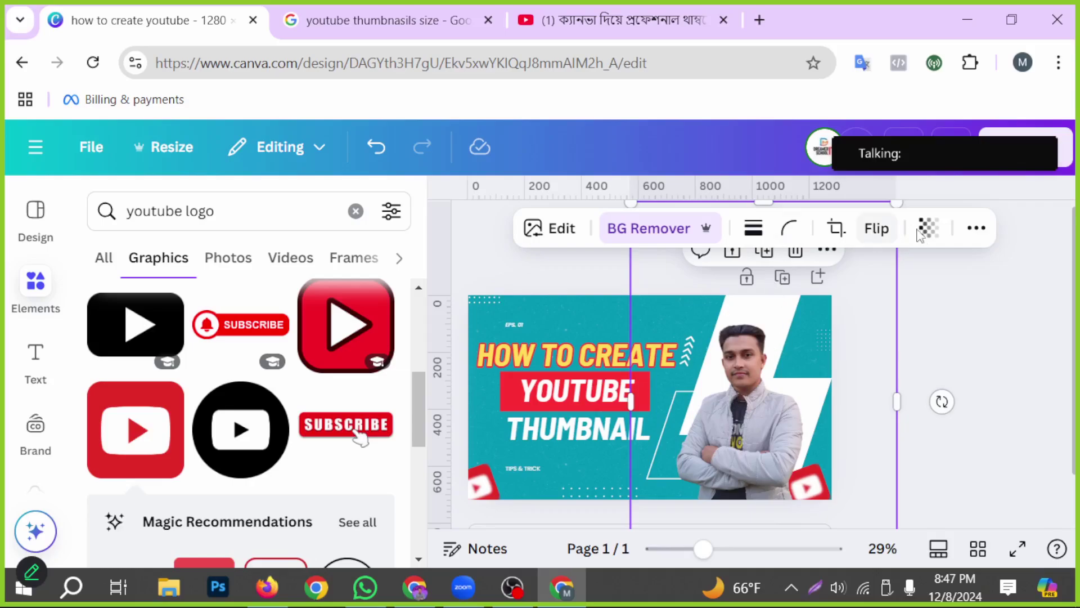
pyautogui.click(975, 231)
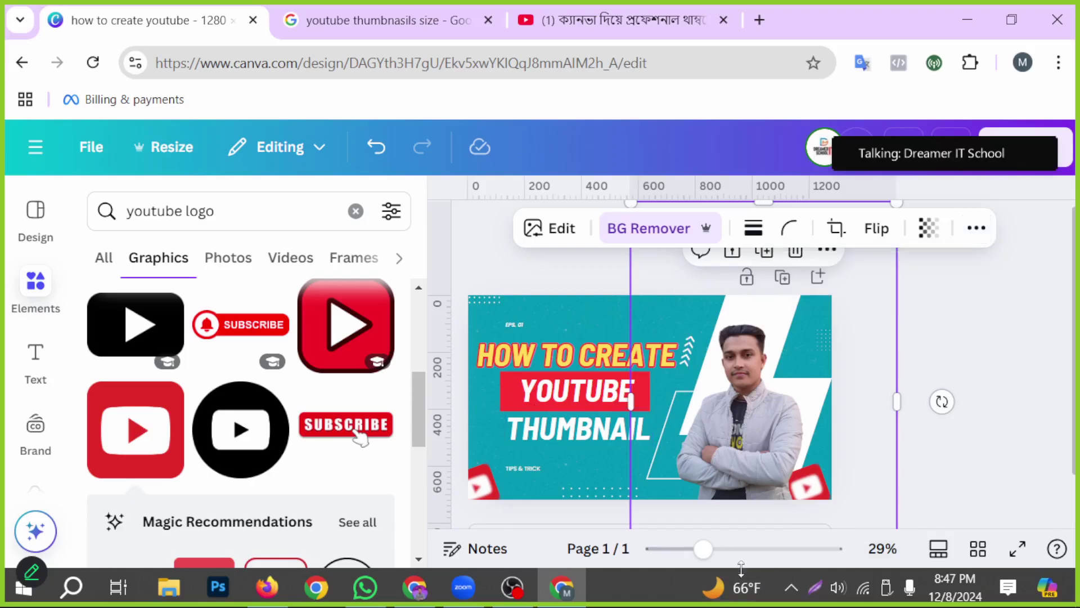
pyautogui.click(740, 550)
pyautogui.moveTo(748, 555)
pyautogui.mouseDown()
pyautogui.moveTo(784, 550)
pyautogui.moveTo(730, 554)
pyautogui.mouseUp()
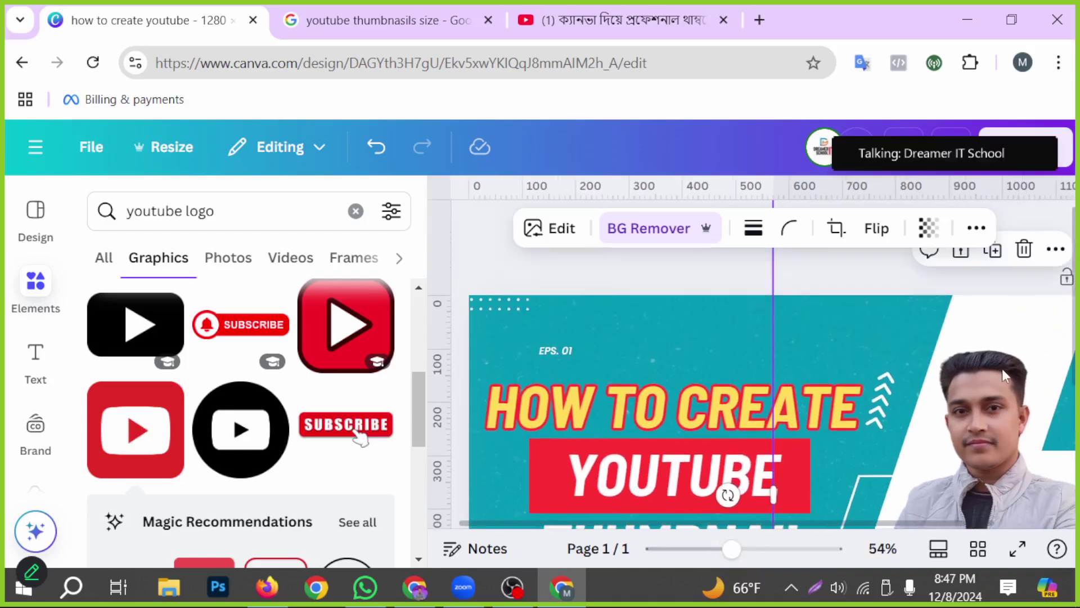
pyautogui.scroll(-3, 930, 417)
pyautogui.moveTo(713, 560); pyautogui.dragTo(702, 551)
pyautogui.click(927, 476)
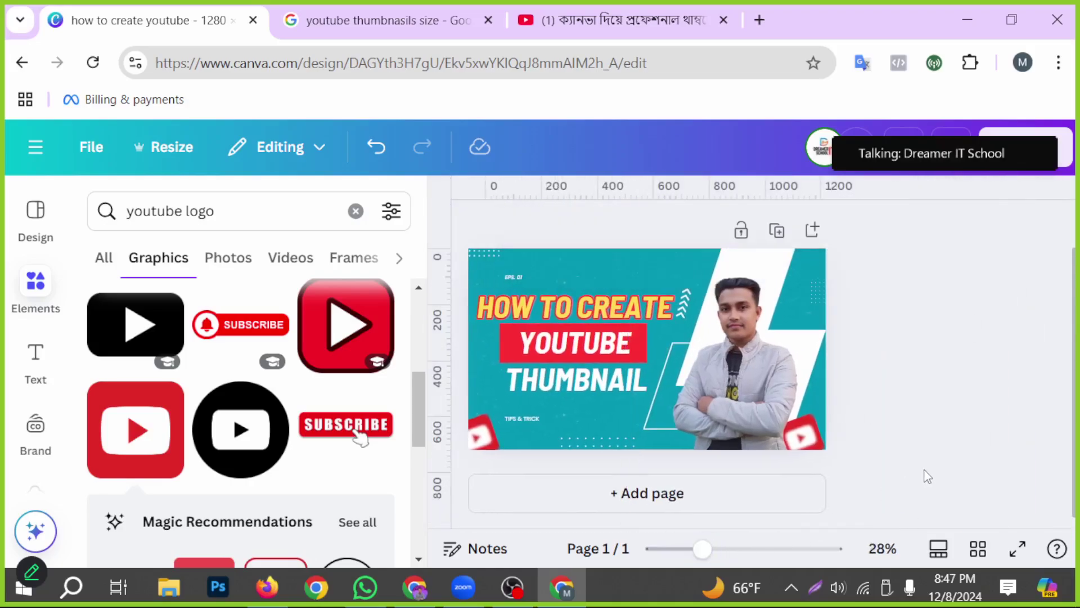
# Download the finished thumbnail as a JPG at 1,280 × 720 px with the quality set to 100.
pyautogui.moveTo(1018, 144); pyautogui.dragTo(657, 99)
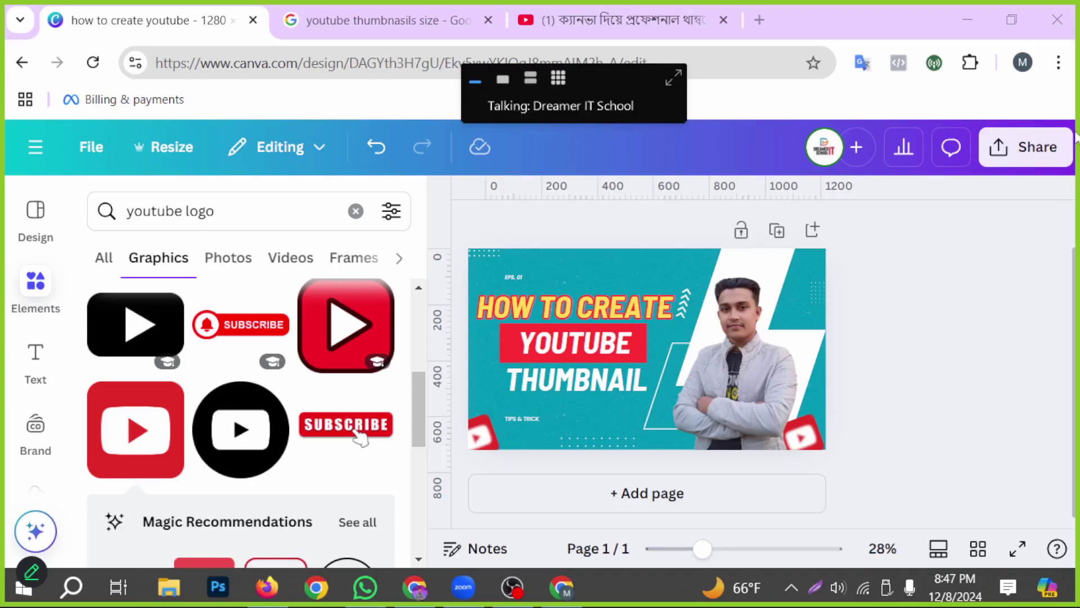
pyautogui.click(1045, 153)
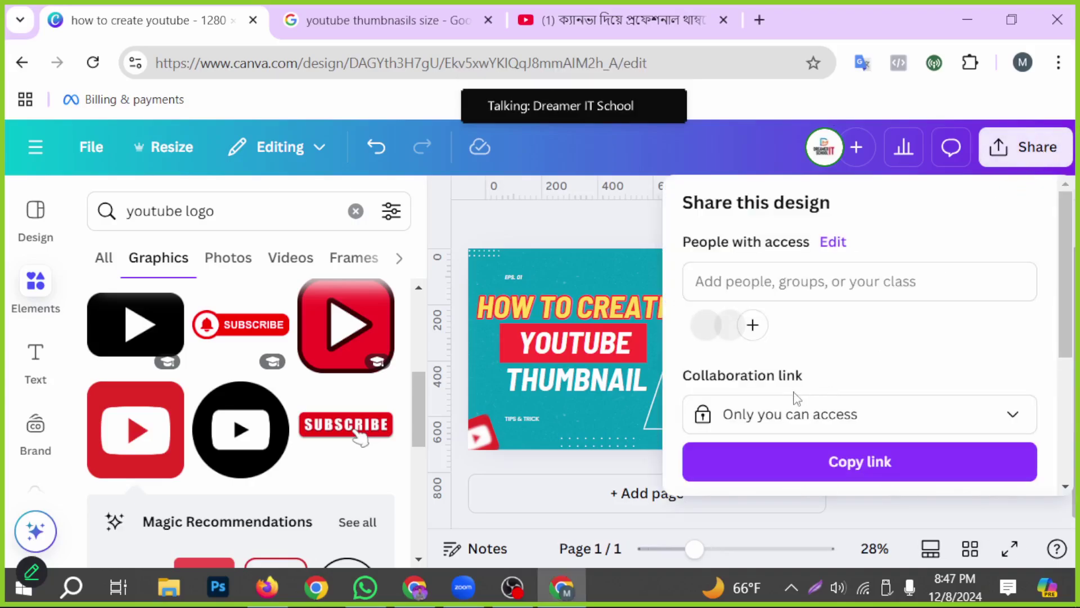
pyautogui.scroll(-2, 793, 395)
pyautogui.scroll(-2, 789, 399)
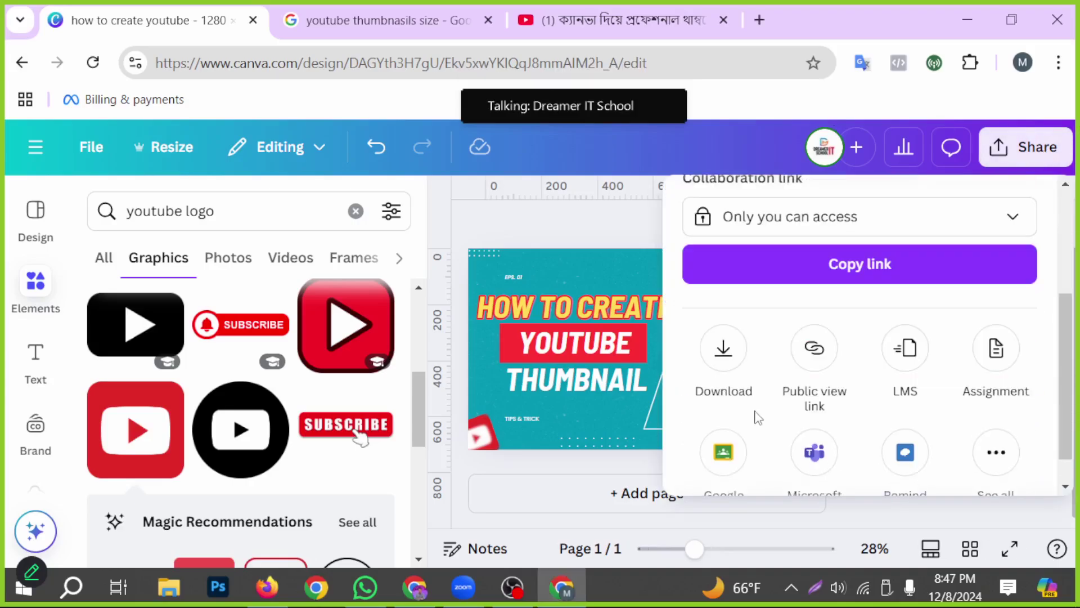
pyautogui.click(734, 346)
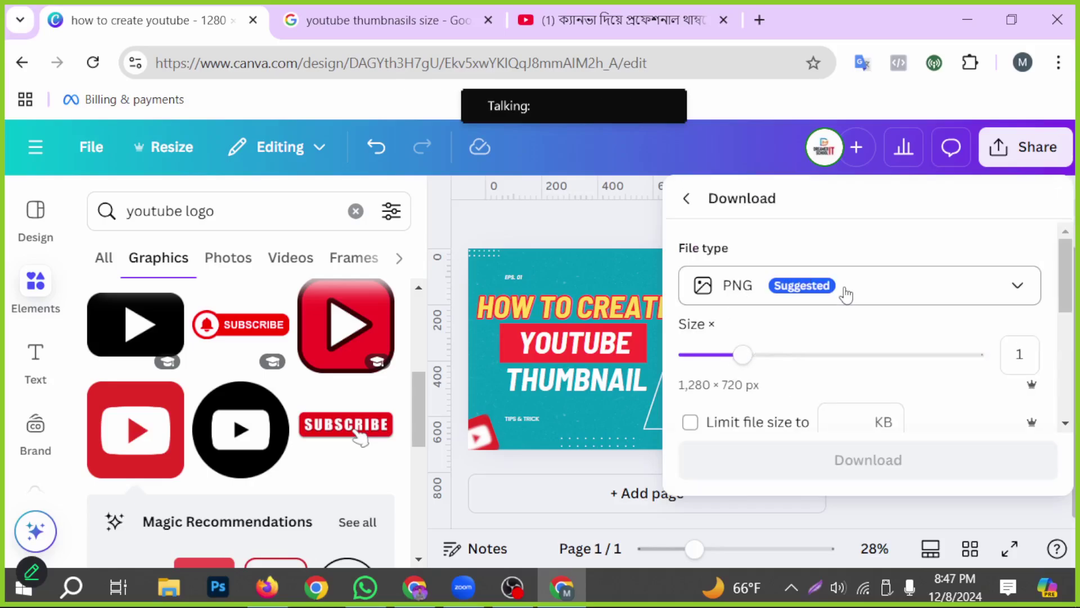
pyautogui.click(808, 292)
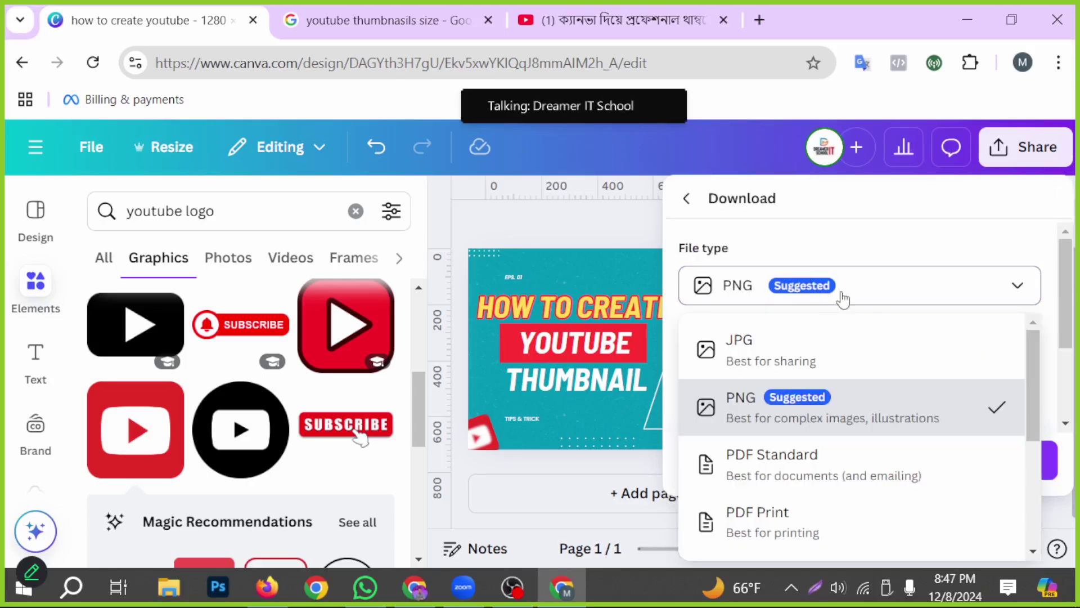
pyautogui.click(771, 356)
pyautogui.scroll(-2, 838, 371)
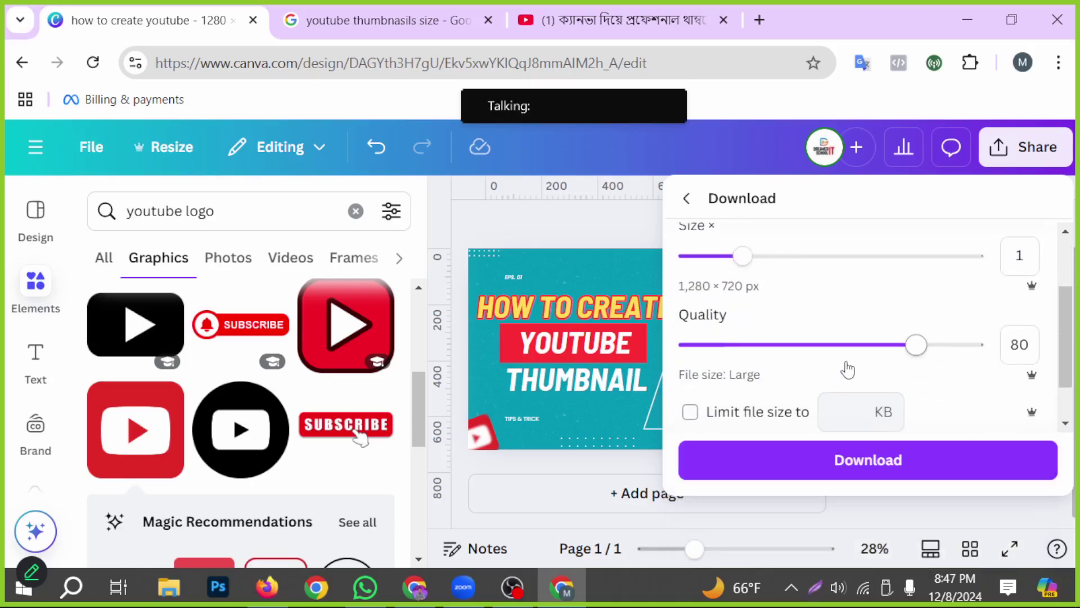
pyautogui.moveTo(915, 344); pyautogui.dragTo(974, 345)
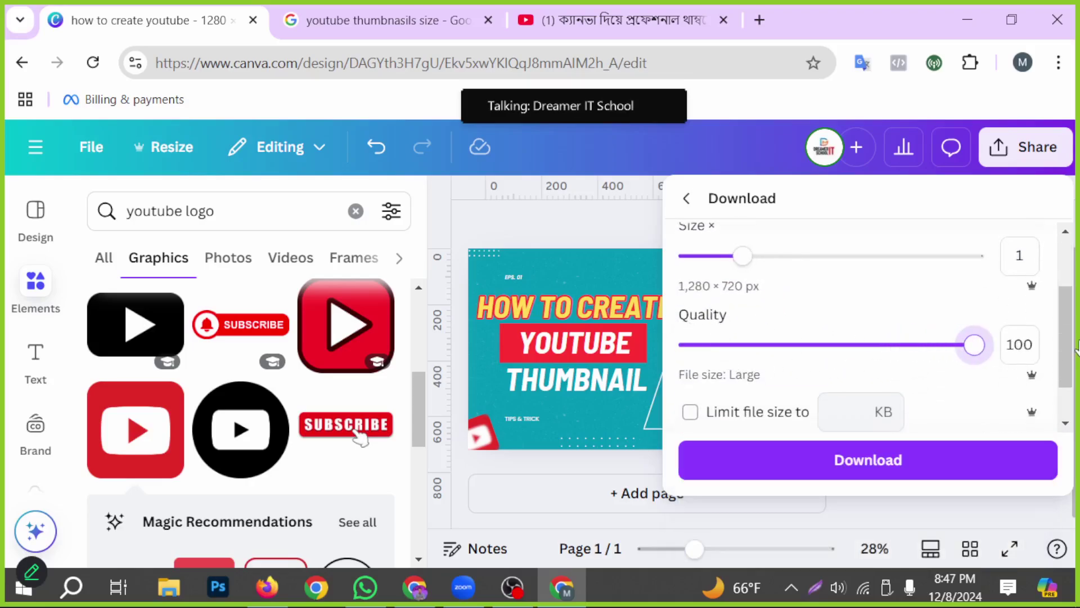
pyautogui.click(842, 459)
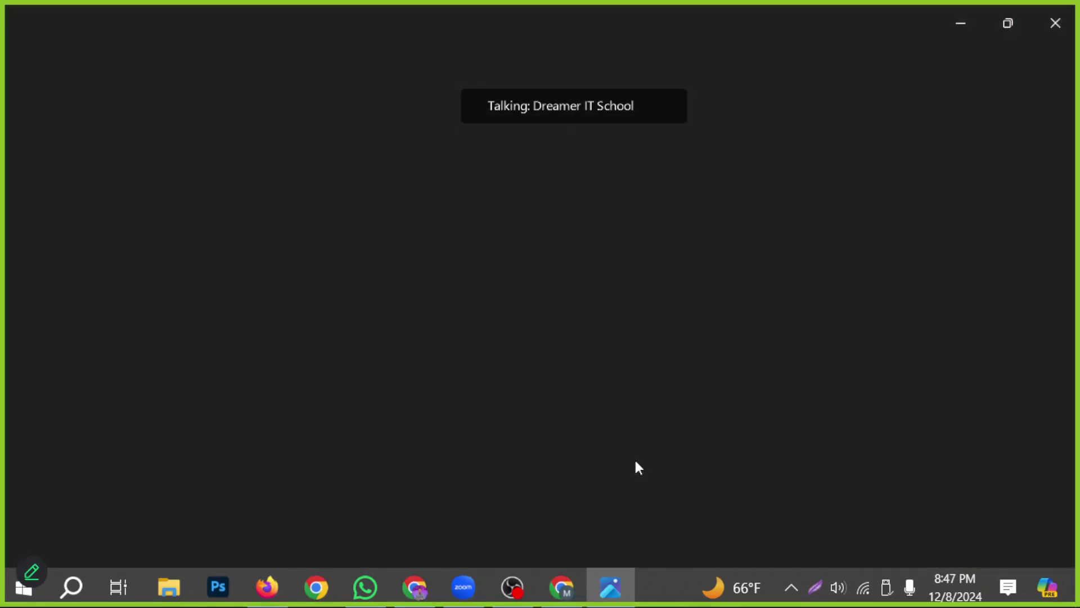
# Inspect the downloaded image "how to create youtube.jpg" up close, checking the headline text and the man's cut-out, and return to the full view.
pyautogui.scroll(3, 766, 300)
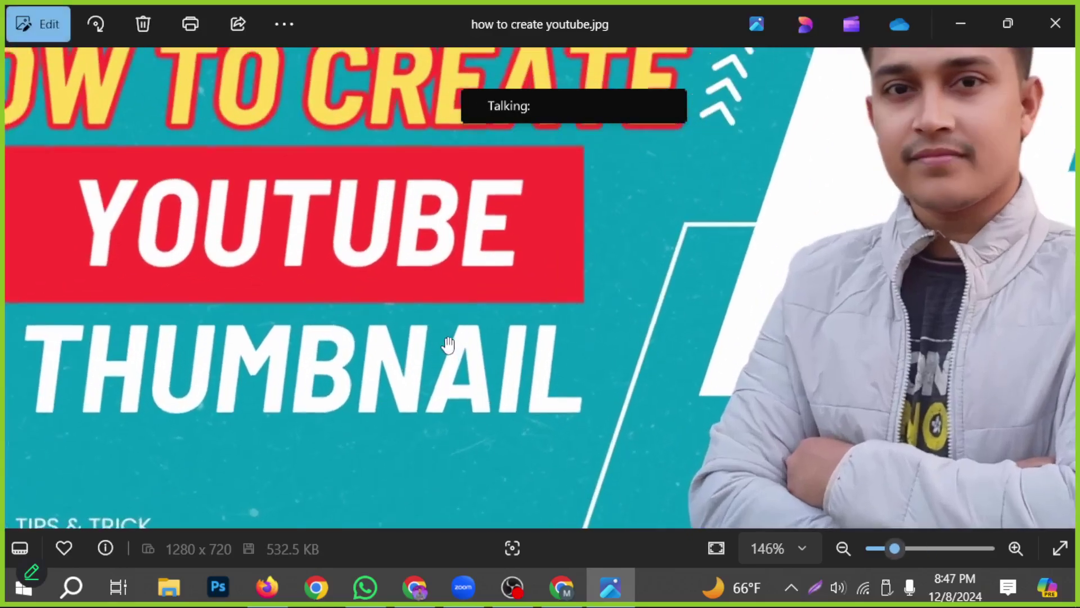
pyautogui.scroll(4, 766, 299)
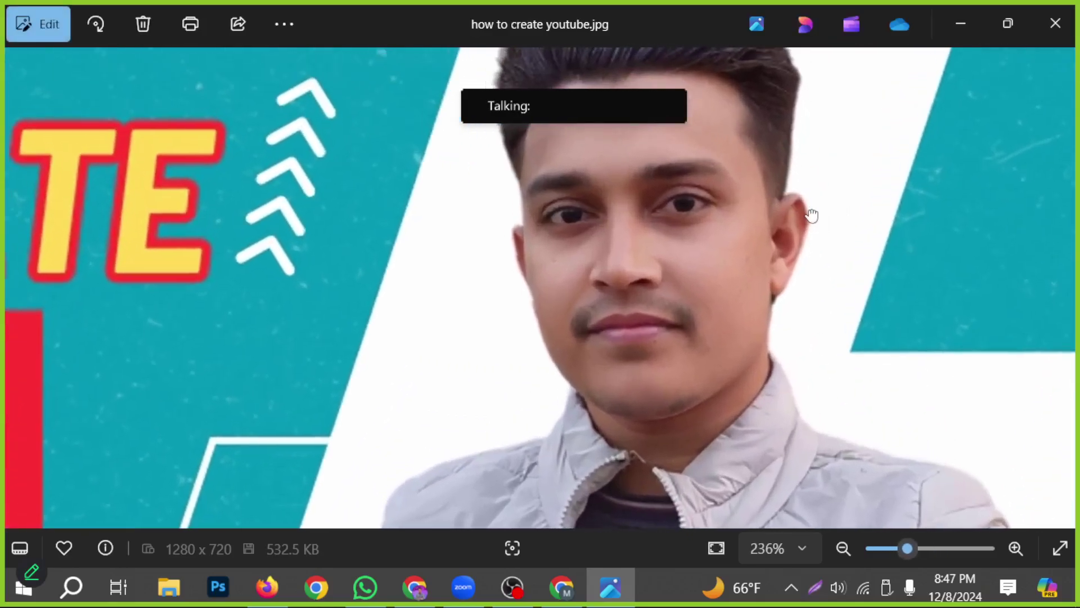
pyautogui.scroll(-2, 470, 399)
pyautogui.hscroll(-5, 354, 417)
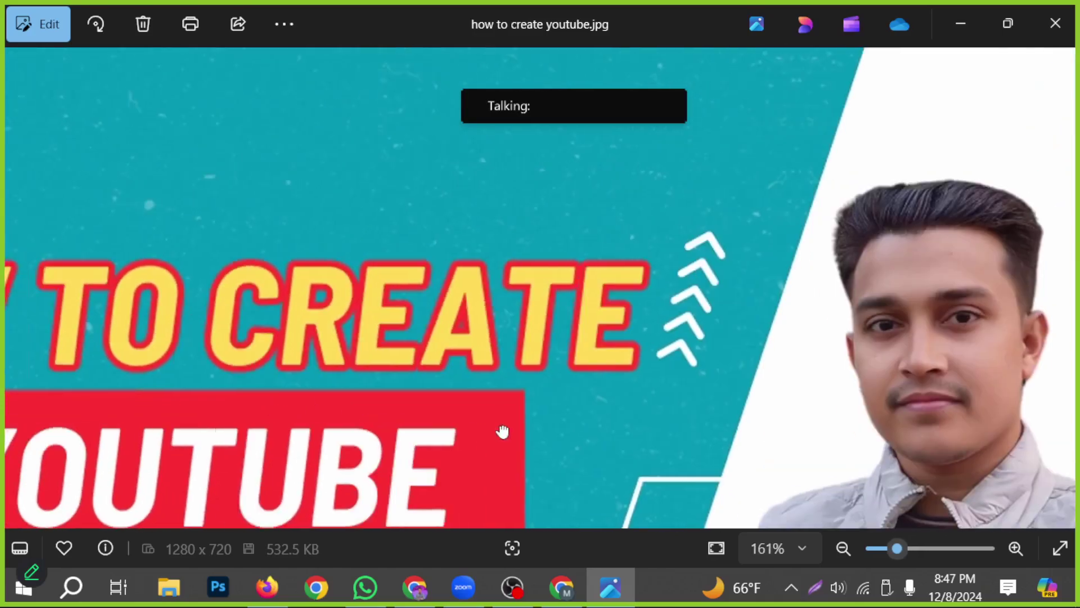
pyautogui.scroll(-3, 400, 426)
pyautogui.scroll(-1, 401, 420)
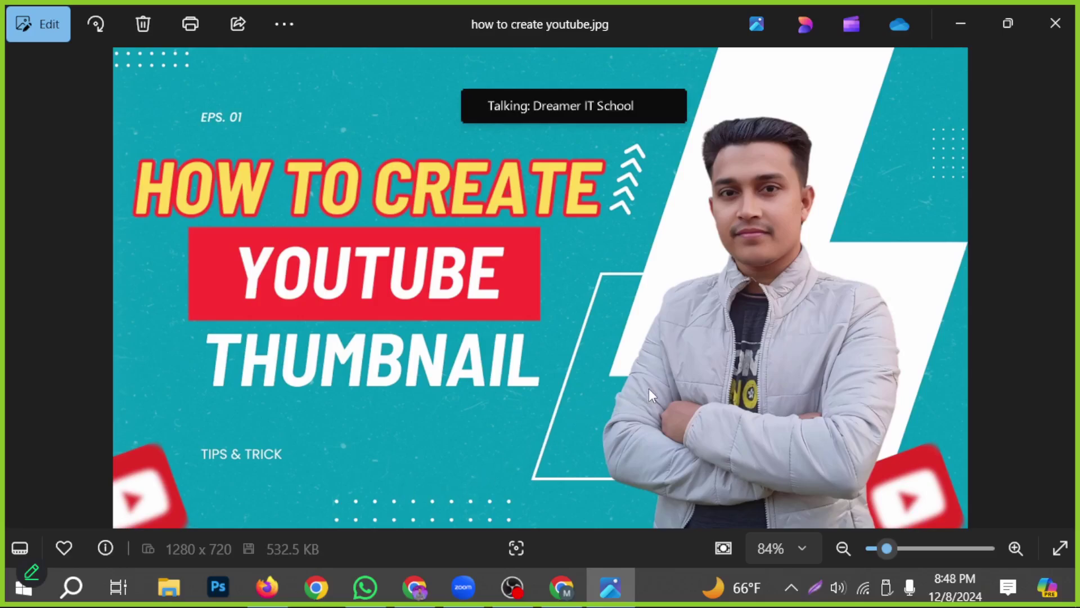
# Switch back to Chrome and open the Canva home page in a new browser tab.
pyautogui.click(575, 578)
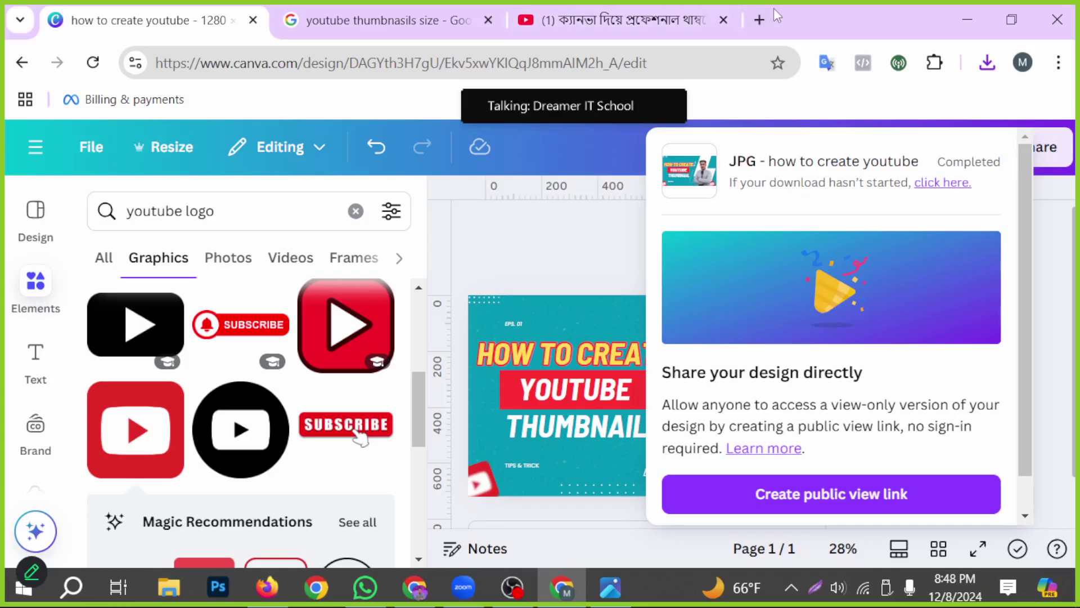
pyautogui.click(761, 18)
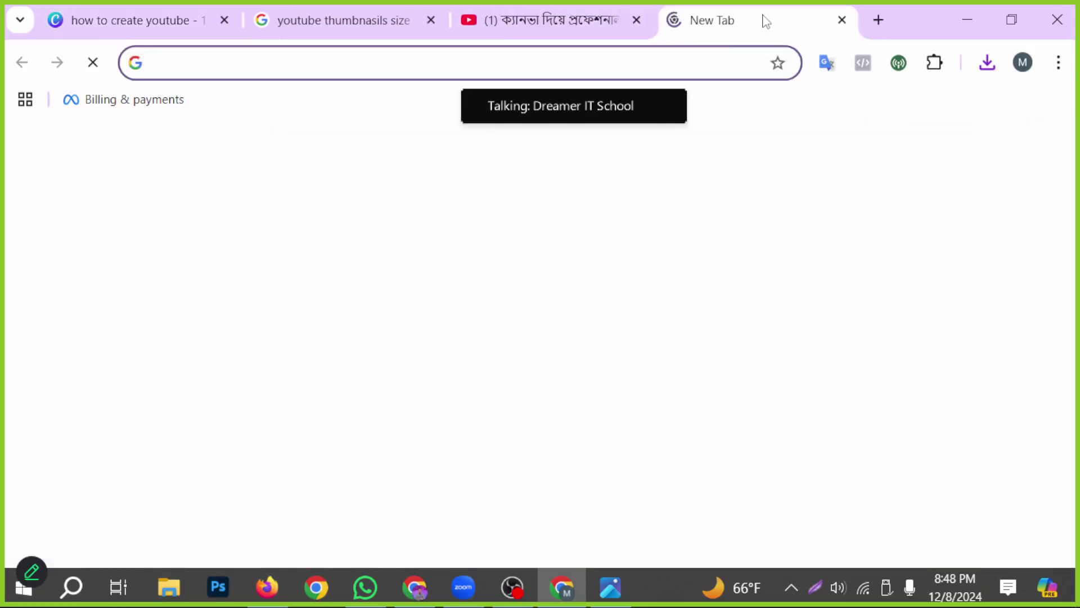
pyautogui.write('c')
pyautogui.press('Return')
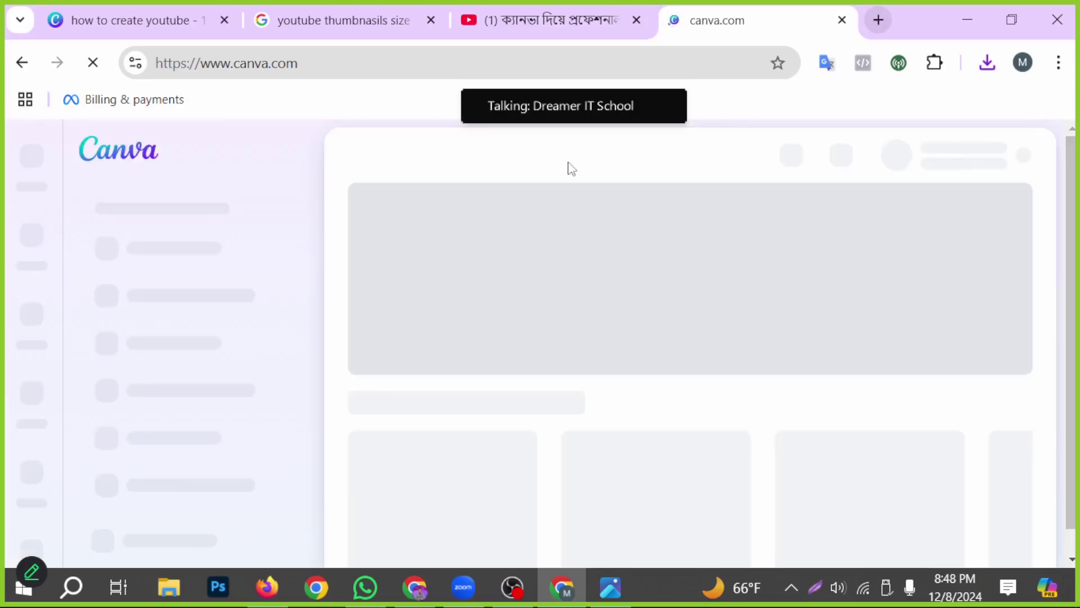
pyautogui.moveTo(555, 113)
pyautogui.moveTo(572, 107); pyautogui.dragTo(1068, 8)
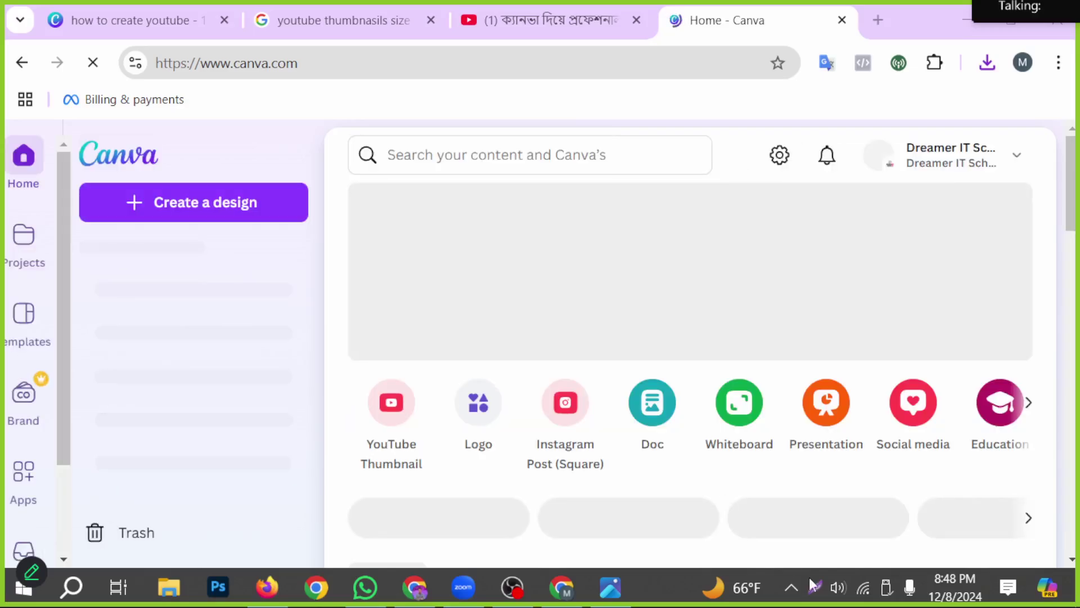
# Mark the Create a design option with a red arrow in the screenshot annotation tool and discard the capture.
pyautogui.click(814, 588)
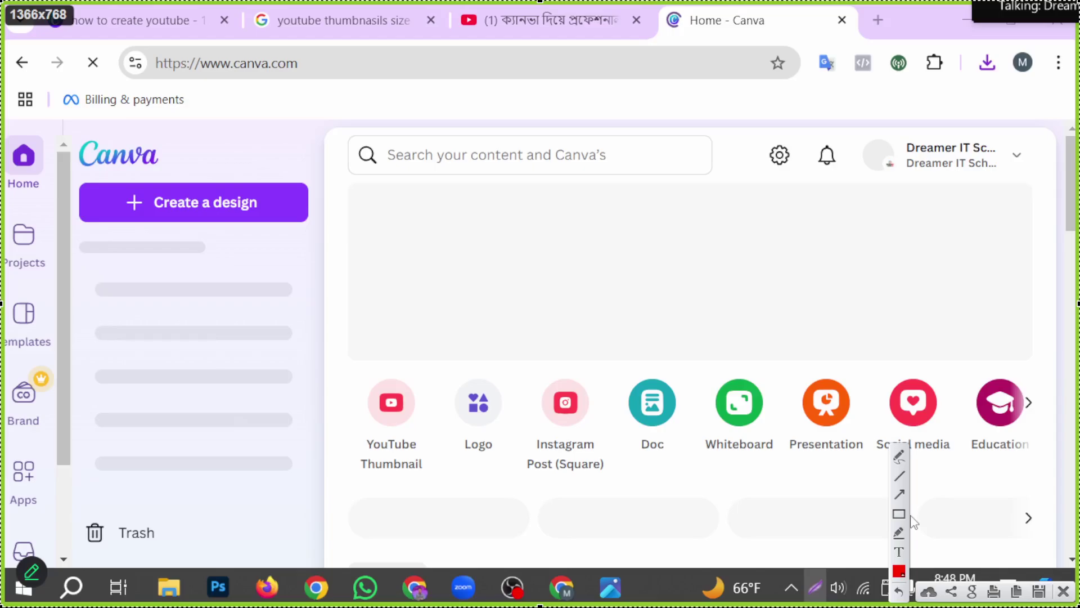
pyautogui.click(899, 494)
pyautogui.moveTo(740, 496); pyautogui.dragTo(500, 361)
pyautogui.moveTo(423, 331); pyautogui.dragTo(298, 270)
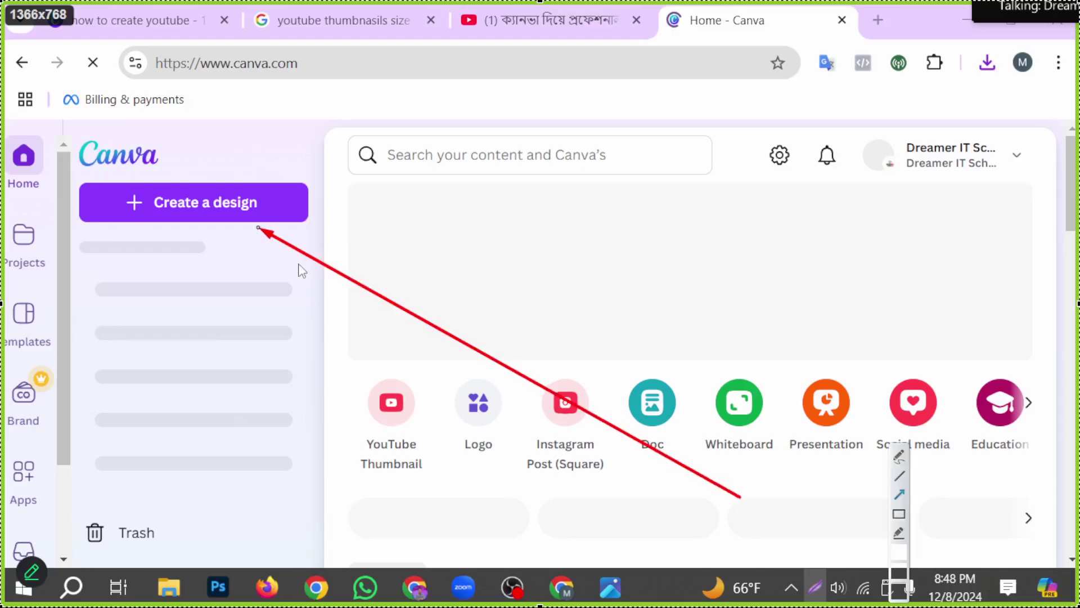
pyautogui.click(1063, 591)
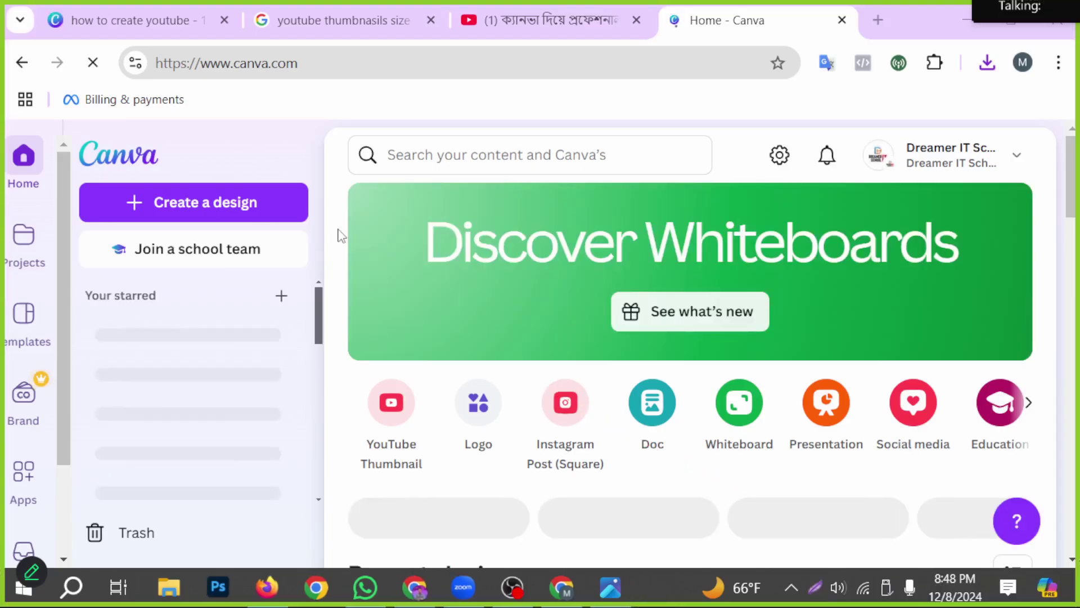
# Create a new blank design with the recent custom size of 1280 × 720 px.
pyautogui.click(295, 203)
pyautogui.scroll(-3, 197, 371)
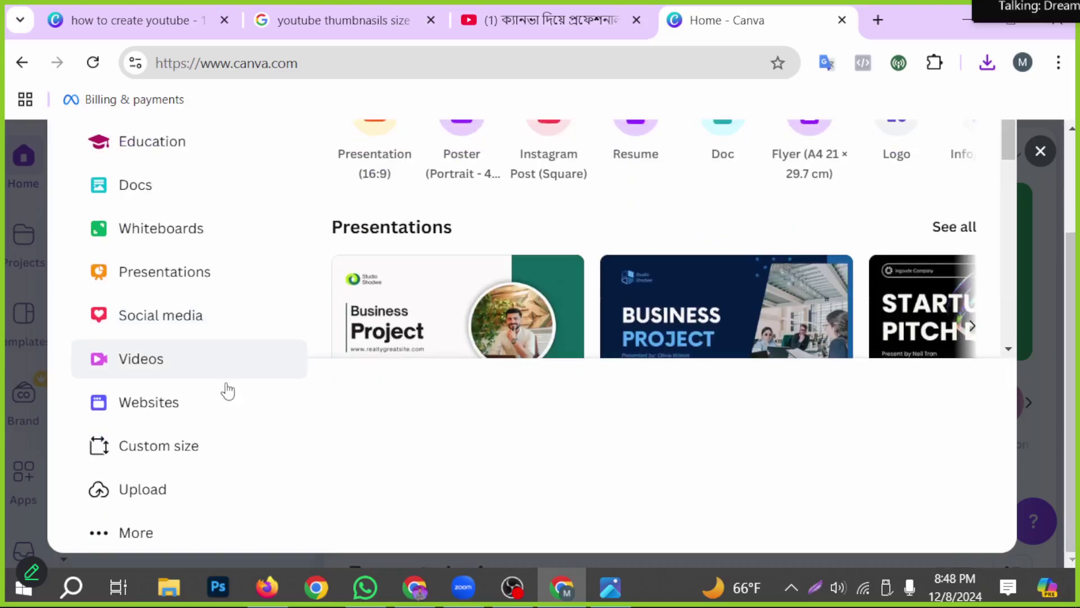
pyautogui.click(144, 456)
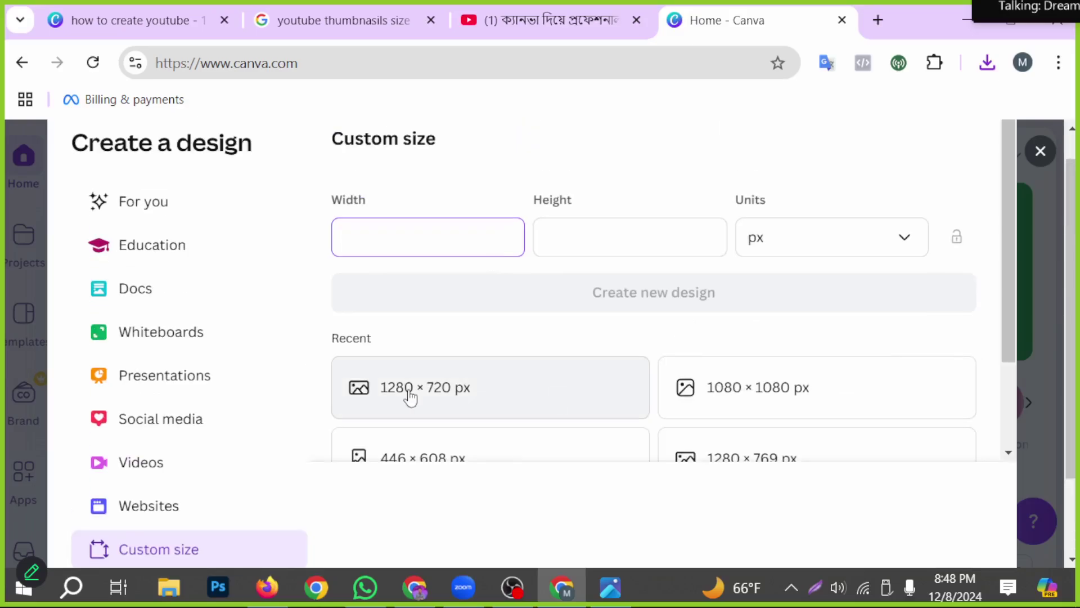
pyautogui.click(423, 397)
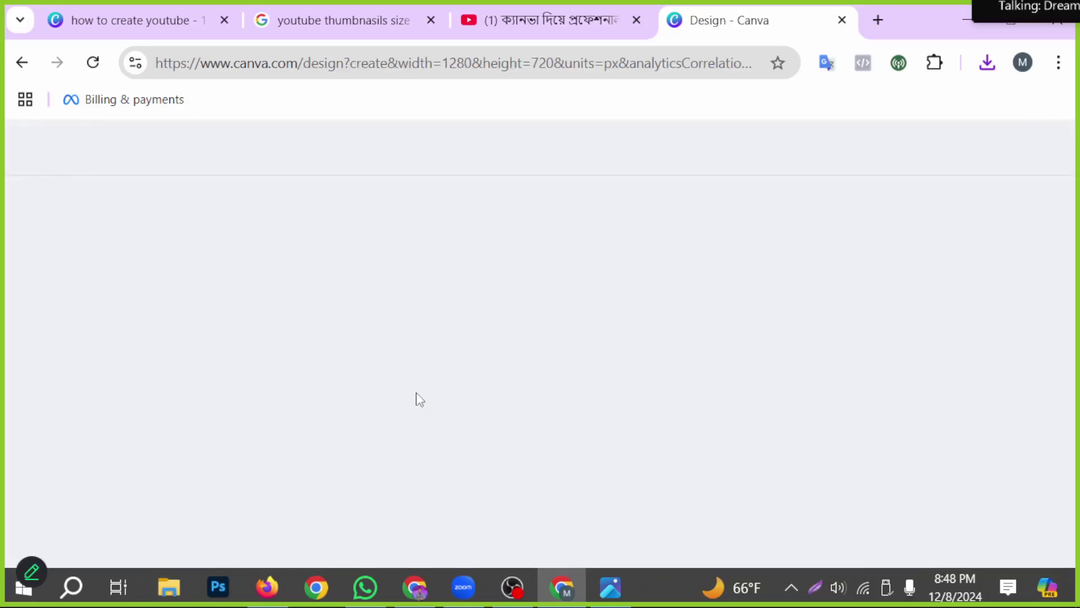
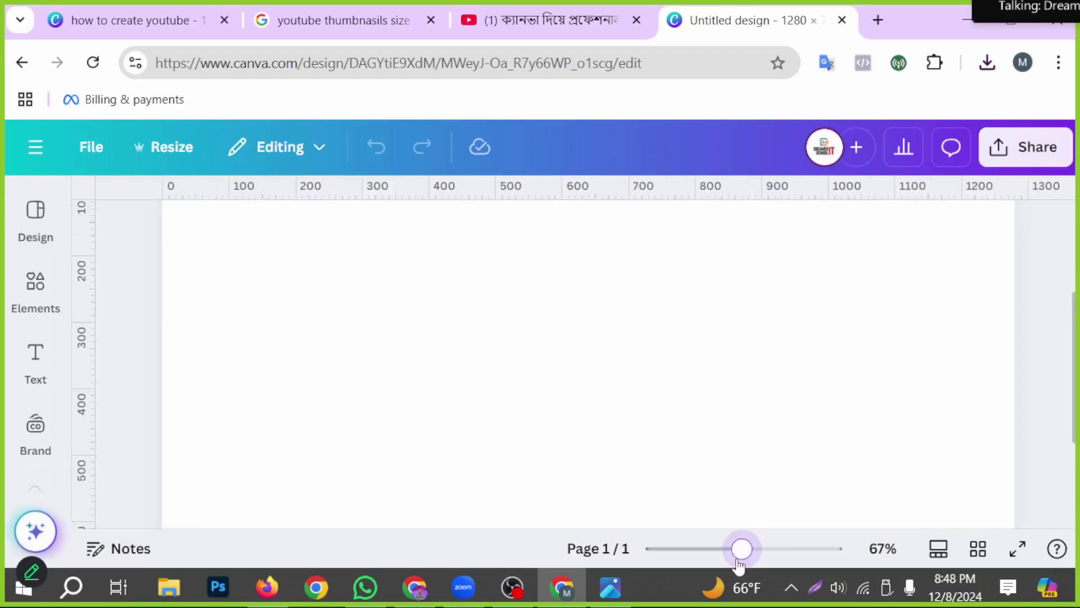
# Zoom the blank page out to 35% and search the elements library for "red gradient background".
pyautogui.moveTo(739, 563); pyautogui.dragTo(712, 563)
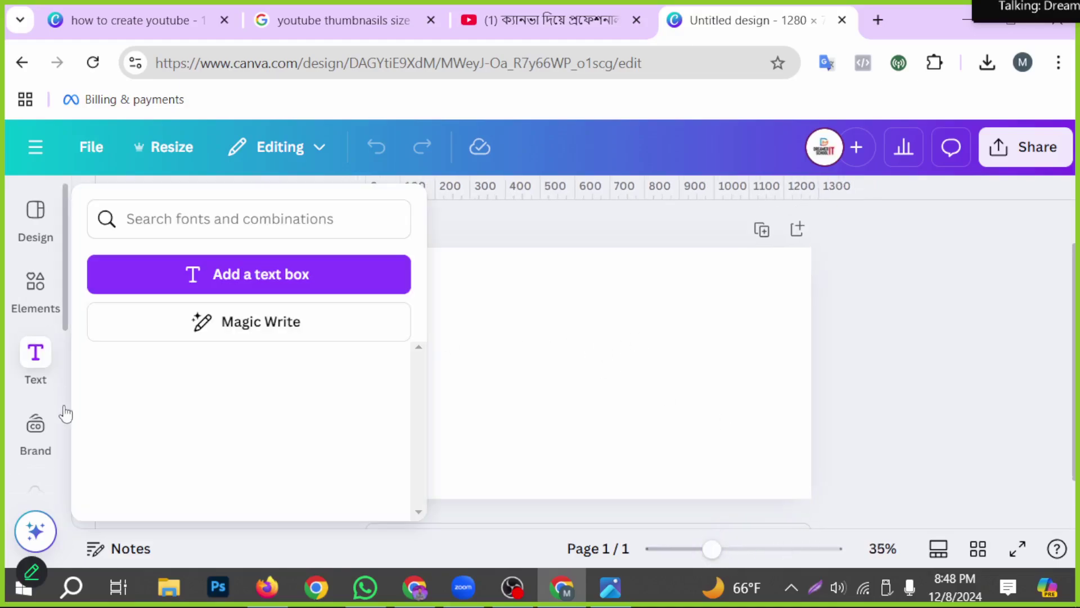
pyautogui.click(729, 366)
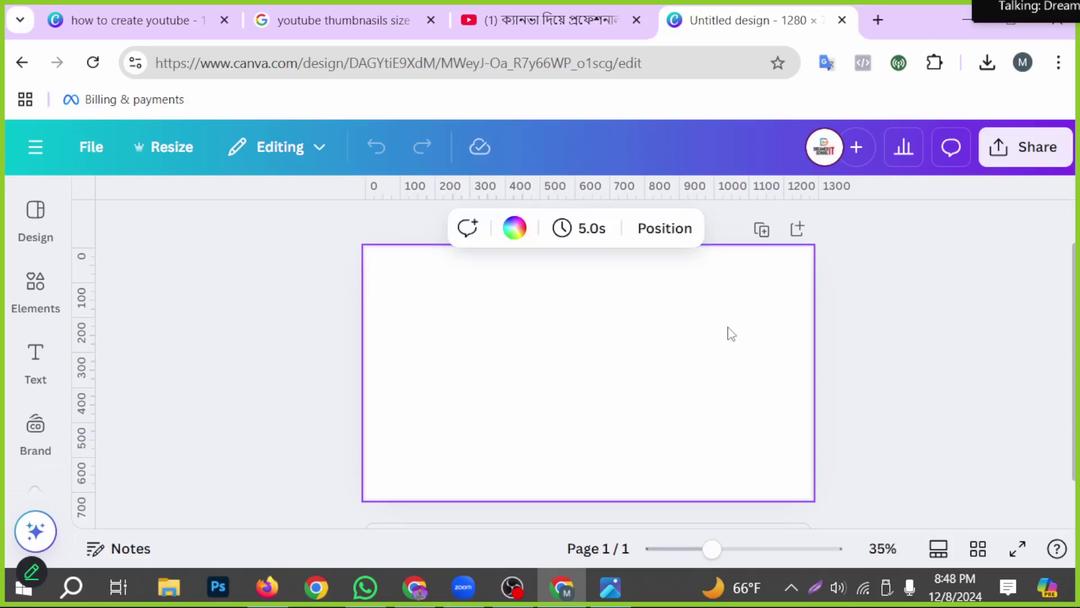
pyautogui.click(35, 234)
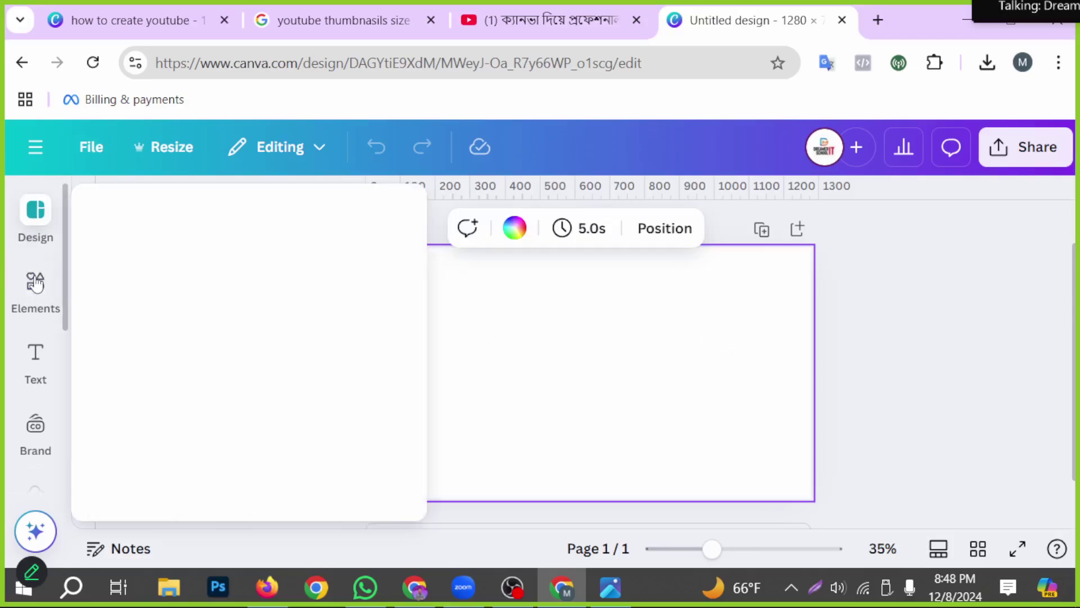
pyautogui.click(42, 293)
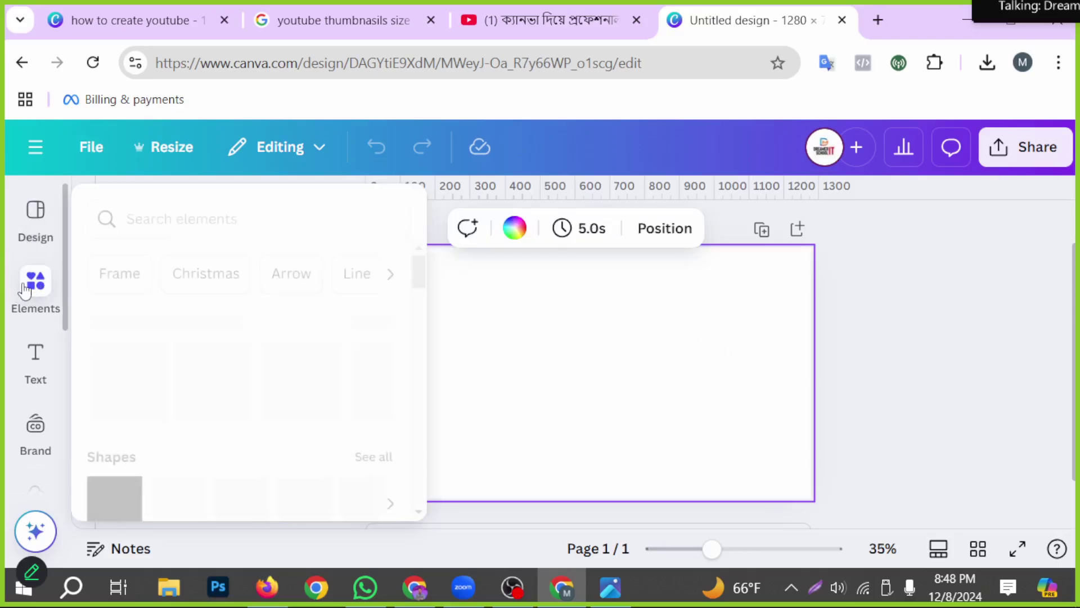
pyautogui.click(181, 219)
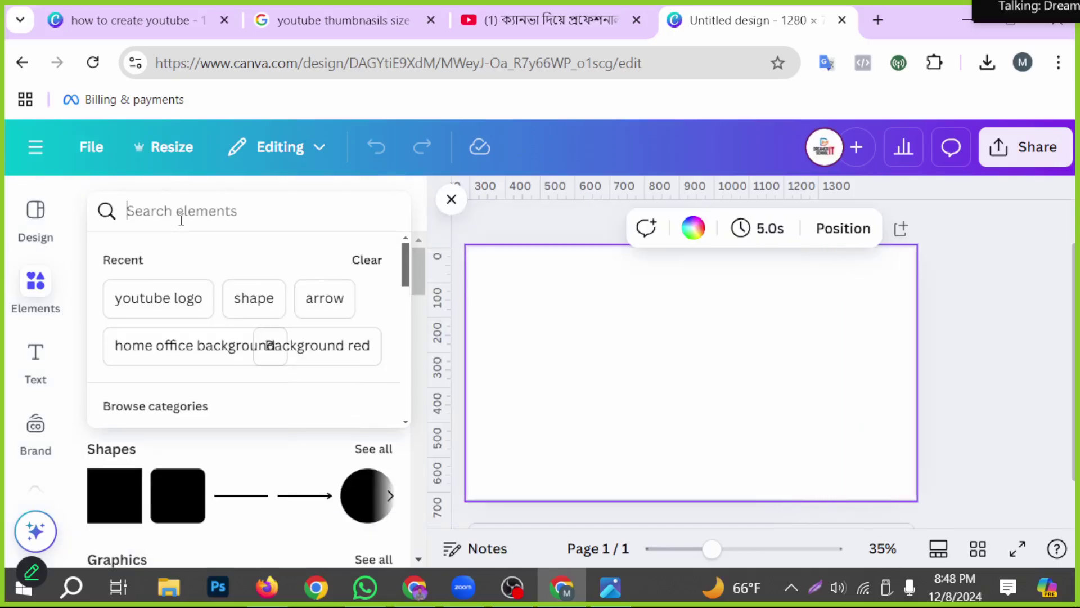
pyautogui.write('red')
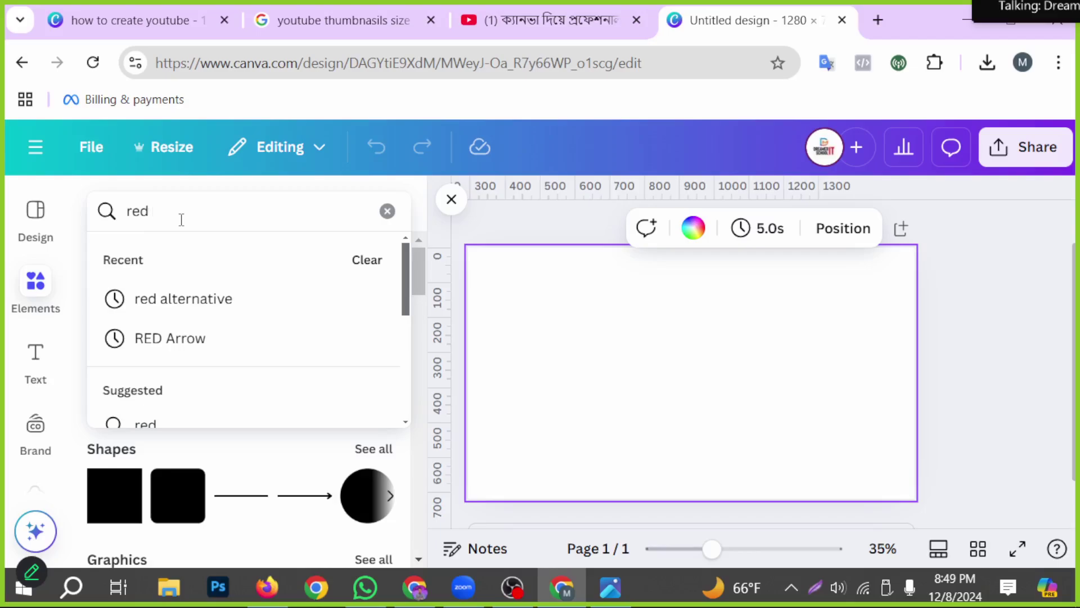
pyautogui.write(' back')
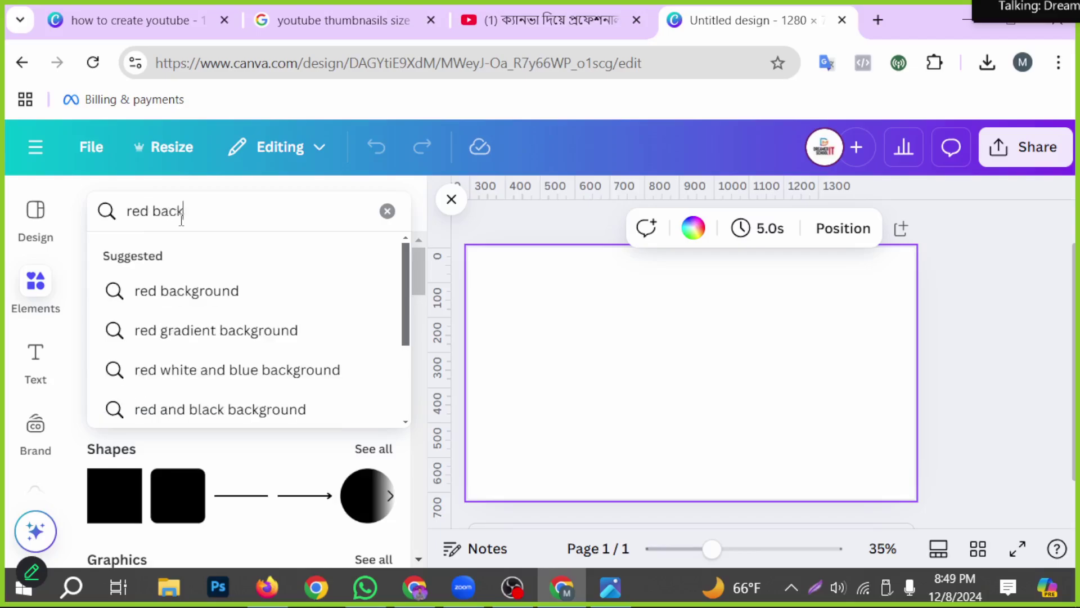
pyautogui.click(251, 332)
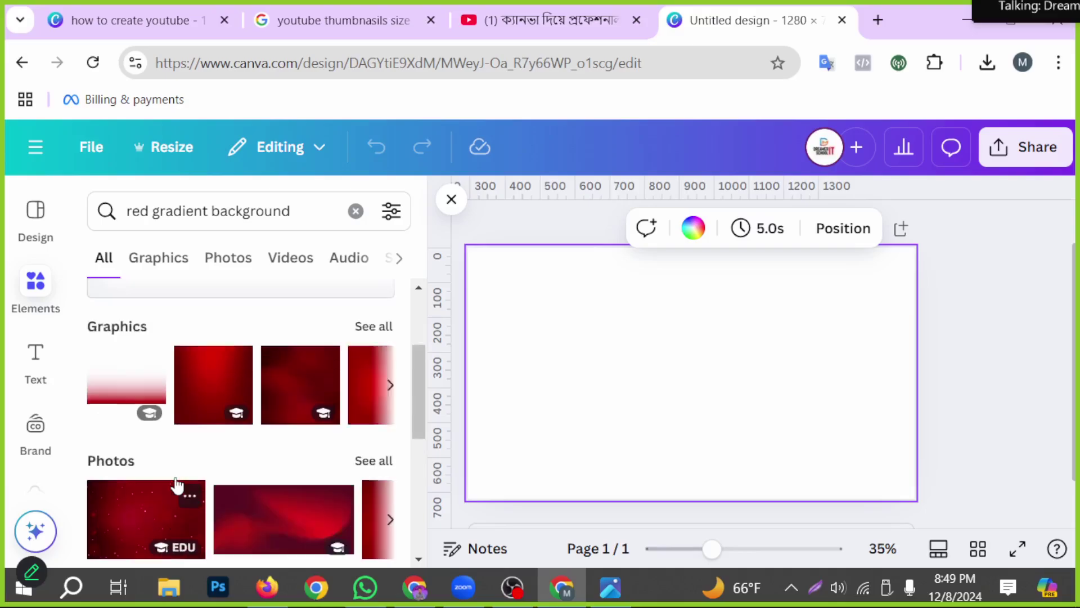
# Browse all photo results for the red gradient background and add the plain dark red one with a soft lighter centre to the page.
pyautogui.scroll(-2, 278, 410)
pyautogui.scroll(2, 273, 414)
pyautogui.scroll(-3, 270, 416)
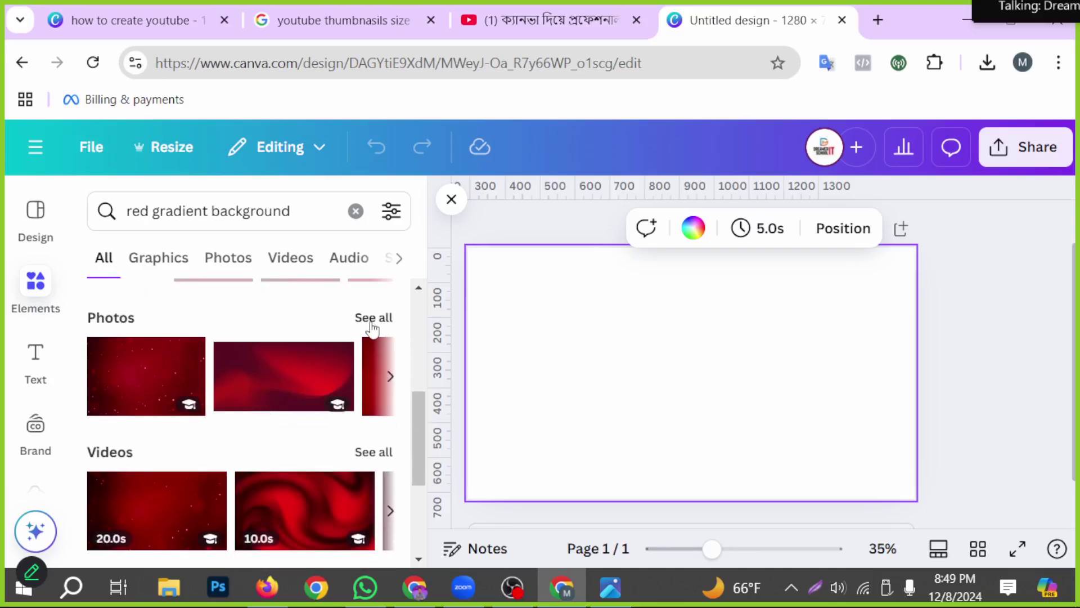
pyautogui.click(367, 326)
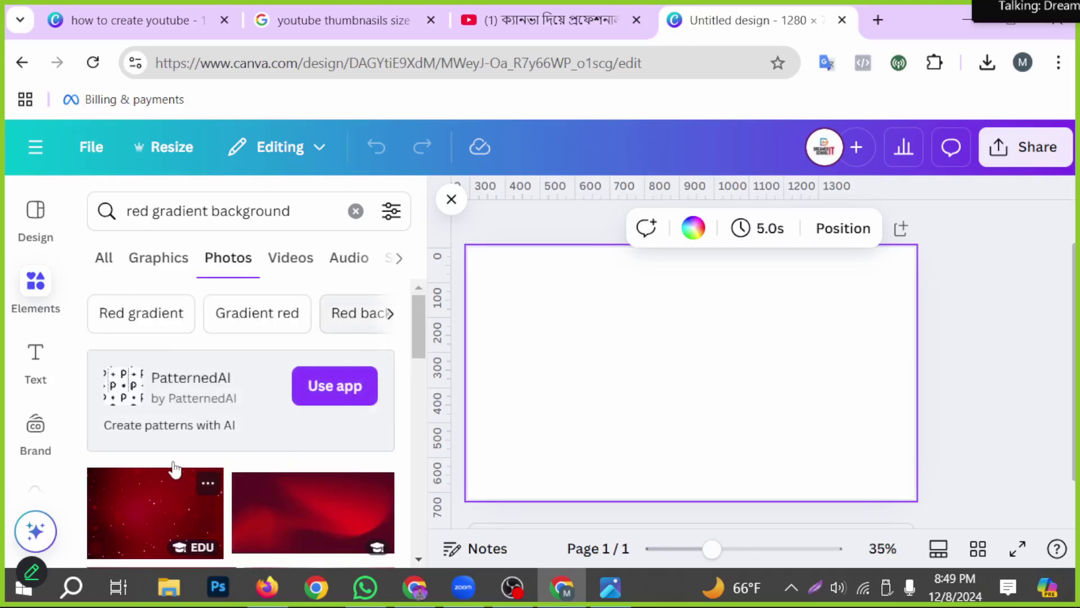
pyautogui.scroll(-3, 174, 461)
pyautogui.scroll(-2, 177, 450)
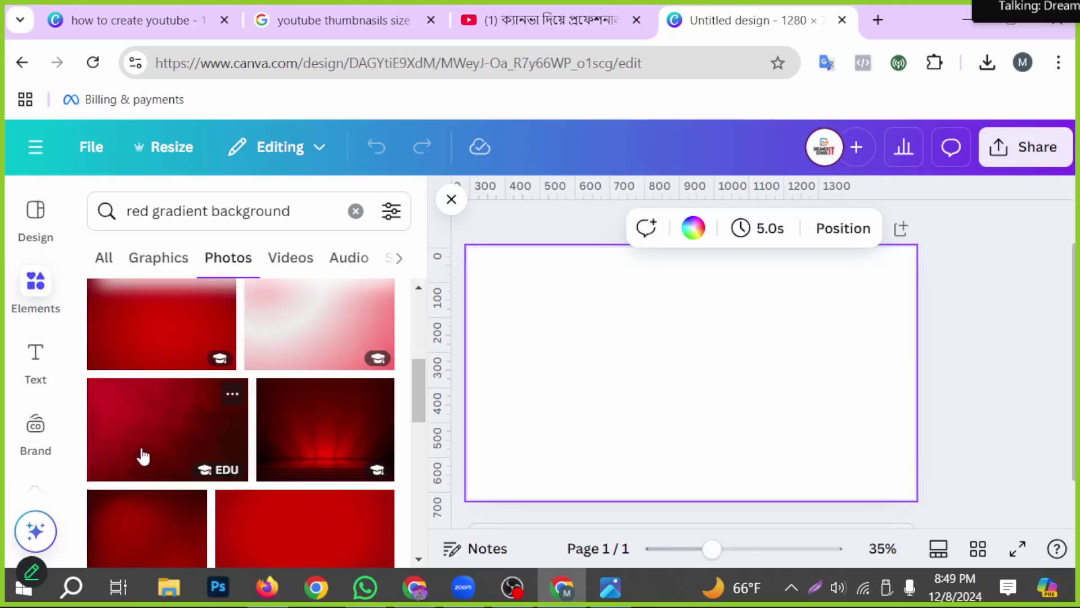
pyautogui.scroll(-5, 144, 455)
pyautogui.scroll(-2, 132, 447)
pyautogui.scroll(2, 133, 447)
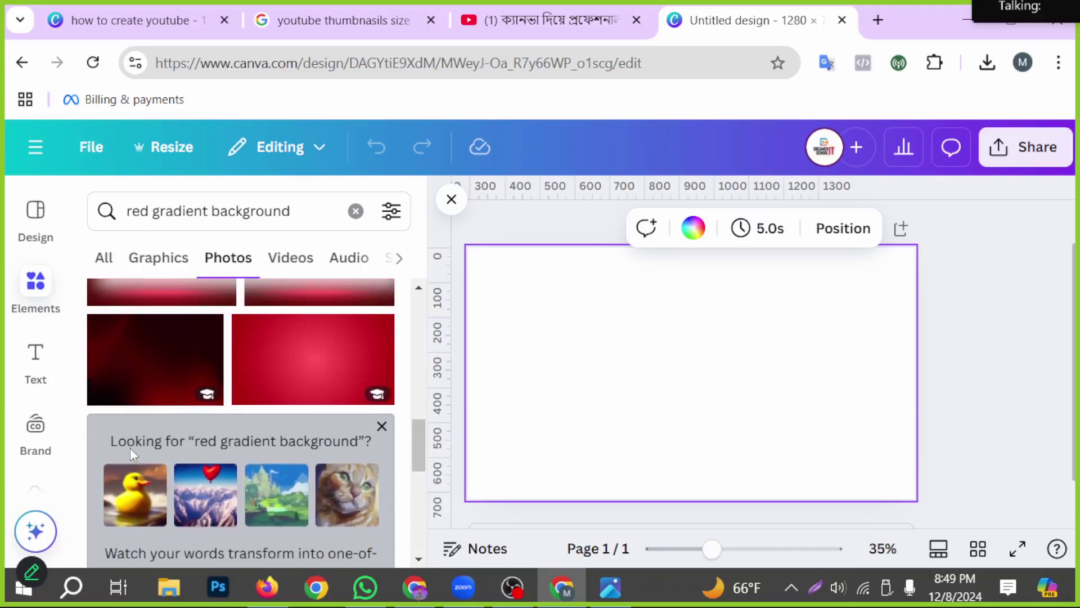
pyautogui.scroll(-5, 112, 439)
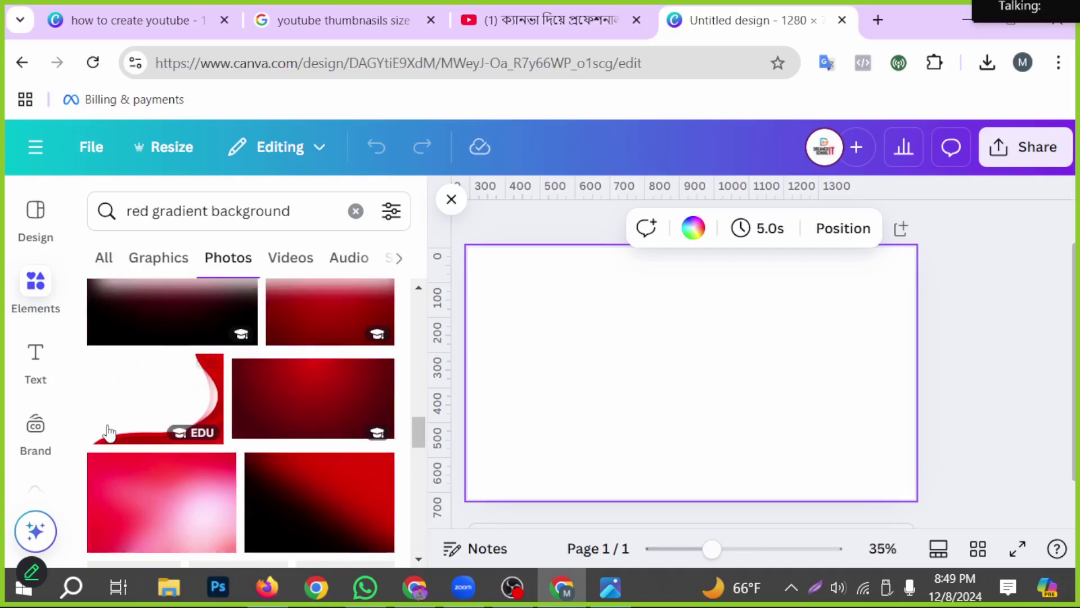
pyautogui.scroll(-3, 108, 433)
pyautogui.scroll(-2, 104, 435)
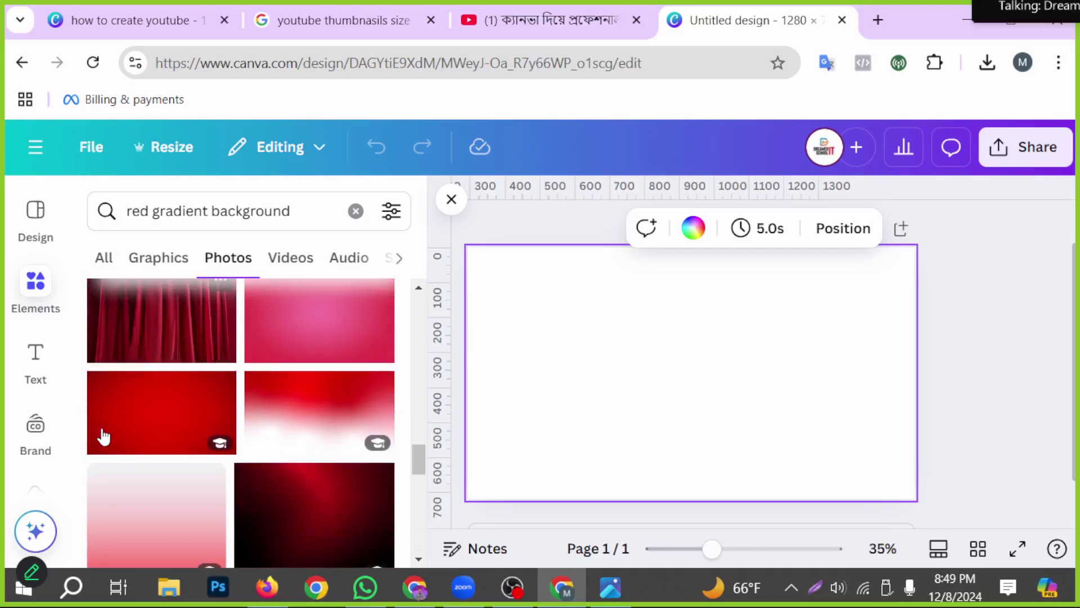
pyautogui.scroll(-5, 103, 435)
pyautogui.scroll(-3, 103, 435)
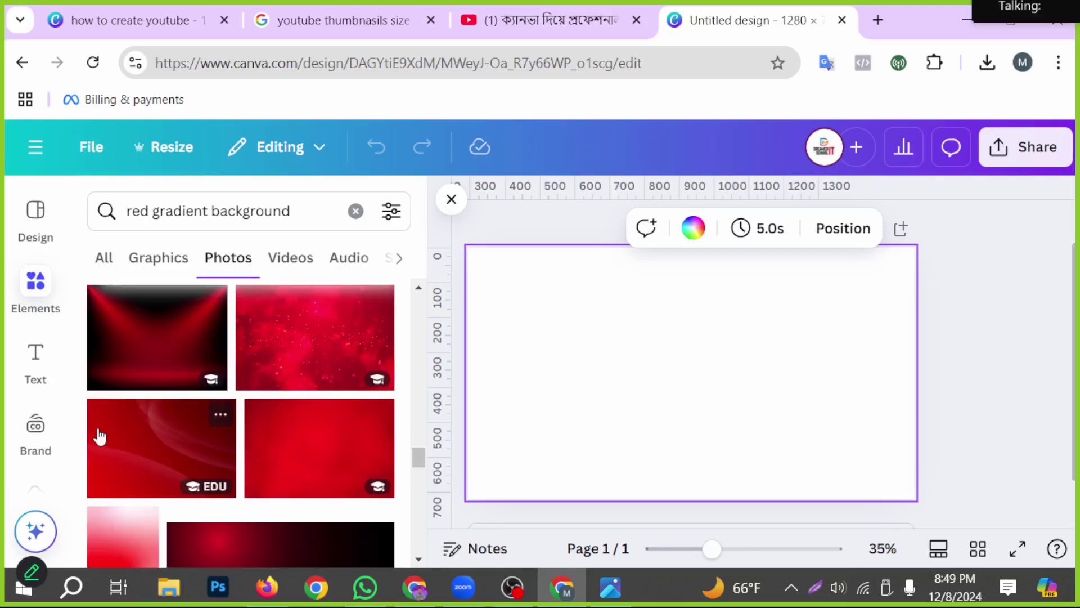
pyautogui.scroll(-3, 108, 436)
pyautogui.scroll(-2, 143, 430)
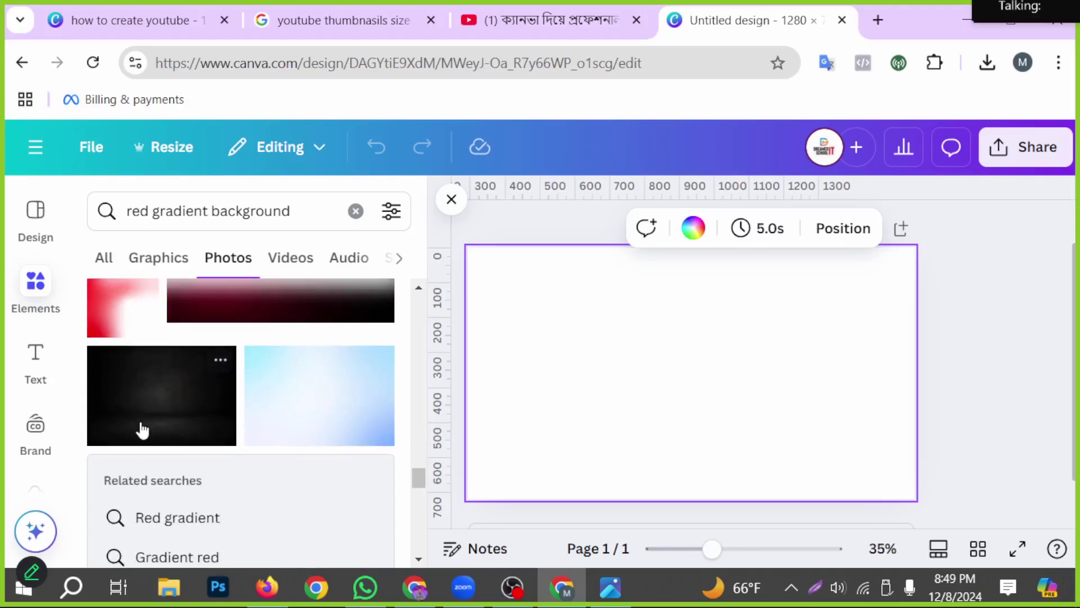
pyautogui.scroll(-5, 143, 430)
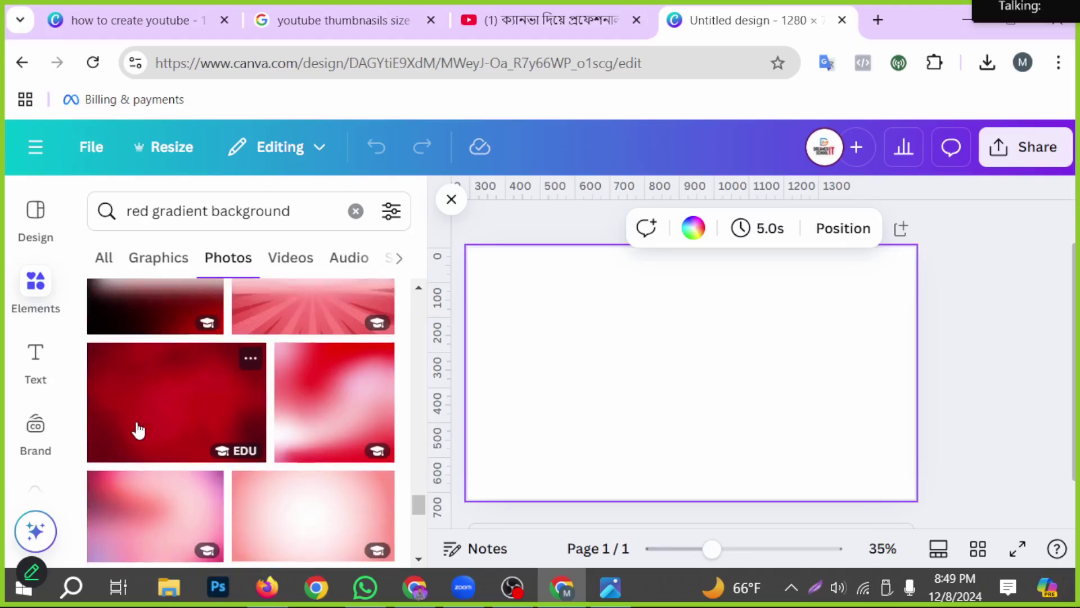
pyautogui.scroll(-6, 137, 431)
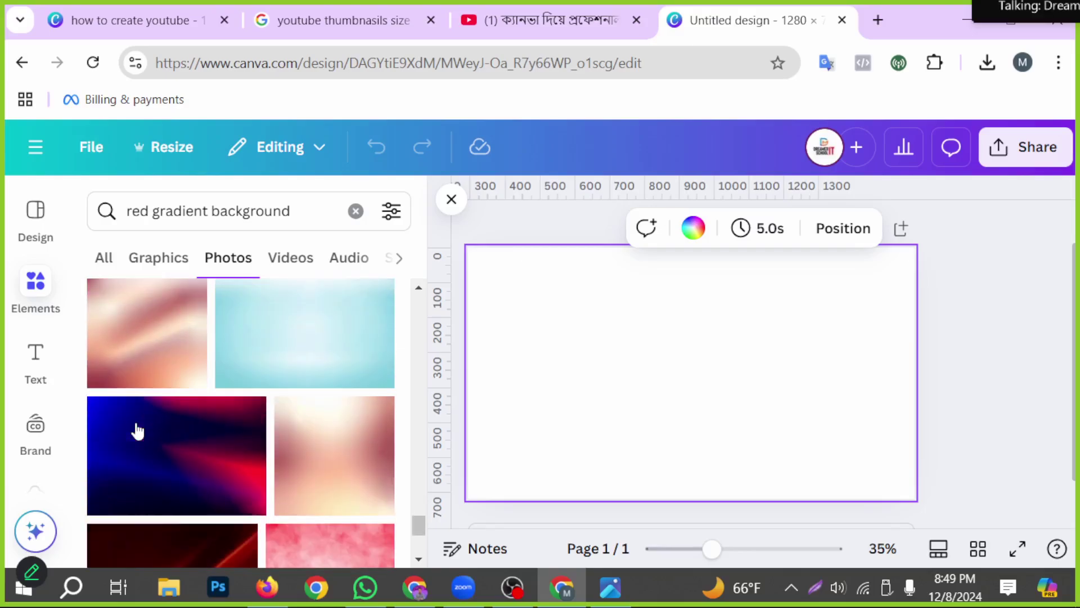
pyautogui.scroll(2, 136, 431)
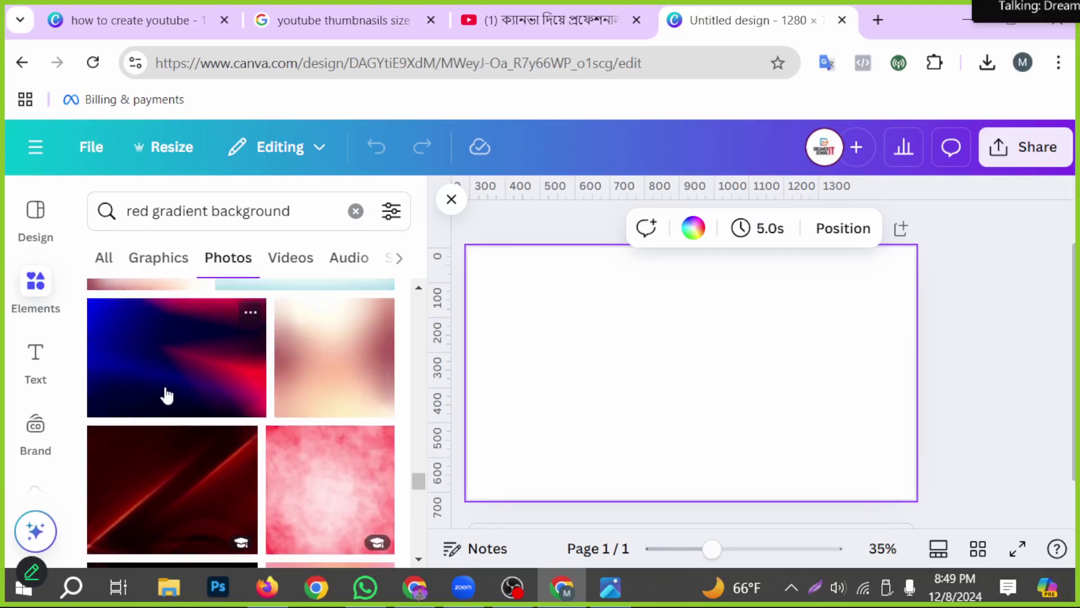
pyautogui.scroll(-5, 177, 391)
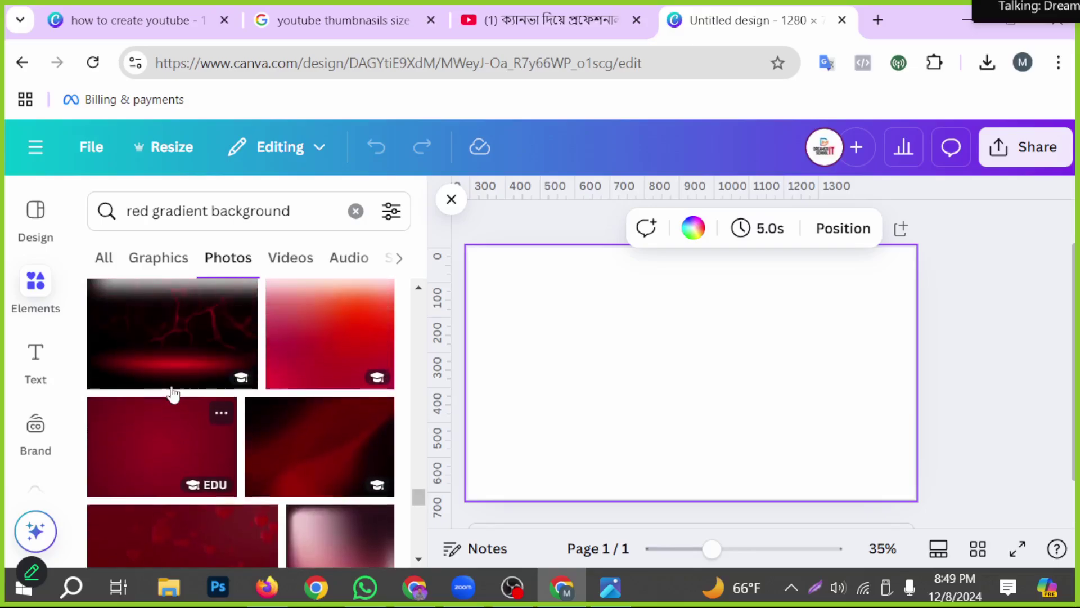
pyautogui.click(170, 469)
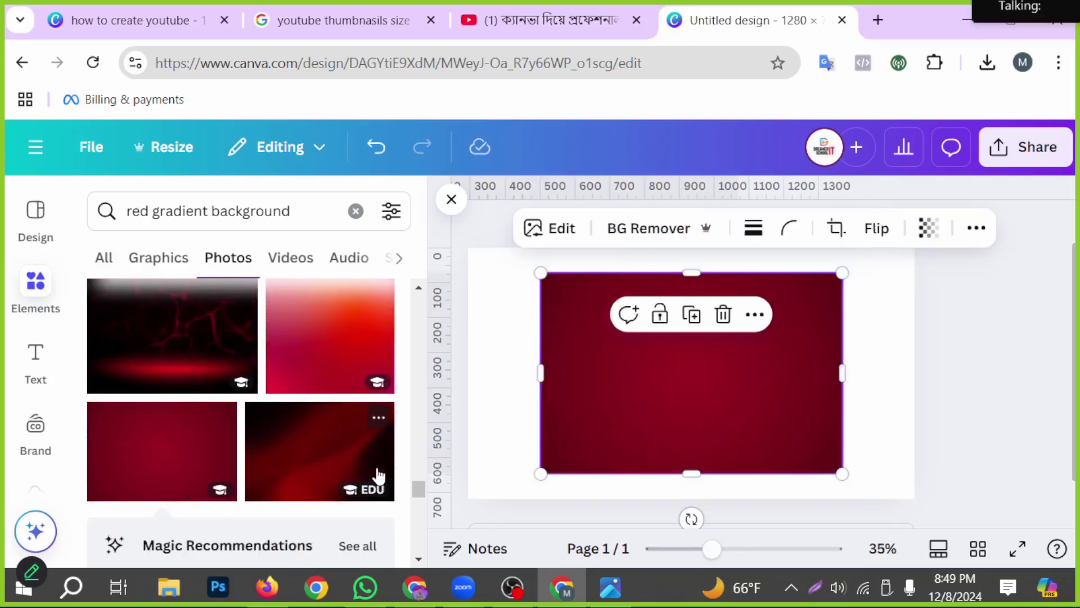
# Stretch the red gradient photo horizontally toward the page's right edge.
pyautogui.click(932, 432)
pyautogui.click(742, 351)
pyautogui.moveTo(846, 369); pyautogui.dragTo(901, 357)
# Set the red gradient photo as the page background.
pyautogui.click(976, 228)
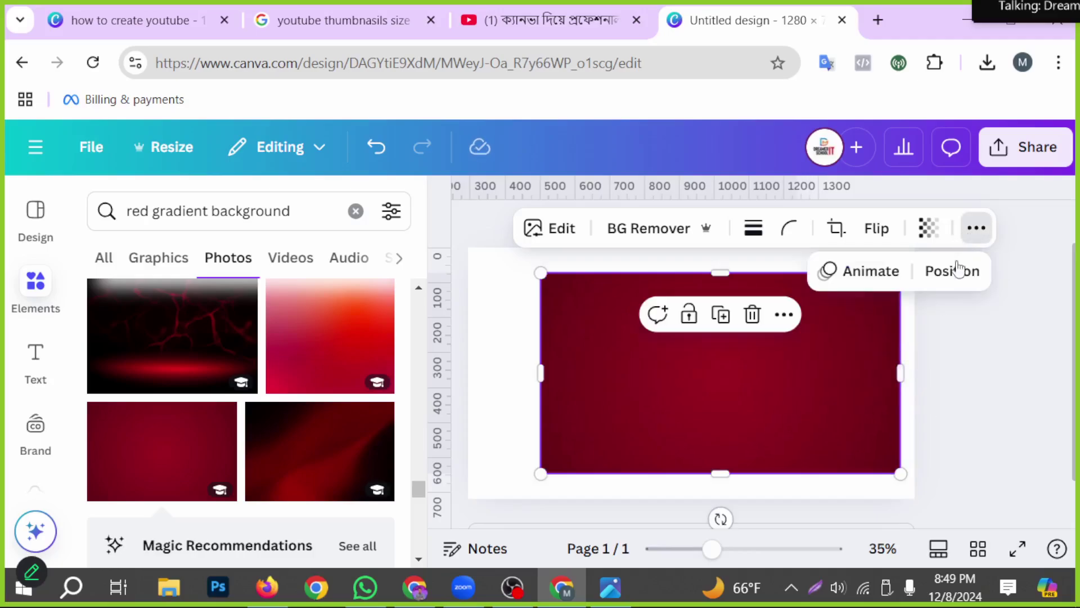
pyautogui.scroll(-2, 789, 363)
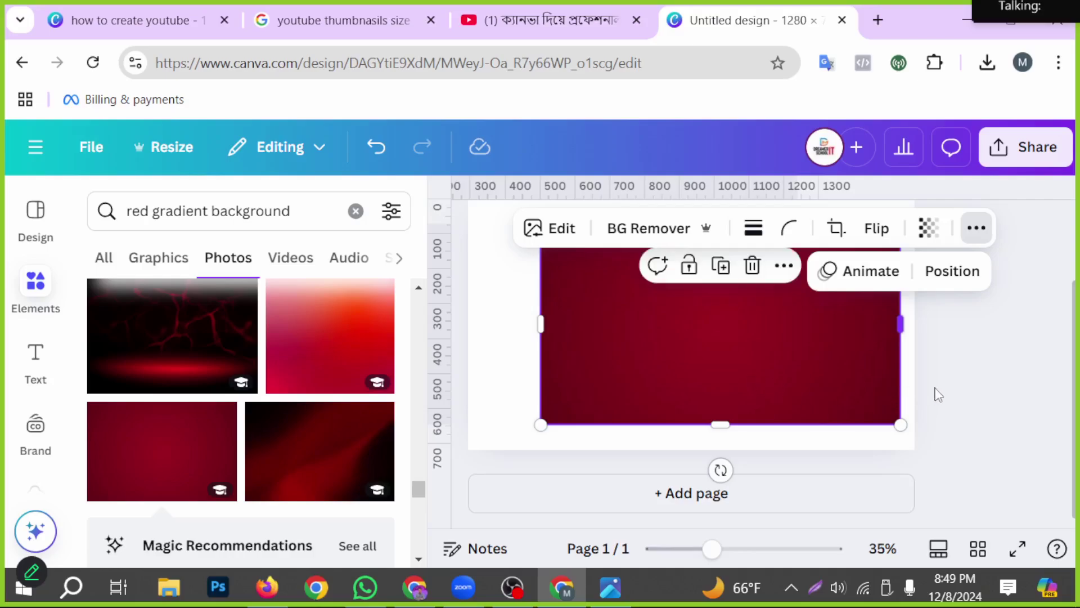
pyautogui.click(741, 369)
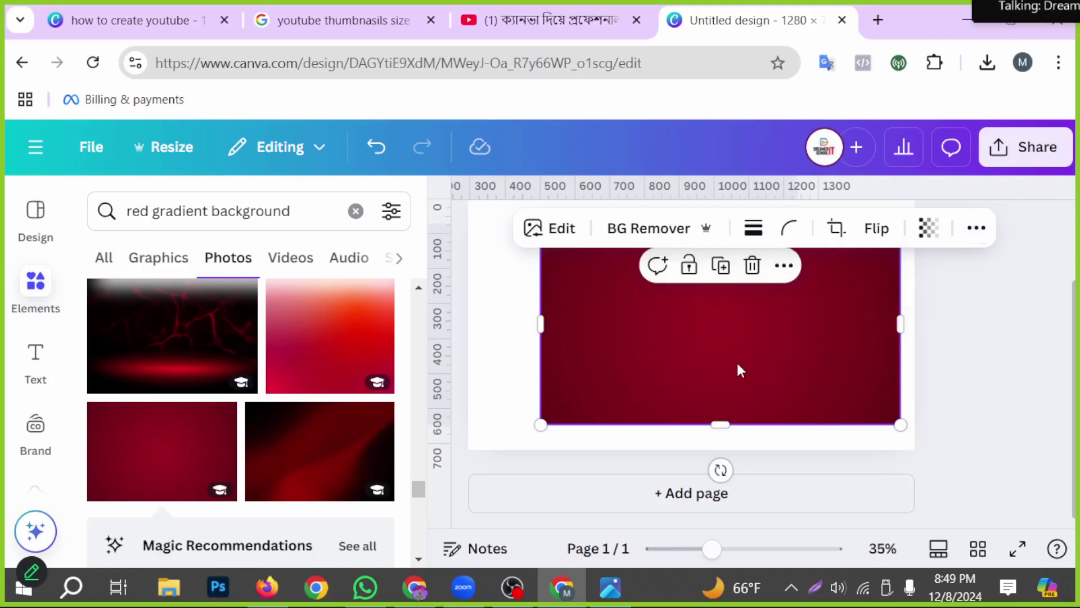
pyautogui.click(783, 265)
pyautogui.scroll(-3, 819, 427)
pyautogui.scroll(-3, 871, 473)
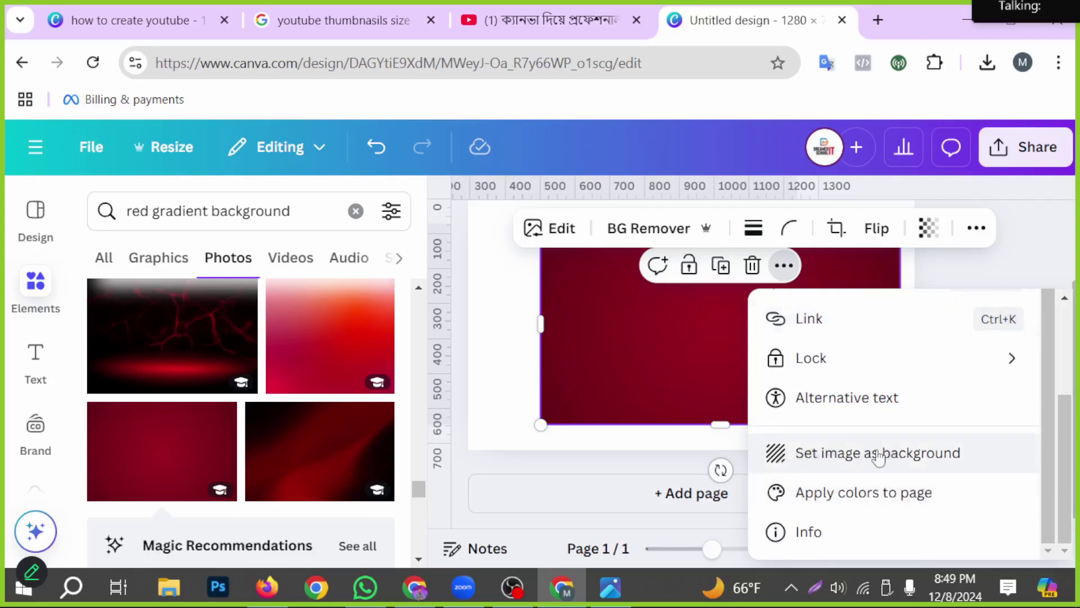
pyautogui.click(910, 465)
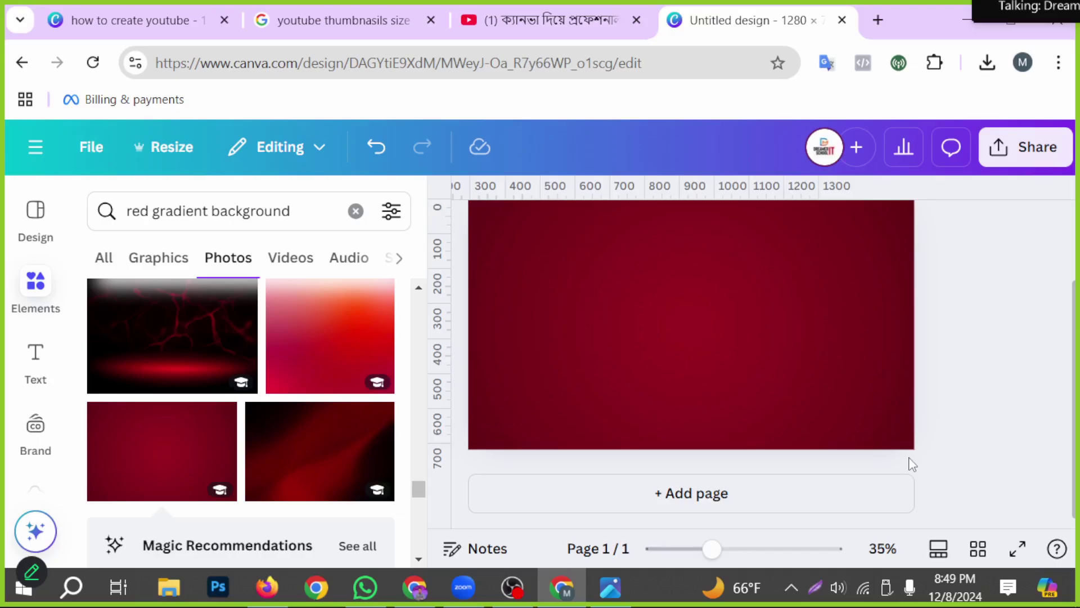
pyautogui.scroll(3, 782, 451)
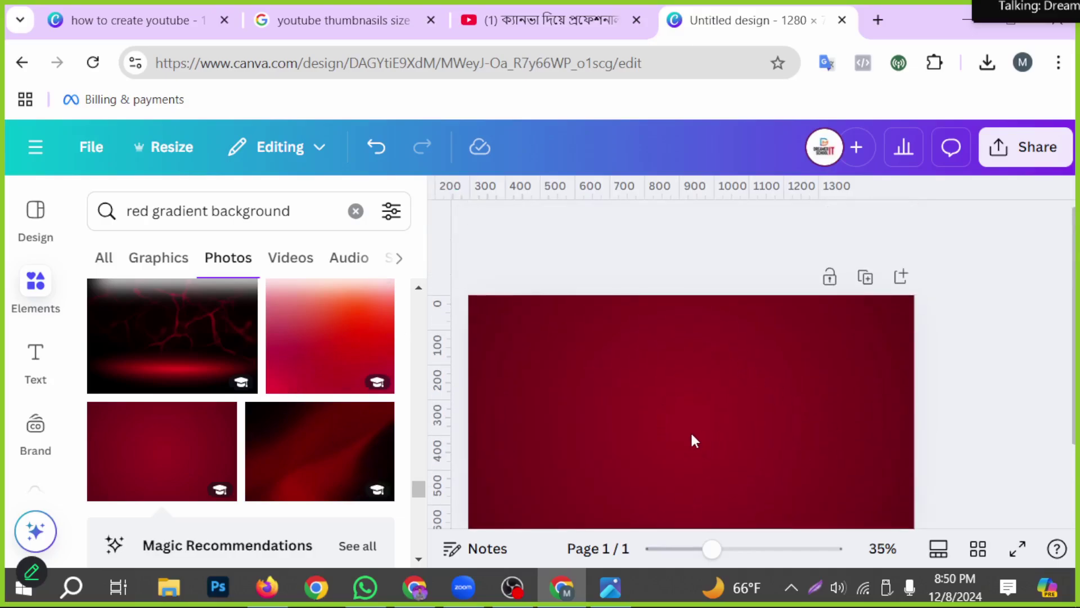
pyautogui.scroll(-3, 669, 423)
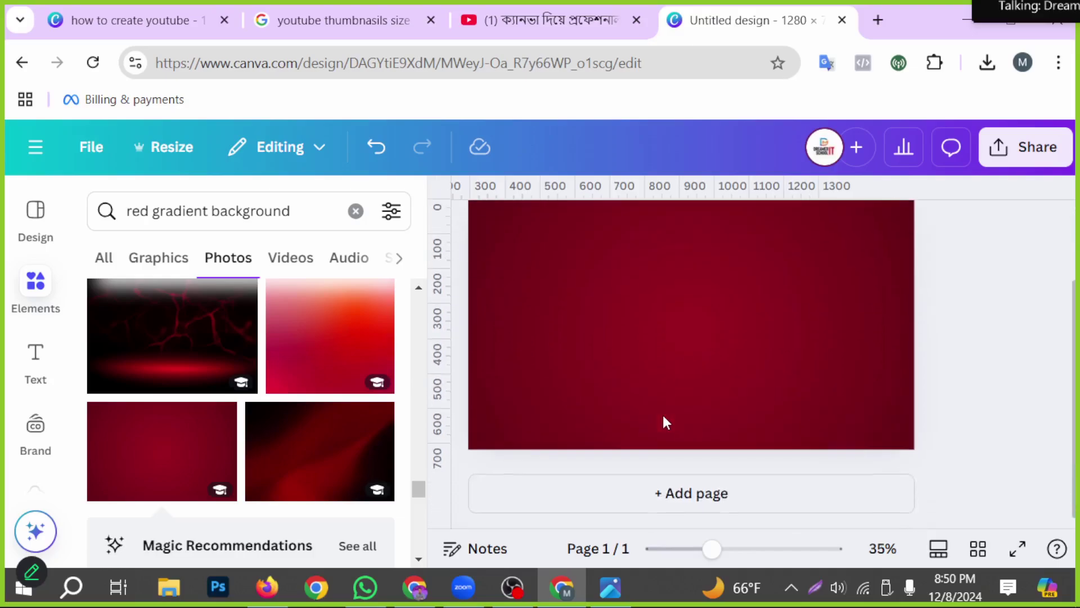
# Place the uploaded cut-out portrait on the right side of the page, deleting the outdoor photo inserted before it.
pyautogui.click(31, 360)
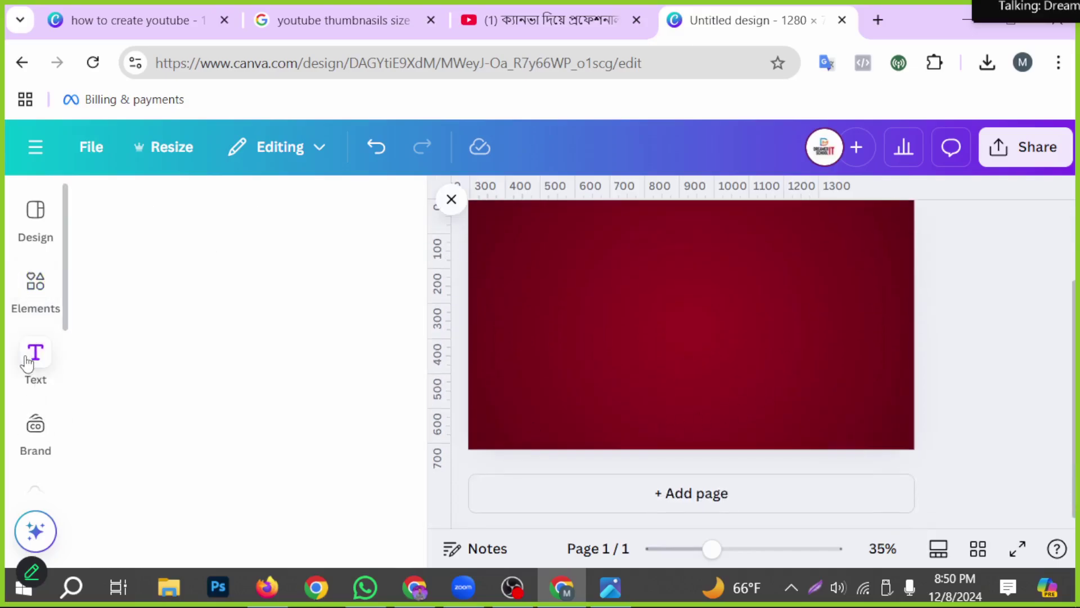
pyautogui.click(20, 289)
pyautogui.scroll(-2, 28, 427)
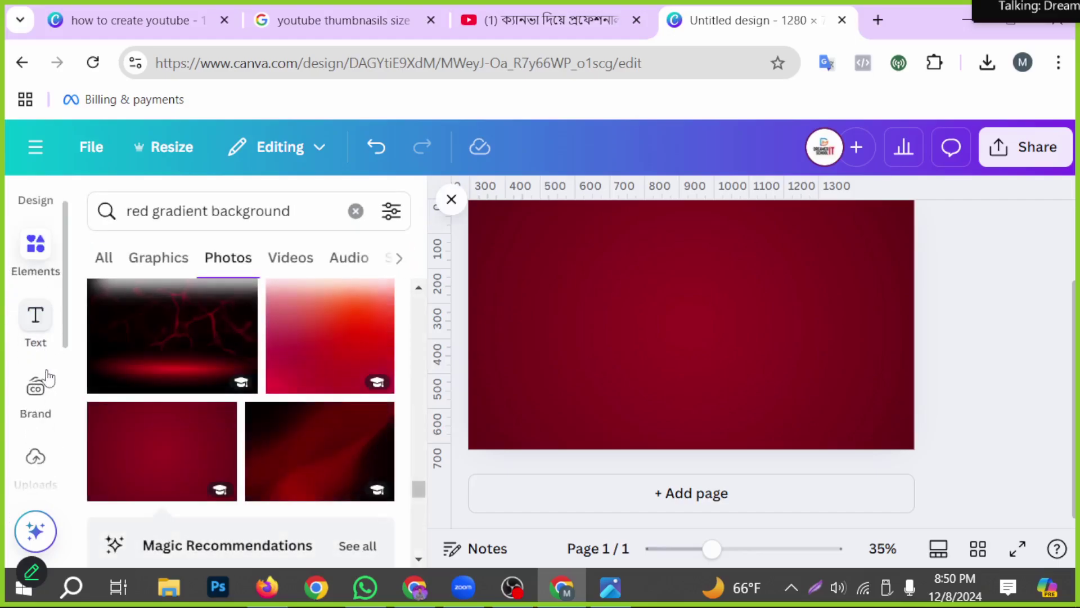
pyautogui.click(33, 421)
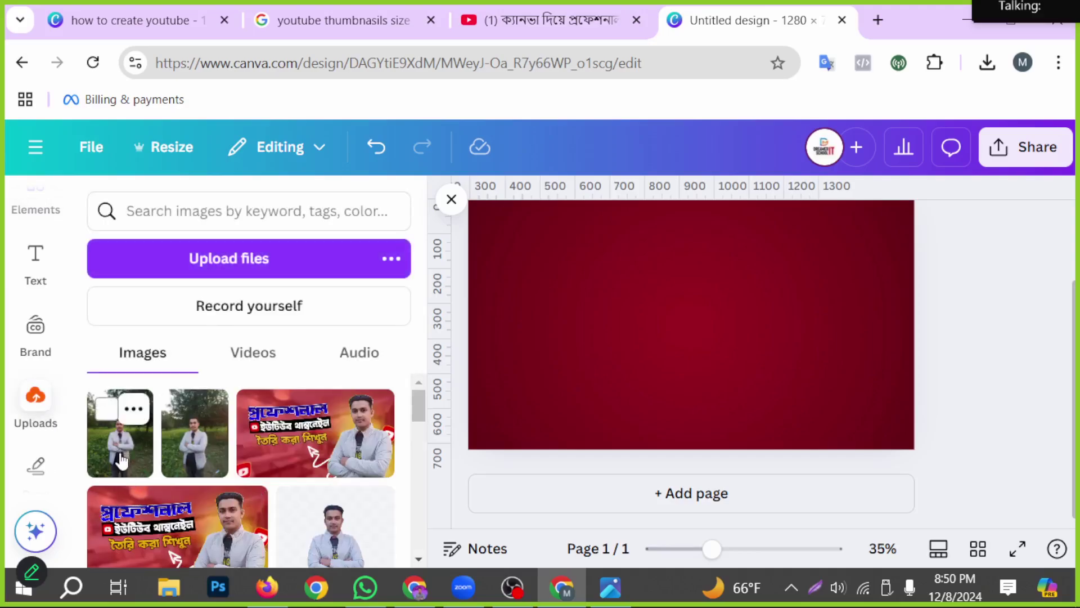
pyautogui.click(122, 460)
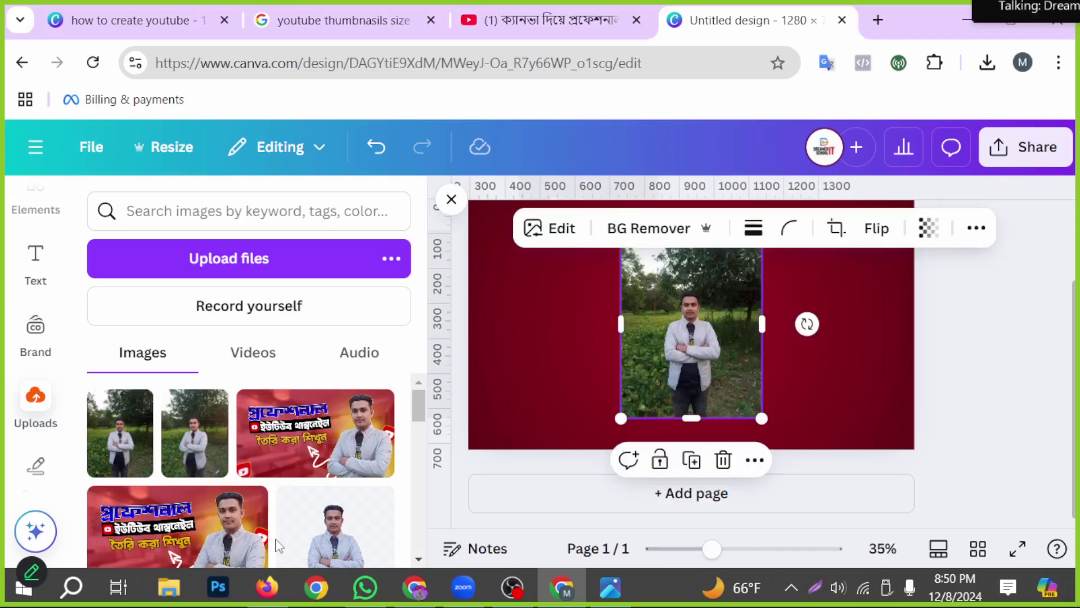
pyautogui.moveTo(316, 549); pyautogui.dragTo(829, 379)
pyautogui.click(698, 376)
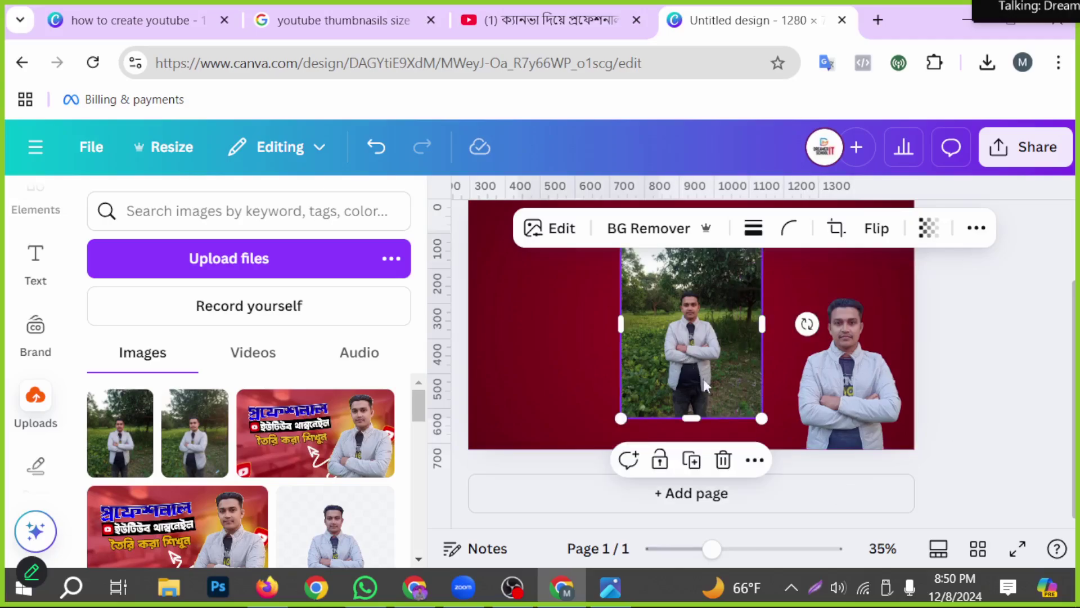
pyautogui.click(722, 459)
# Enlarge the cut-out portrait to about the page's height and position it on the right, with its bottom running past the lower edge.
pyautogui.click(844, 415)
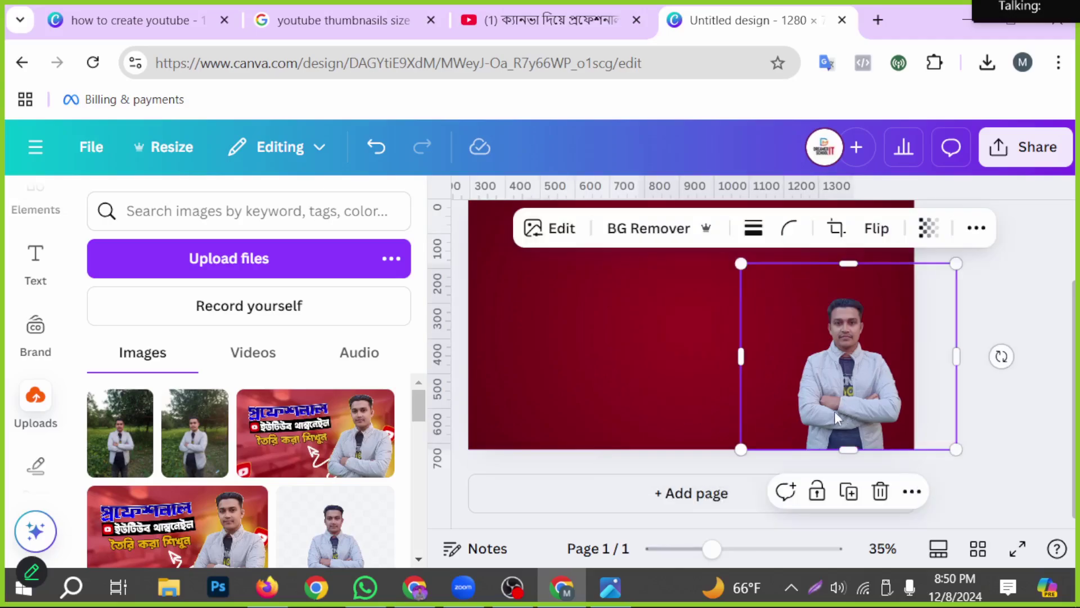
pyautogui.moveTo(740, 449); pyautogui.dragTo(652, 525)
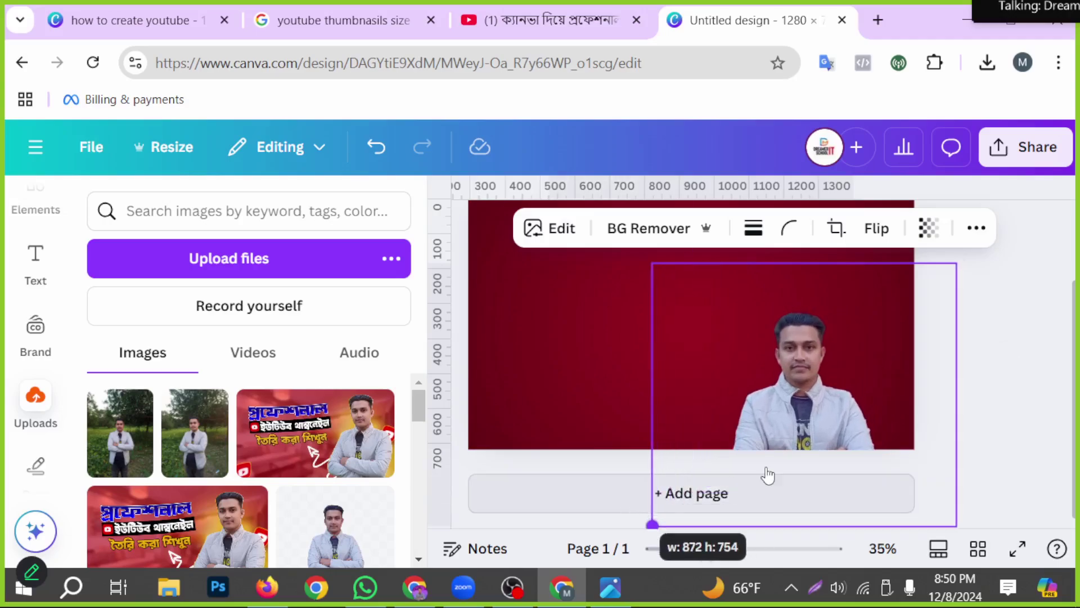
pyautogui.moveTo(790, 364); pyautogui.dragTo(790, 301)
pyautogui.scroll(2, 938, 396)
pyautogui.scroll(-2, 889, 401)
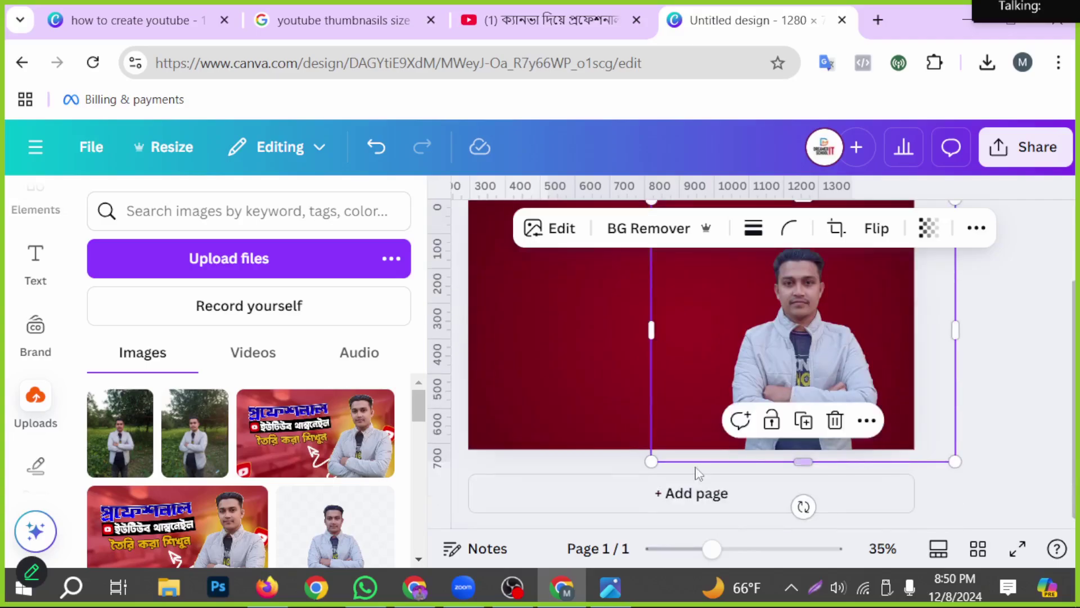
pyautogui.moveTo(646, 463); pyautogui.dragTo(638, 471)
pyautogui.moveTo(788, 417); pyautogui.dragTo(799, 407)
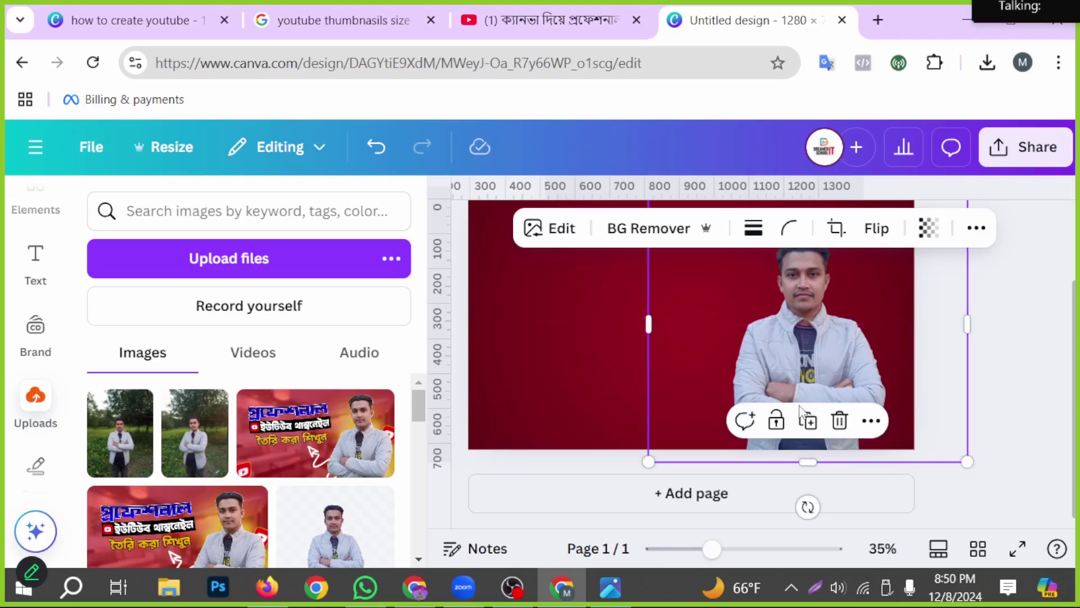
pyautogui.click(1046, 405)
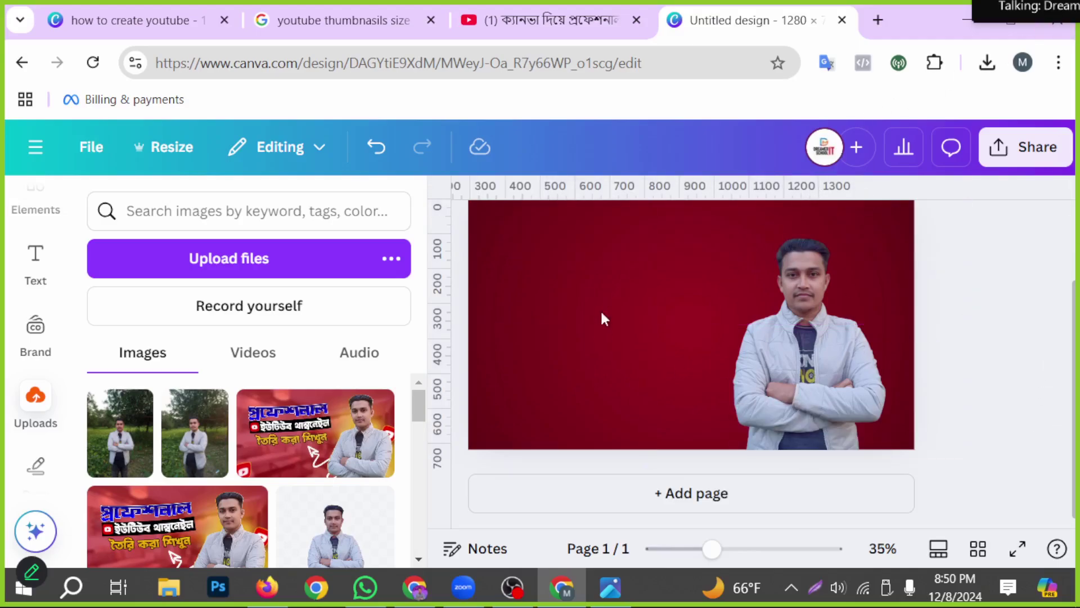
# Switch to the Google Docs class document and copy the words "ক্যানভা দিয়ে" from the class title.
pyautogui.click(414, 590)
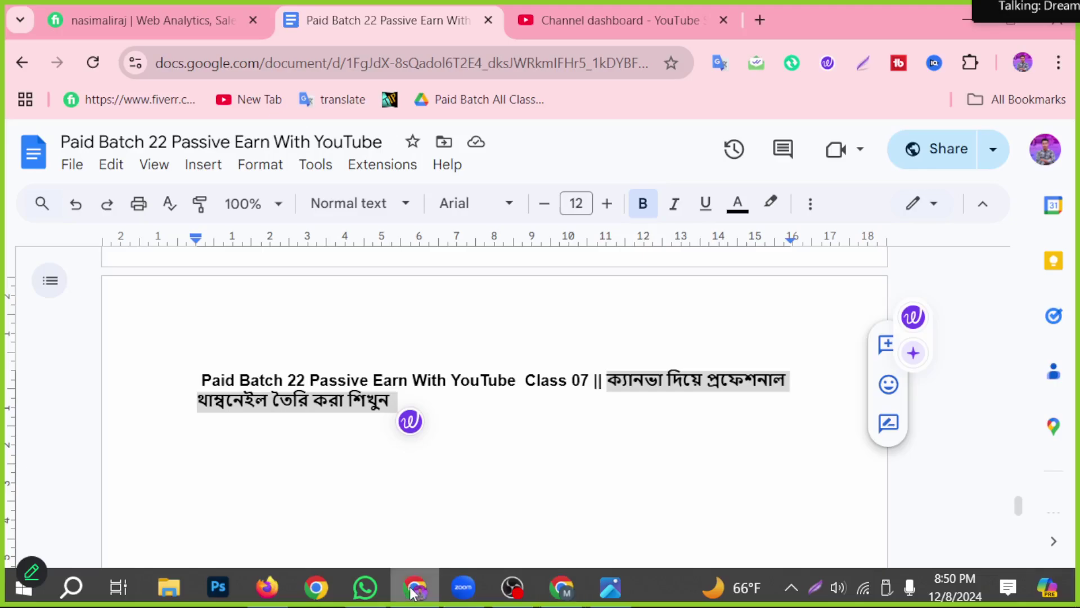
pyautogui.click(509, 459)
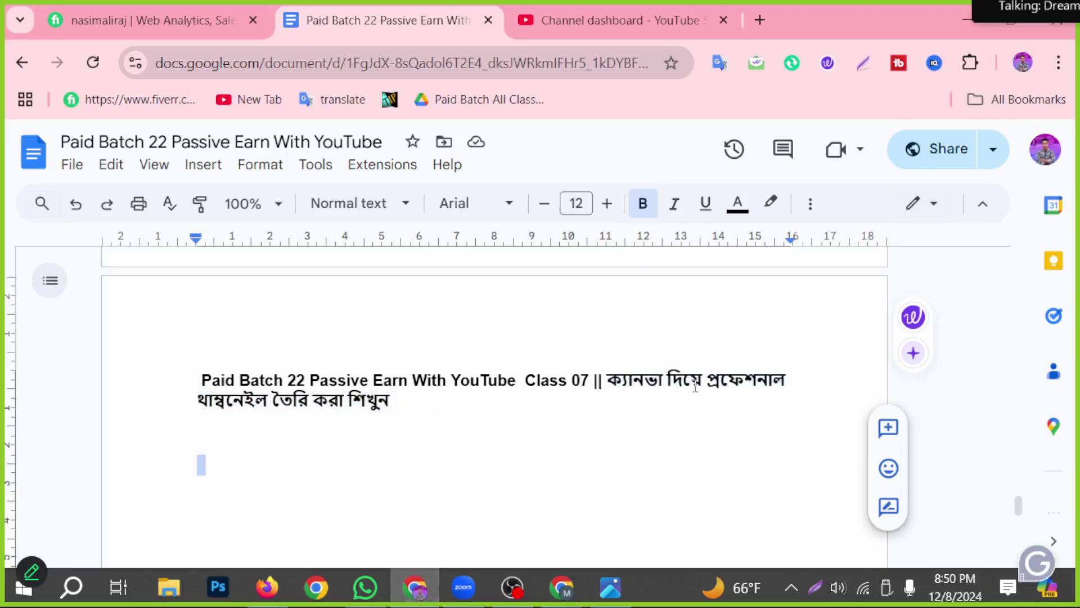
pyautogui.moveTo(702, 379); pyautogui.dragTo(621, 373)
pyautogui.hotkey('ctrl', 'c')
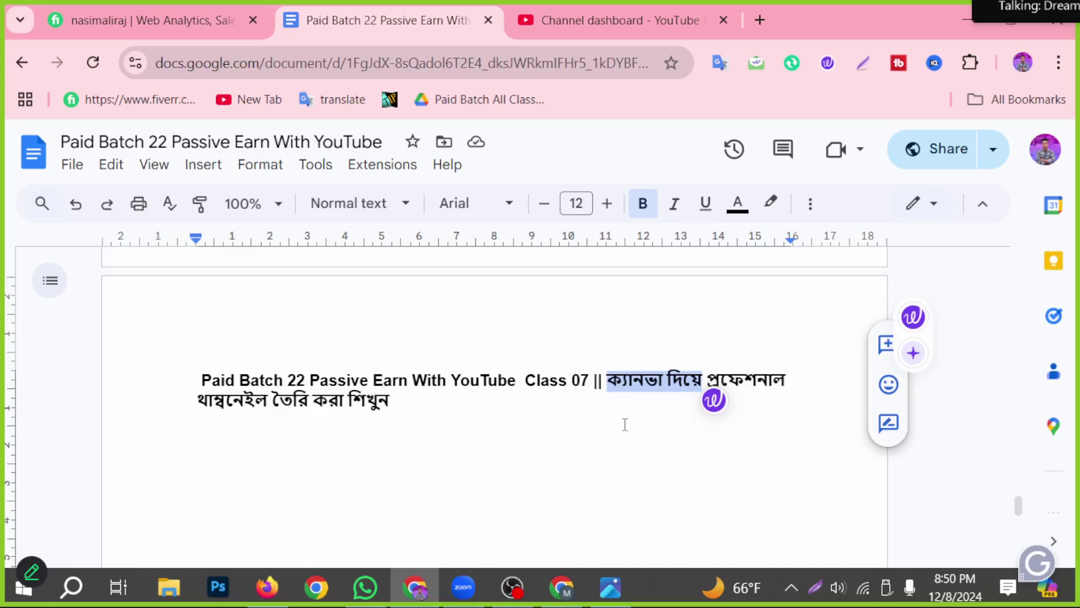
# Return to Canva, add a heading with the copied text "ক্যানভা দিয়ে", and move it to the upper left of the portrait.
pyautogui.click(561, 587)
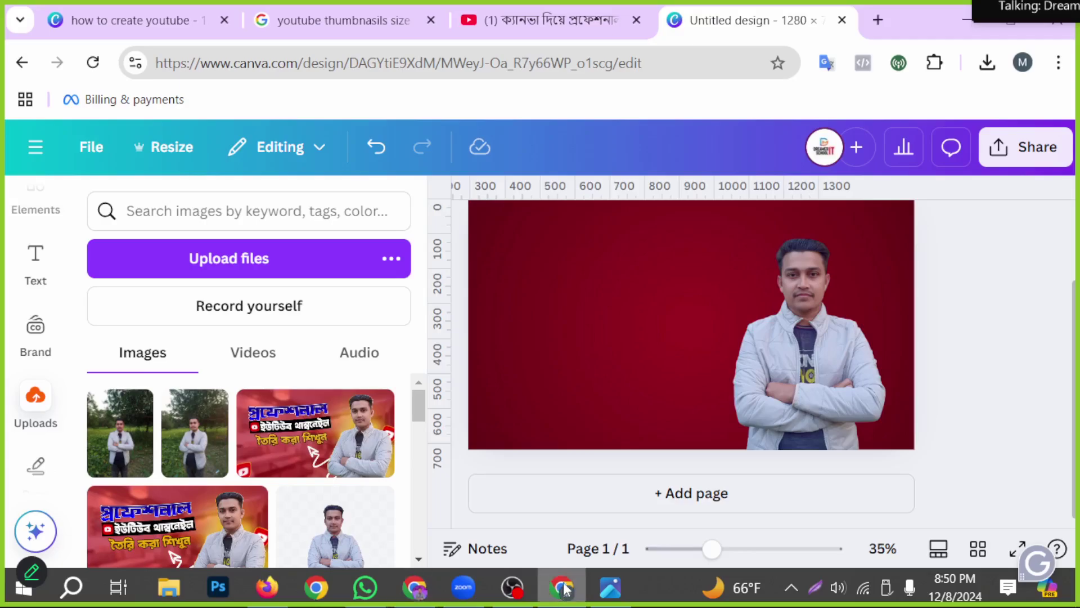
pyautogui.scroll(-5, 12, 349)
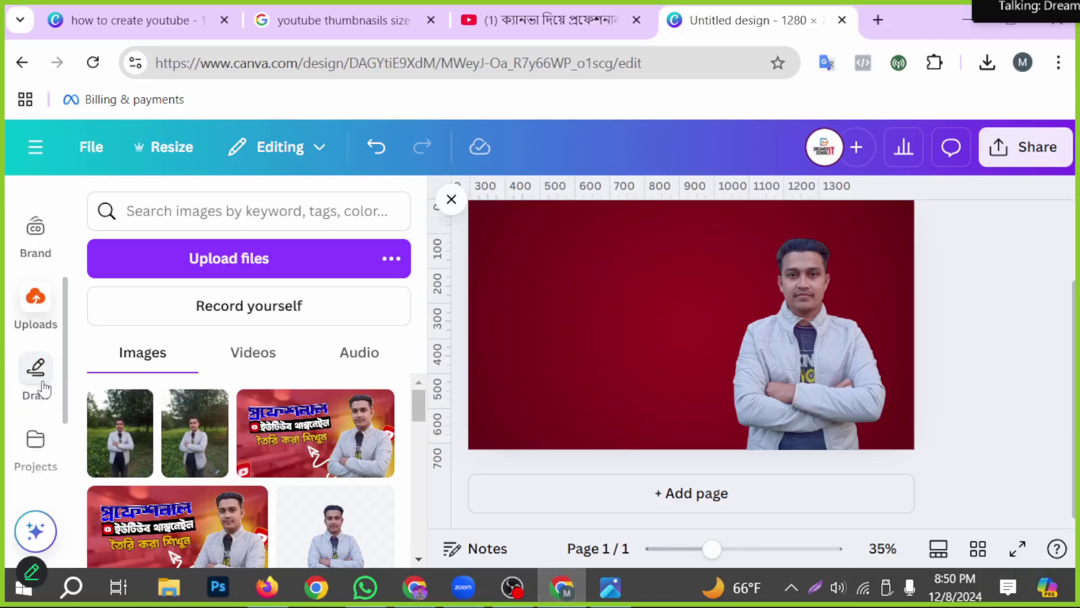
pyautogui.scroll(5, 30, 315)
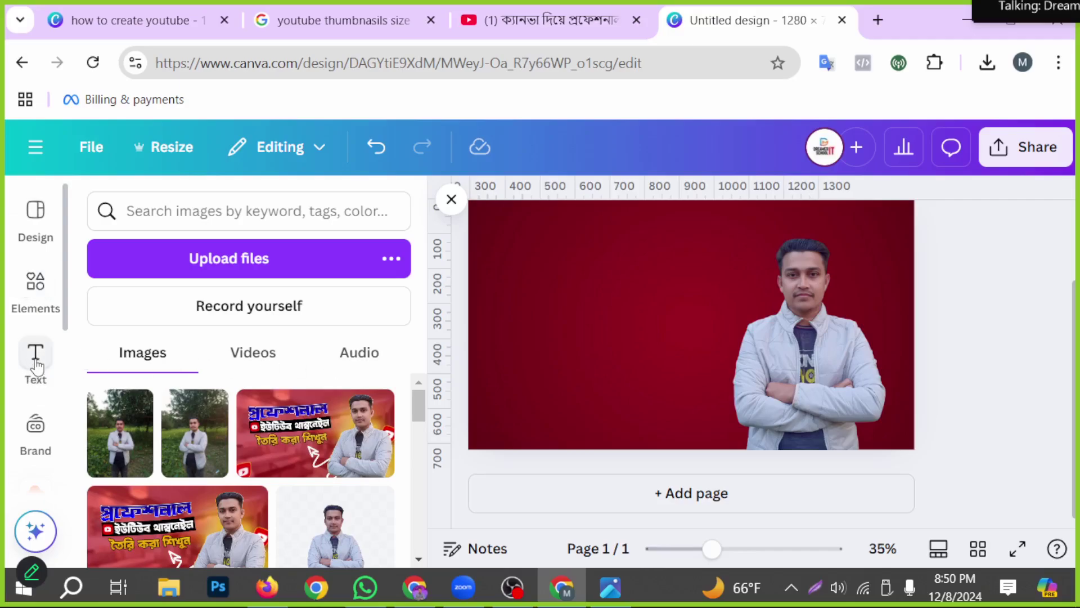
pyautogui.click(35, 357)
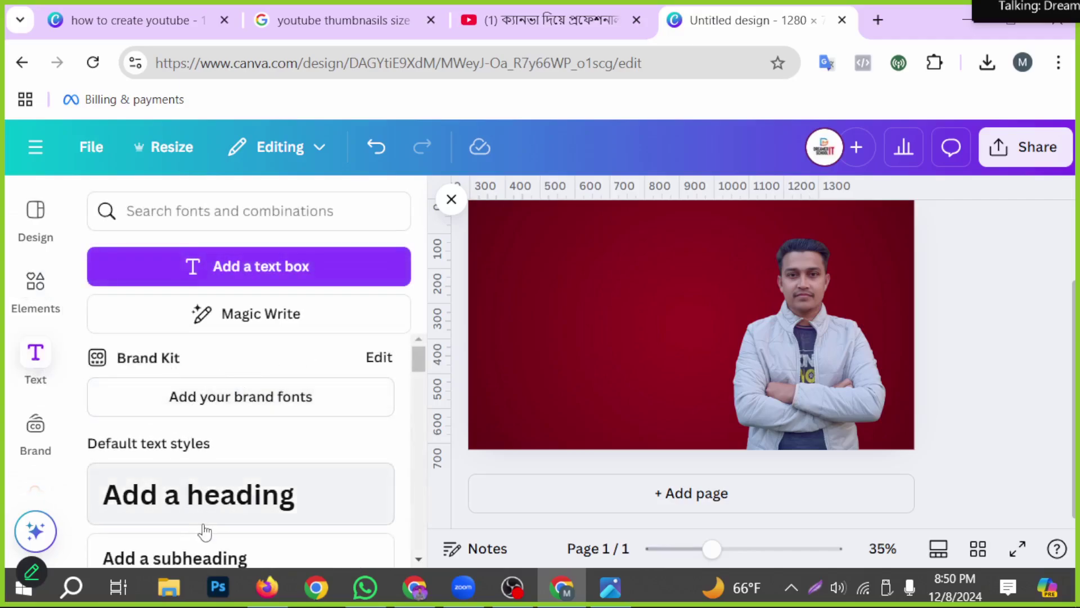
pyautogui.scroll(-2, 204, 531)
pyautogui.click(207, 418)
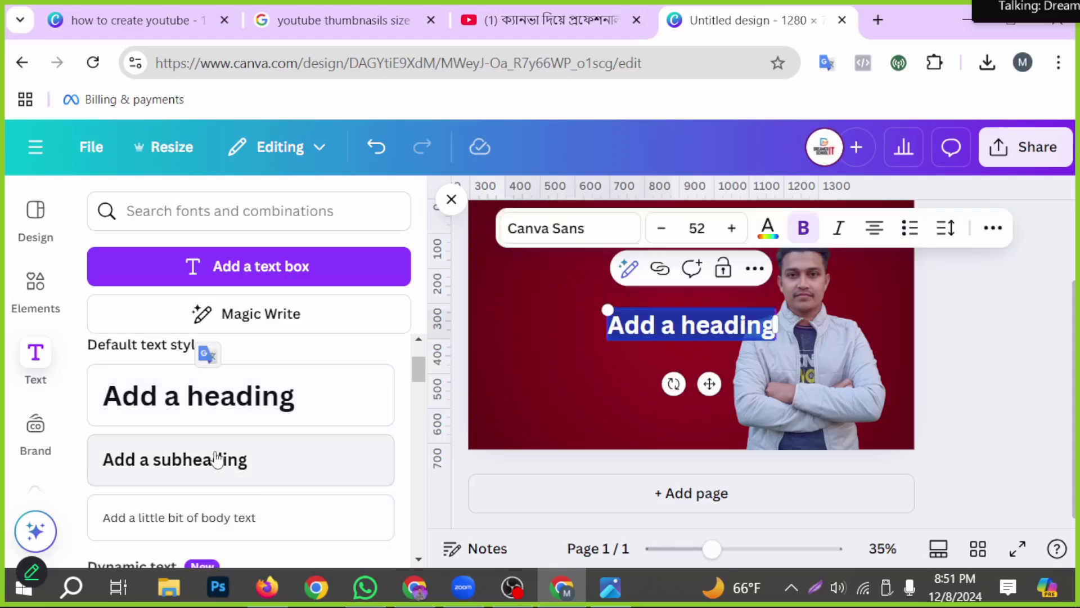
pyautogui.hotkey('ctrl', 'v')
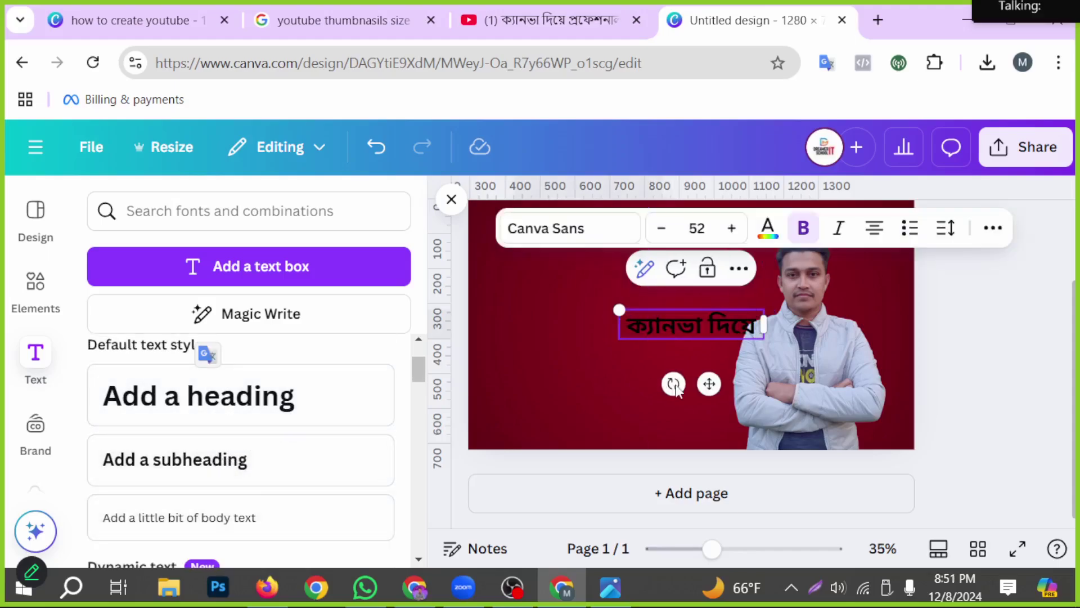
pyautogui.moveTo(709, 383); pyautogui.dragTo(628, 353)
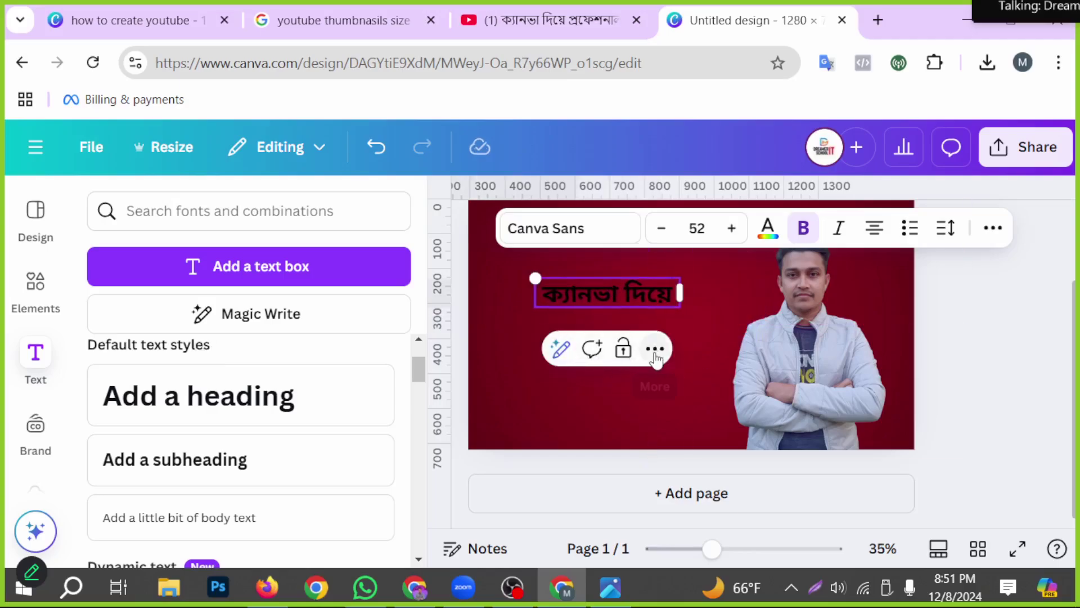
# Duplicate the "ক্যানভা দিয়ে" heading and place the copy directly below the original.
pyautogui.click(655, 350)
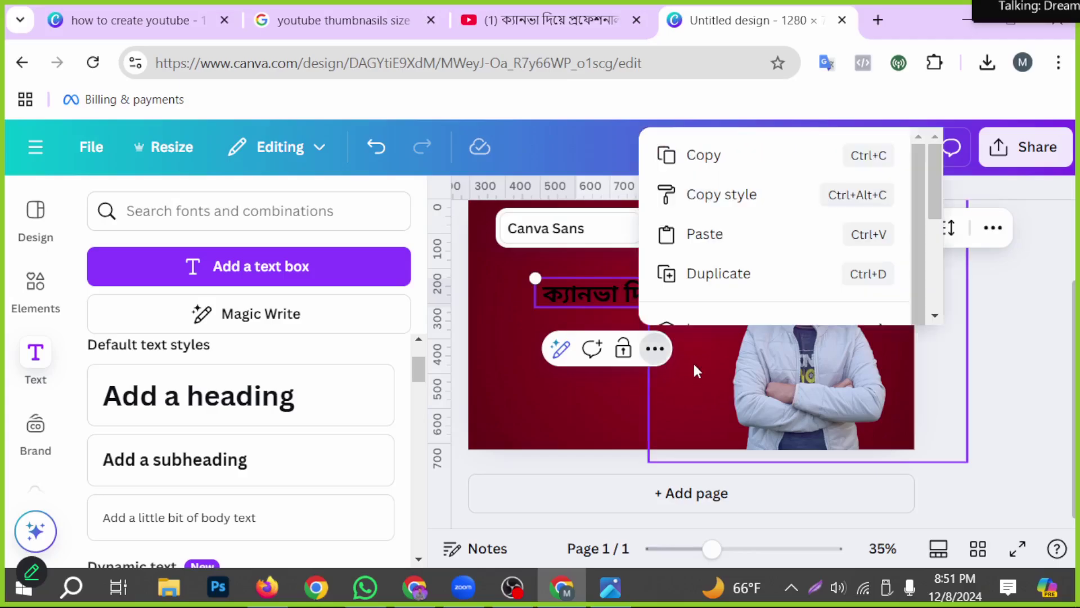
pyautogui.click(730, 285)
pyautogui.moveTo(620, 315); pyautogui.dragTo(617, 338)
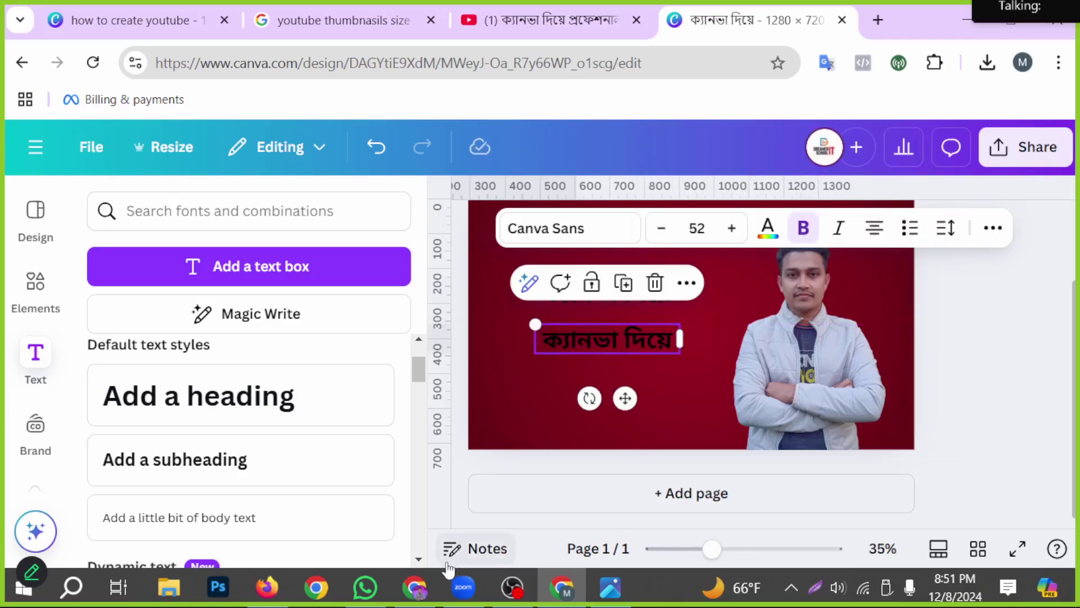
# Switch to the Google Docs class document and copy the words "প্রফেশনাল থাম্বনেইল" from the class title.
pyautogui.click(417, 590)
pyautogui.moveTo(707, 383); pyautogui.dragTo(268, 410)
pyautogui.hotkey('ctrl', 'c')
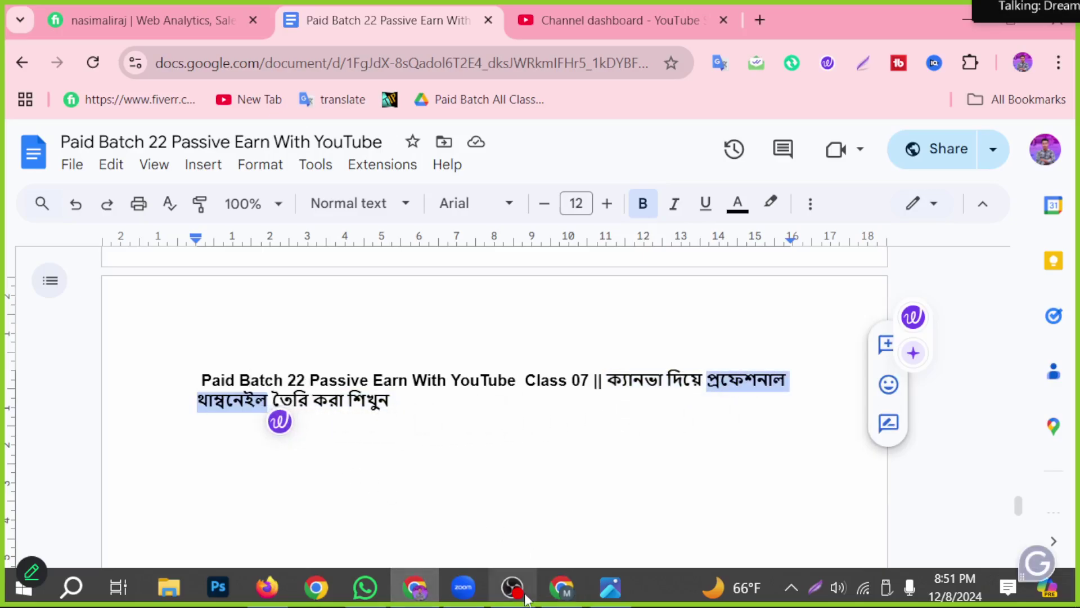
# Return to Canva and replace the duplicated heading's text with the copied "প্রফেশনাল থাম্বনেইল".
pyautogui.click(551, 595)
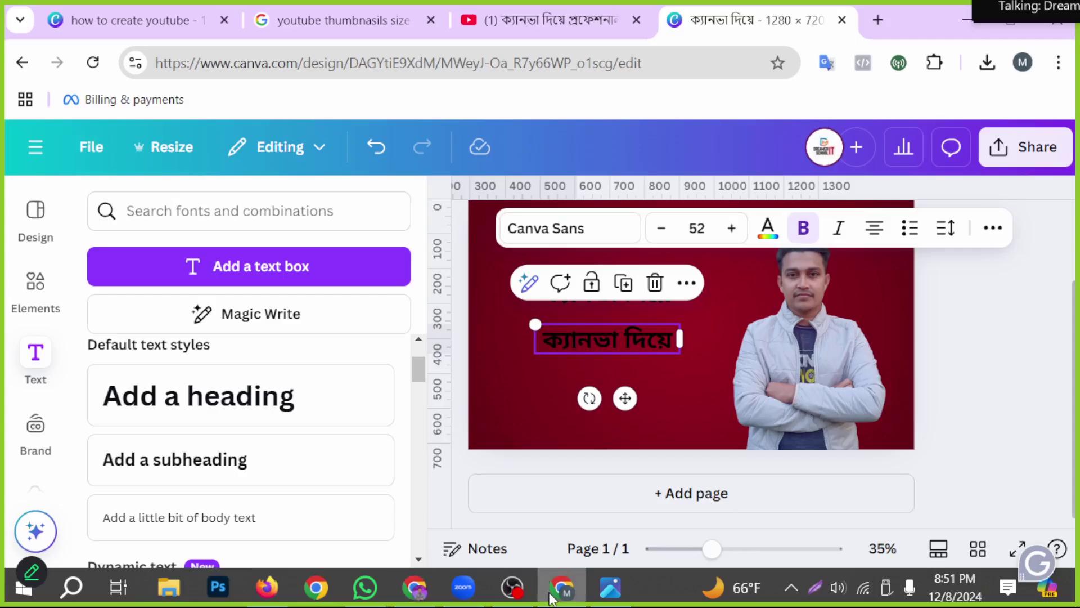
pyautogui.doubleClick(604, 341)
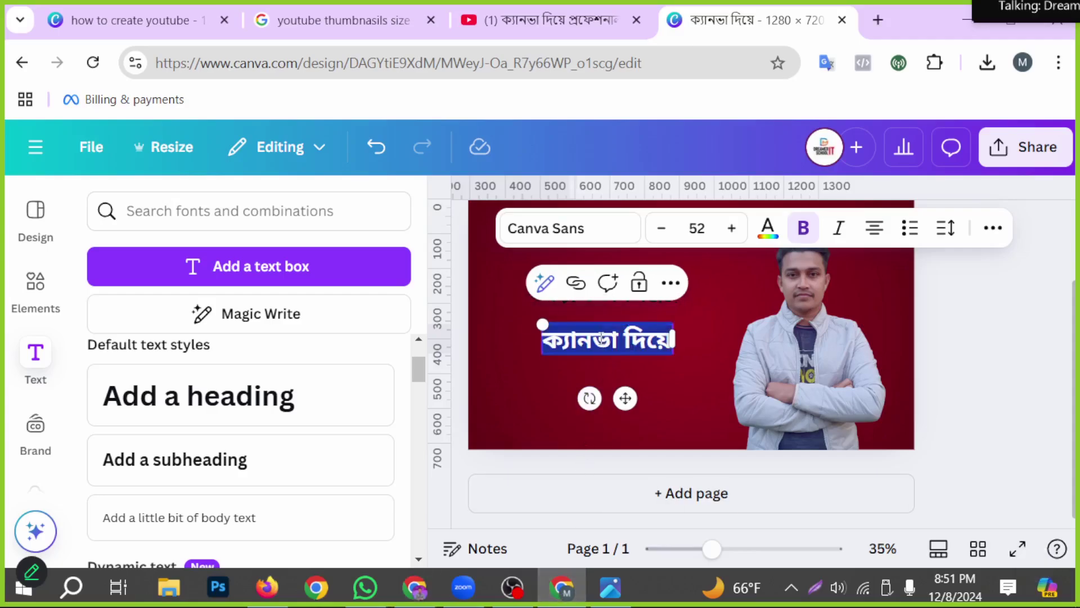
pyautogui.hotkey('ctrl', 'v')
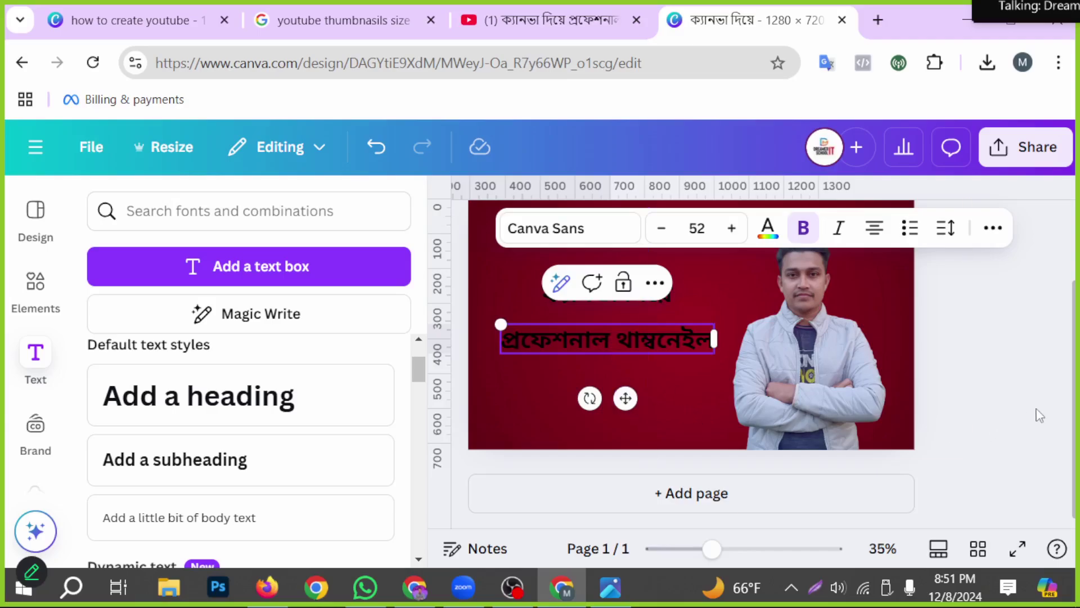
pyautogui.click(1019, 416)
# Move the "প্রফেশনাল থাম্বনেইল" line up close beneath the first heading and place a duplicate of it below as a third line.
pyautogui.click(589, 332)
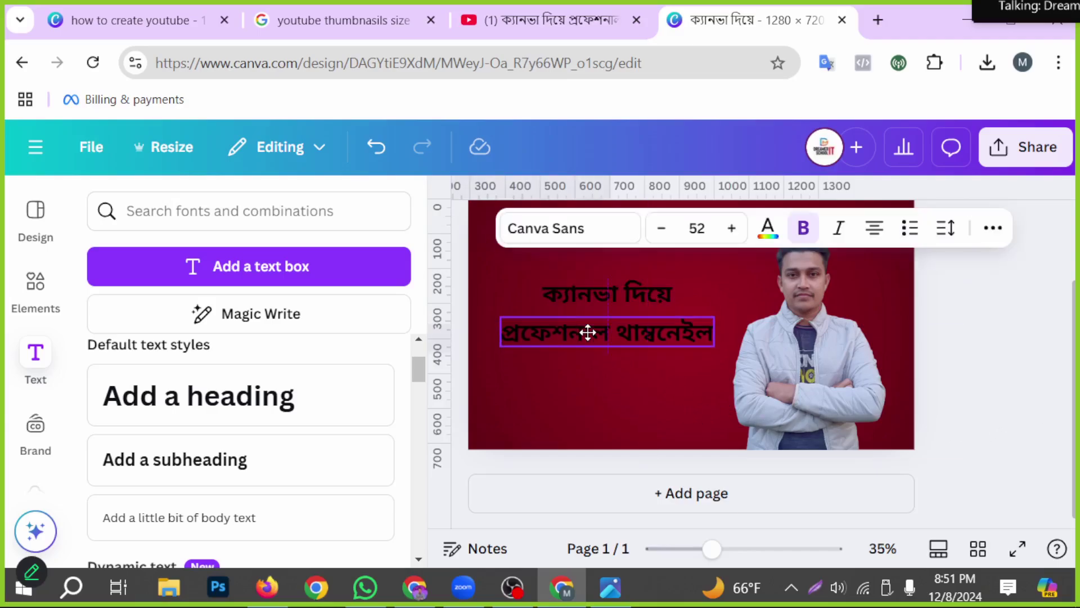
pyautogui.click(627, 279)
pyautogui.moveTo(627, 345); pyautogui.dragTo(622, 376)
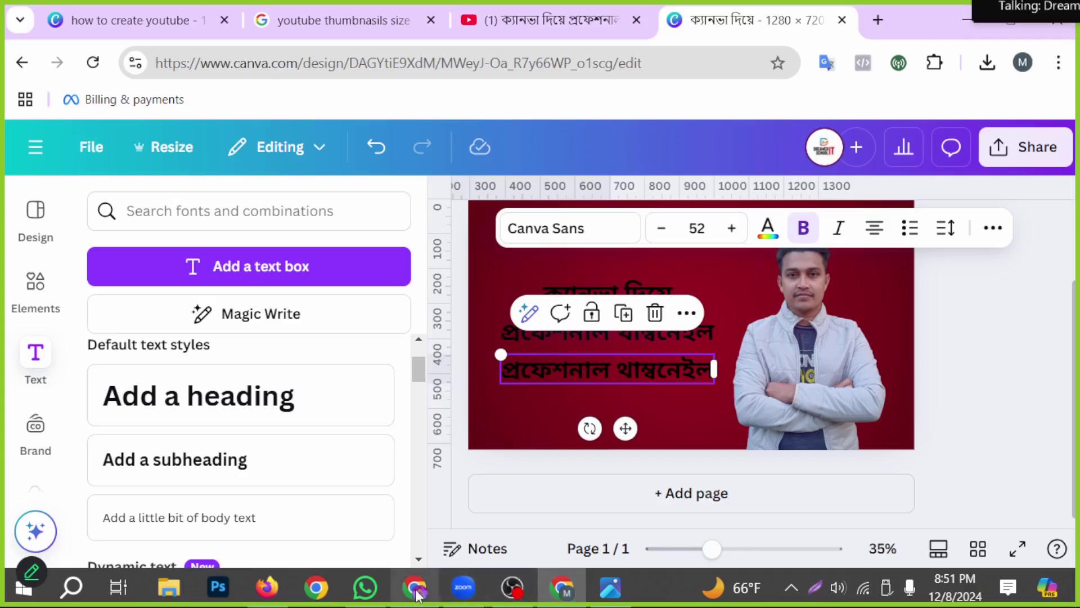
# Switch to the Google Docs class document and copy the words "তৈরি করা শিখুন" from the end of the class title.
pyautogui.click(453, 562)
pyautogui.click(349, 429)
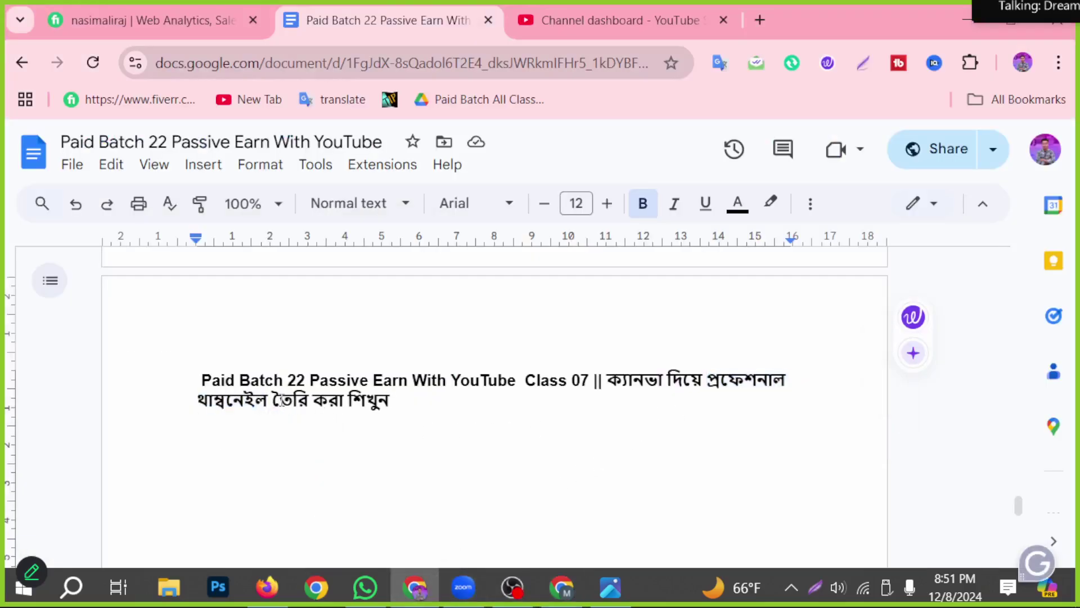
pyautogui.moveTo(271, 400); pyautogui.dragTo(388, 400)
pyautogui.hotkey('ctrl', 'c')
pyautogui.press('Right')
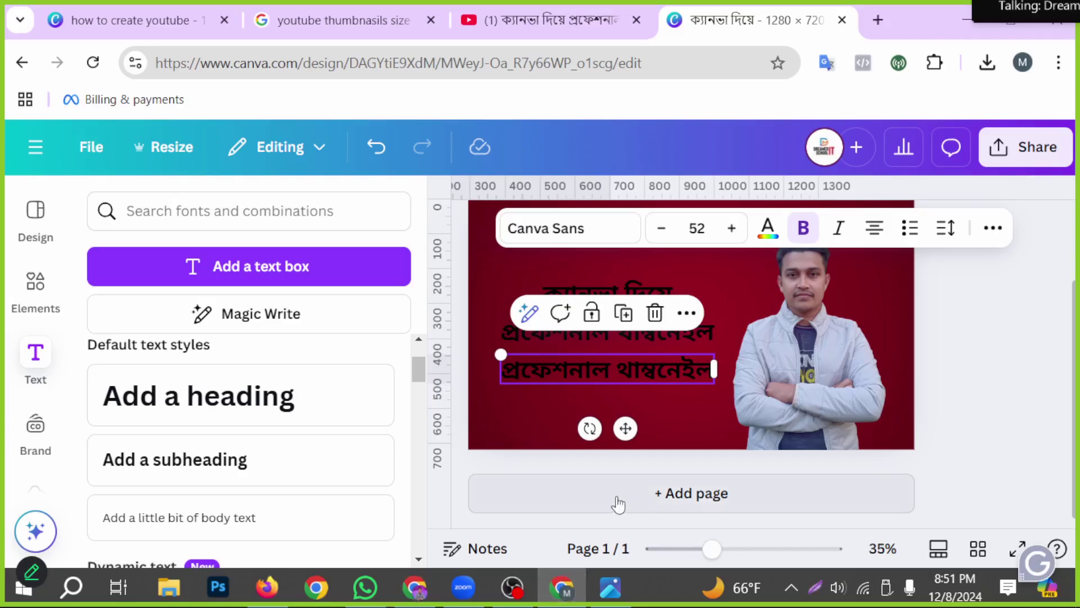
# Return to Canva and replace the third line's text with the copied "তৈরি করা শিখুন".
pyautogui.doubleClick(596, 372)
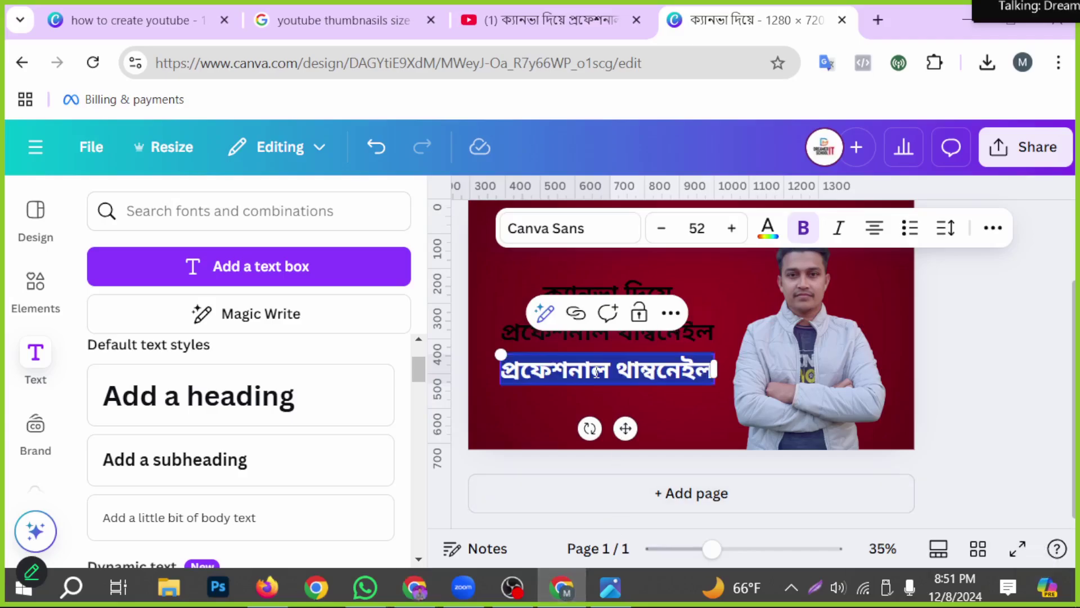
pyautogui.hotkey('ctrl', 'v')
pyautogui.click(1015, 387)
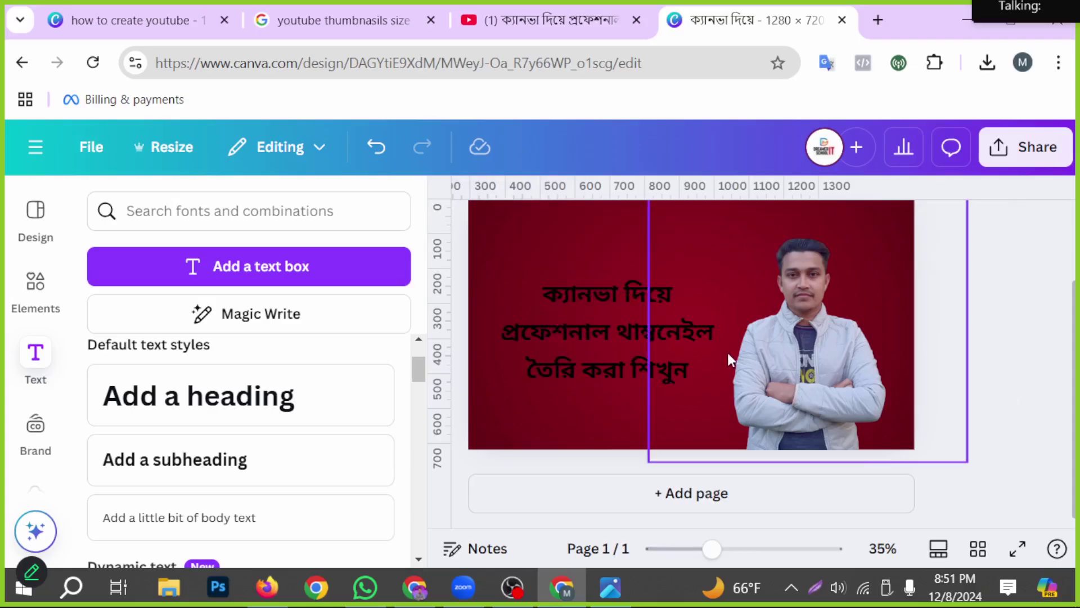
# Enlarge the "ক্যানভা দিয়ে" heading to a font size of about 76 and move it slightly up, roughly centred above the second line.
pyautogui.click(606, 292)
pyautogui.moveTo(531, 278); pyautogui.dragTo(467, 243)
pyautogui.click(988, 394)
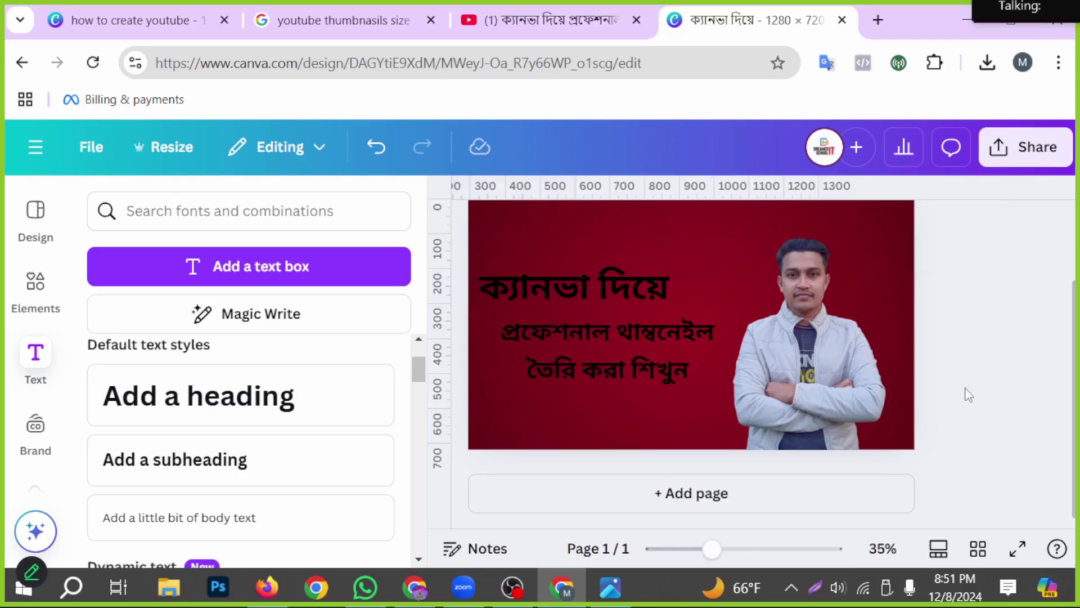
pyautogui.moveTo(618, 291); pyautogui.dragTo(651, 277)
pyautogui.click(962, 391)
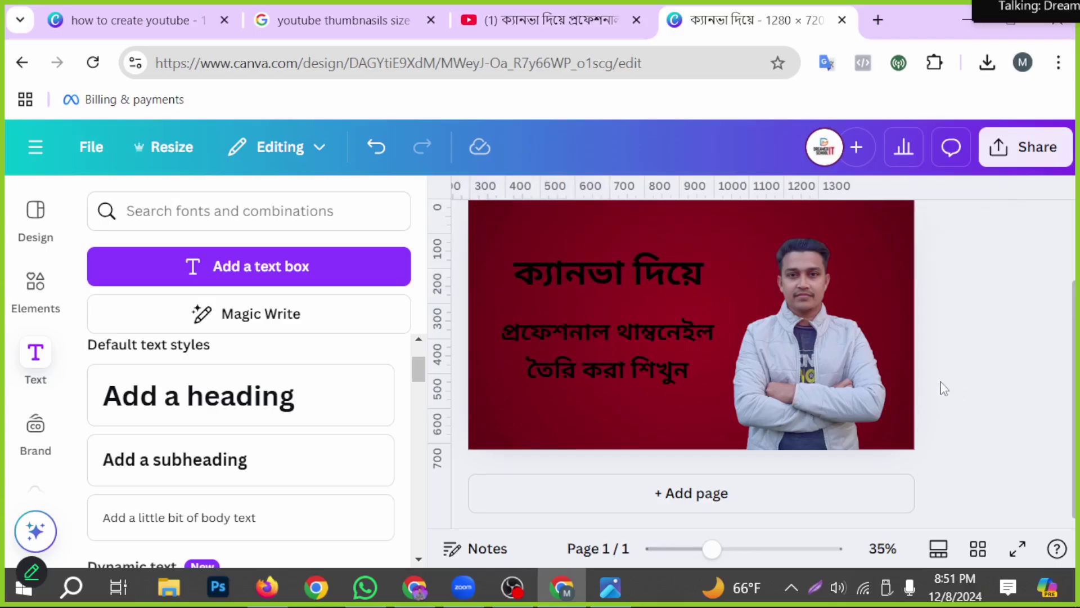
# Enlarge the "প্রফেশনাল থাম্বনেইল" line to a font size of about 58 and place it close beneath the heading.
pyautogui.click(646, 327)
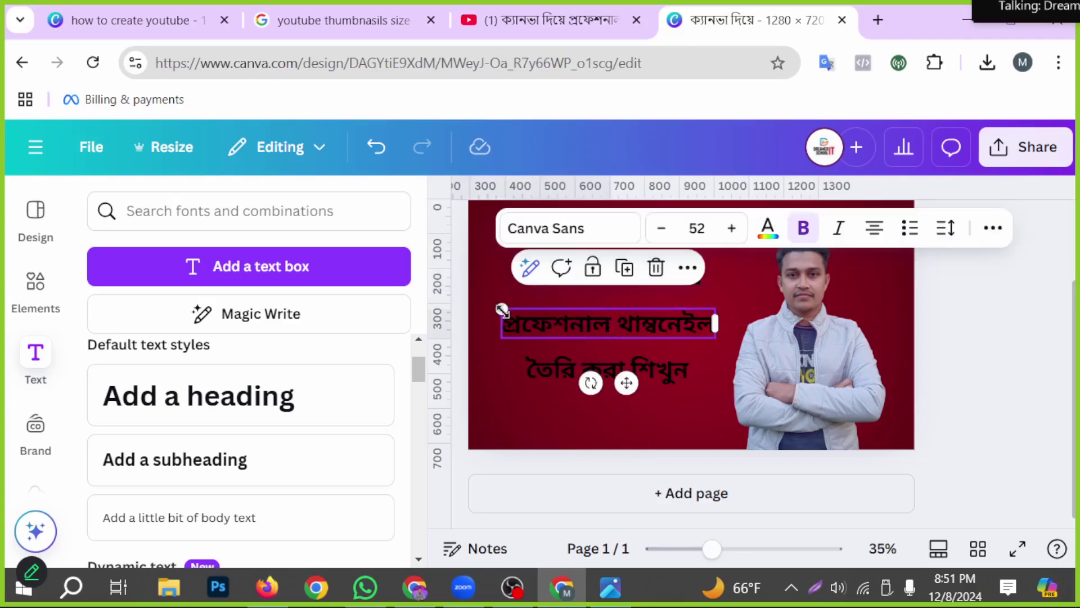
pyautogui.moveTo(488, 302); pyautogui.dragTo(475, 303)
pyautogui.moveTo(591, 325); pyautogui.dragTo(619, 313)
pyautogui.click(1008, 361)
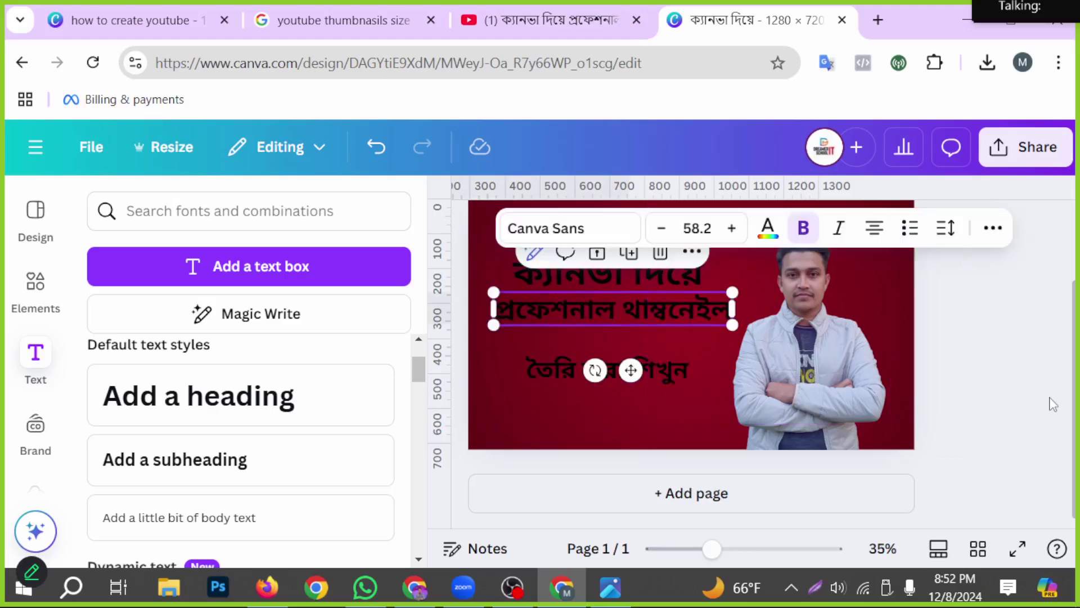
pyautogui.press('Escape')
# Move the "তৈরি করা শিখুন" line up beneath the second line, enlarge it slightly and centre it under the lines above.
pyautogui.moveTo(619, 376); pyautogui.dragTo(625, 353)
pyautogui.moveTo(531, 332); pyautogui.dragTo(504, 325)
pyautogui.click(1033, 425)
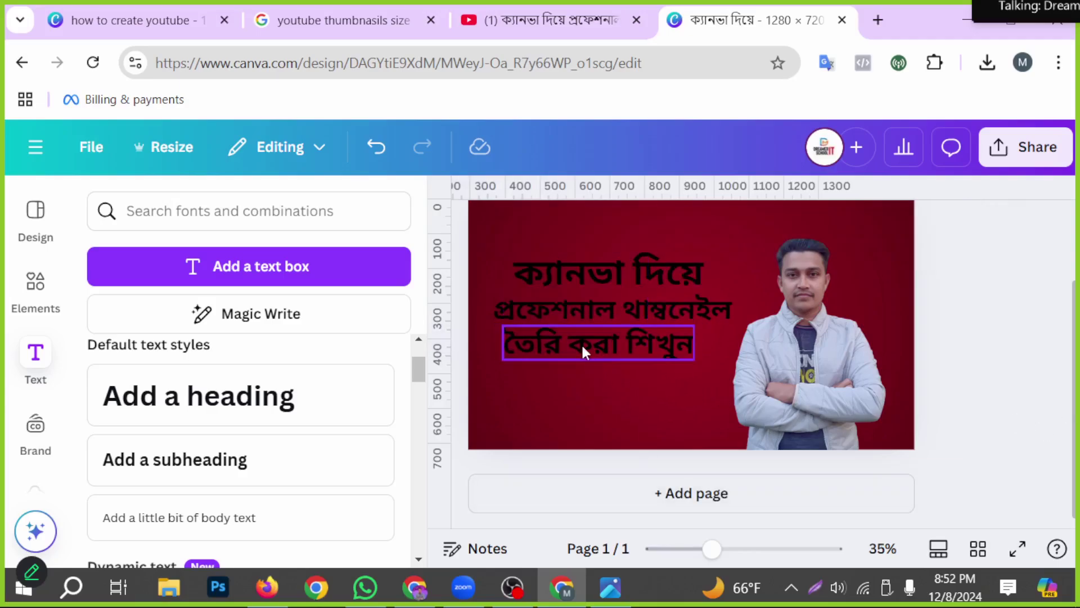
pyautogui.moveTo(592, 339); pyautogui.dragTo(598, 339)
pyautogui.click(700, 412)
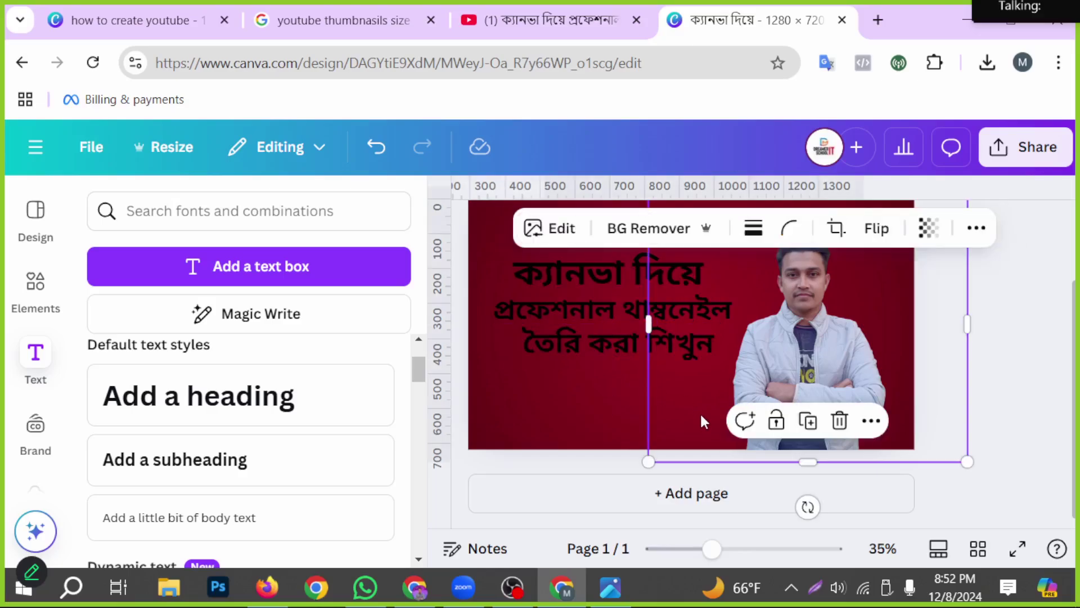
# Nudge the "প্রফেশনাল থাম্বনেইল" line slightly up to even the spacing between the three text lines.
pyautogui.click(610, 269)
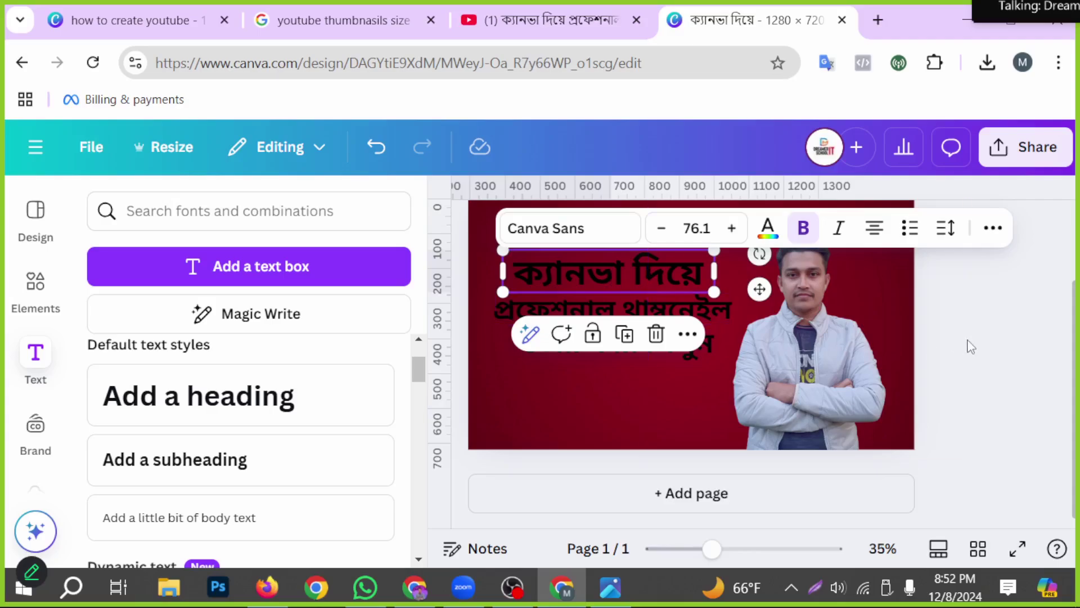
pyautogui.click(950, 351)
pyautogui.click(558, 305)
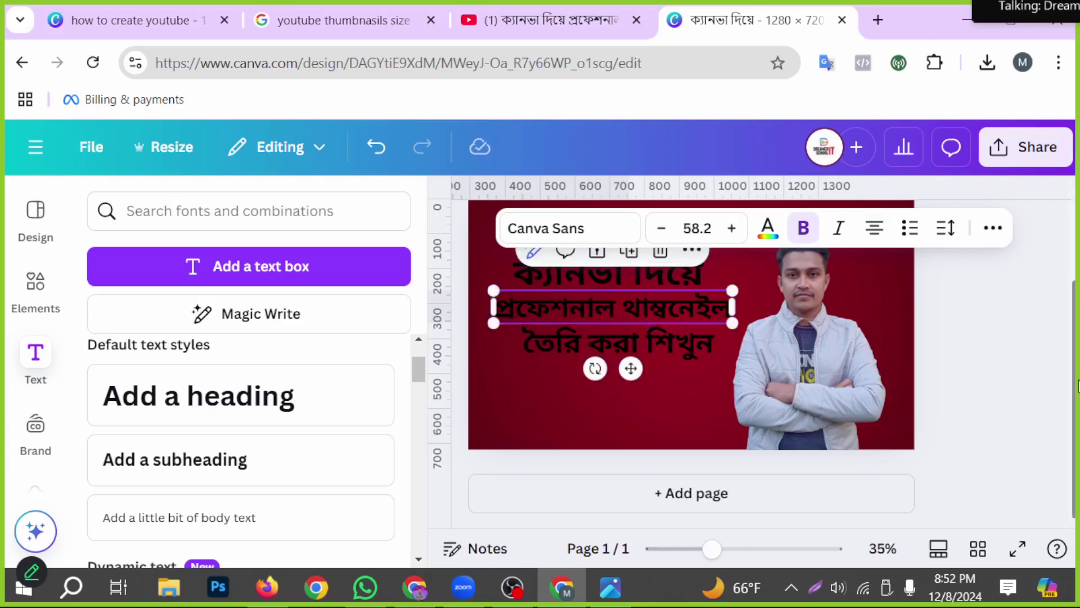
pyautogui.click(1004, 401)
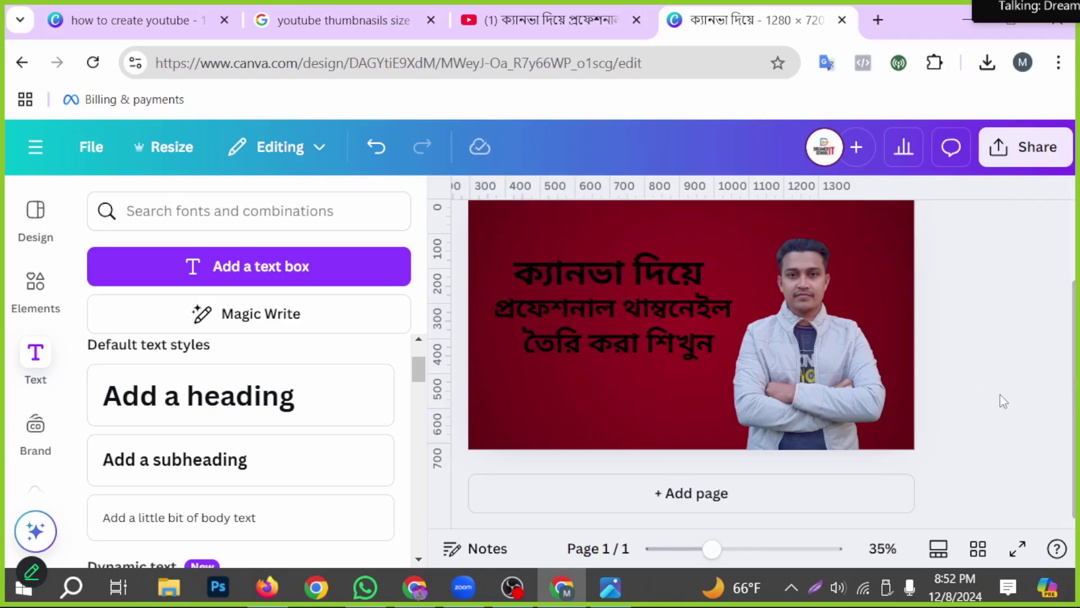
# Select all three Bangla text lines together and search the fonts for "Bengali".
pyautogui.click(655, 266)
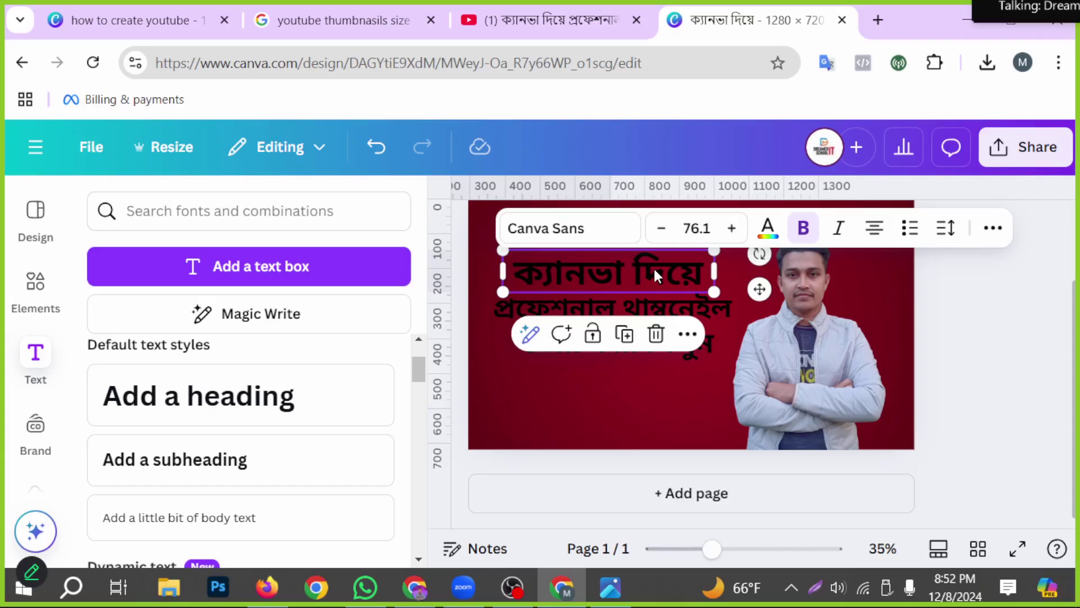
pyautogui.keyDown('shift'); pyautogui.click(659, 302); pyautogui.keyUp('shift')
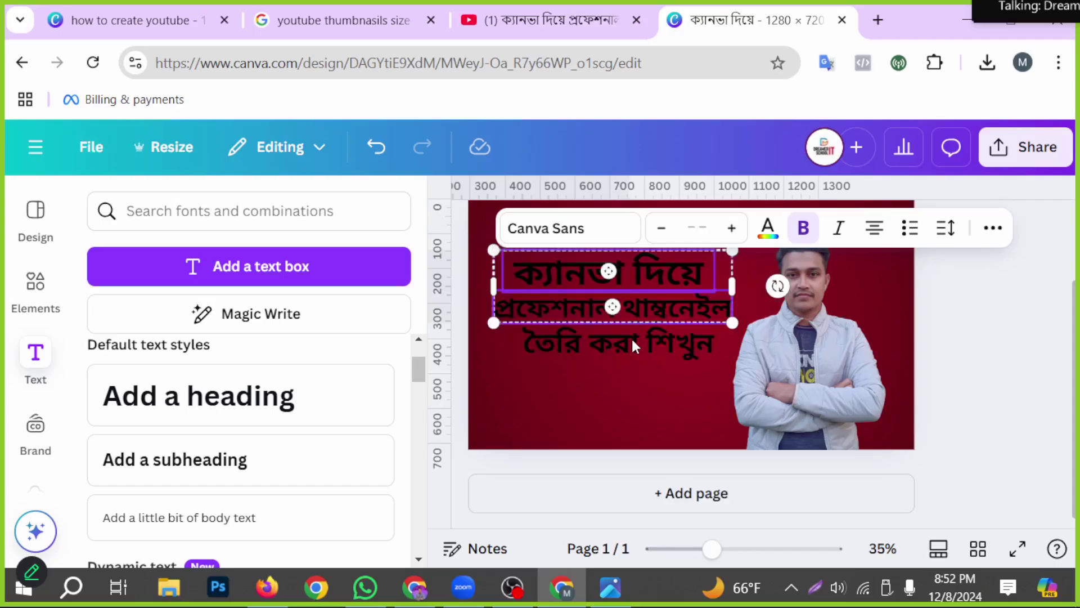
pyautogui.keyDown('shift'); pyautogui.click(549, 348); pyautogui.keyUp('shift')
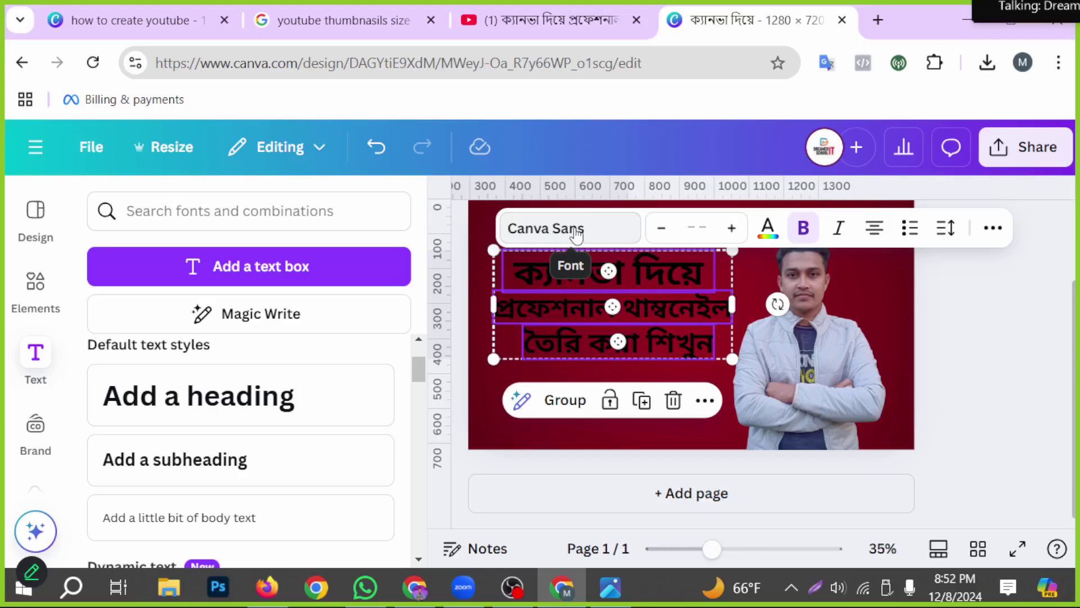
pyautogui.click(575, 231)
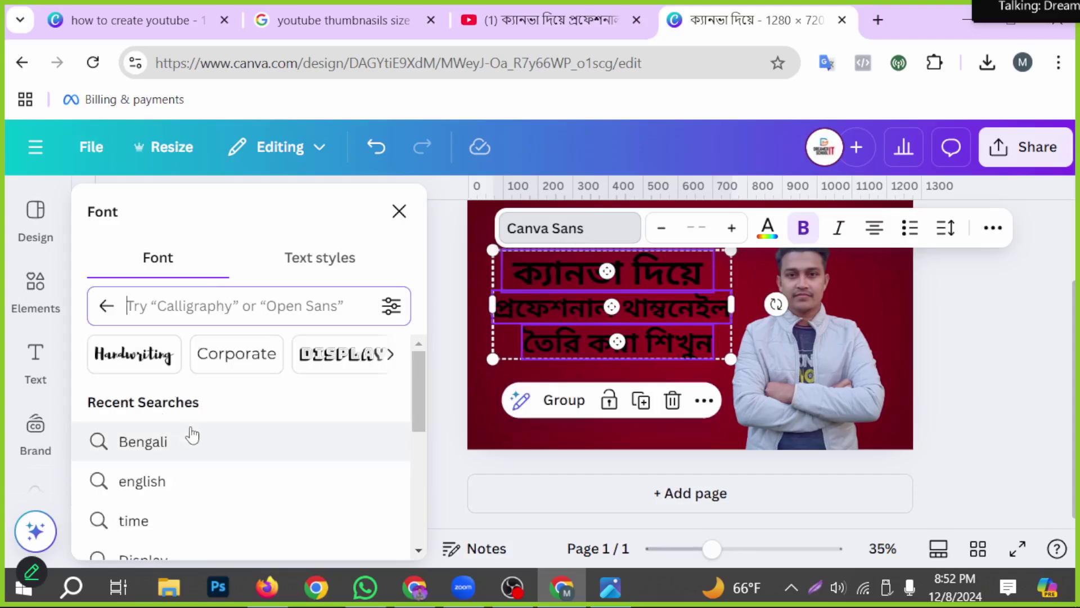
pyautogui.click(167, 444)
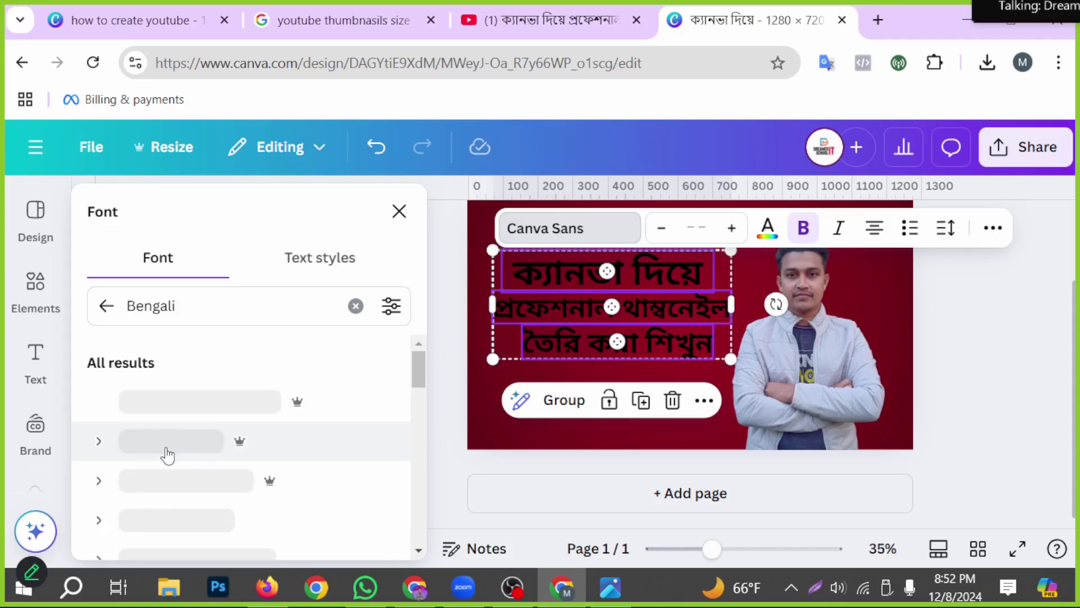
# Try the Myriad Bengali, Neue Frutiger Bengali, Noto Serif Bengali and Mukti fonts on the three selected text lines.
pyautogui.click(211, 440)
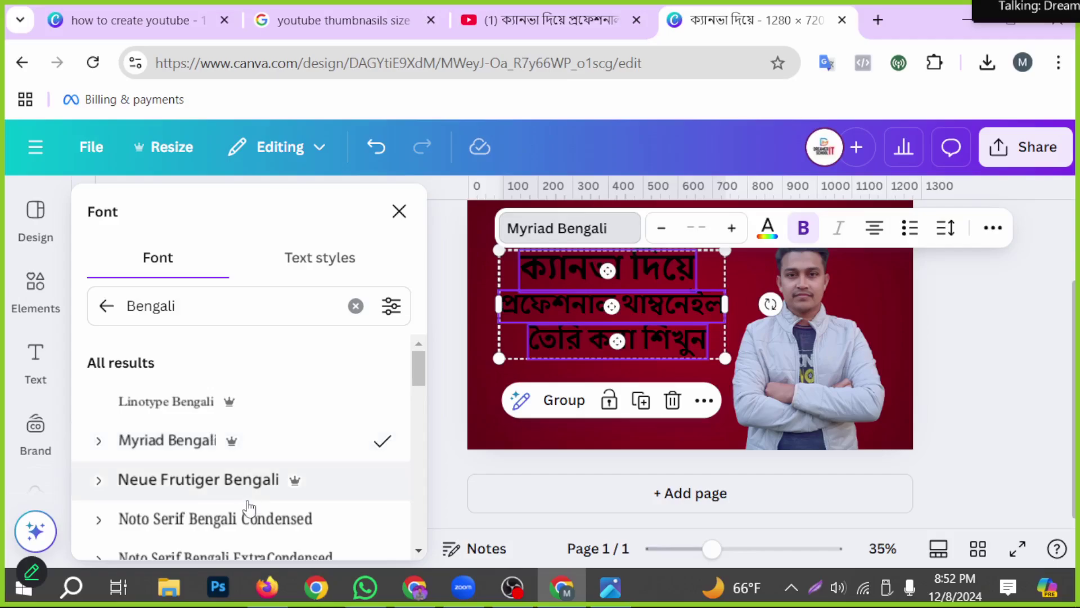
pyautogui.click(224, 489)
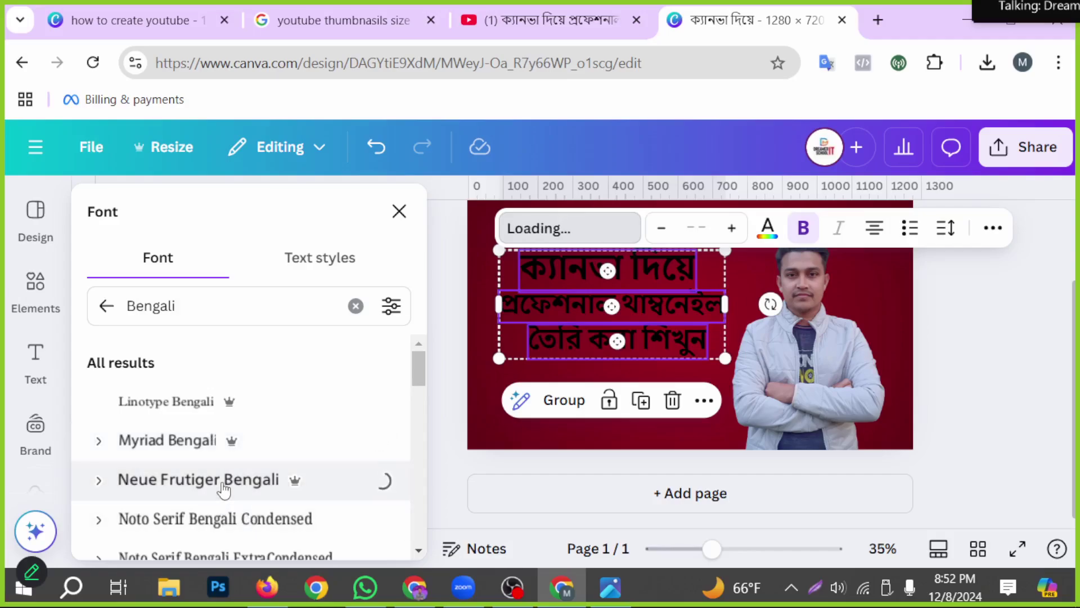
pyautogui.scroll(-2, 224, 489)
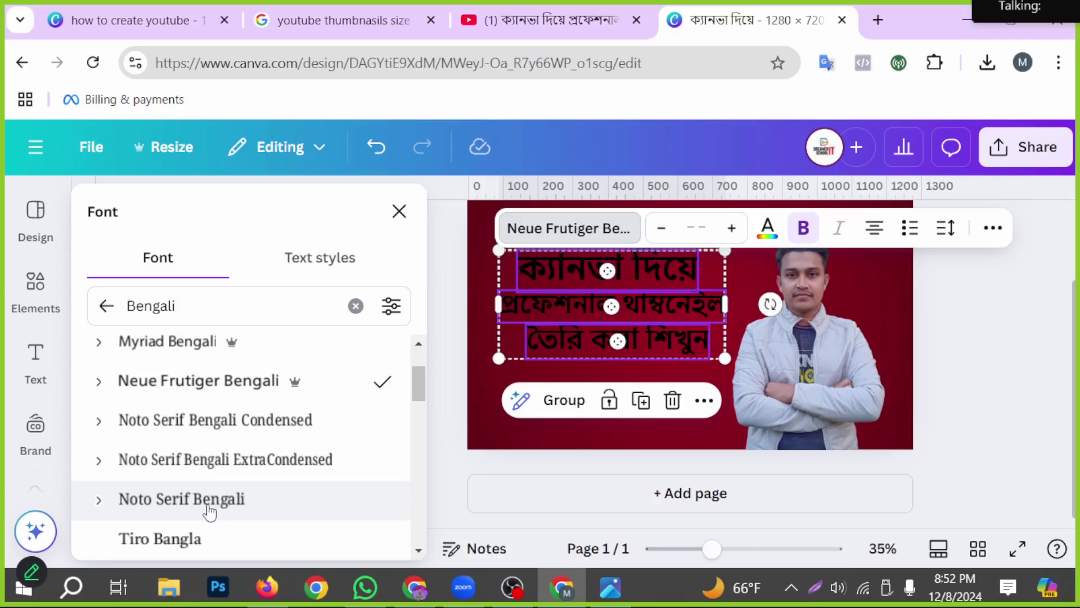
pyautogui.click(209, 509)
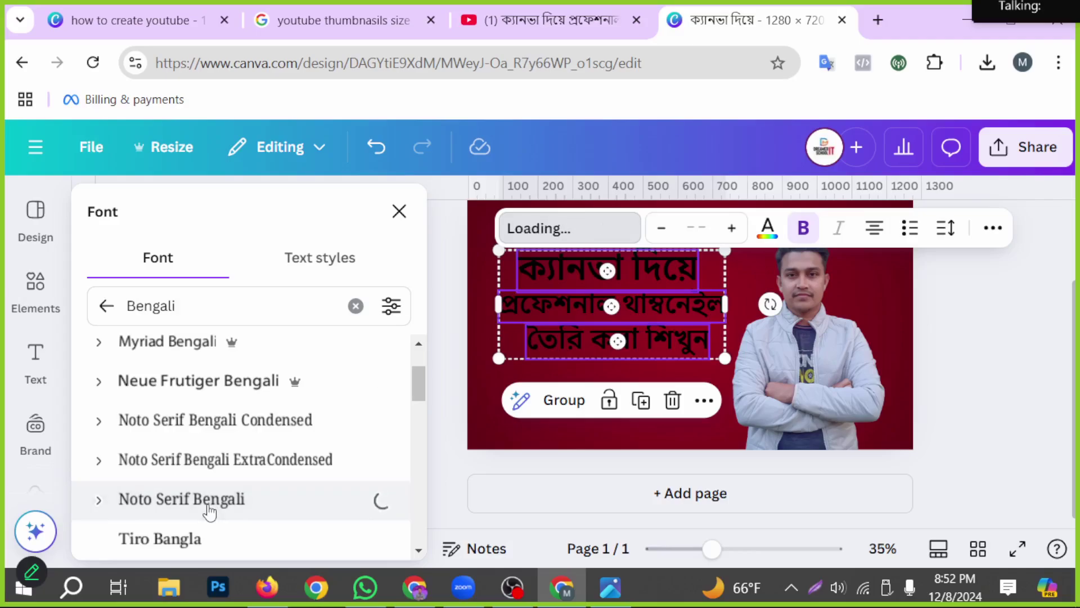
pyautogui.scroll(-2, 209, 511)
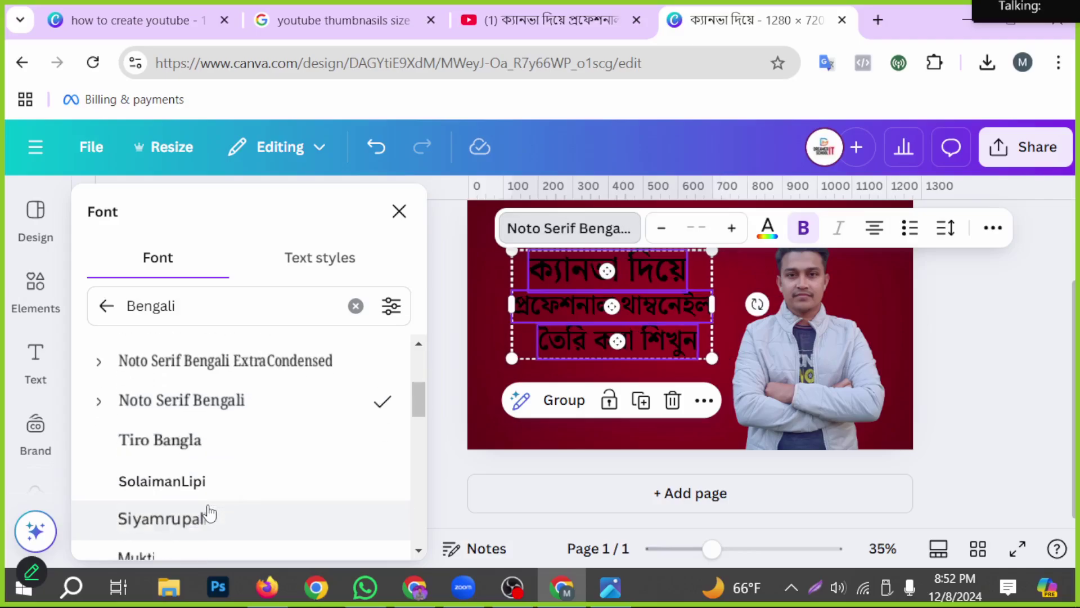
pyautogui.scroll(-2, 218, 509)
pyautogui.click(175, 468)
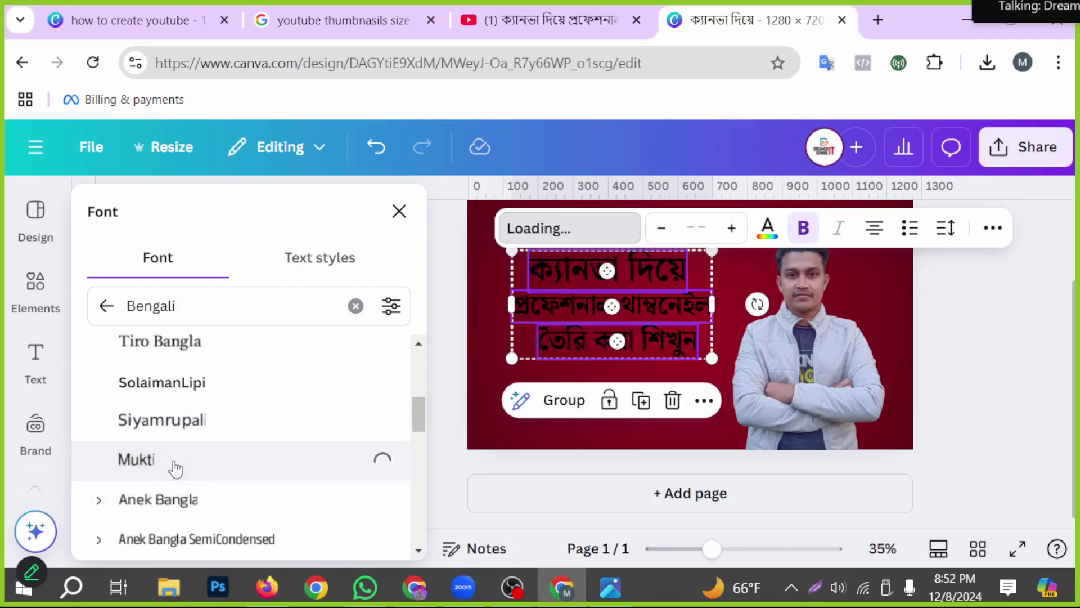
# Try the Alkatra font and a bold Atma font on the three selected text lines.
pyautogui.scroll(-3, 179, 472)
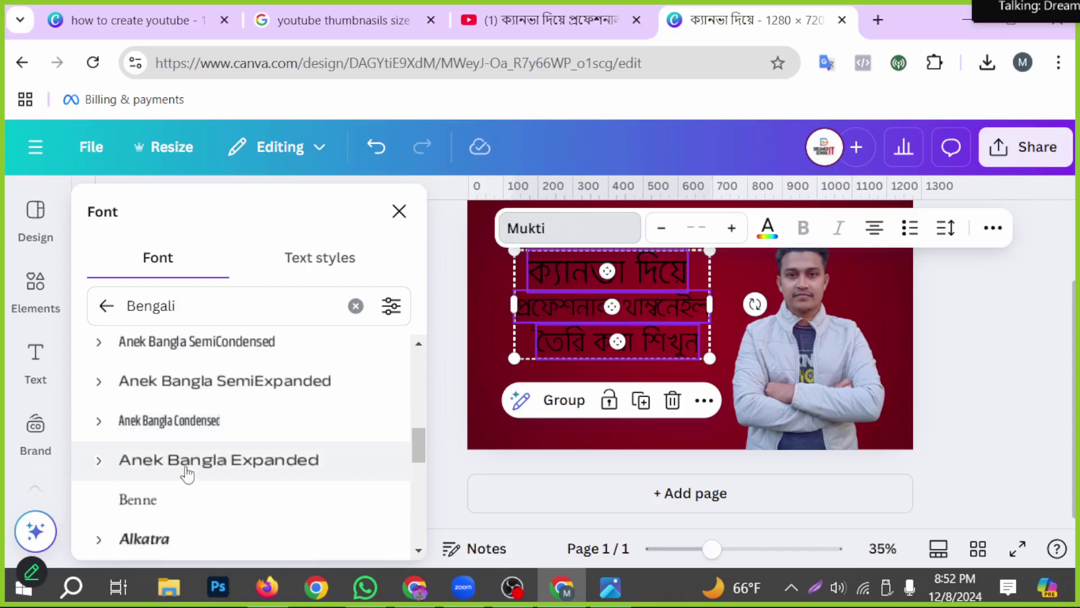
pyautogui.click(174, 539)
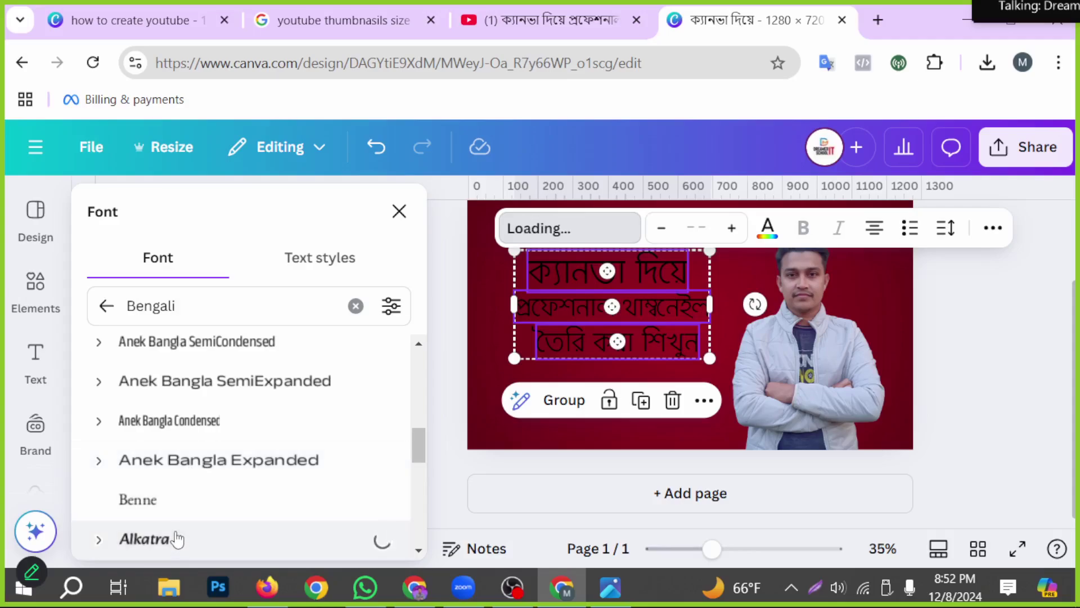
pyautogui.scroll(-3, 187, 491)
pyautogui.click(161, 379)
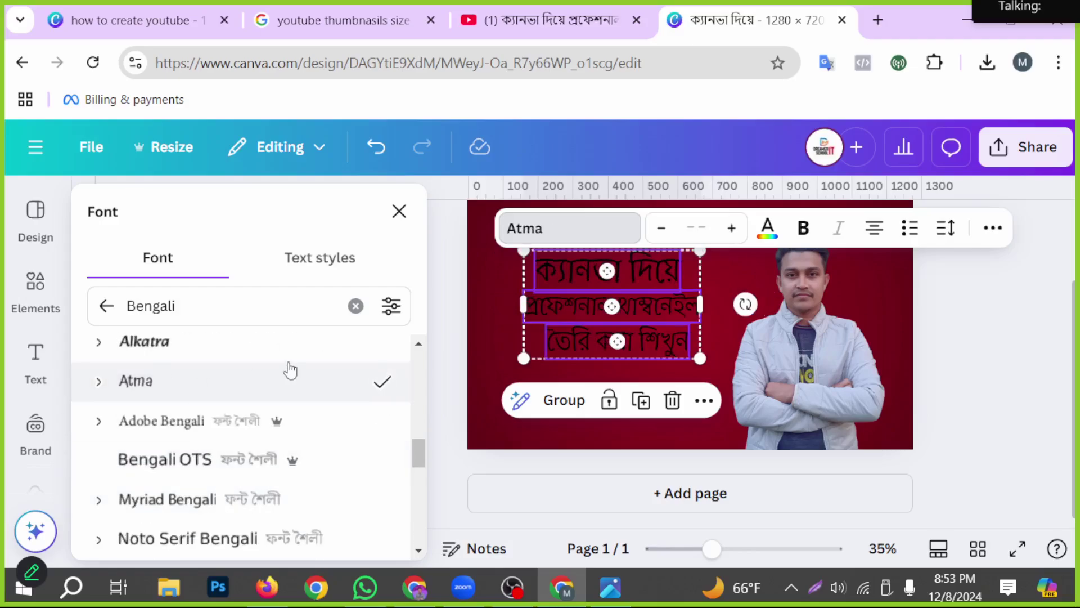
pyautogui.click(808, 237)
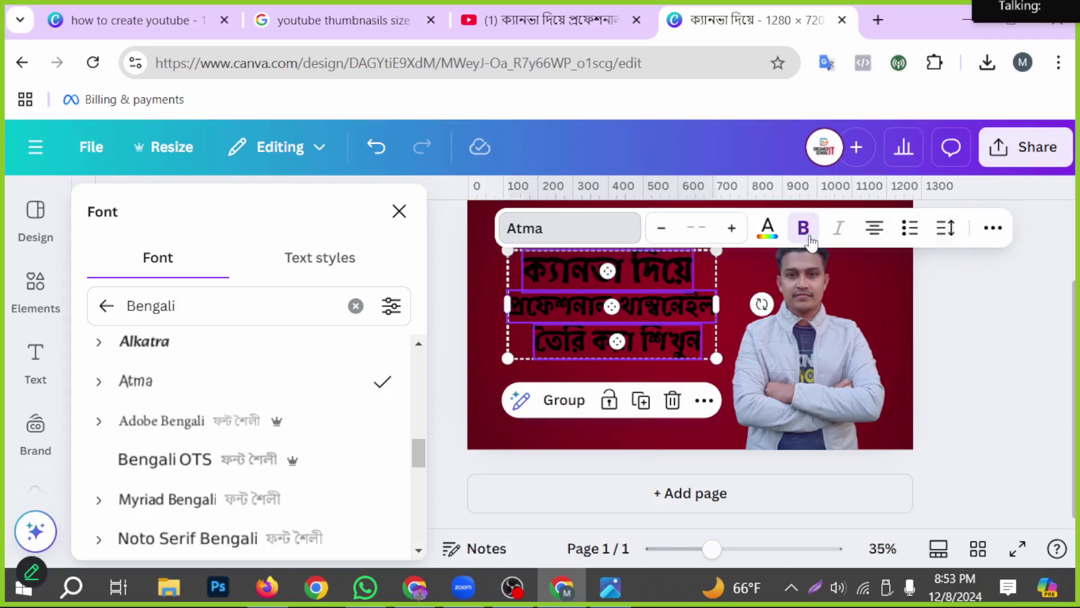
# Try the second Noto Serif Bengali entry, Shonar Bangla and Ben Sen Handwriting fonts on the selected text lines.
pyautogui.scroll(-2, 151, 456)
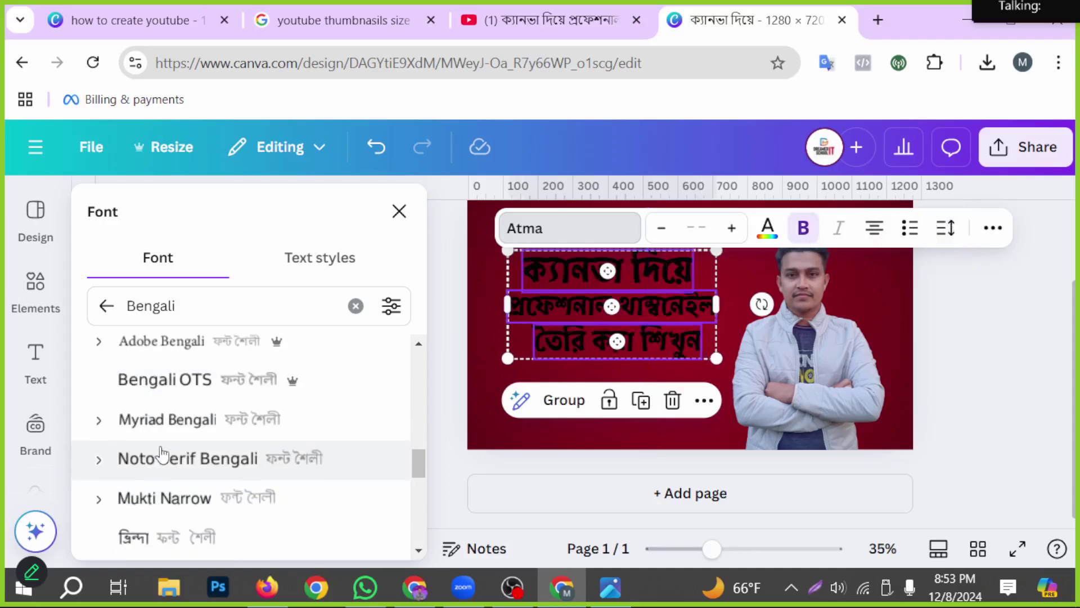
pyautogui.click(258, 447)
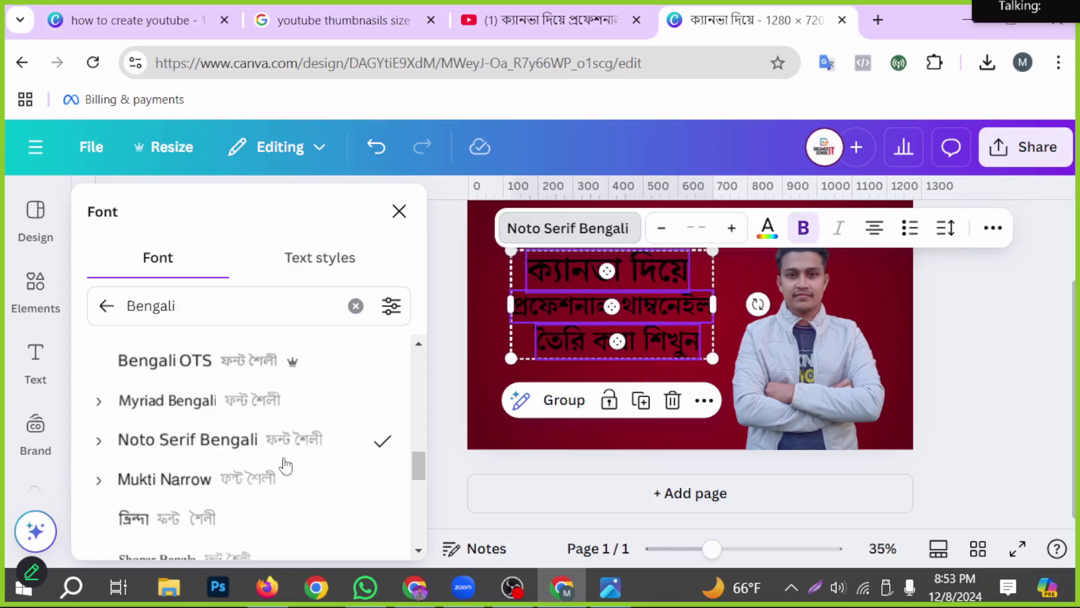
pyautogui.scroll(-2, 298, 465)
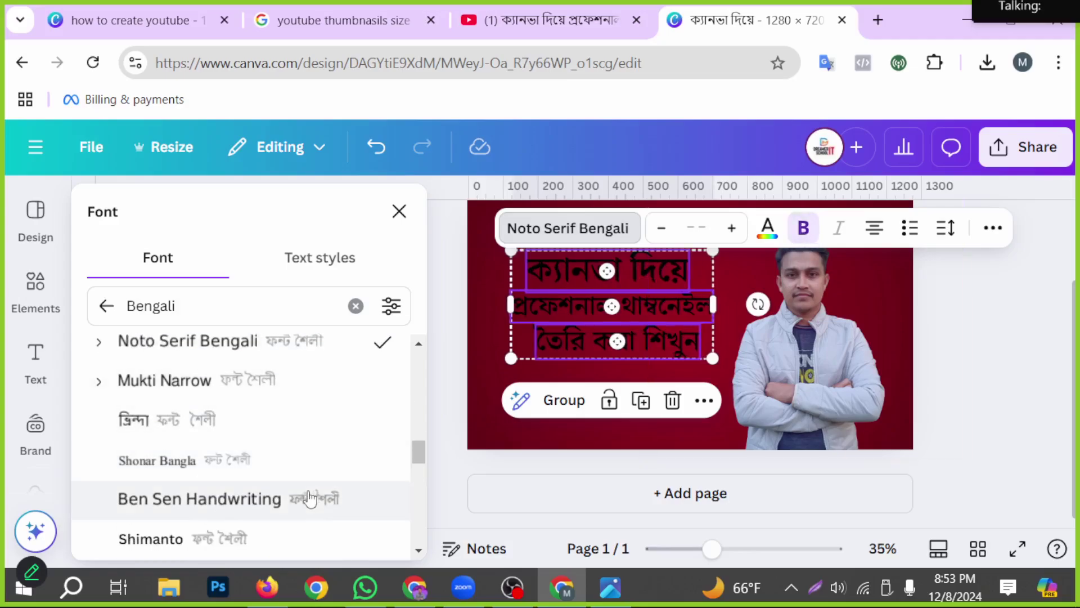
pyautogui.click(225, 457)
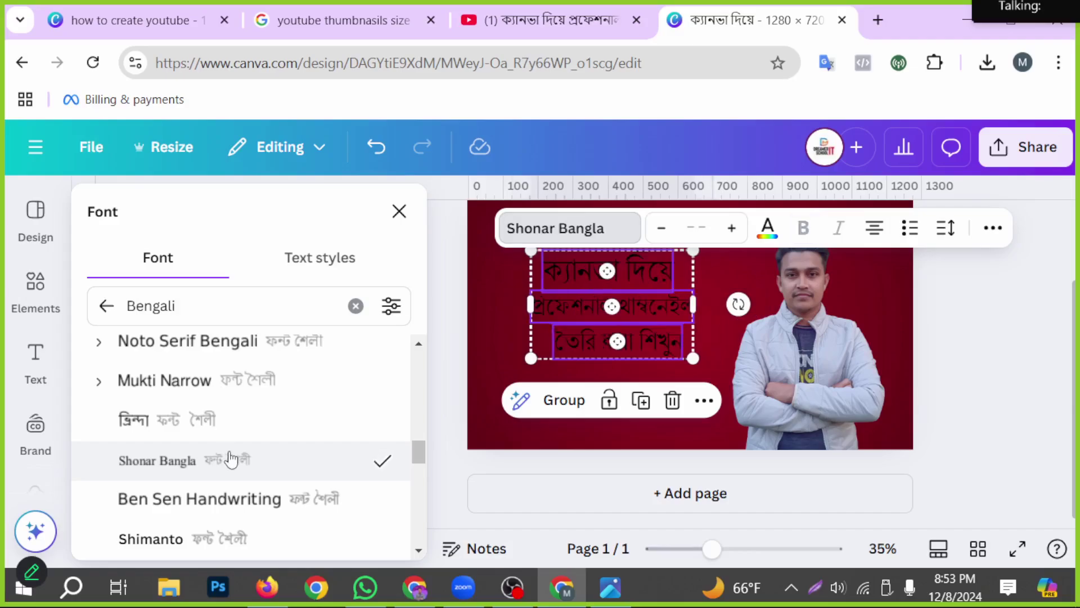
pyautogui.click(277, 498)
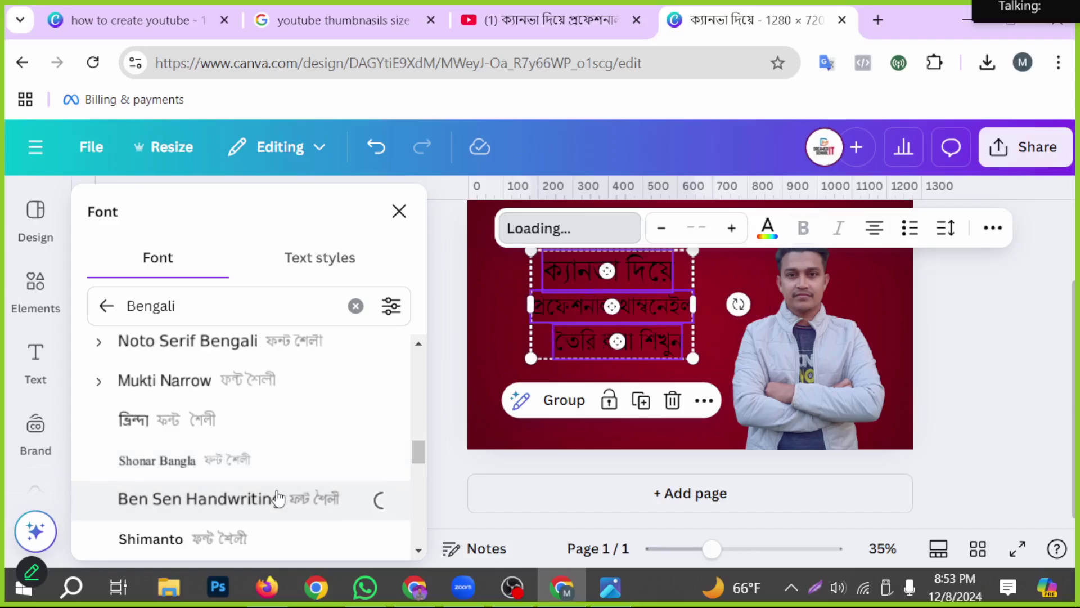
# Set the font of the three selected text lines to Galada.
pyautogui.scroll(-3, 179, 505)
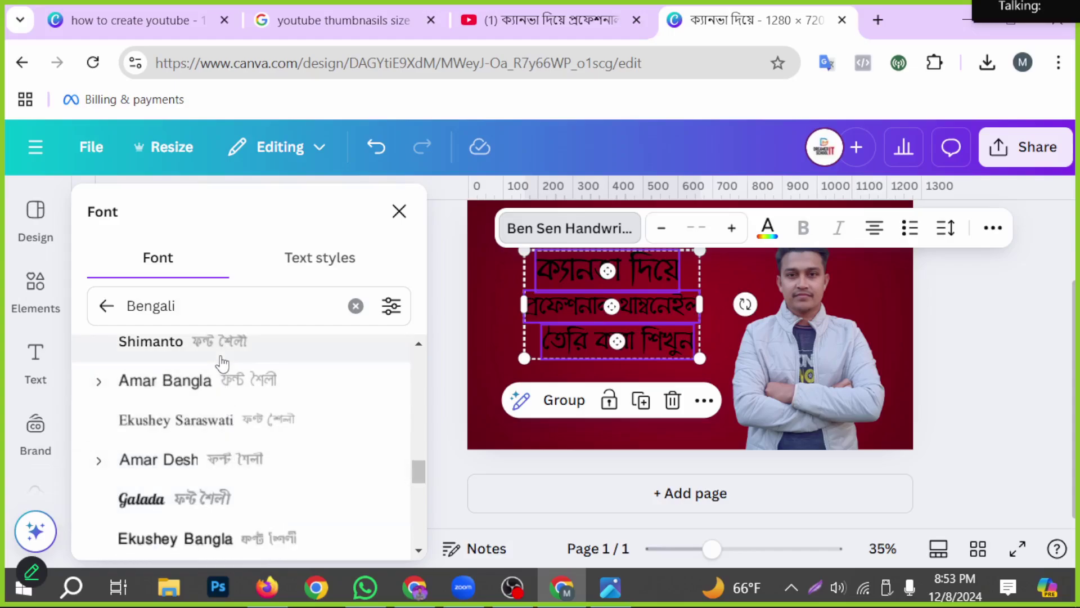
pyautogui.click(229, 505)
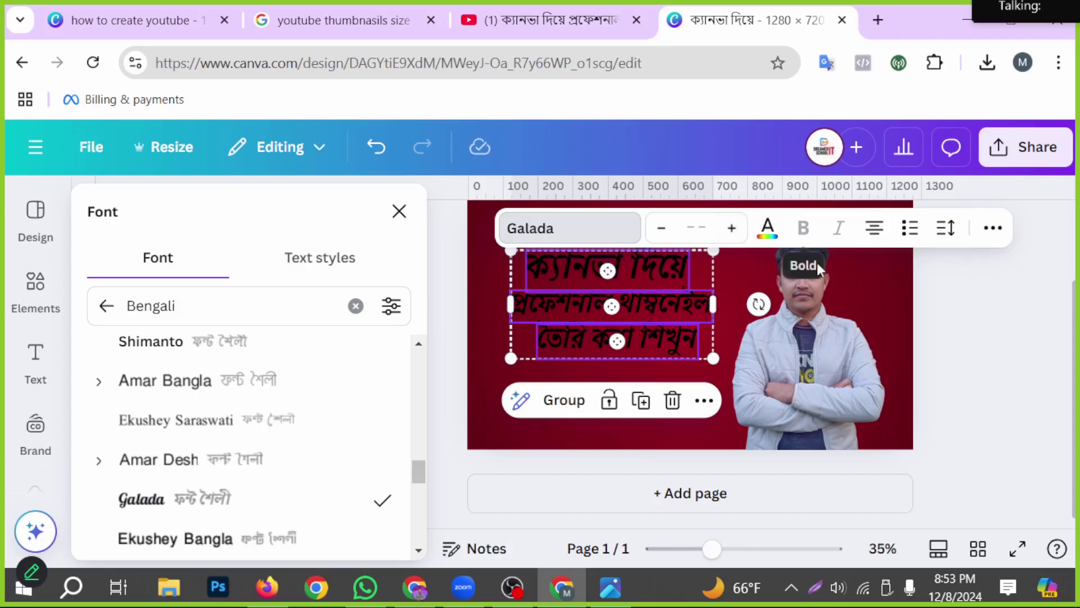
# Deselect the three title lines and move the third line slightly down and to the left.
pyautogui.click(1013, 372)
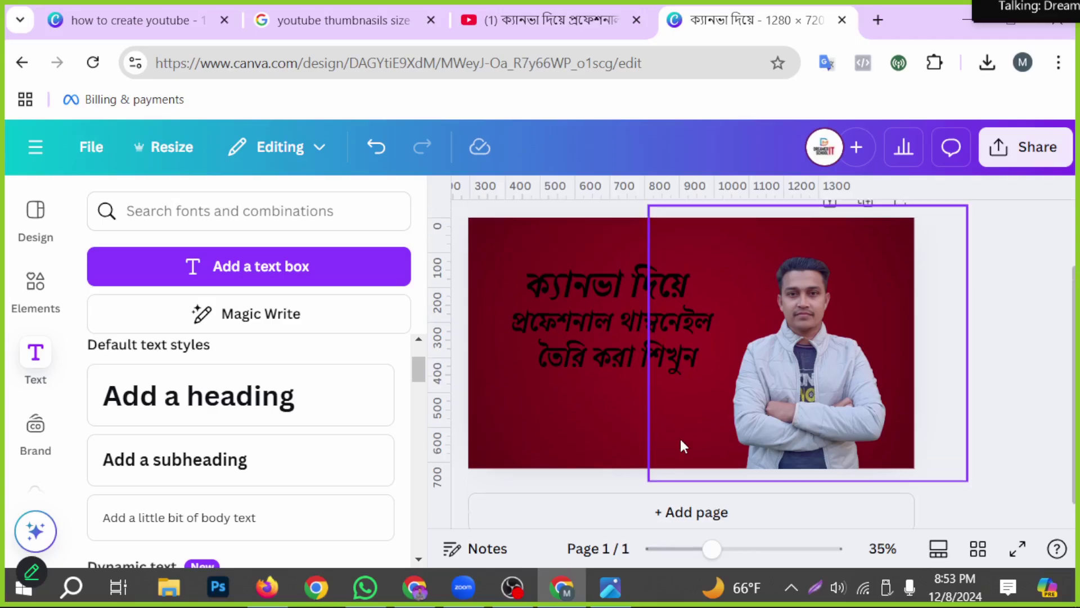
pyautogui.scroll(2, 675, 434)
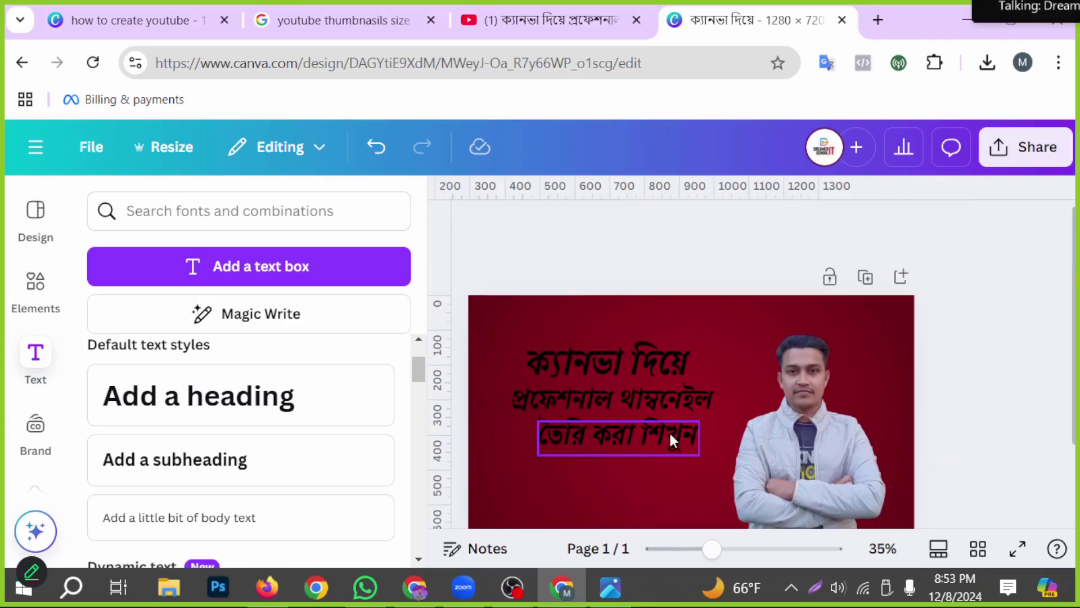
pyautogui.click(616, 445)
# Set the text colour of the first title line, ক্যানভা দিয়ে, to white.
pyautogui.click(675, 363)
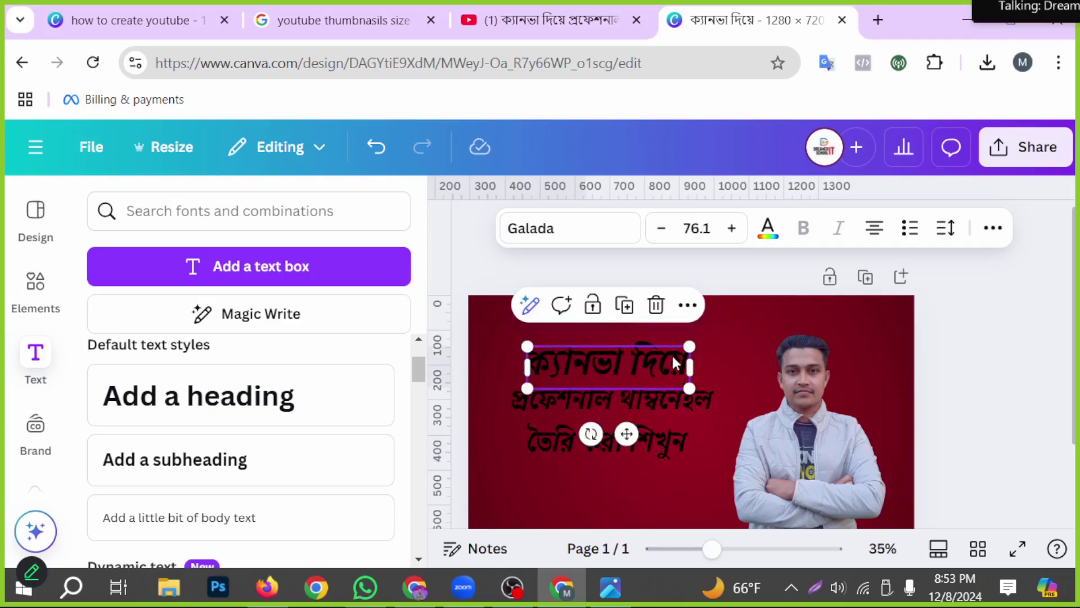
pyautogui.click(767, 228)
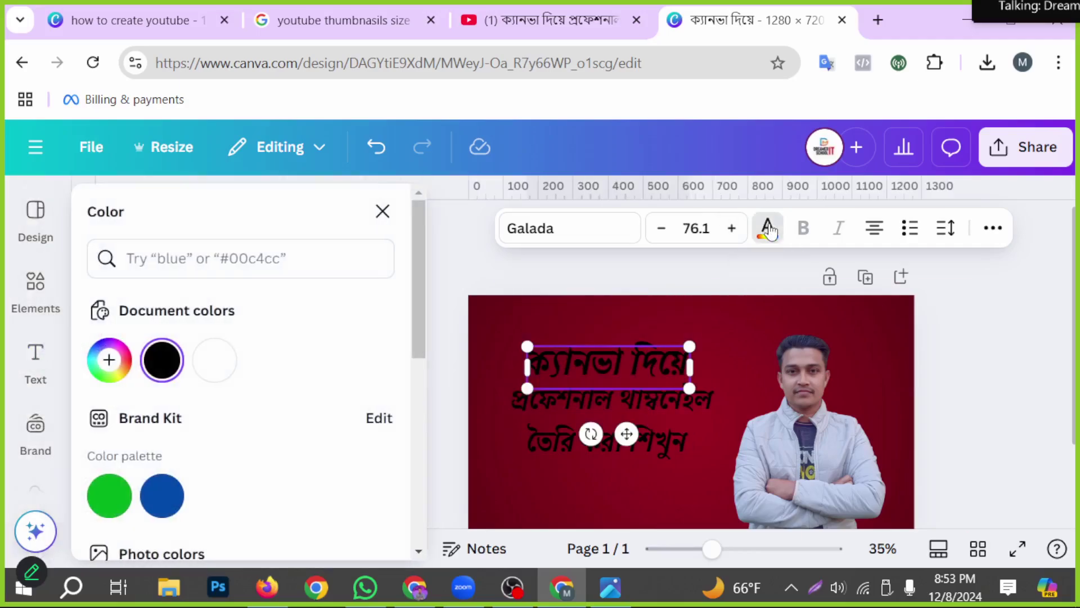
pyautogui.click(219, 353)
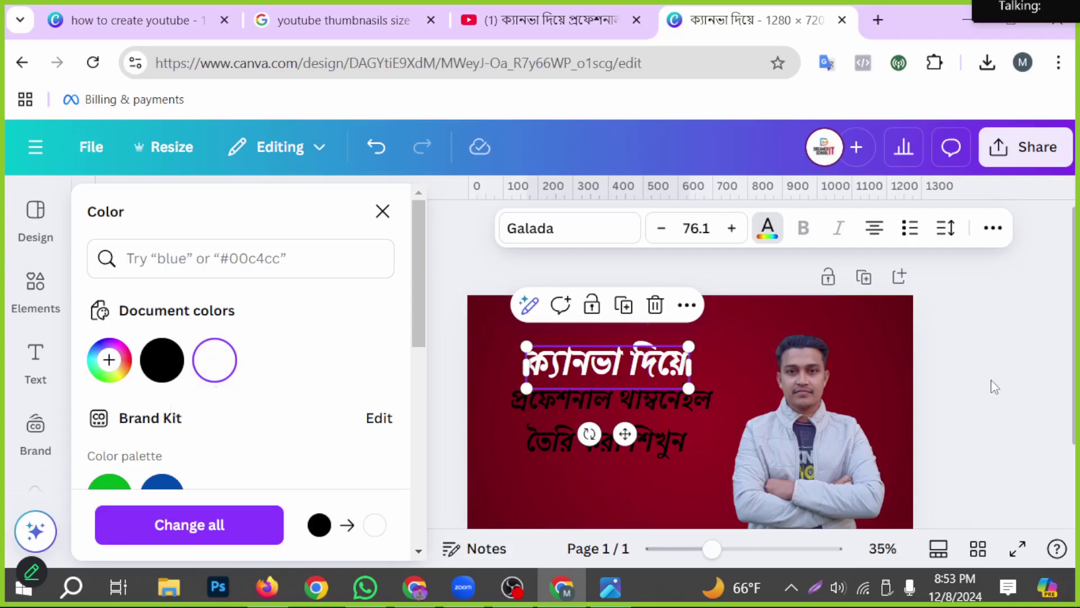
pyautogui.press('Escape')
pyautogui.click(1007, 392)
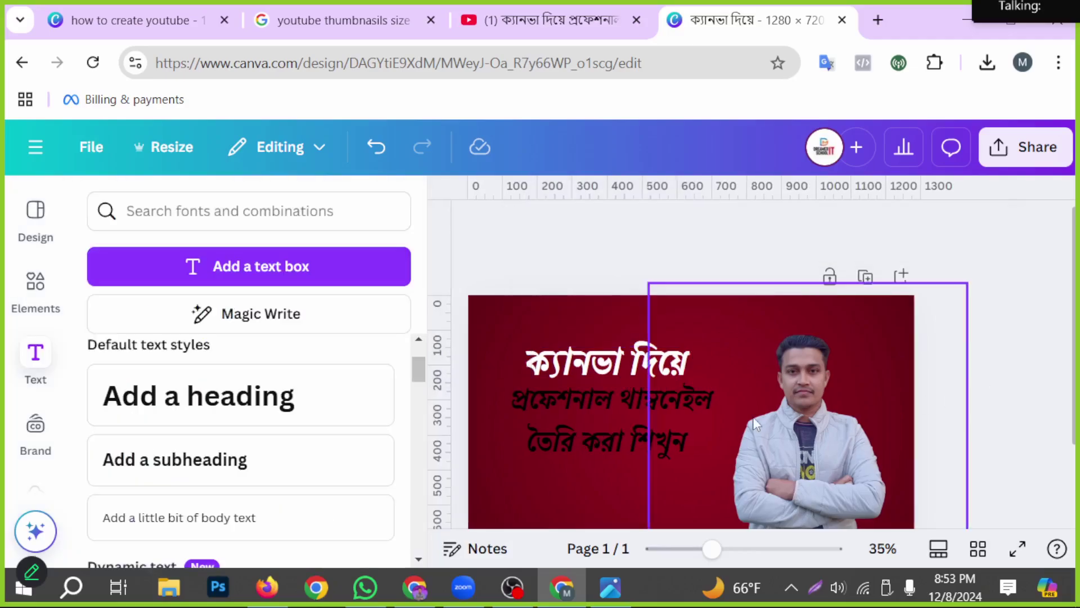
# Set the font of the first title line, ক্যানভা দিয়ে, to Atma and make it bold.
pyautogui.click(613, 368)
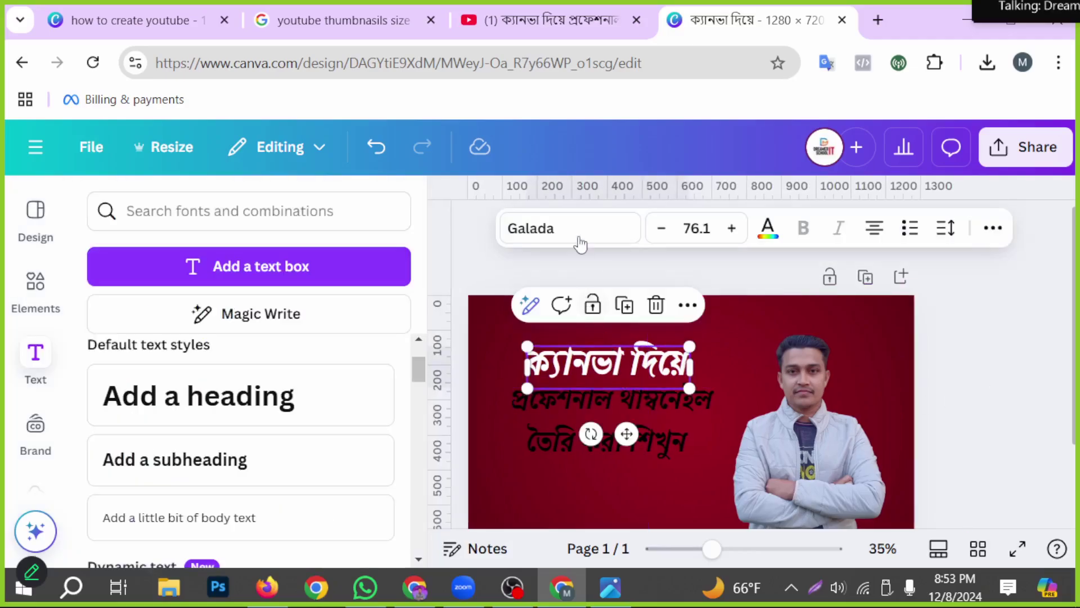
pyautogui.click(580, 225)
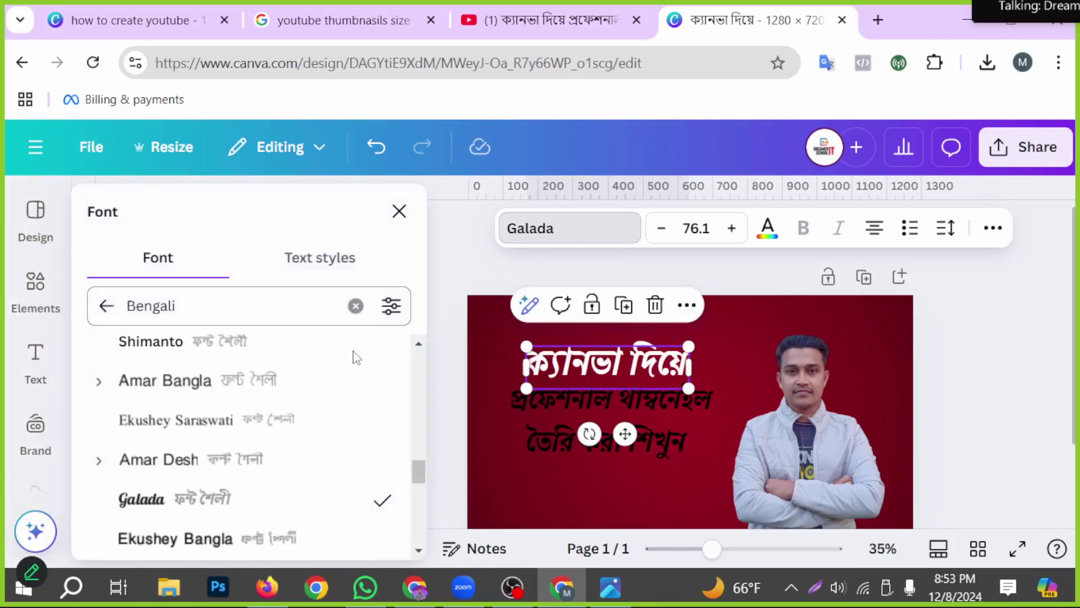
pyautogui.scroll(2, 199, 471)
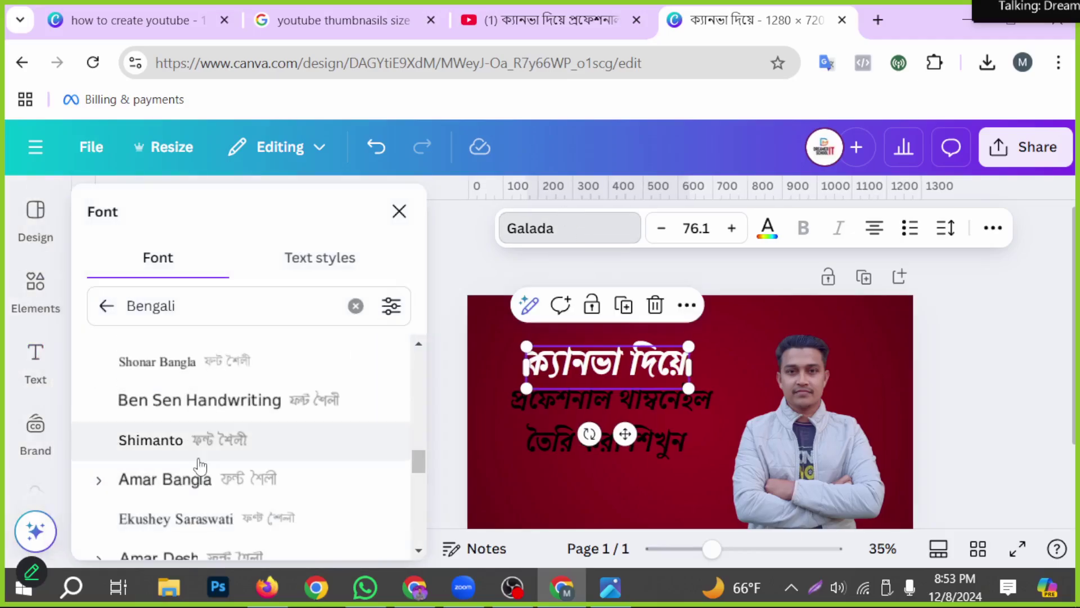
pyautogui.scroll(2, 211, 455)
pyautogui.scroll(2, 198, 425)
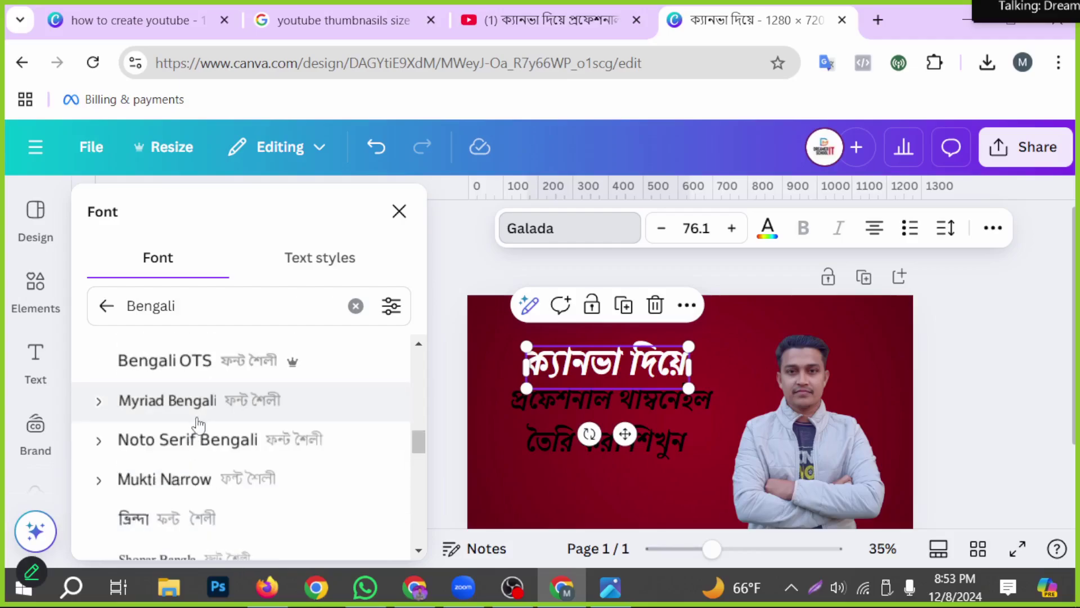
pyautogui.scroll(2, 200, 424)
pyautogui.click(180, 388)
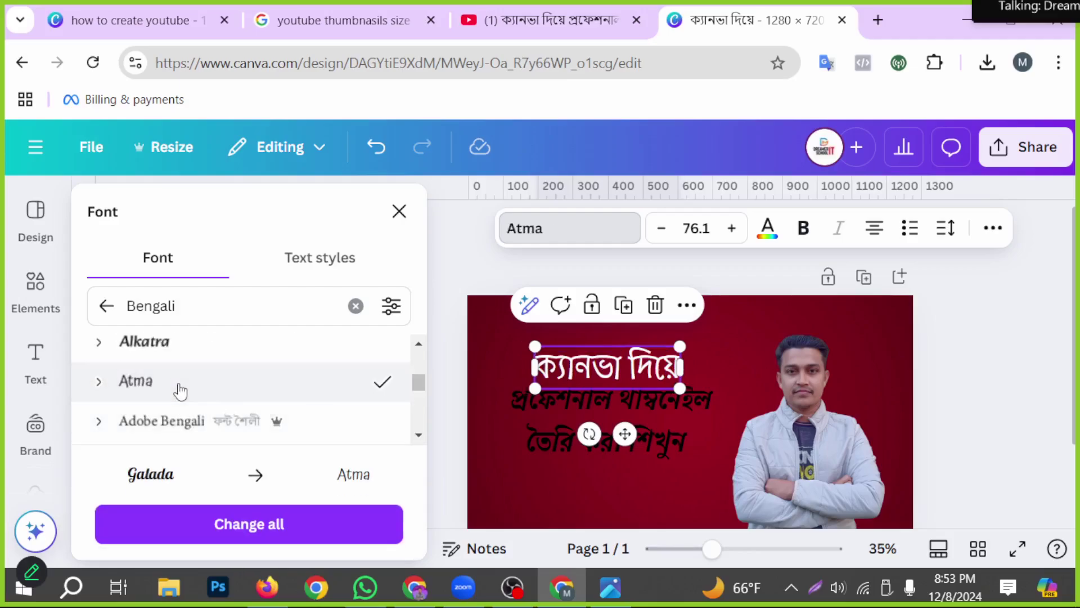
pyautogui.click(802, 228)
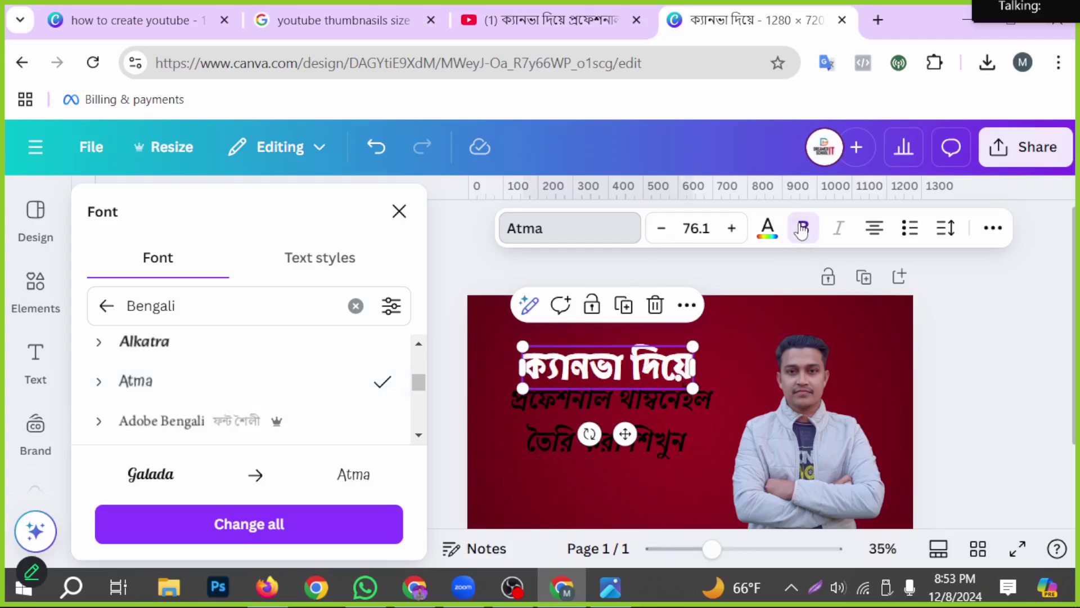
pyautogui.press('Escape')
pyautogui.press('Escape')
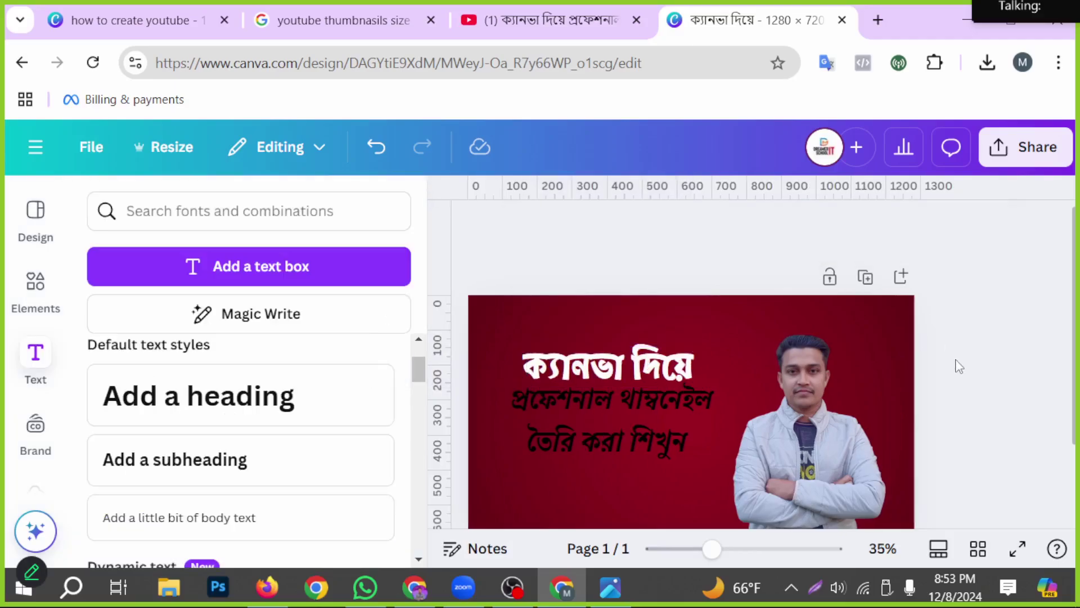
# Enlarge the first title line proportionally to a font size of about 81.9.
pyautogui.click(688, 367)
pyautogui.moveTo(700, 338); pyautogui.dragTo(710, 334)
pyautogui.click(969, 400)
# Space out the title lines by nudging the first line up and moving the second and third lines lower.
pyautogui.click(659, 400)
pyautogui.moveTo(664, 405); pyautogui.dragTo(663, 402)
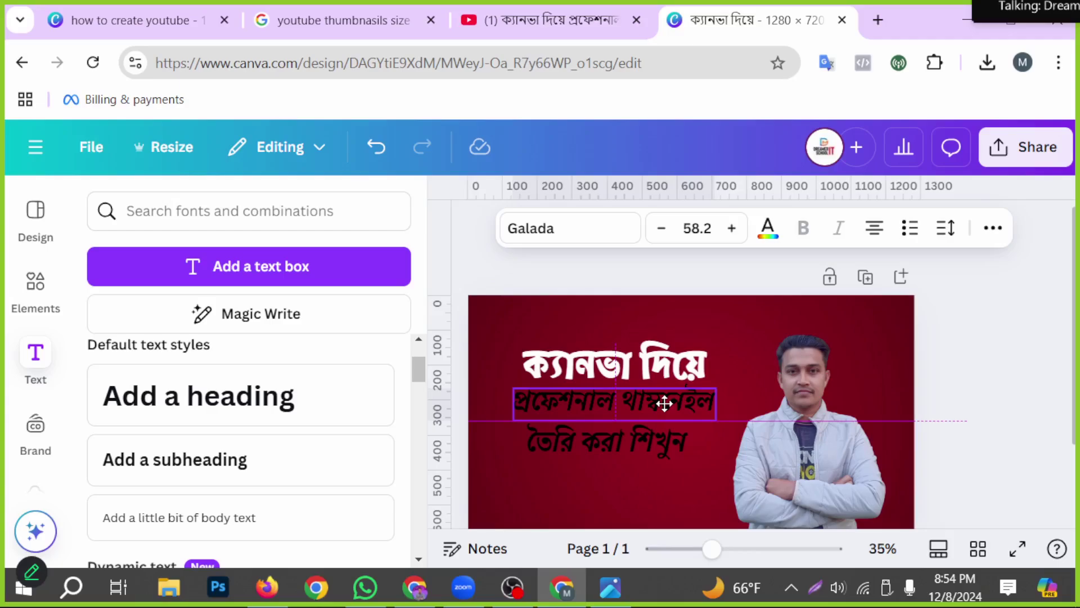
pyautogui.click(1031, 468)
pyautogui.click(609, 374)
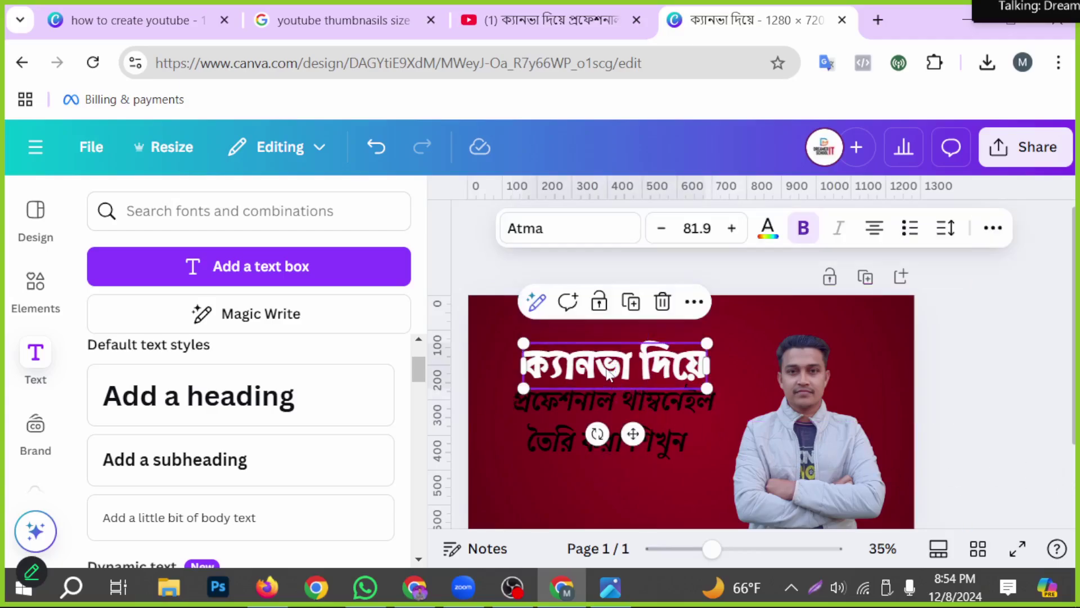
pyautogui.click(609, 374)
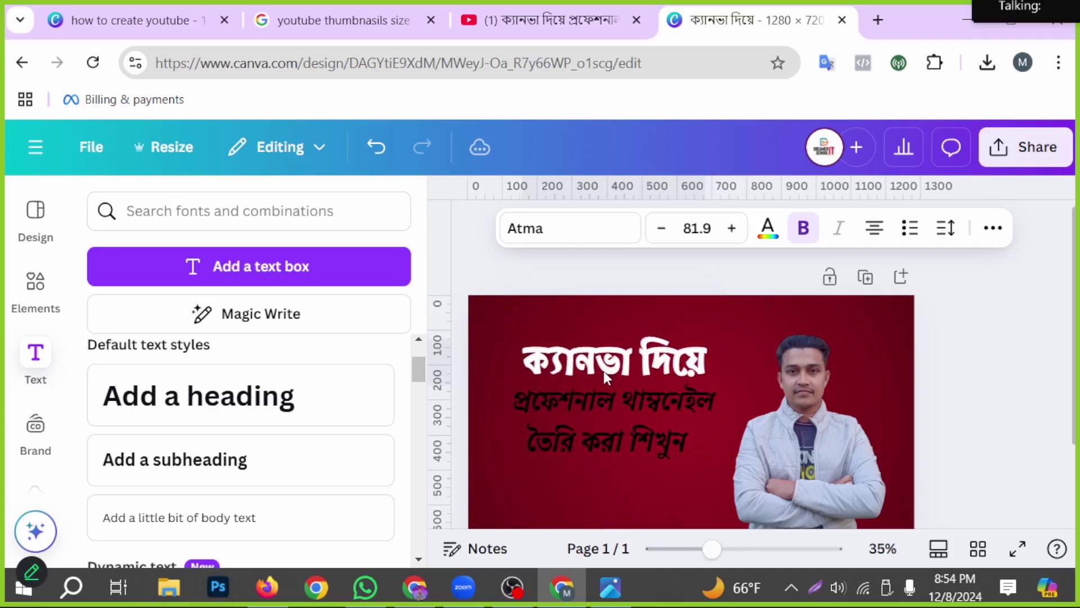
pyautogui.click(616, 450)
pyautogui.moveTo(606, 463); pyautogui.dragTo(606, 491)
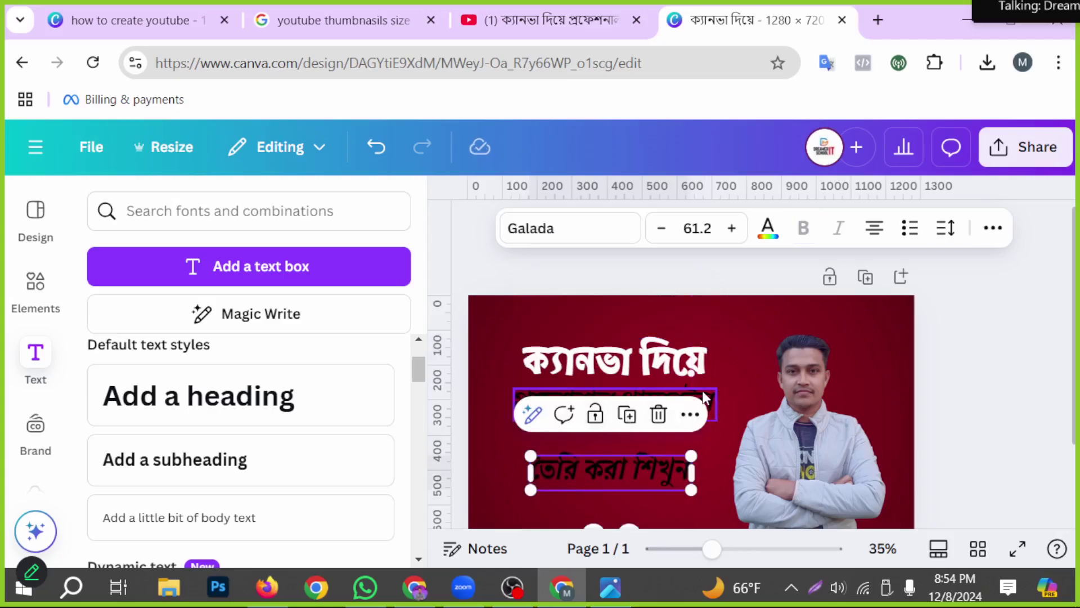
pyautogui.moveTo(598, 405)
pyautogui.mouseDown()
pyautogui.moveTo(599, 432)
pyautogui.moveTo(603, 423)
pyautogui.mouseUp()
pyautogui.click(1044, 414)
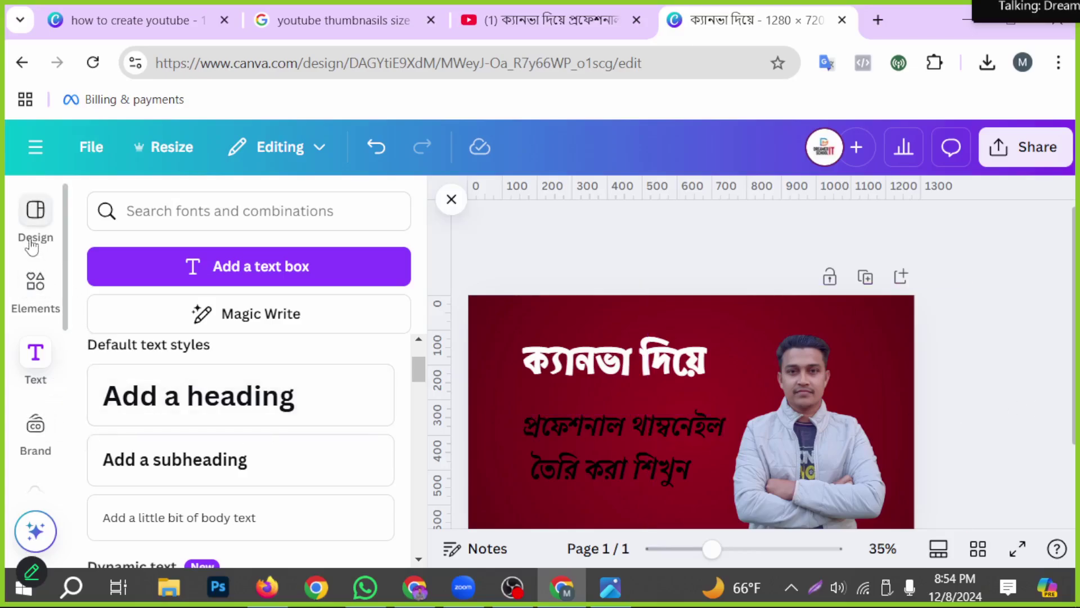
# Search the elements for "shape", add the rounded square to the thumbnail and flatten it into a low bar.
pyautogui.click(34, 281)
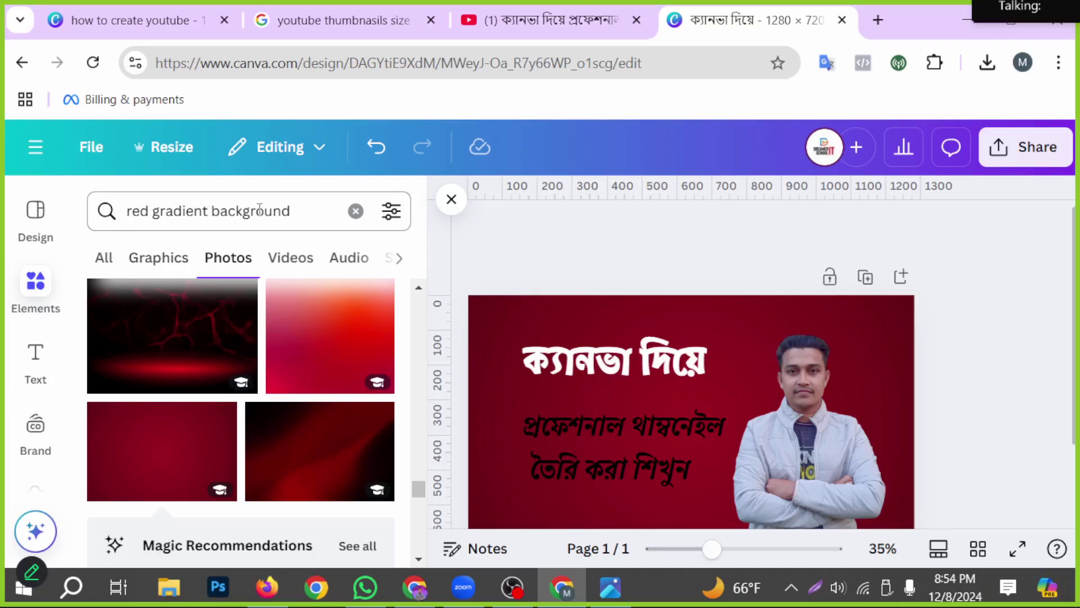
pyautogui.click(356, 211)
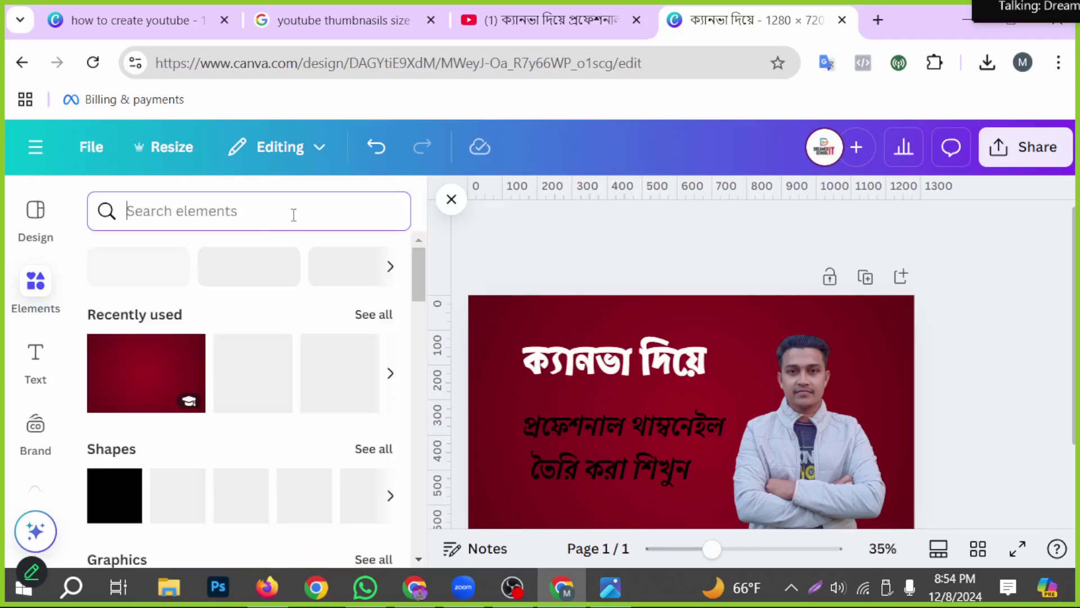
pyautogui.write('s')
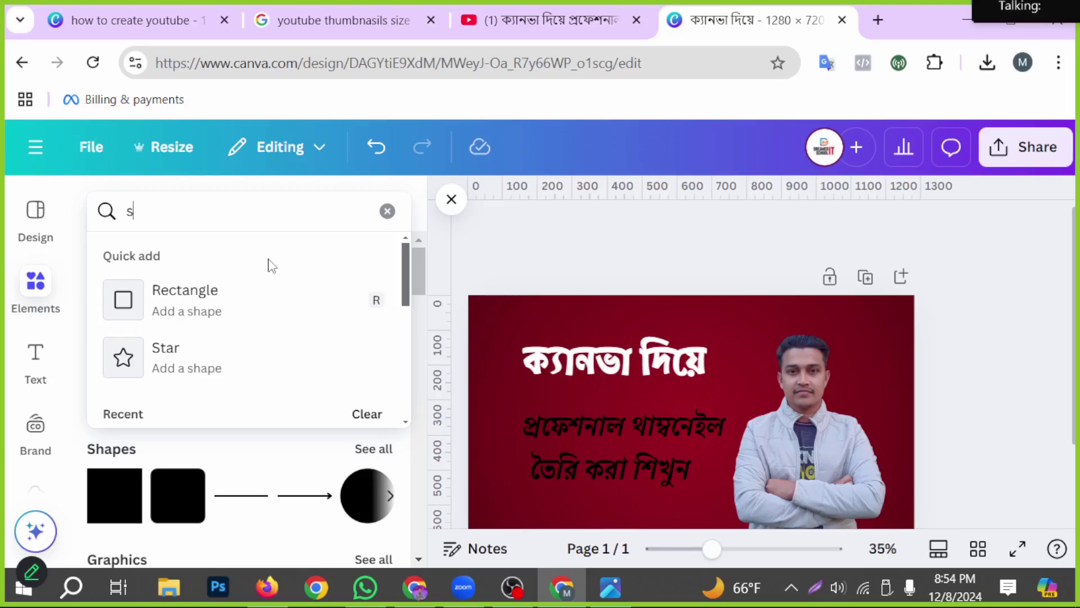
pyautogui.write('h')
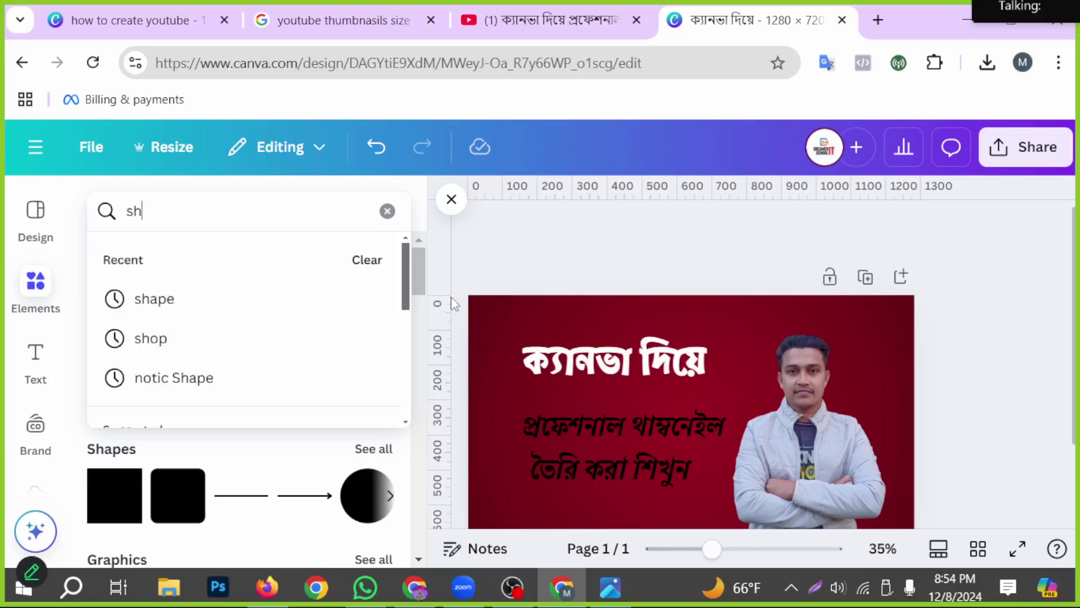
pyautogui.click(254, 312)
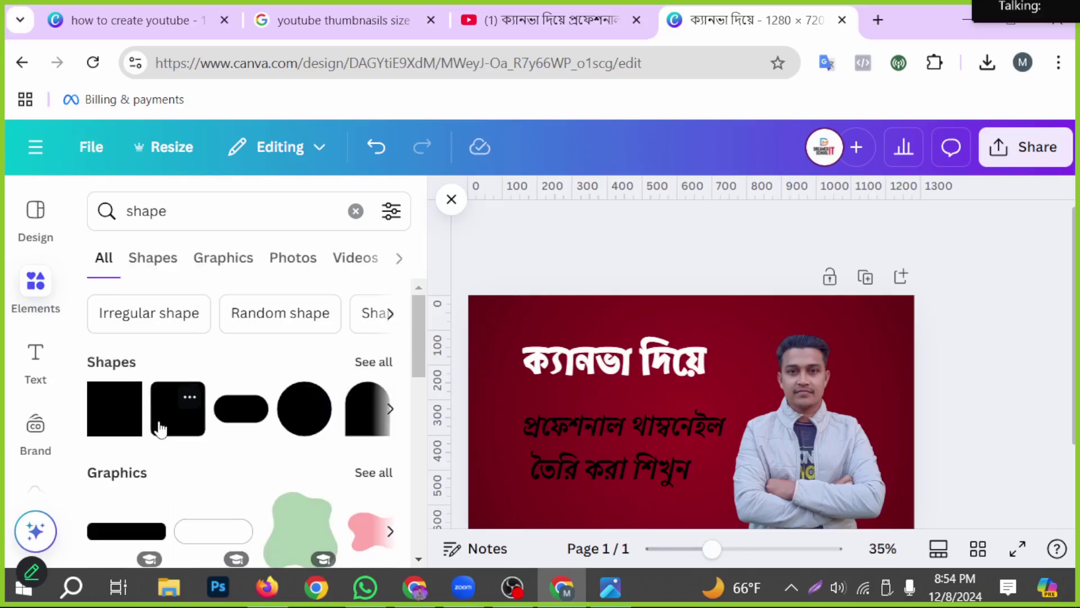
pyautogui.click(160, 429)
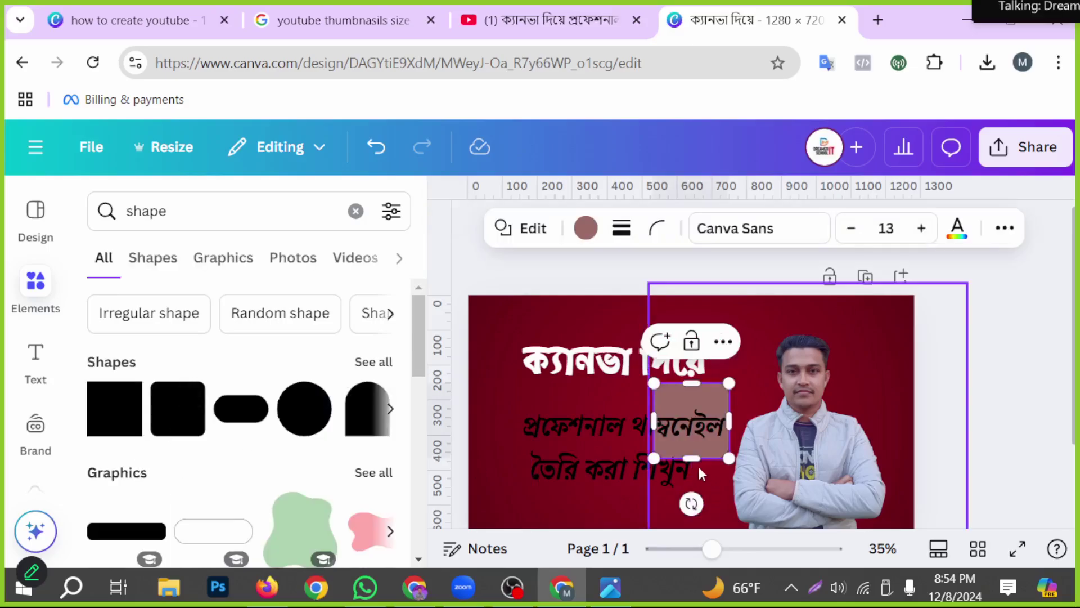
pyautogui.moveTo(696, 457); pyautogui.dragTo(696, 414)
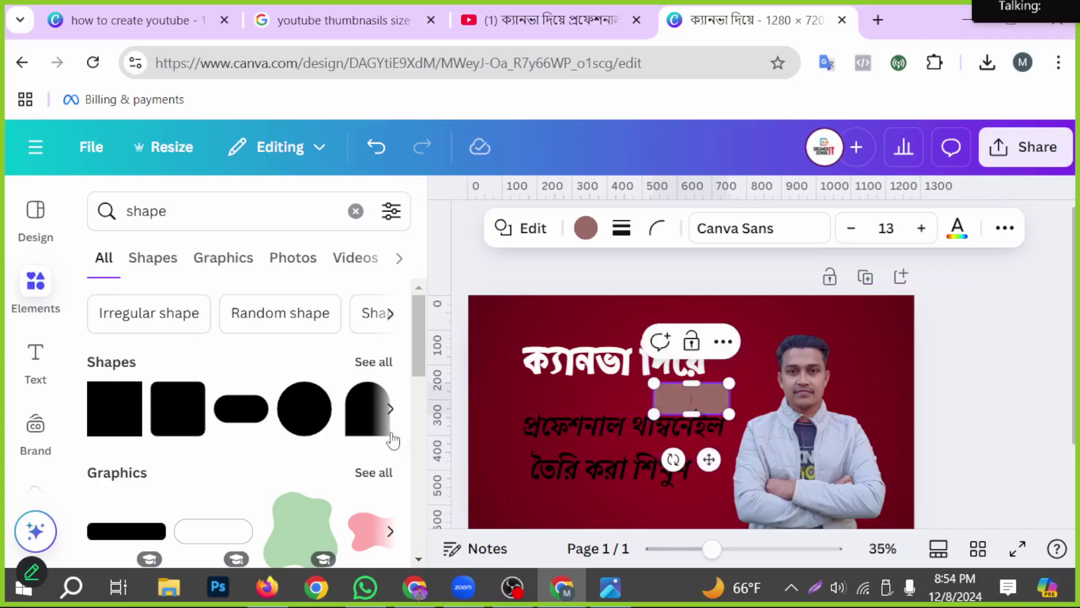
# Try a plain square over the rounded shape, stretched into a wide, low bar between the first and second title lines.
pyautogui.hotkey('ctrl', 'z')
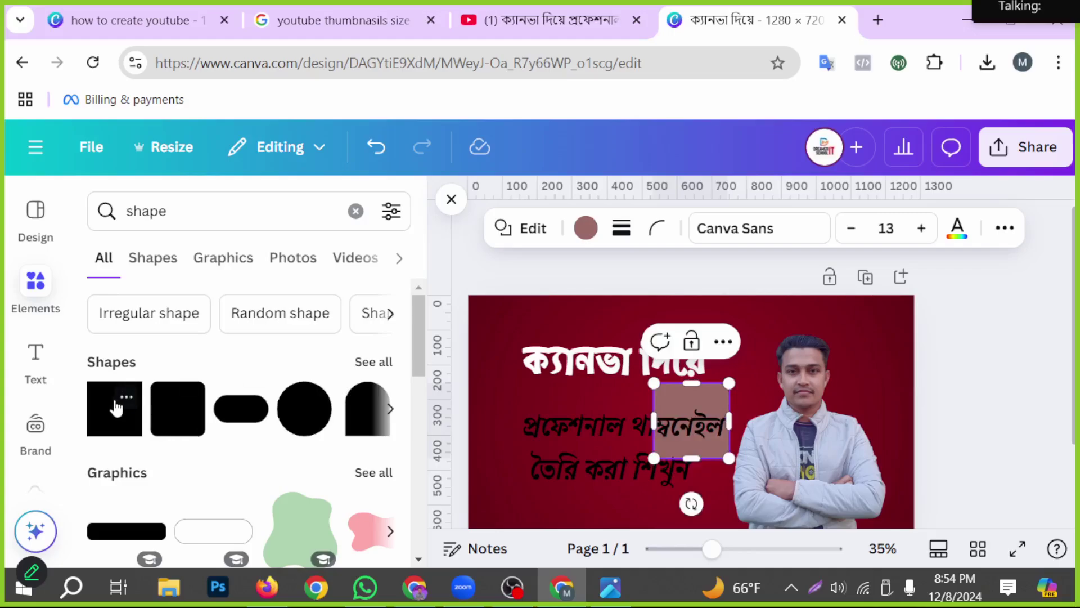
pyautogui.click(963, 448)
pyautogui.click(708, 413)
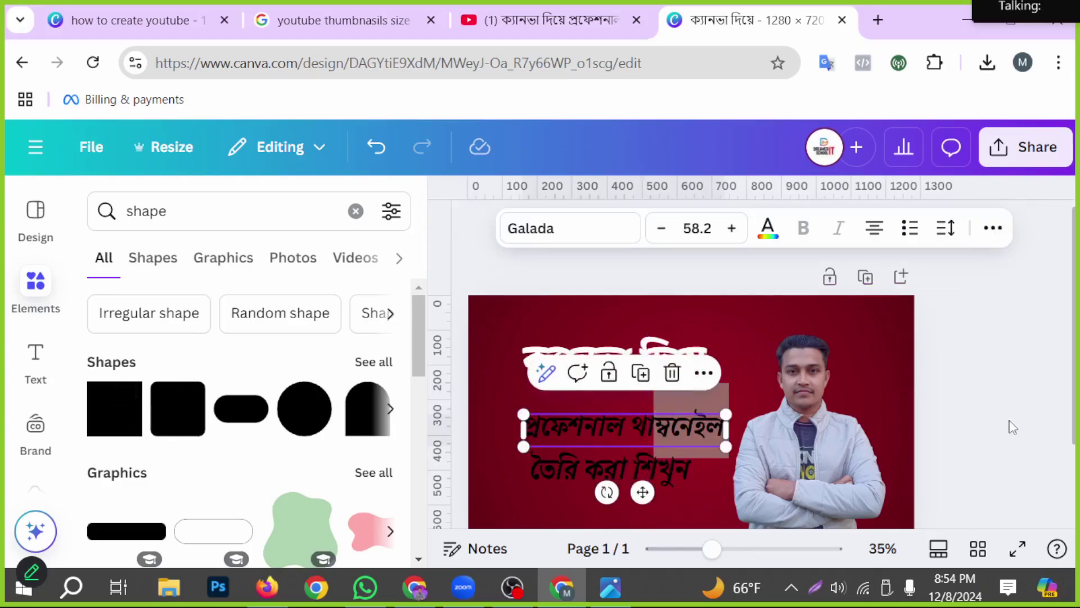
pyautogui.click(681, 396)
pyautogui.moveTo(655, 421); pyautogui.dragTo(529, 397)
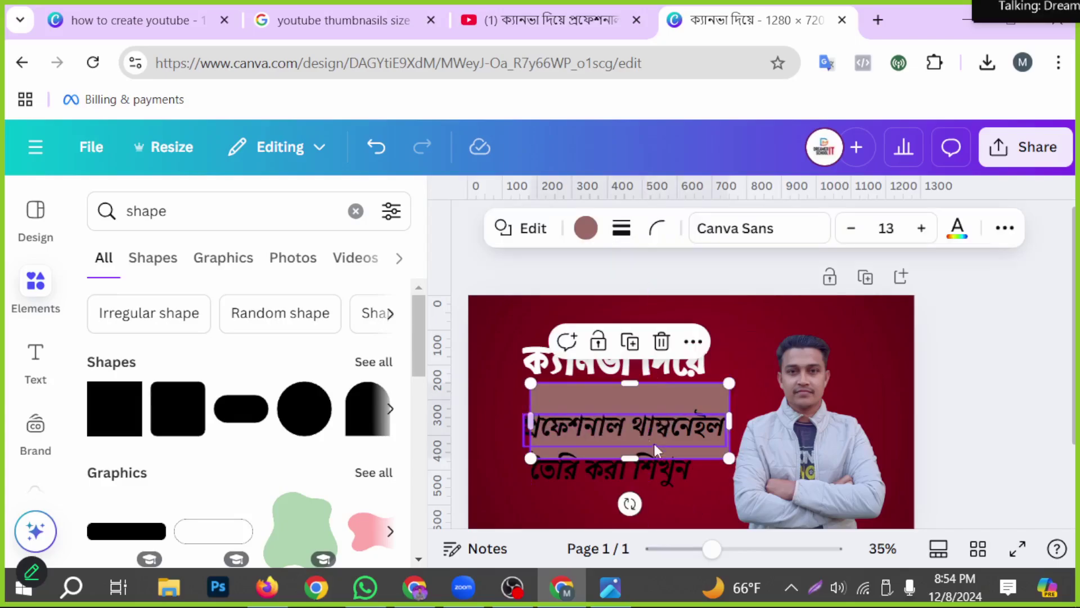
pyautogui.moveTo(629, 456); pyautogui.dragTo(623, 412)
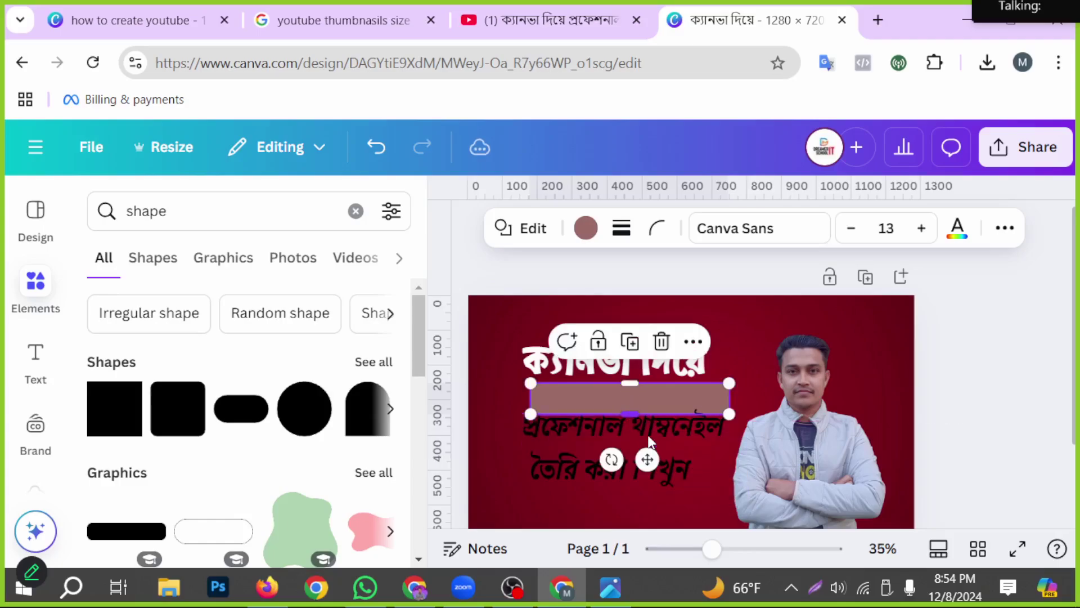
# Move the wide square-cornered bar slightly left, off the rounded shape behind it, and delete that bar.
pyautogui.click(668, 396)
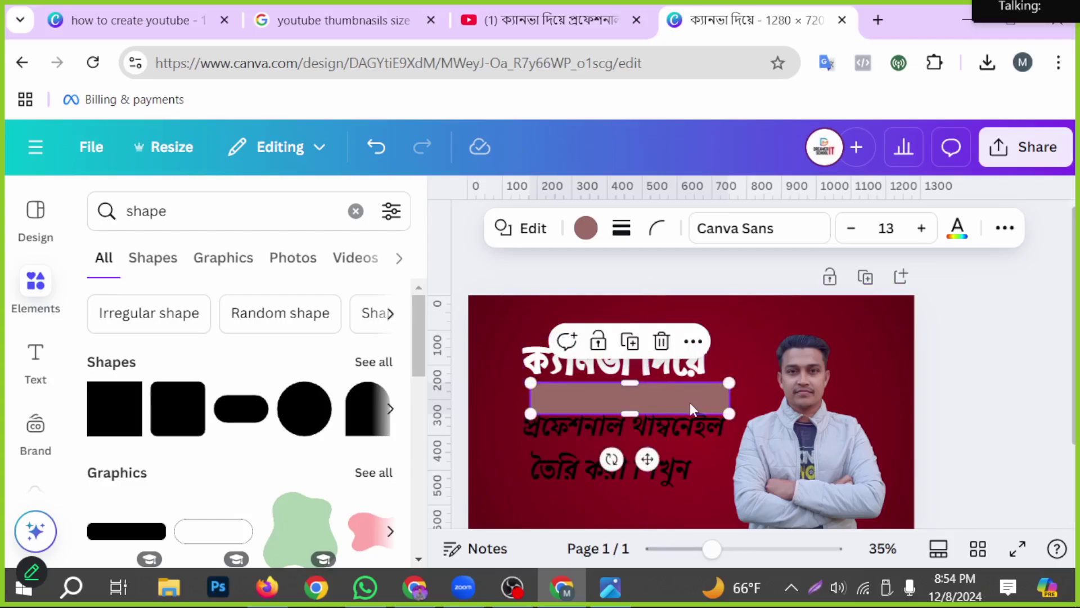
pyautogui.click(1001, 429)
pyautogui.click(662, 401)
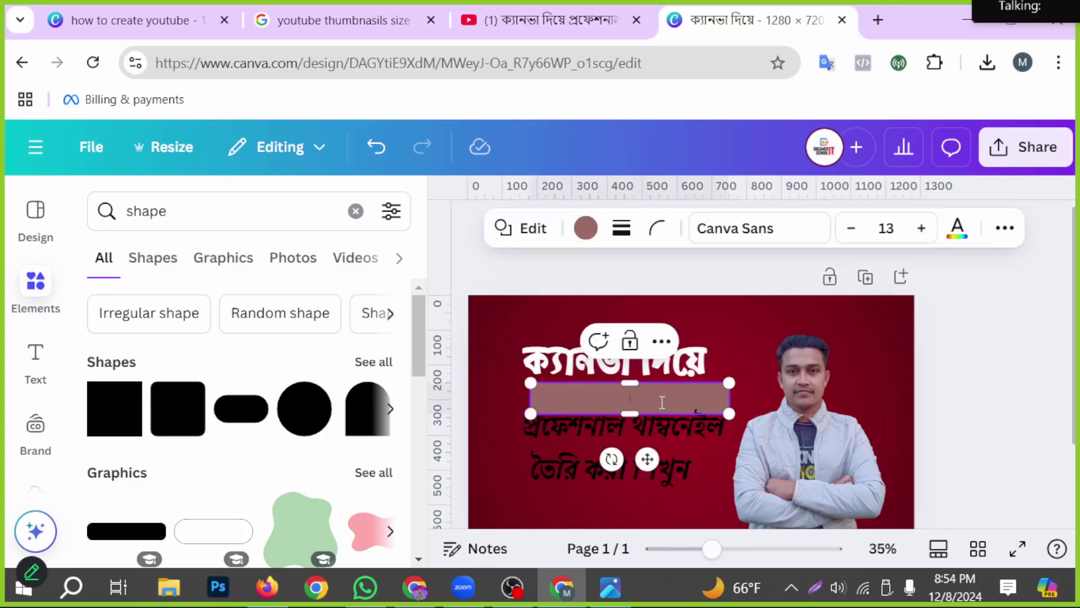
pyautogui.click(1033, 404)
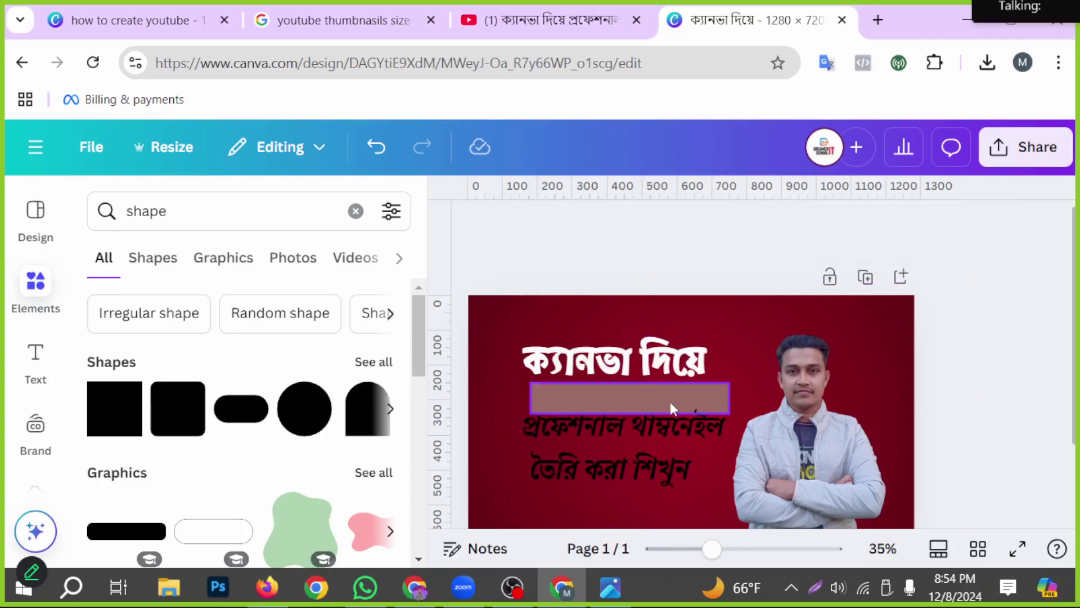
pyautogui.moveTo(655, 401); pyautogui.dragTo(637, 396)
pyautogui.press('Escape')
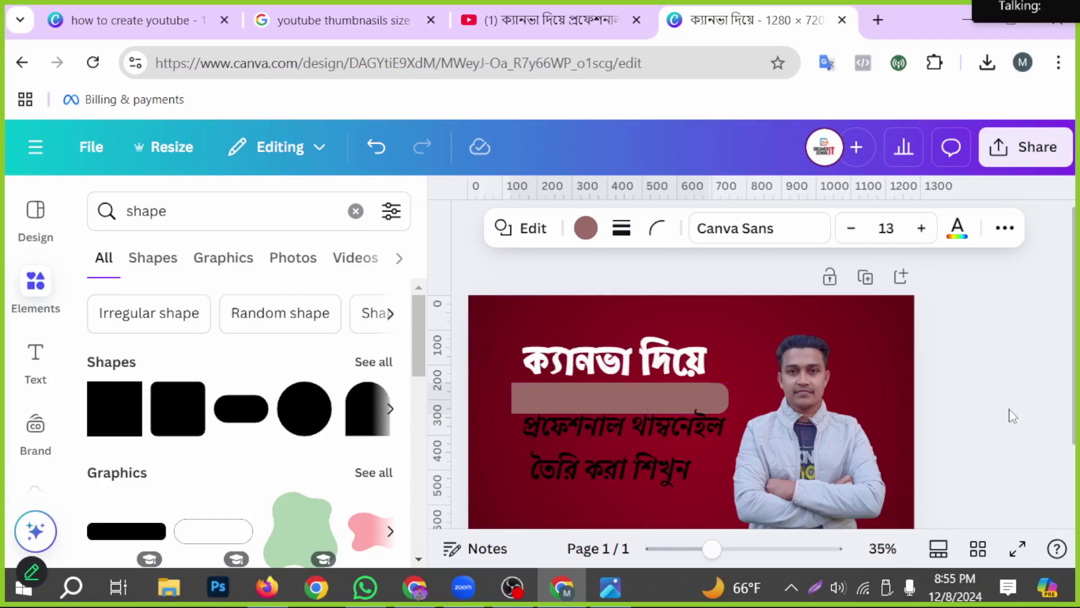
pyautogui.click(623, 404)
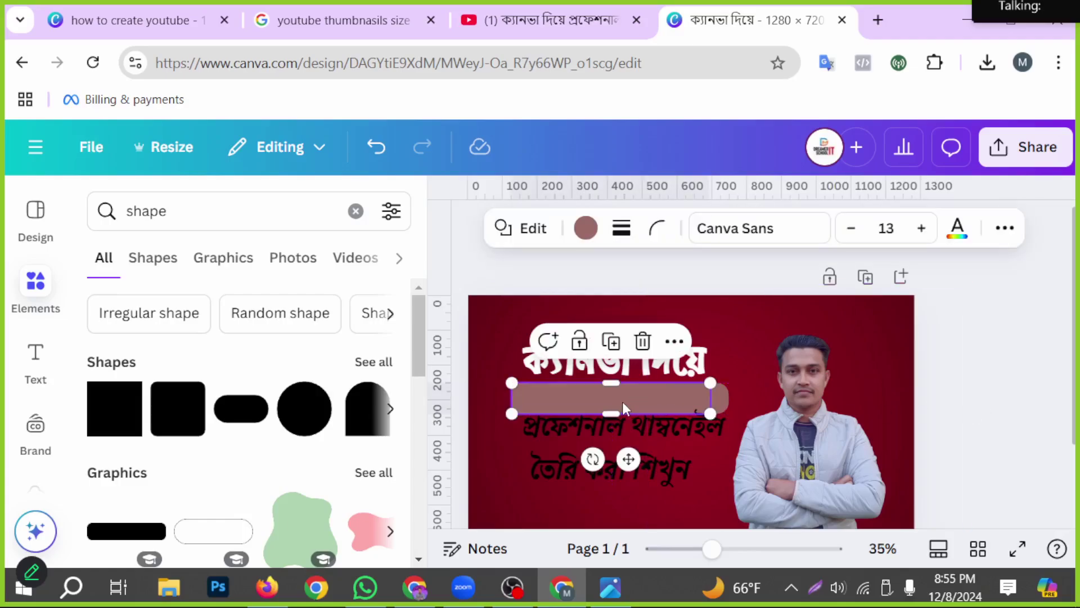
pyautogui.press('Escape')
# Widen the small rounded bar and centre it between the first and second title lines.
pyautogui.moveTo(133, 408)
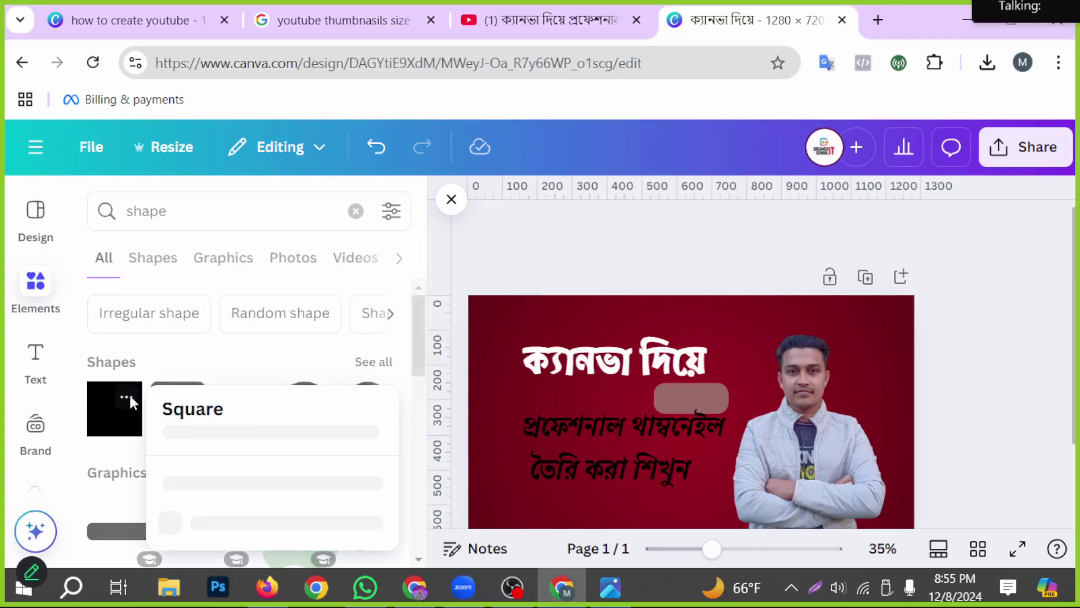
pyautogui.click(684, 404)
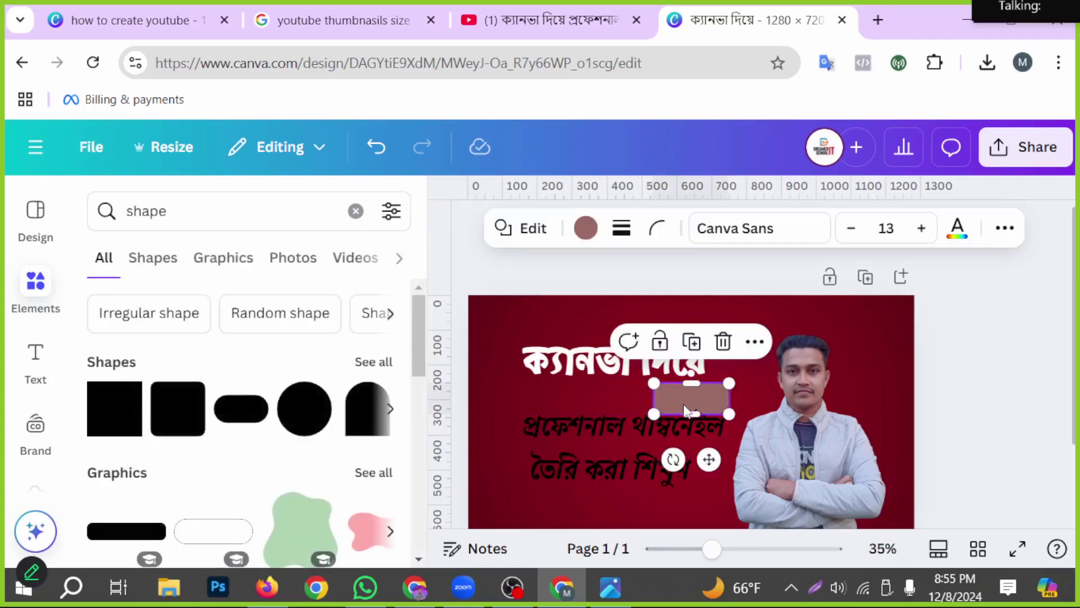
pyautogui.click(915, 414)
pyautogui.click(701, 403)
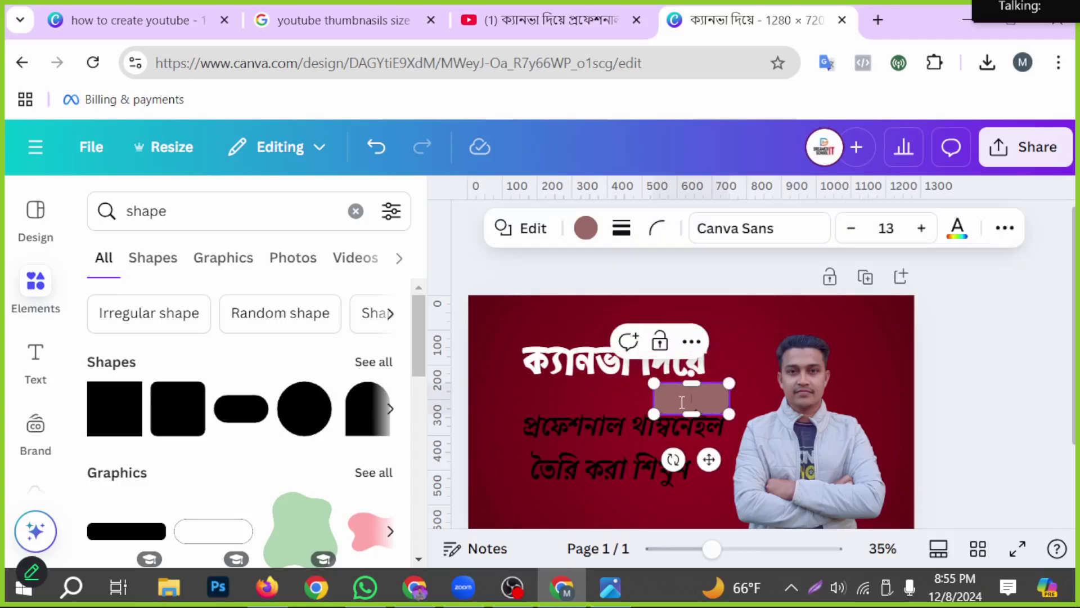
pyautogui.moveTo(634, 411); pyautogui.dragTo(578, 412)
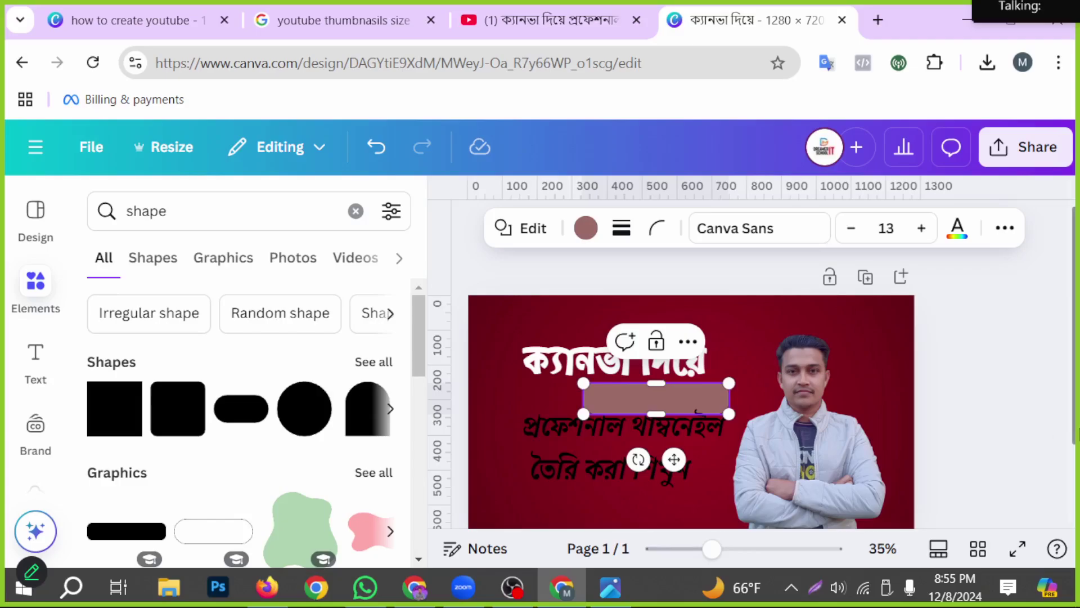
pyautogui.click(1025, 442)
pyautogui.moveTo(630, 402); pyautogui.dragTo(583, 398)
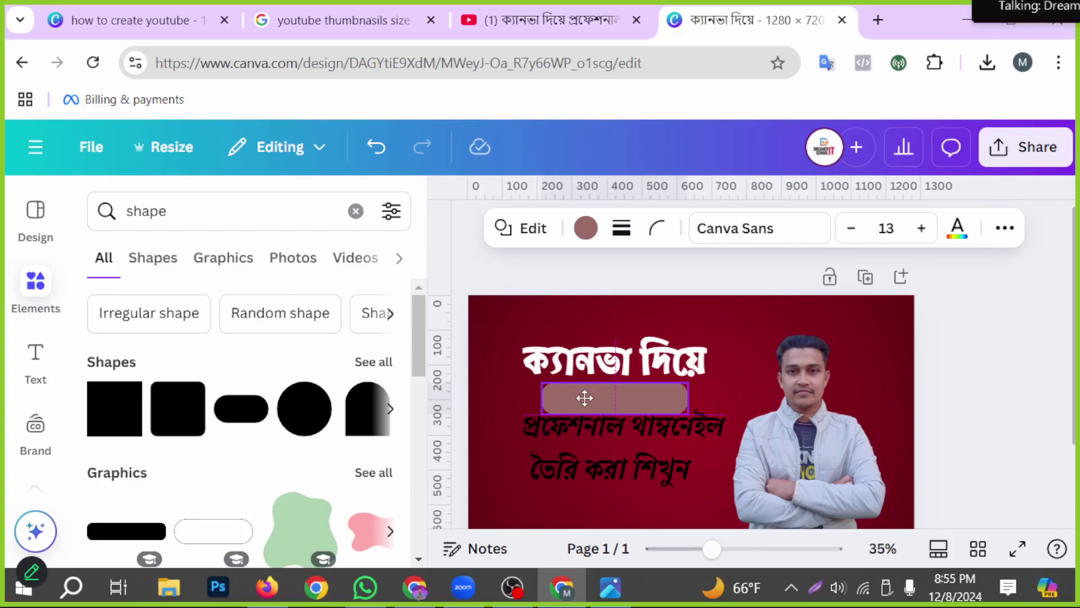
# Label the rounded bar "YouTube" in bold text at font size 44.
pyautogui.click(625, 395)
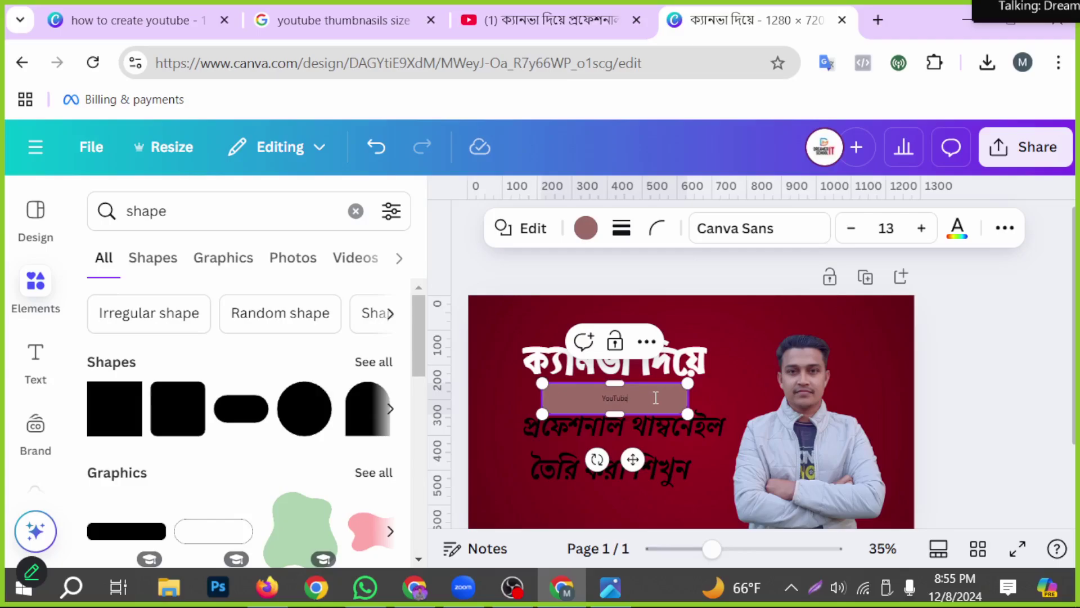
pyautogui.hotkey('ctrl', 'a')
pyautogui.click(918, 229)
pyautogui.click(918, 229)
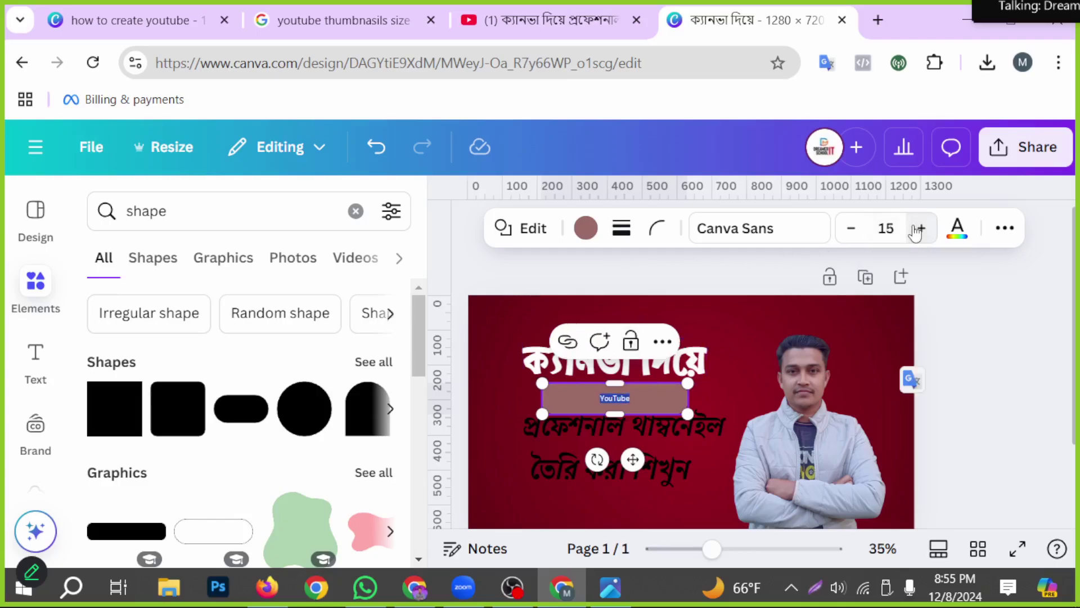
pyautogui.click(917, 230)
pyautogui.click(917, 229)
pyautogui.tripleClick(917, 229)
pyautogui.tripleClick(917, 229)
pyautogui.tripleClick(917, 230)
pyautogui.doubleClick(917, 229)
pyautogui.tripleClick(917, 229)
pyautogui.tripleClick(917, 229)
pyautogui.tripleClick(917, 229)
pyautogui.tripleClick(917, 230)
pyautogui.doubleClick(917, 230)
pyautogui.doubleClick(917, 230)
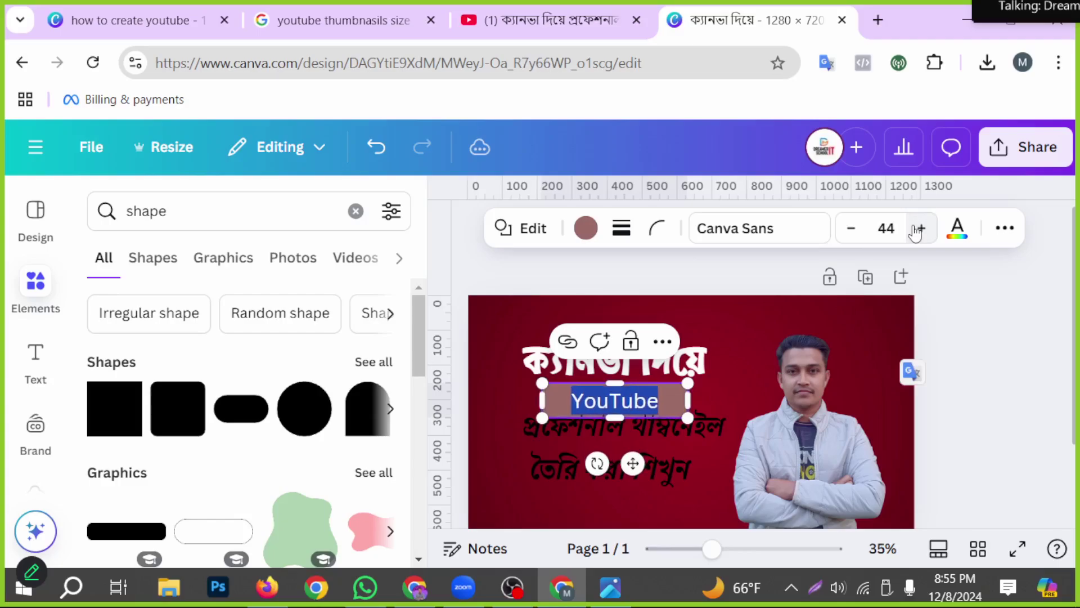
pyautogui.click(1005, 228)
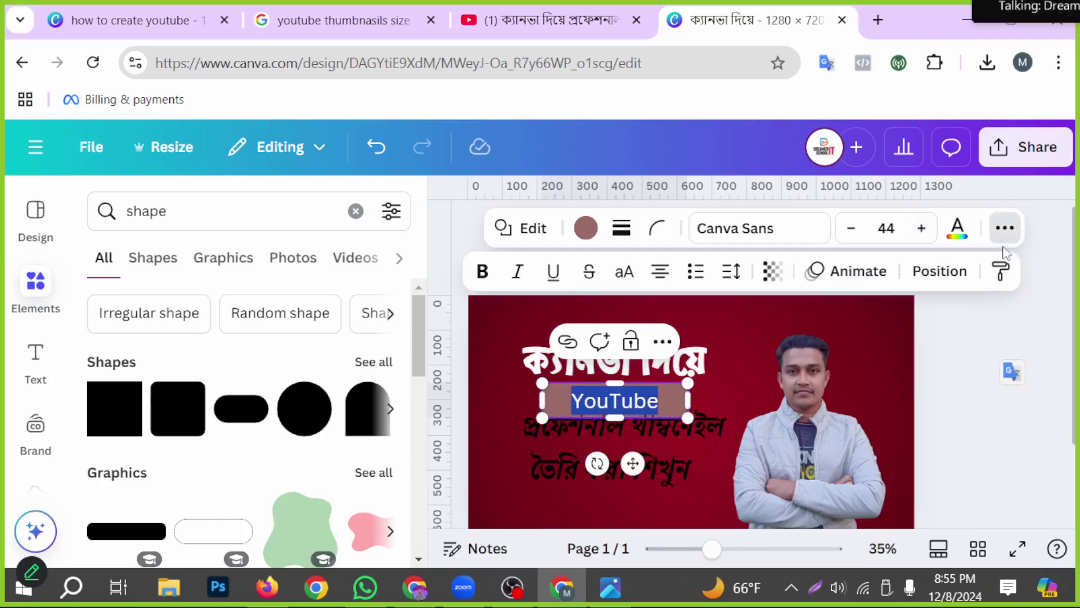
pyautogui.click(474, 273)
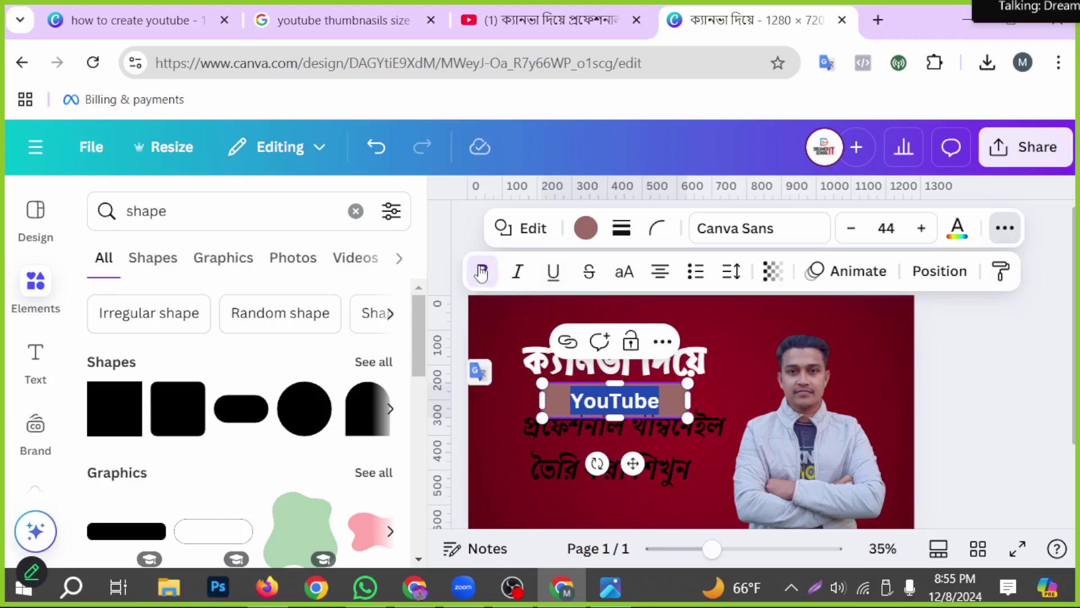
pyautogui.click(1024, 430)
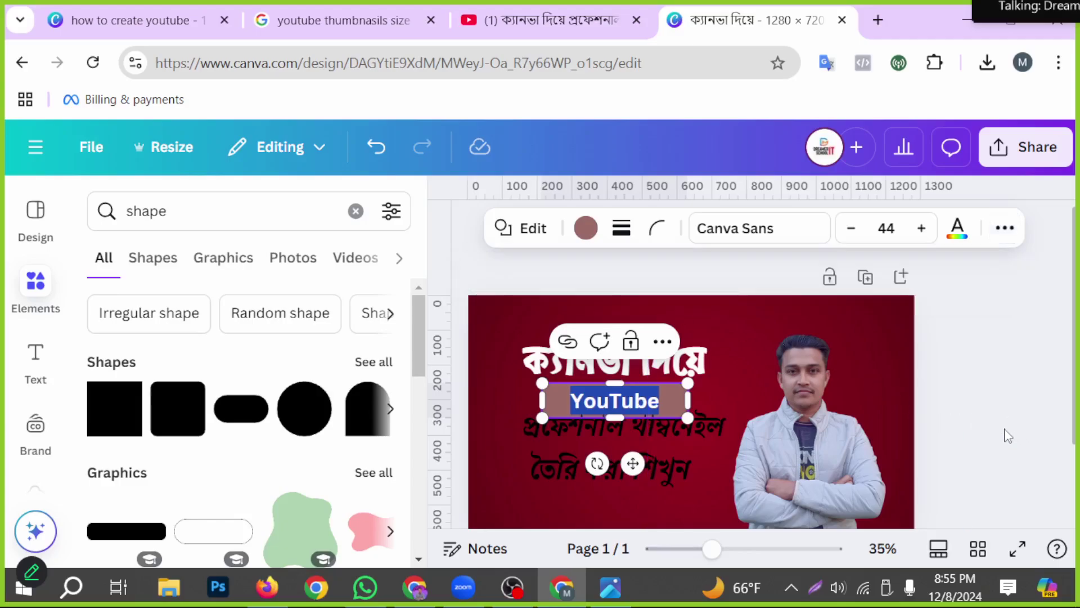
# Try coral red and dark blue fills on the YouTube bar and set it to solid violet.
pyautogui.click(613, 402)
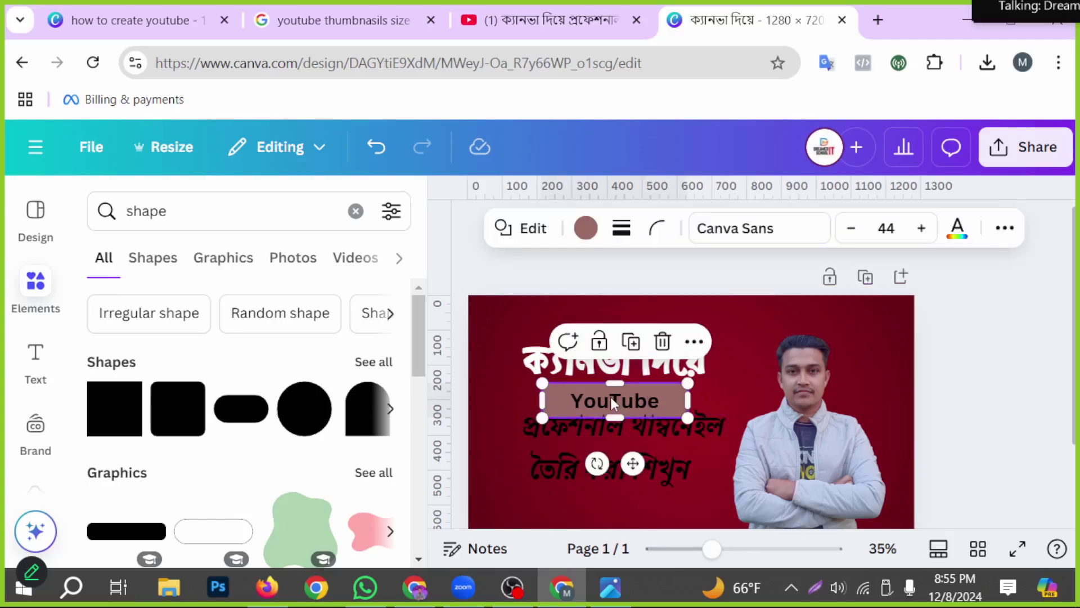
pyautogui.click(586, 230)
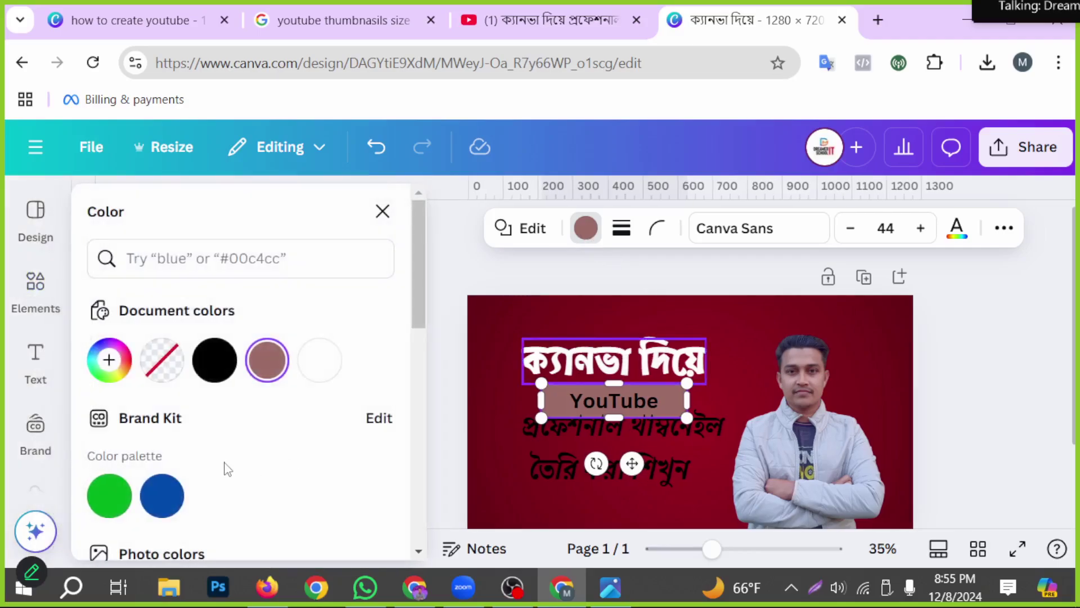
pyautogui.scroll(-7, 253, 416)
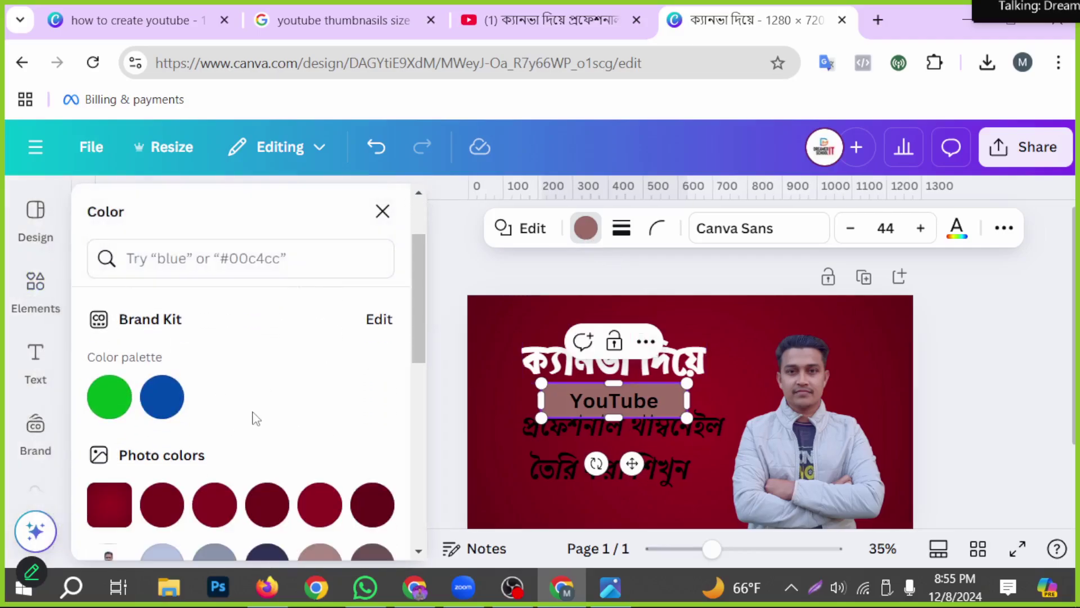
pyautogui.click(121, 469)
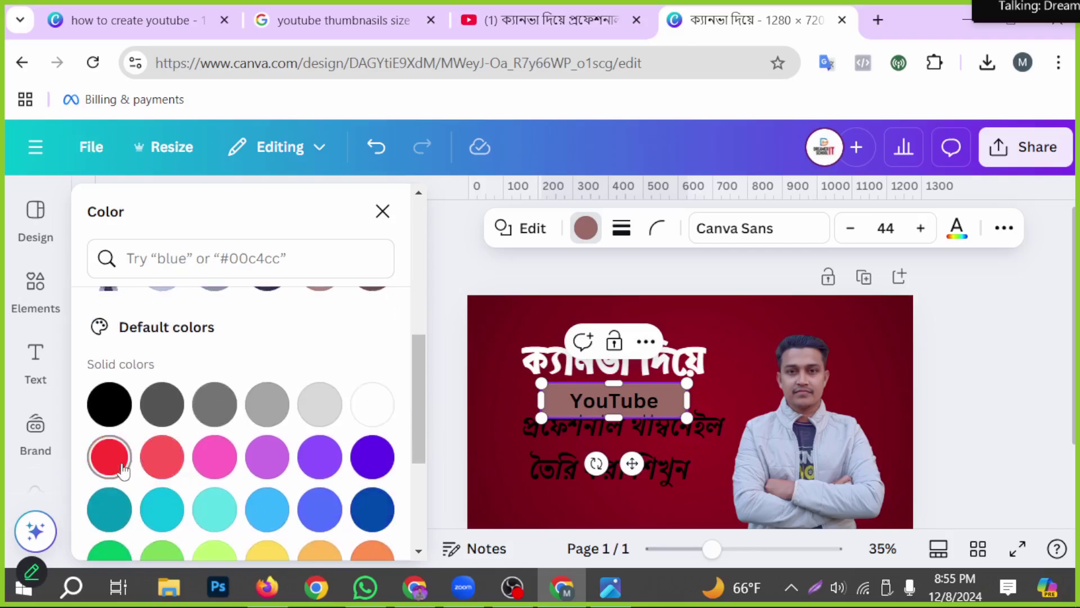
pyautogui.click(146, 467)
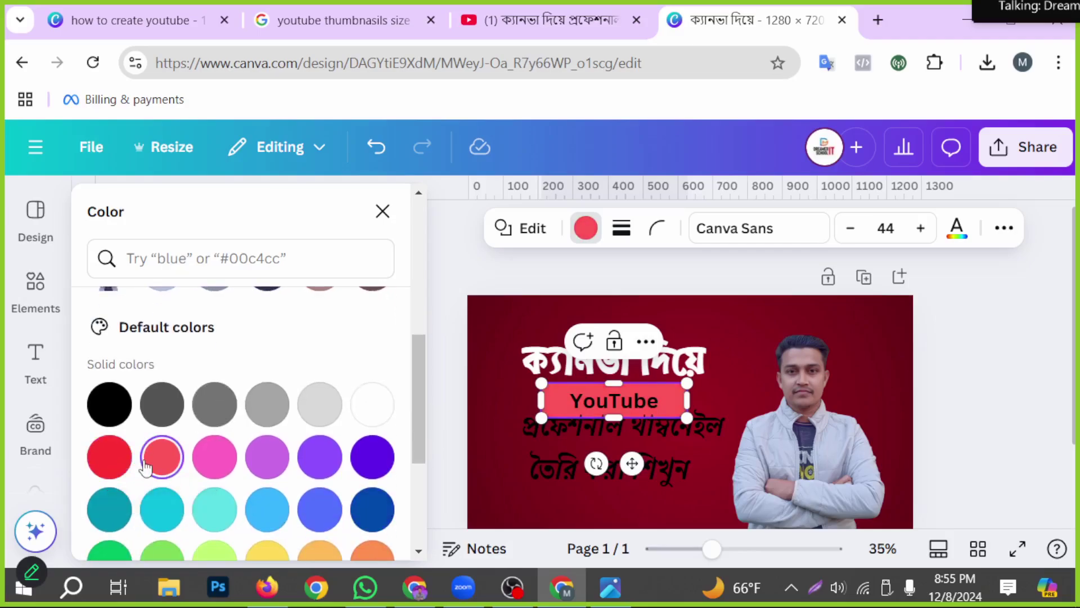
pyautogui.click(369, 459)
pyautogui.scroll(-2, 376, 470)
pyautogui.click(374, 426)
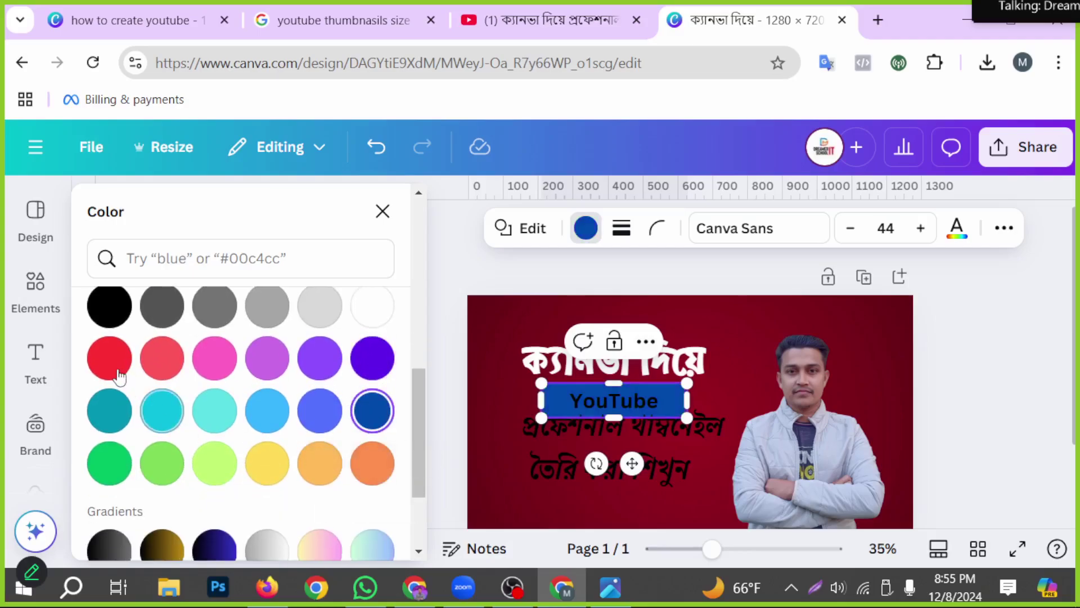
pyautogui.click(373, 360)
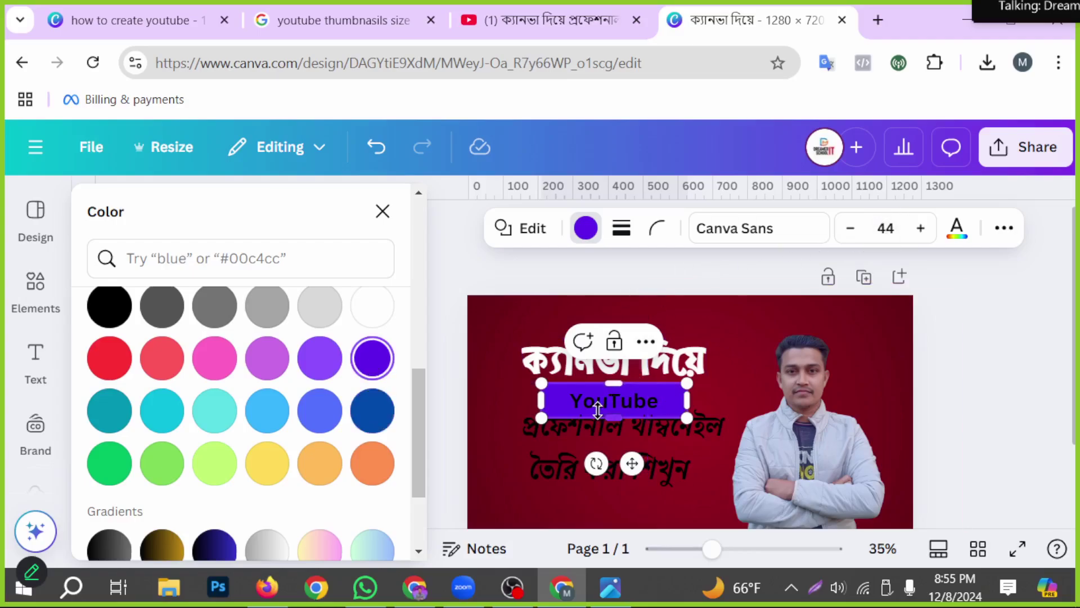
# Set the colour of the "YouTube" text in the bar to white.
pyautogui.doubleClick(647, 400)
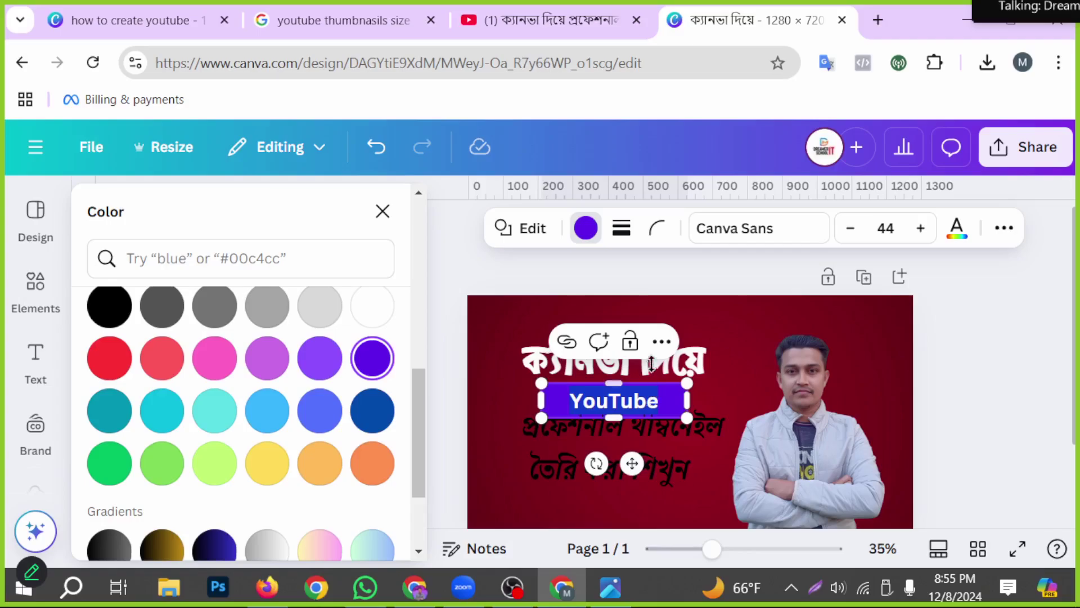
pyautogui.click(956, 230)
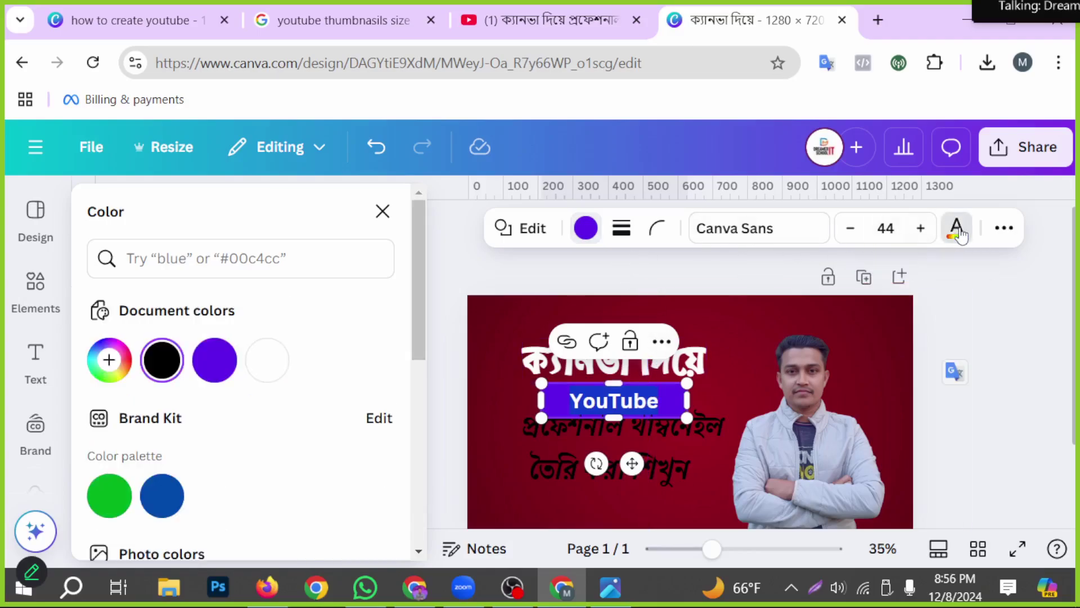
pyautogui.click(251, 372)
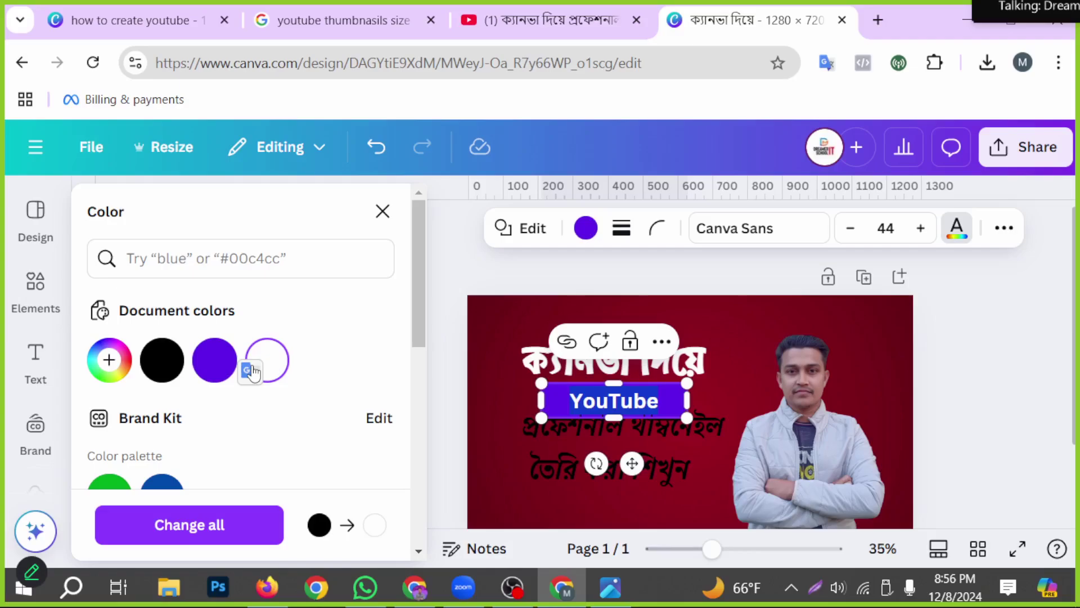
pyautogui.click(967, 390)
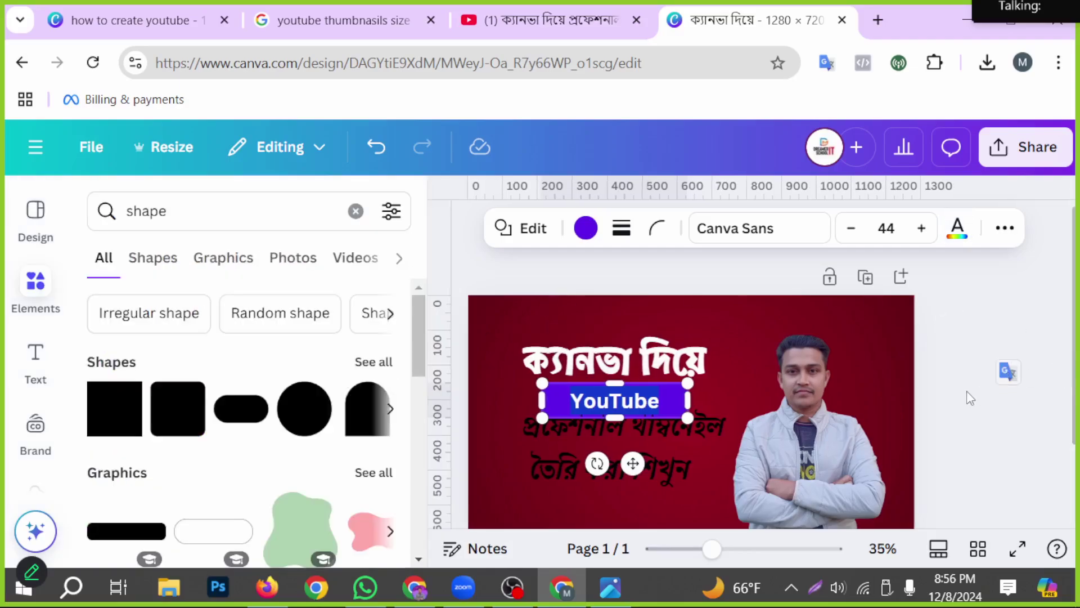
# Delete the violet YouTube bar from between the first and second title lines.
pyautogui.click(647, 401)
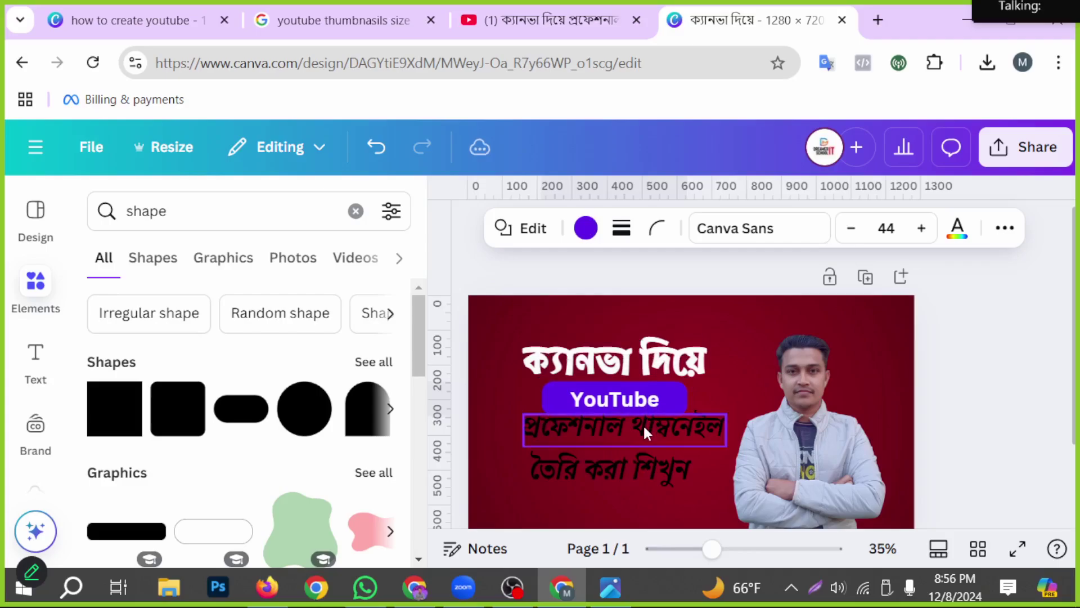
pyautogui.click(643, 423)
pyautogui.click(631, 407)
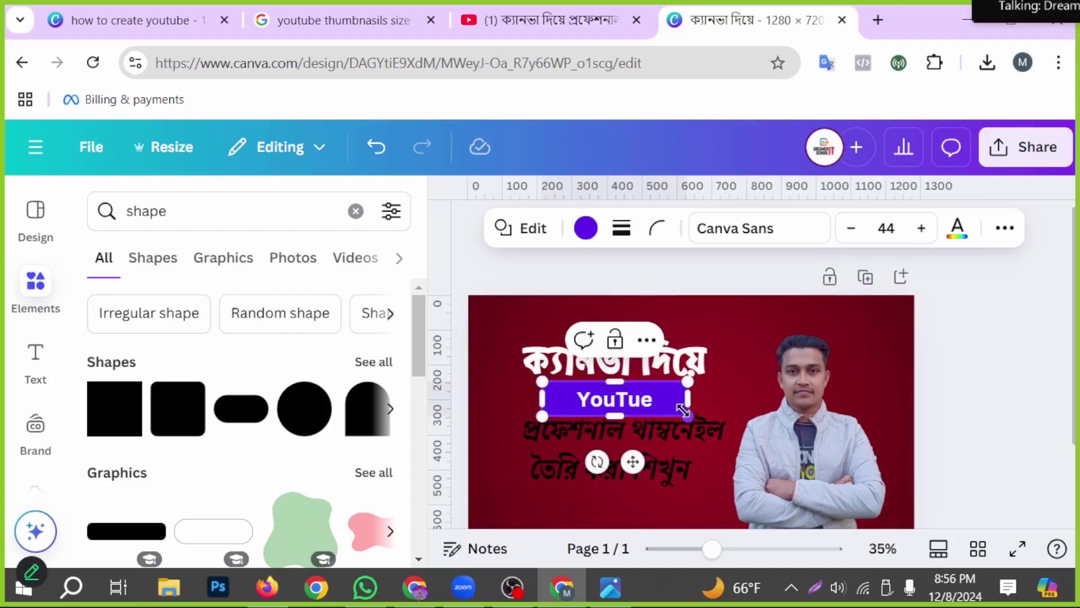
pyautogui.click(647, 340)
pyautogui.click(1066, 366)
pyautogui.click(583, 406)
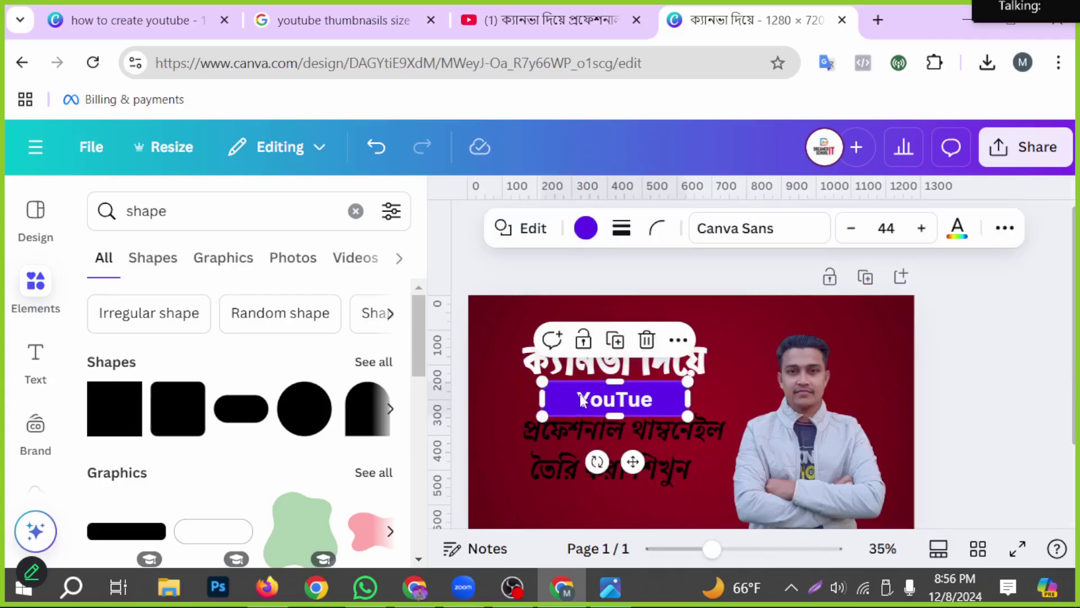
pyautogui.press('Delete')
# Move the second and third title lines up to close the gap under the first line, adjusting their positions slightly.
pyautogui.moveTo(620, 434); pyautogui.dragTo(610, 405)
pyautogui.moveTo(661, 477); pyautogui.dragTo(664, 449)
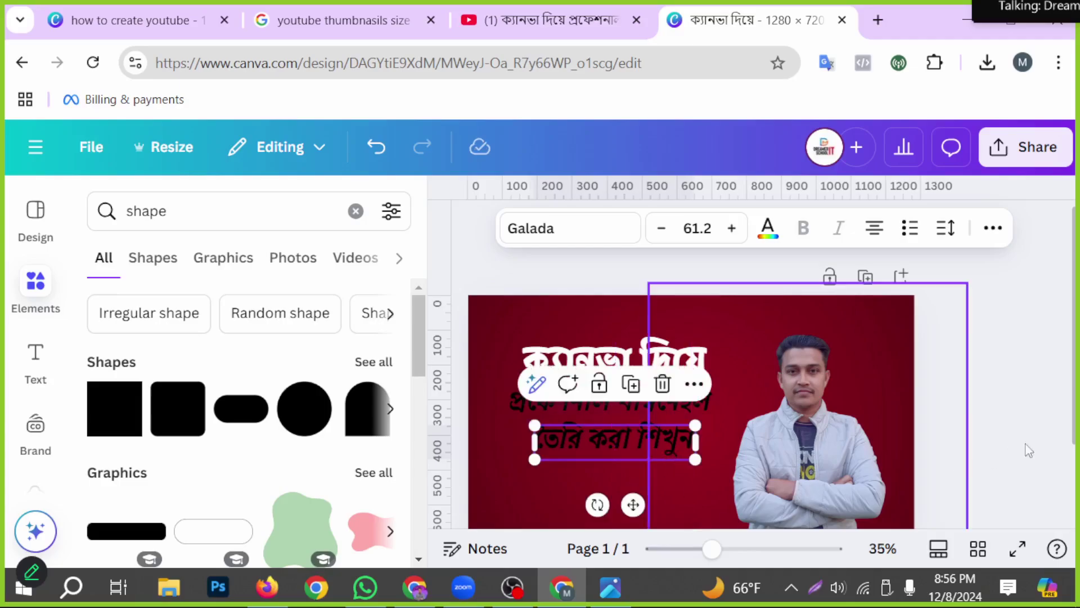
pyautogui.click(1036, 435)
pyautogui.scroll(-2, 691, 430)
pyautogui.moveTo(600, 348); pyautogui.dragTo(603, 363)
pyautogui.moveTo(511, 302); pyautogui.dragTo(520, 318)
pyautogui.click(1046, 368)
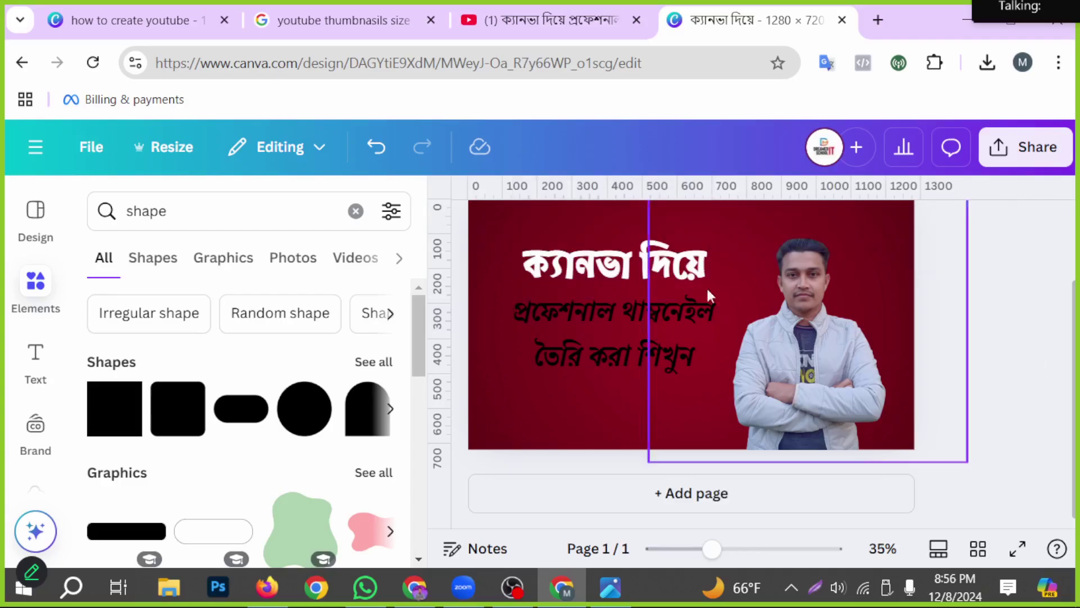
# Tighten the title spacing by moving the first line down and the third line up towards the second.
pyautogui.click(610, 270)
pyautogui.click(613, 313)
pyautogui.click(1031, 361)
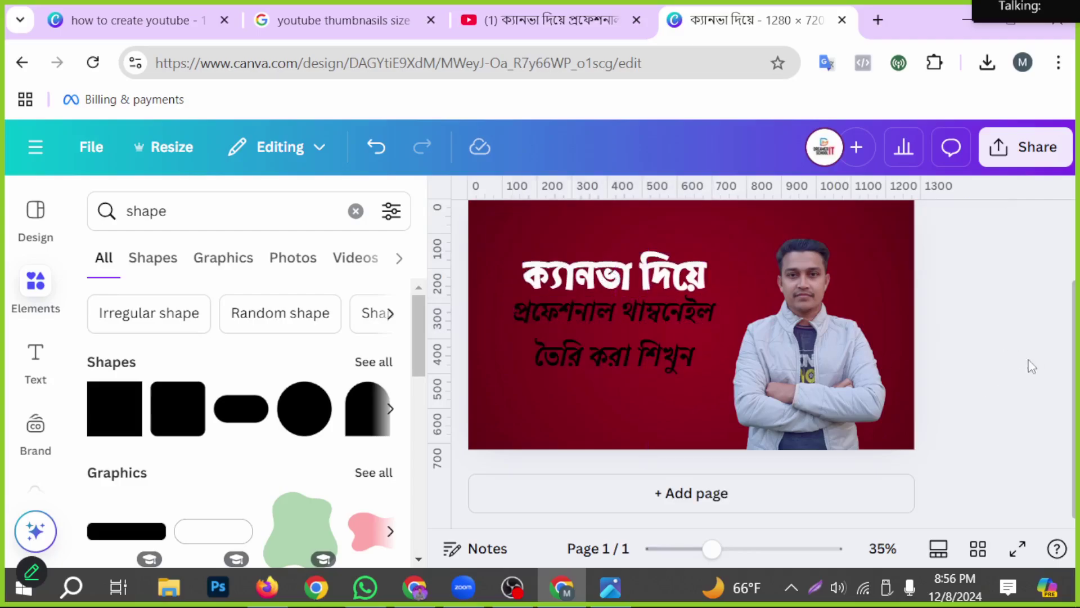
pyautogui.click(609, 315)
pyautogui.click(607, 309)
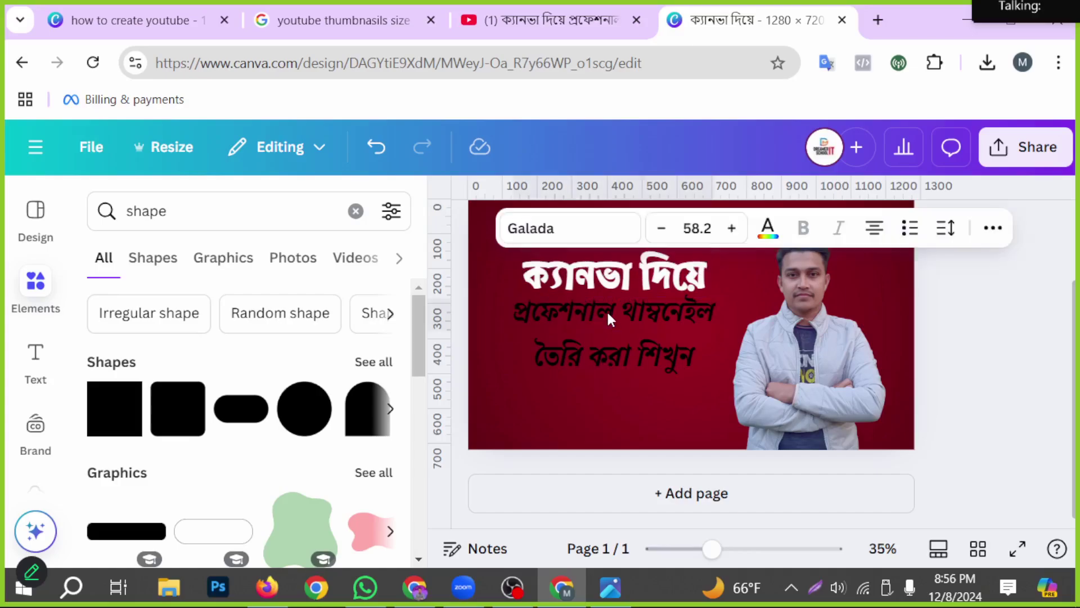
pyautogui.click(605, 363)
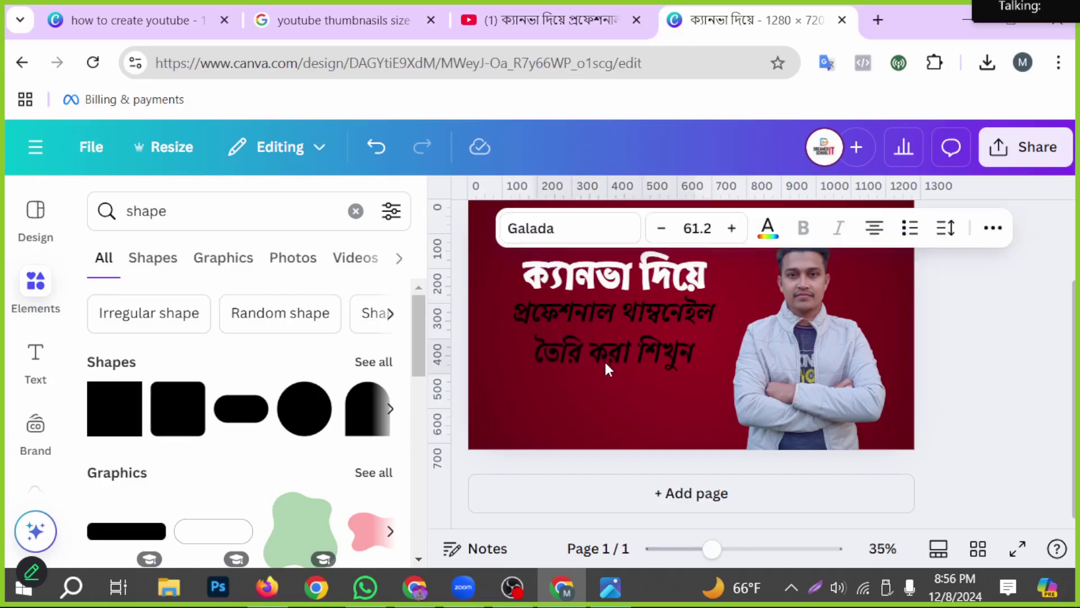
pyautogui.click(605, 312)
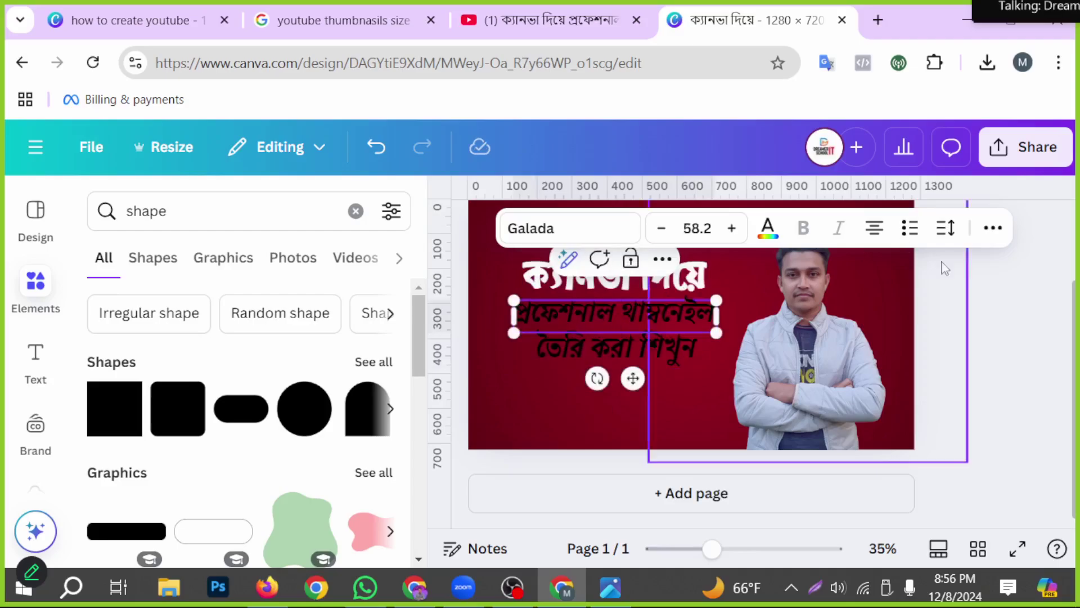
pyautogui.click(1053, 313)
# Set the text colour of the second title line to yellow from the default solid colours.
pyautogui.click(617, 311)
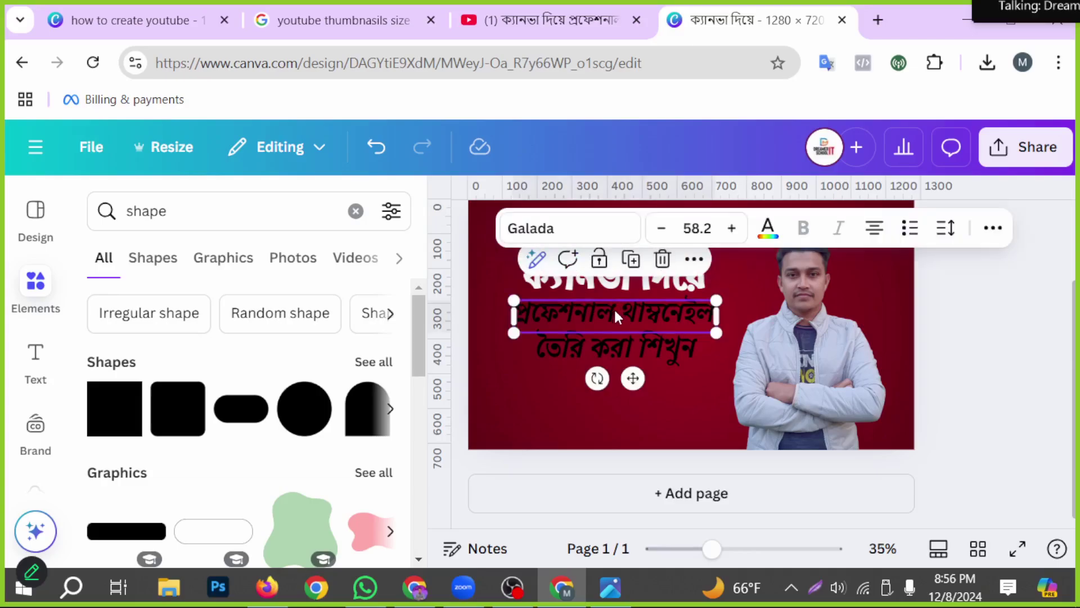
pyautogui.click(768, 227)
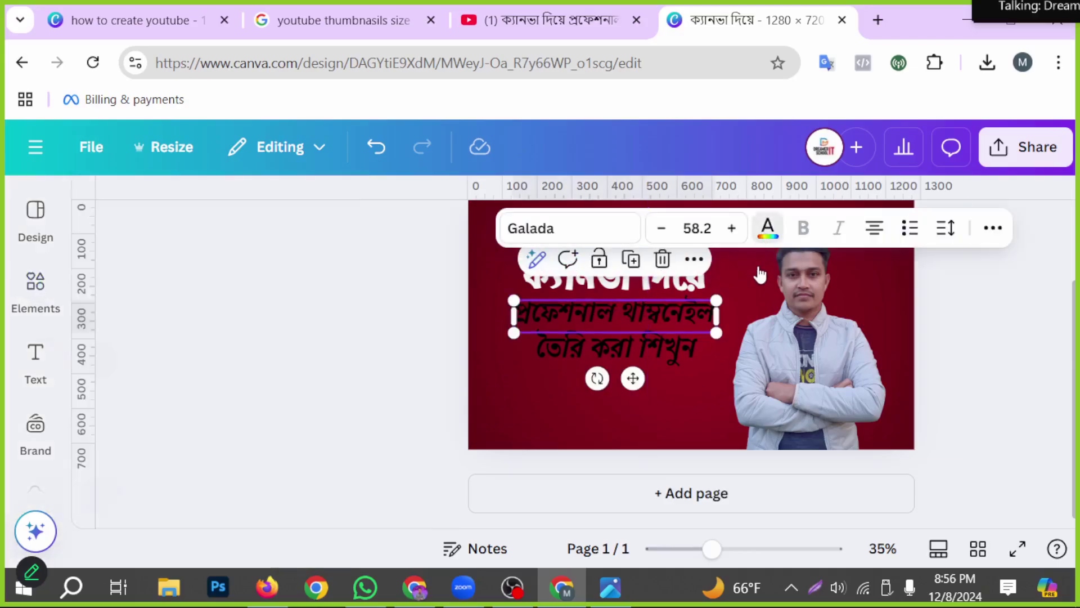
pyautogui.scroll(-2, 110, 457)
pyautogui.click(111, 398)
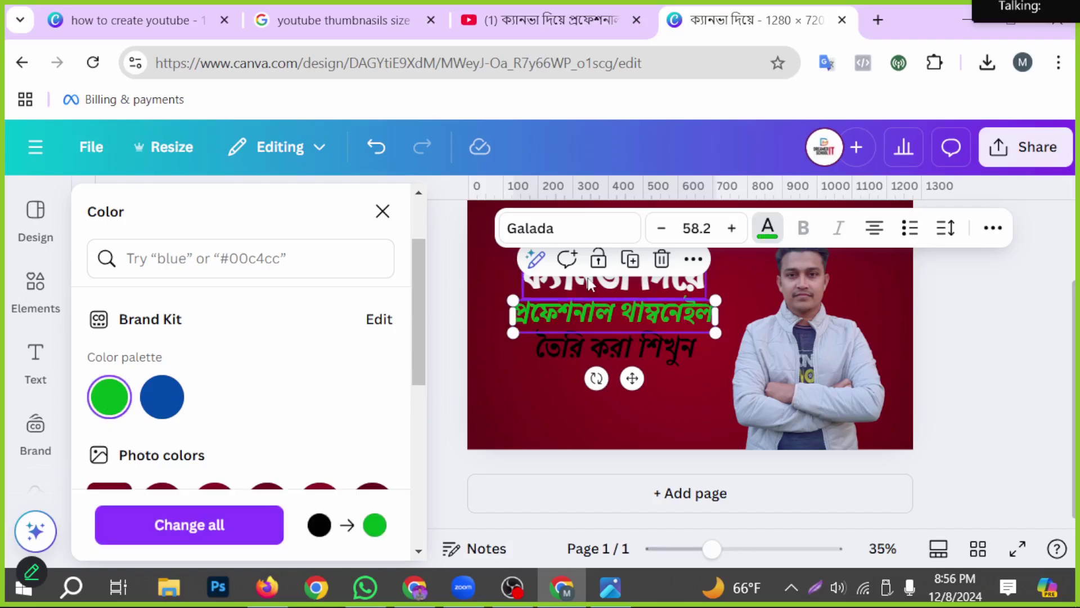
pyautogui.scroll(-5, 248, 376)
pyautogui.scroll(-1, 248, 376)
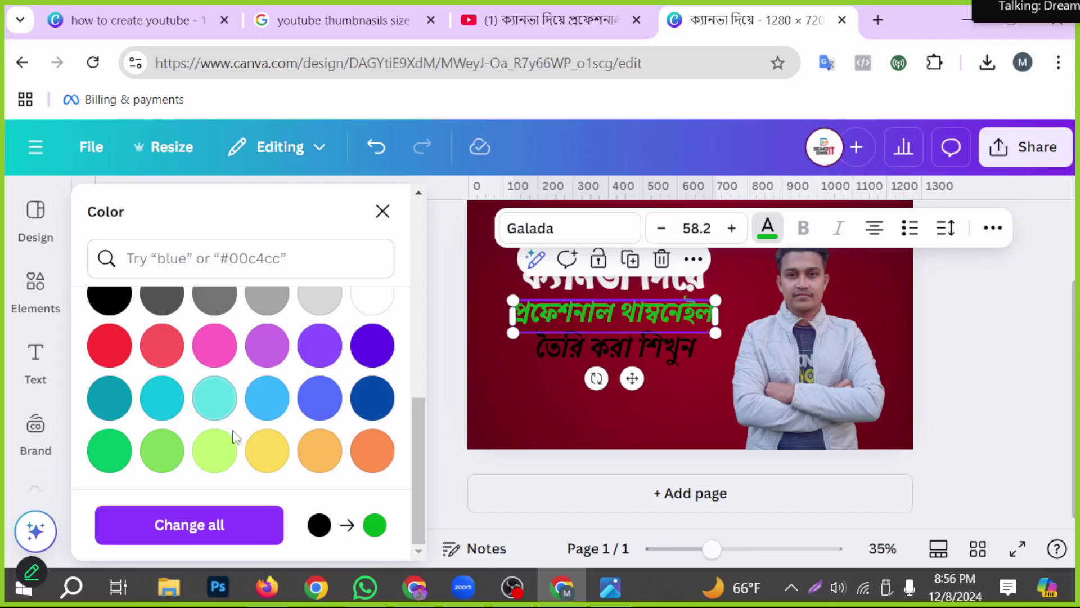
pyautogui.click(267, 453)
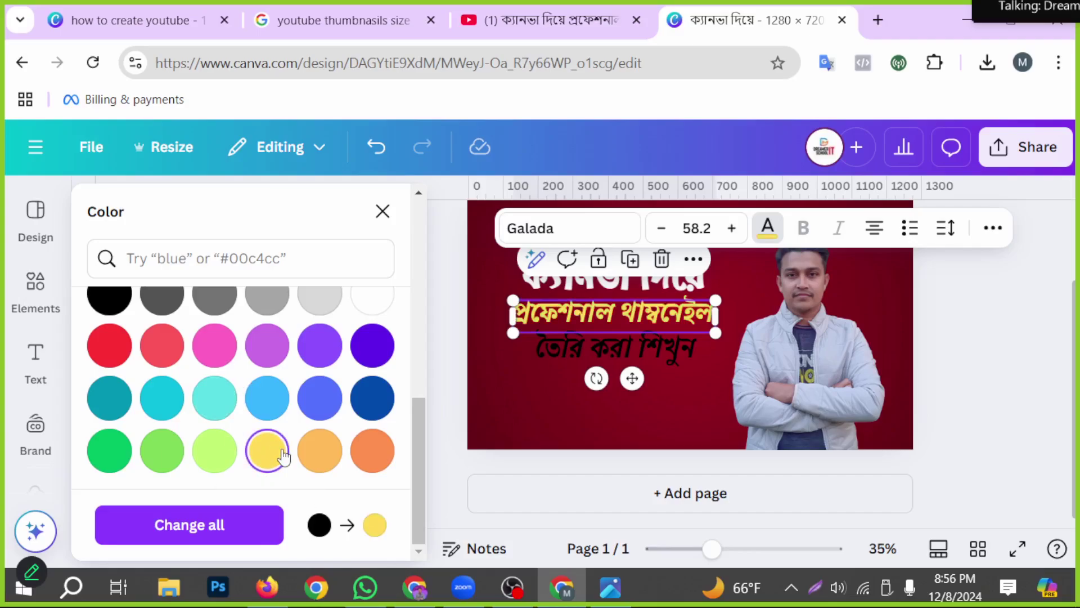
# Try violet and orange text colours on the third title line, then return it to black.
pyautogui.click(549, 349)
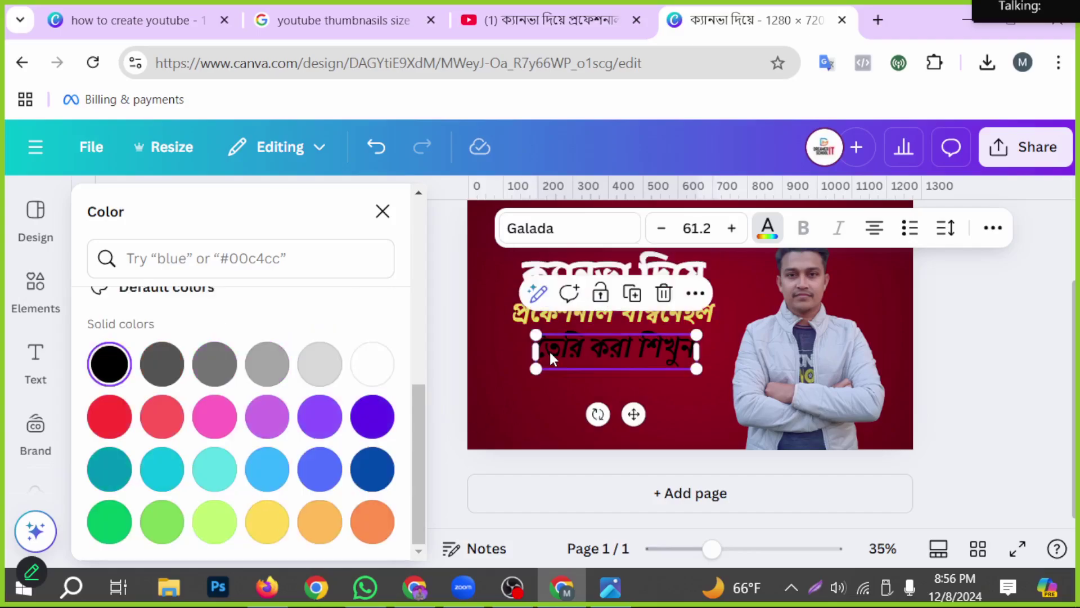
pyautogui.click(768, 227)
pyautogui.scroll(-2, 125, 433)
pyautogui.scroll(-3, 125, 433)
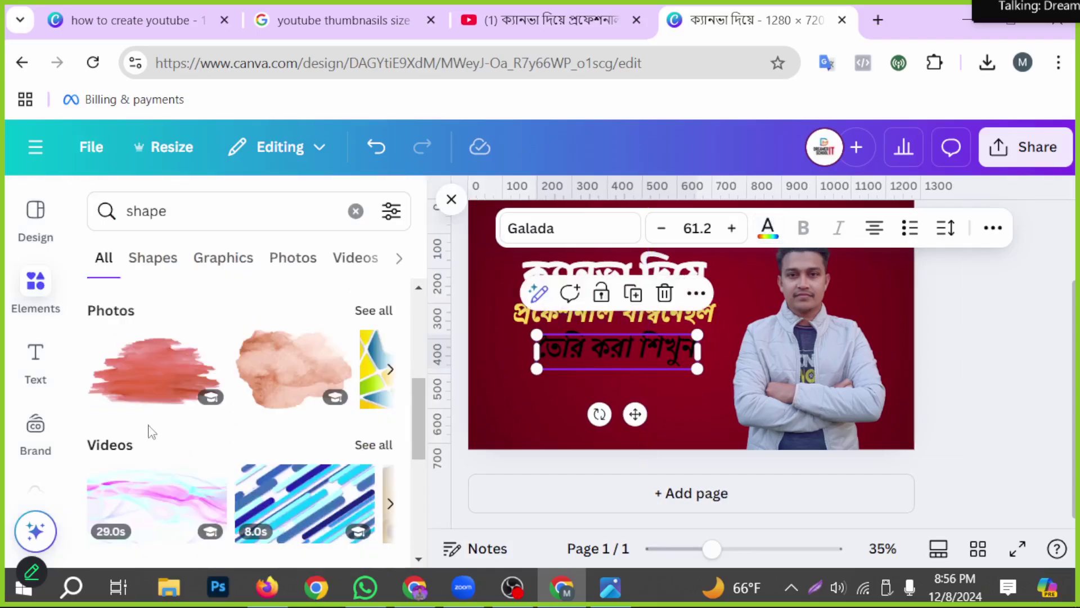
pyautogui.scroll(5, 125, 433)
pyautogui.click(769, 228)
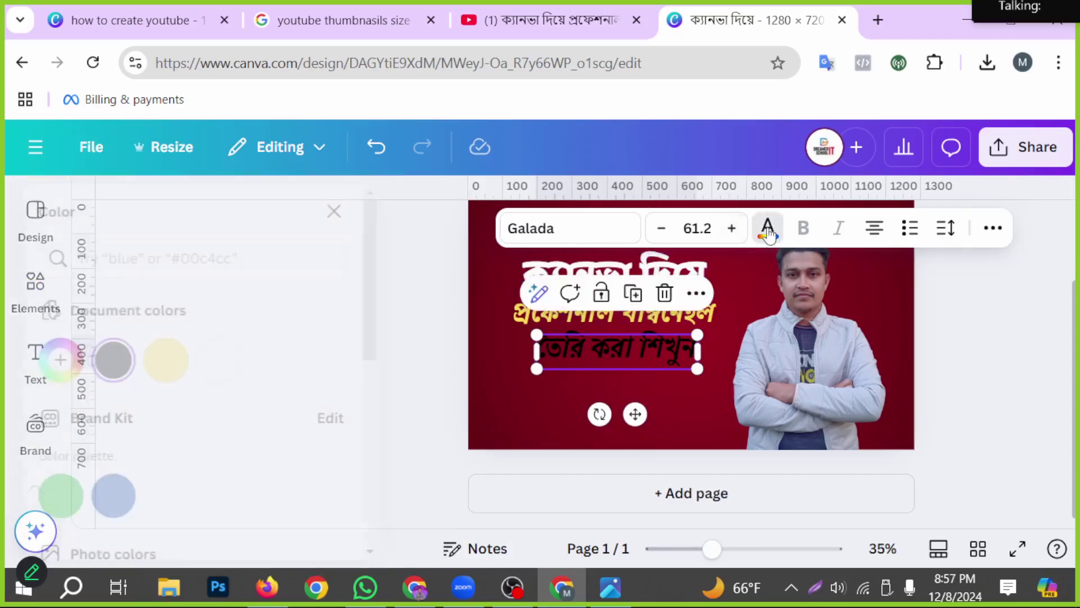
pyautogui.scroll(-5, 200, 416)
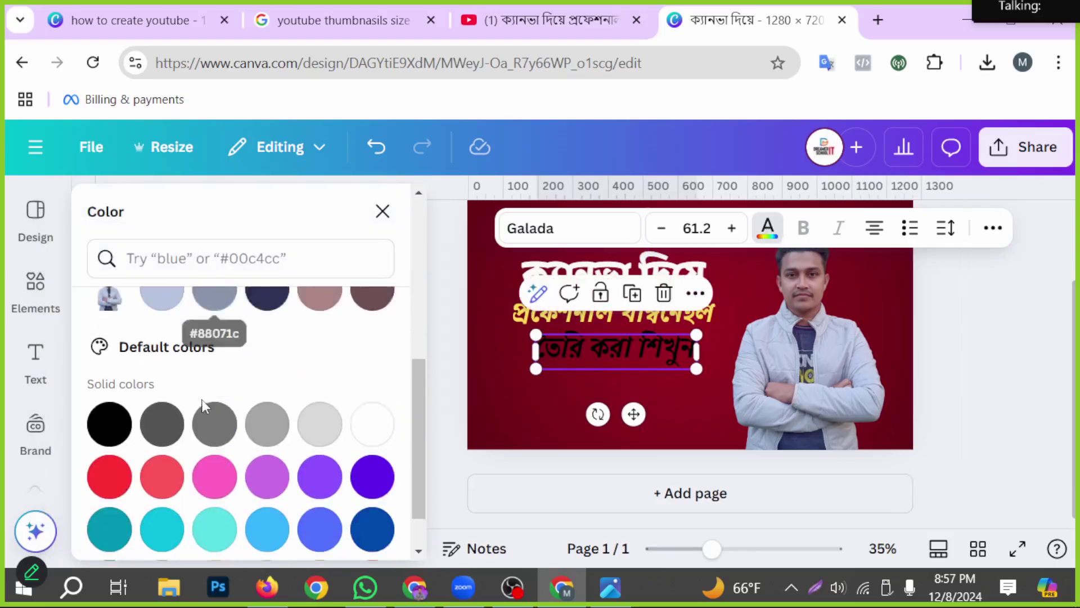
pyautogui.click(366, 472)
pyautogui.scroll(-1, 279, 481)
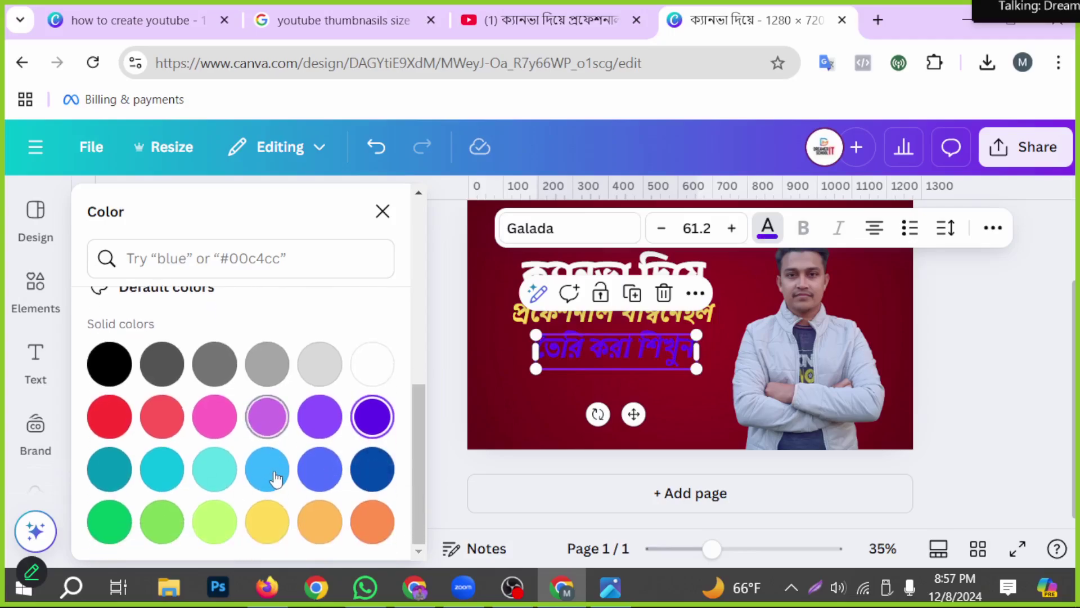
pyautogui.click(214, 416)
pyautogui.click(370, 520)
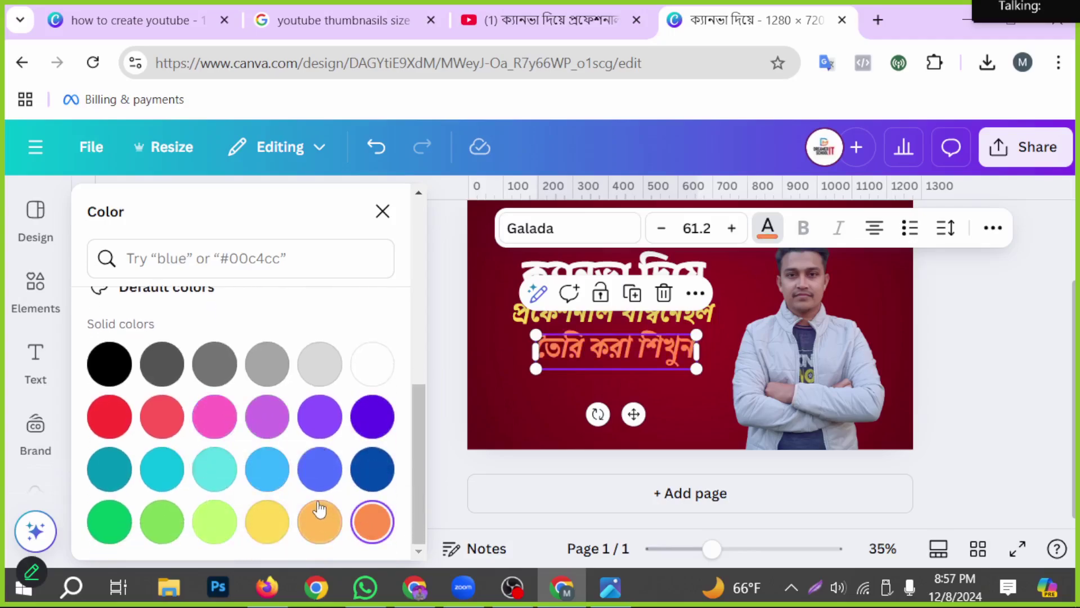
pyautogui.click(115, 376)
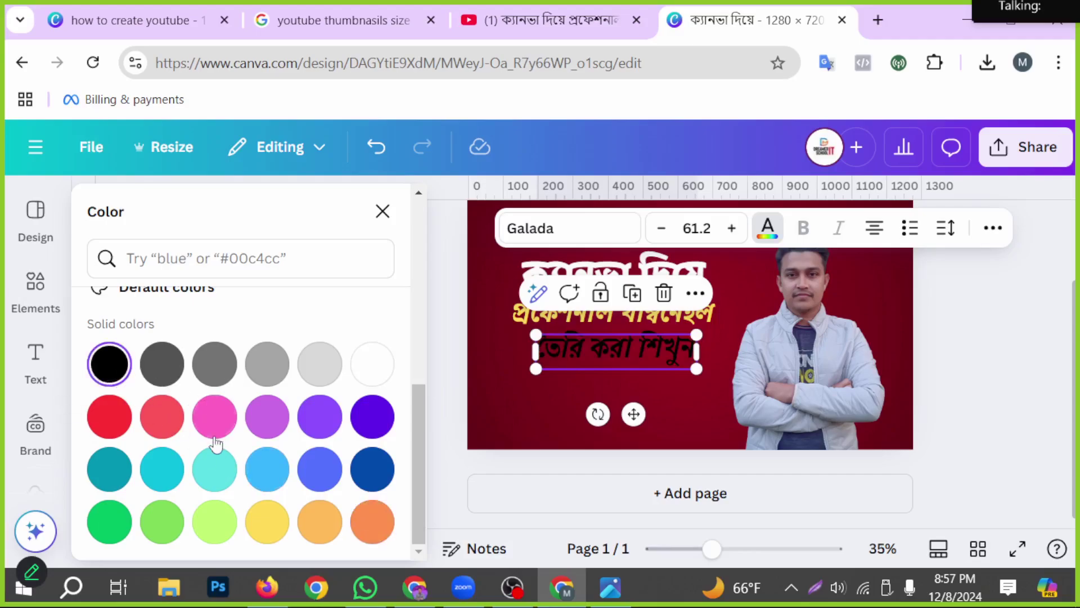
pyautogui.click(980, 385)
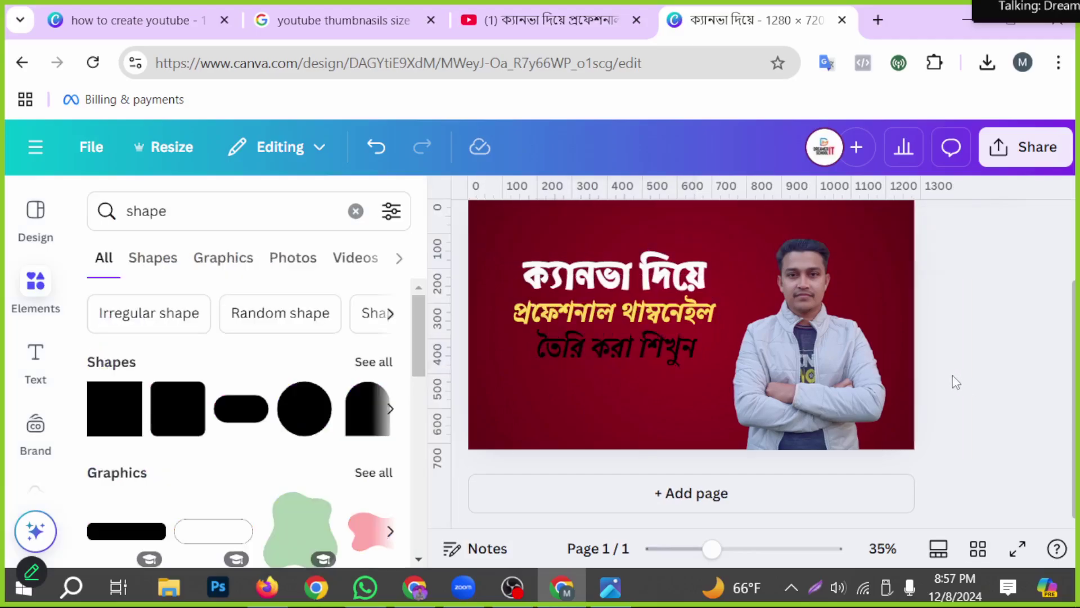
# Apply the Outline text effect to the third title line and set the outline colour to white.
pyautogui.click(663, 343)
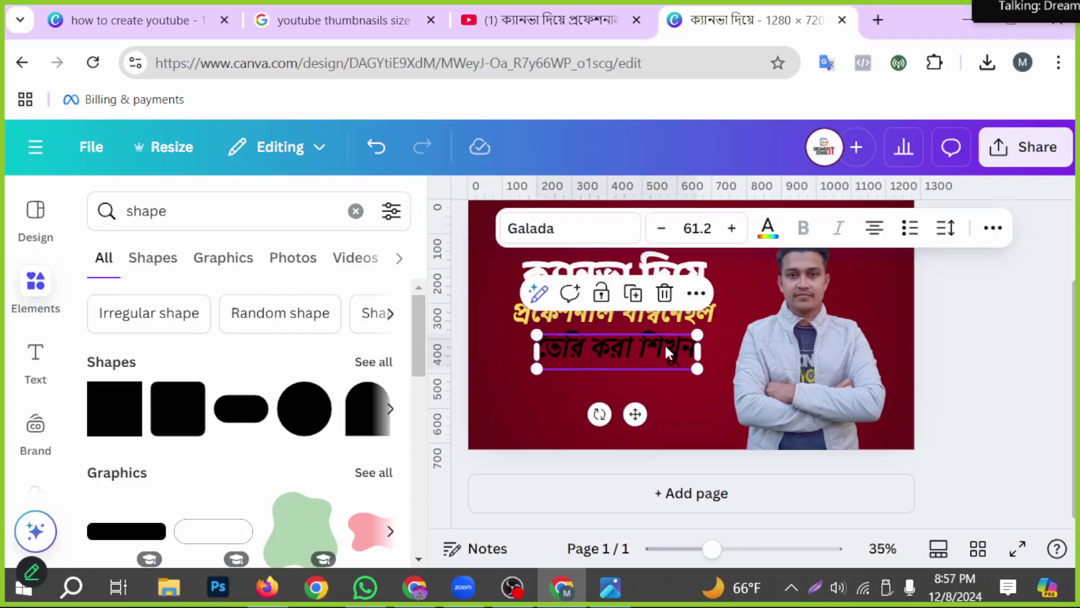
pyautogui.click(993, 235)
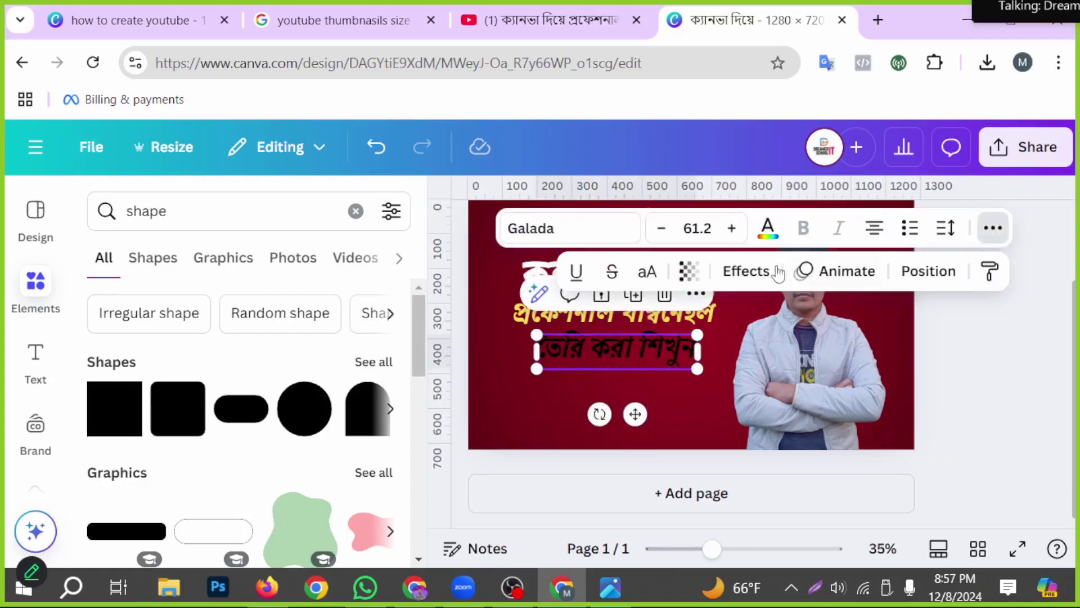
pyautogui.click(748, 271)
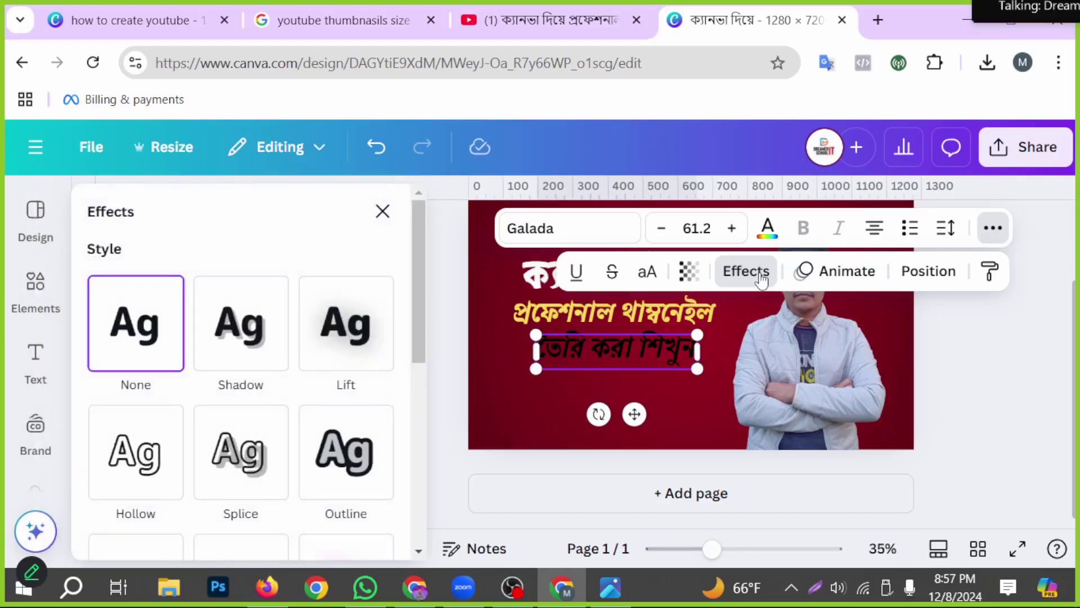
pyautogui.click(344, 482)
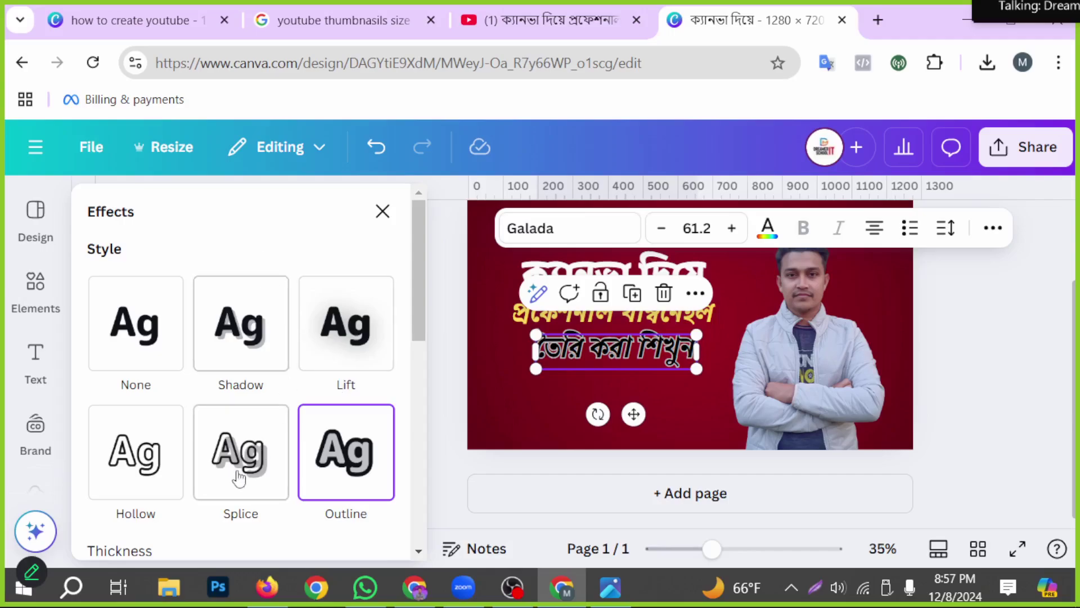
pyautogui.scroll(-2, 270, 287)
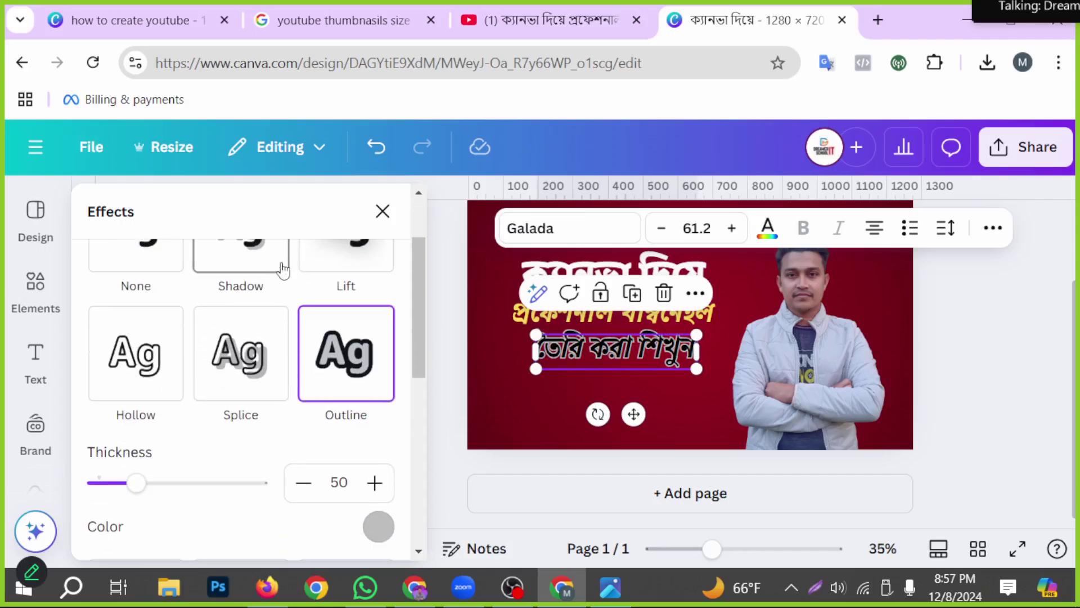
pyautogui.click(377, 529)
pyautogui.click(241, 402)
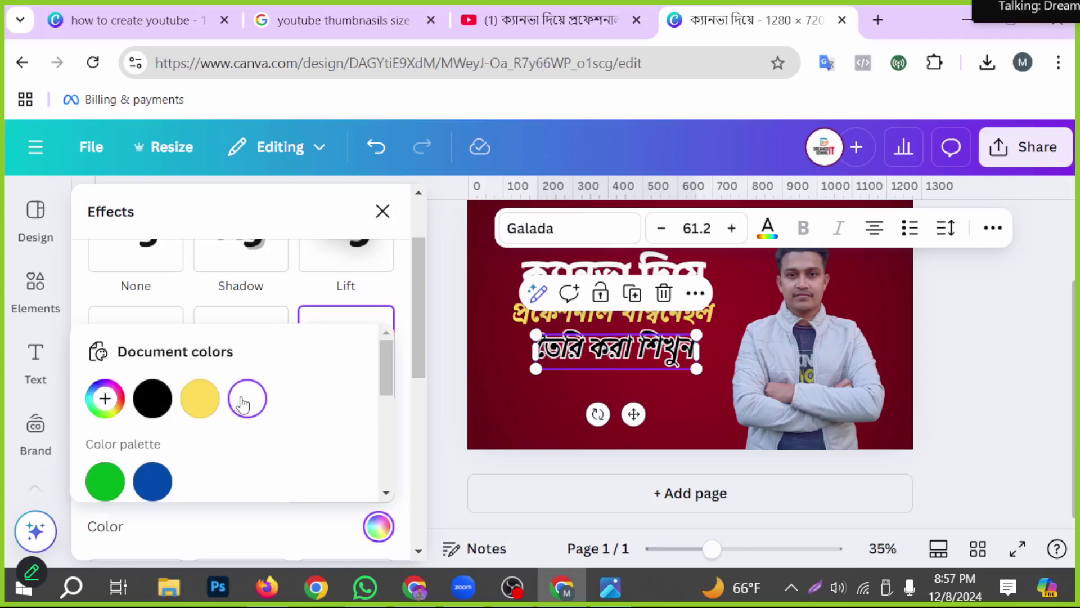
pyautogui.click(252, 226)
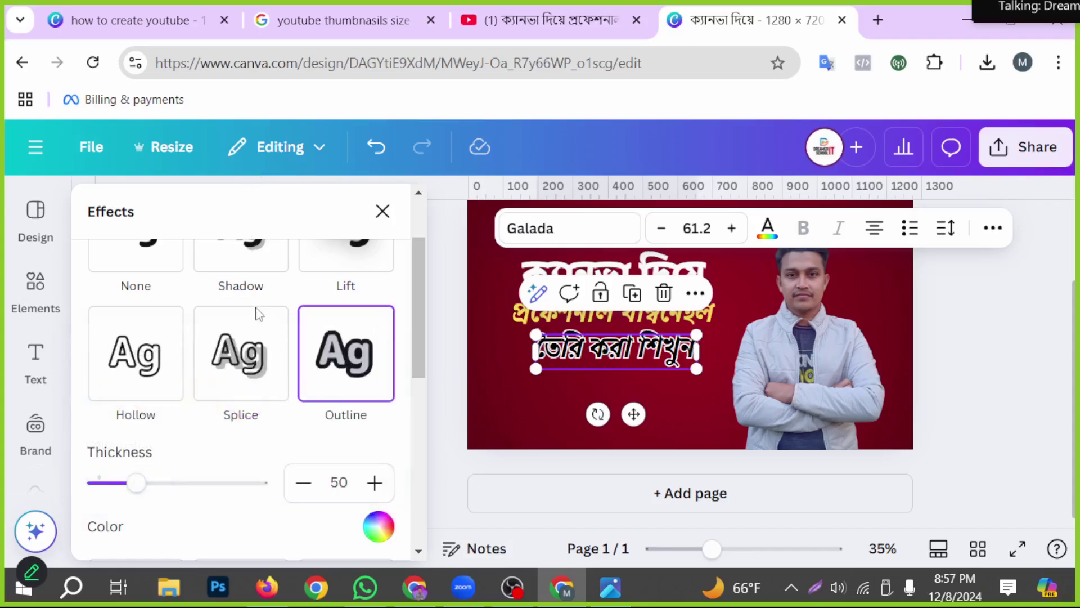
# Try an outline thickness of 92 on the third title line, then reduce it to a thinner outline.
pyautogui.moveTo(135, 488); pyautogui.dragTo(173, 504)
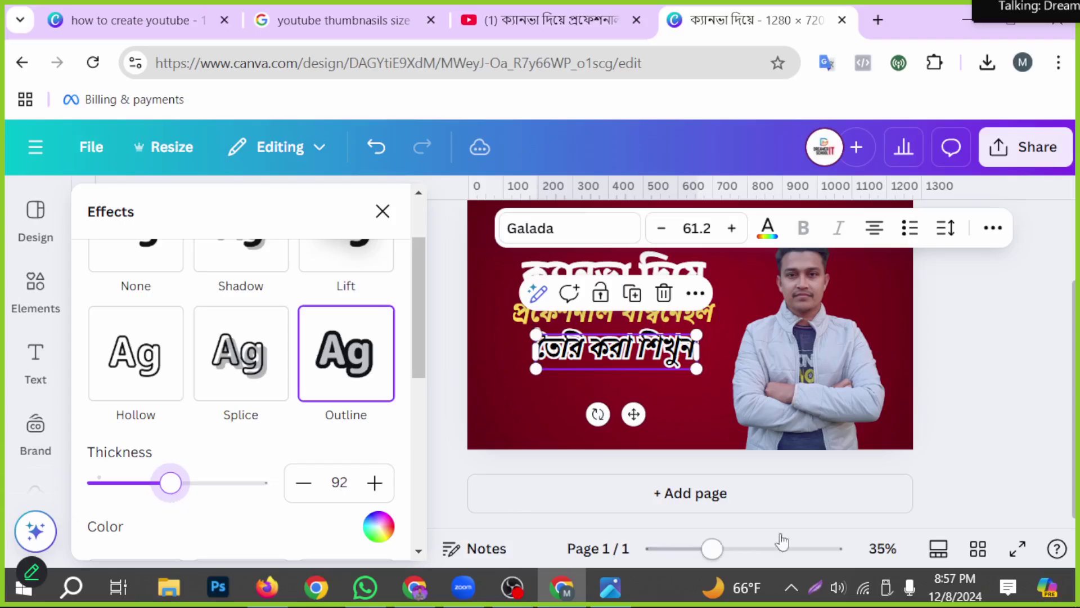
pyautogui.click(729, 549)
pyautogui.click(761, 557)
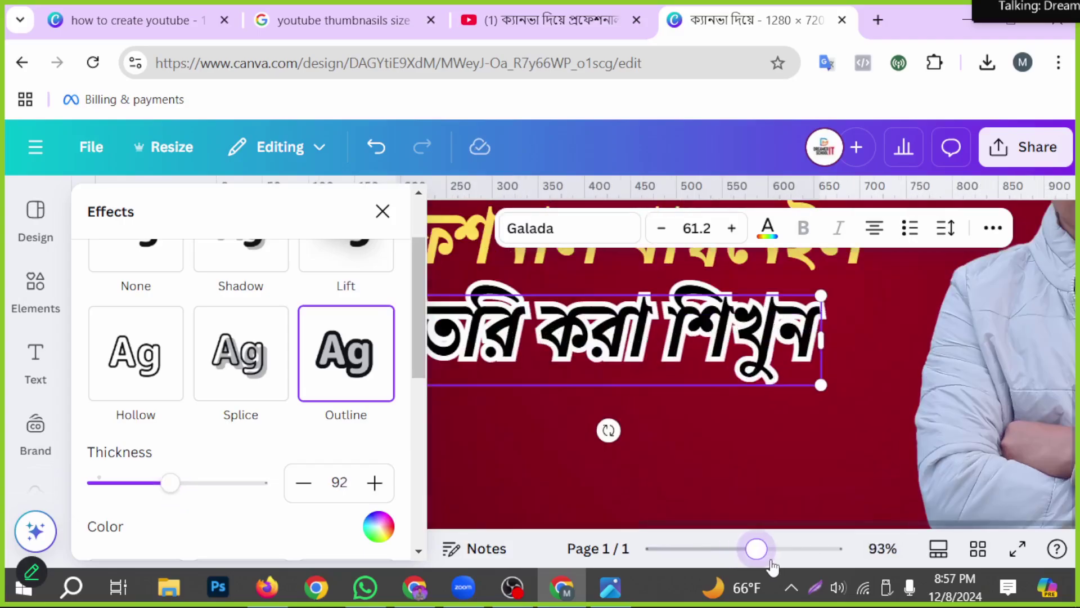
pyautogui.click(772, 562)
pyautogui.moveTo(170, 482); pyautogui.dragTo(131, 490)
pyautogui.click(704, 450)
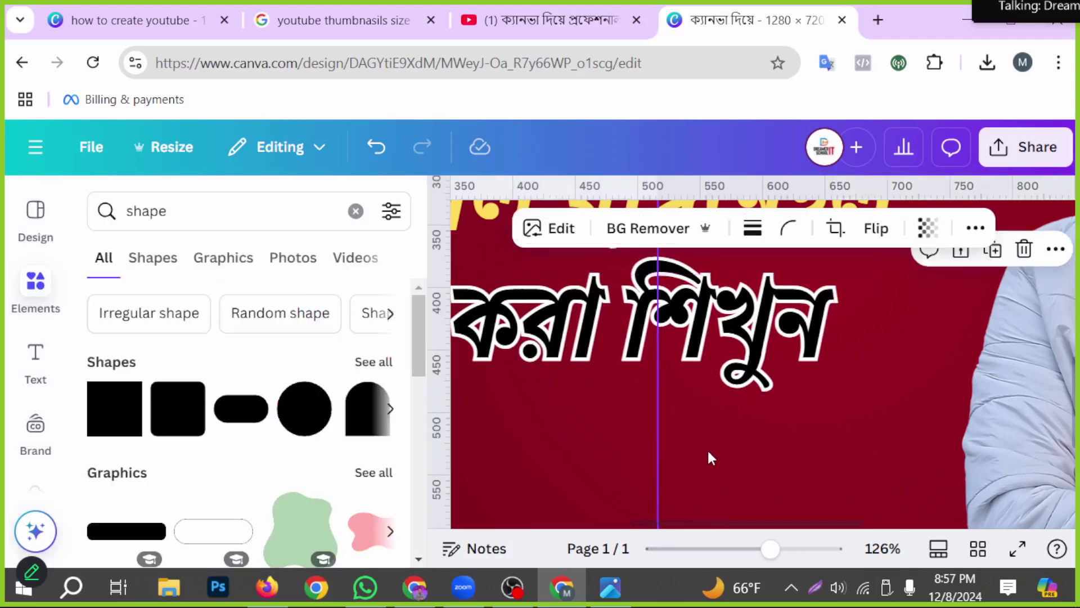
# Apply the Outline text effect to the yellow second title line with a black outline colour.
pyautogui.scroll(2, 897, 438)
pyautogui.click(617, 307)
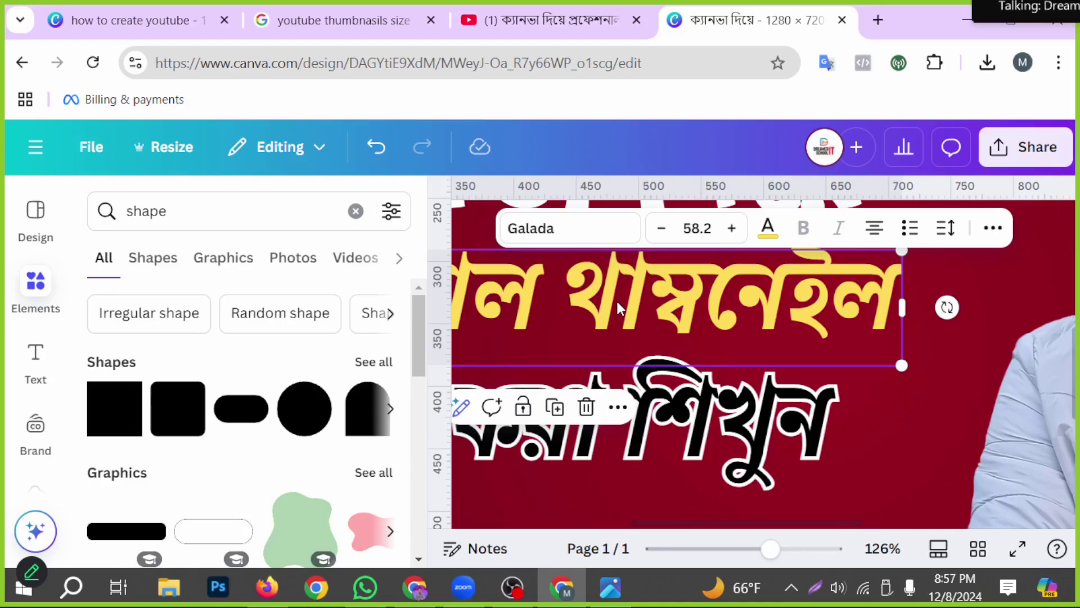
pyautogui.click(993, 227)
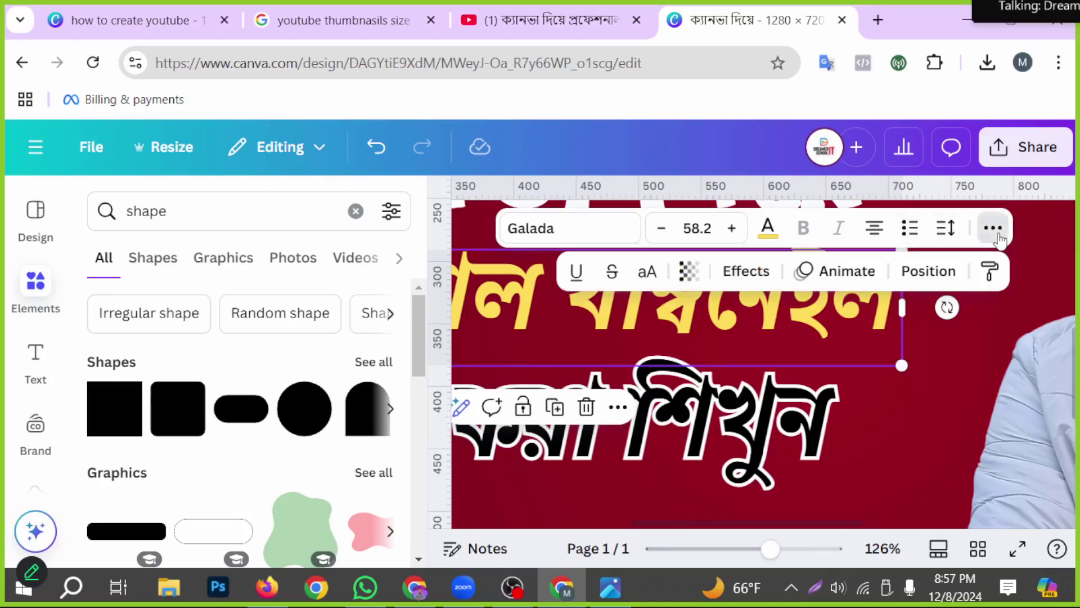
pyautogui.click(746, 270)
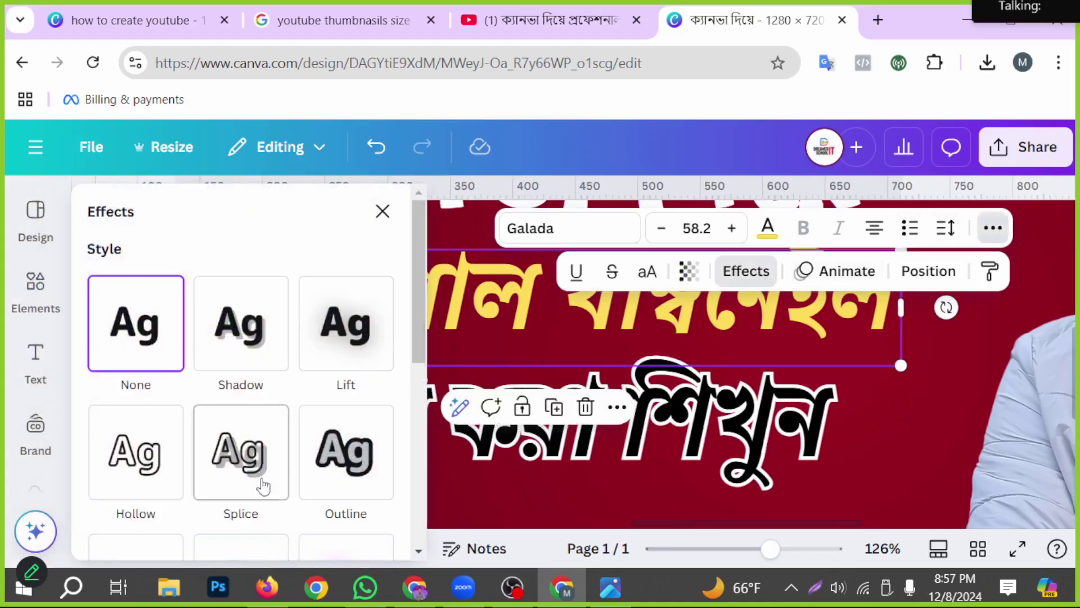
pyautogui.click(316, 480)
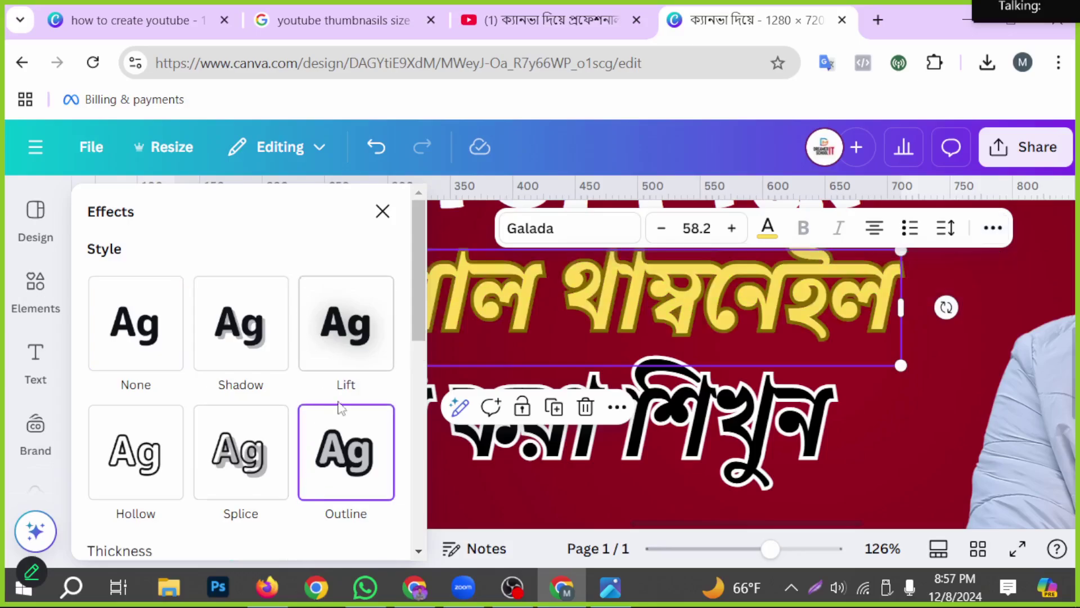
pyautogui.scroll(-3, 338, 439)
pyautogui.click(376, 526)
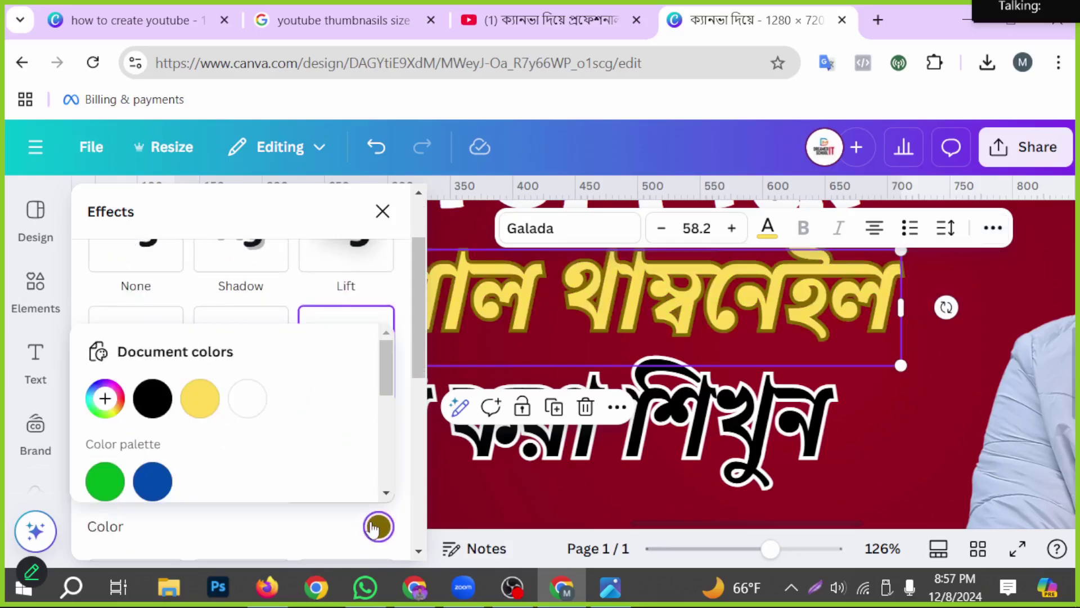
pyautogui.click(153, 405)
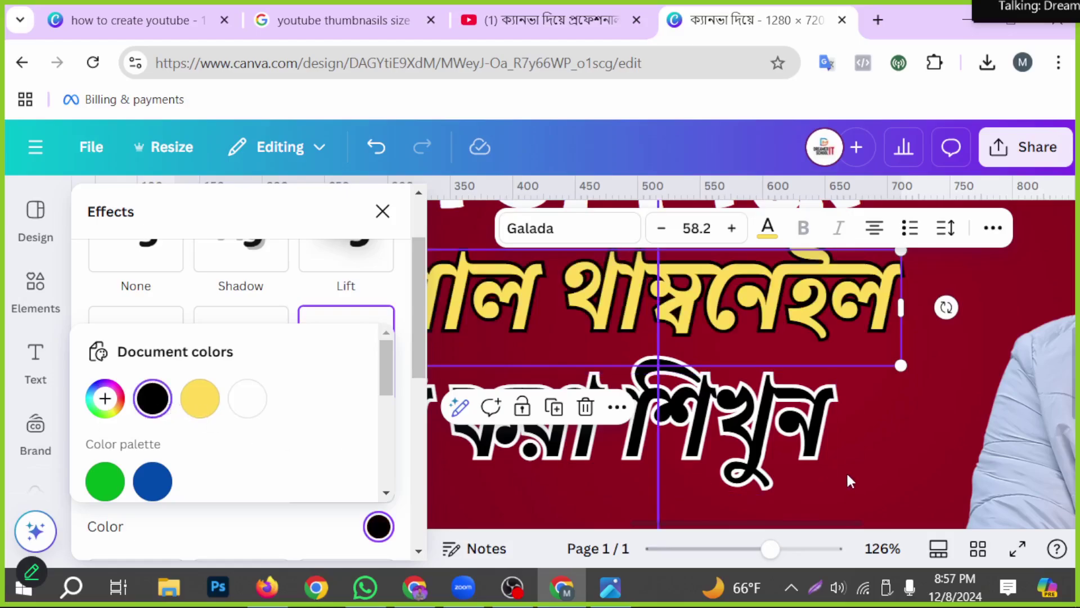
pyautogui.click(868, 440)
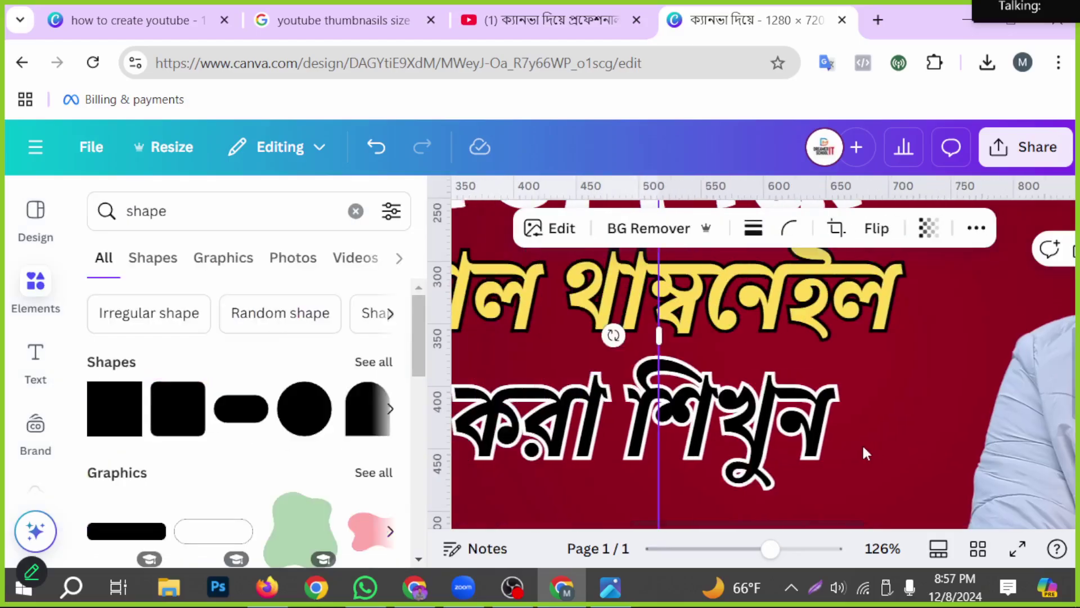
# Apply the Outline text effect to the white first title line with the dark blue palette colour.
pyautogui.scroll(3, 863, 448)
pyautogui.scroll(2, 863, 447)
pyautogui.click(752, 370)
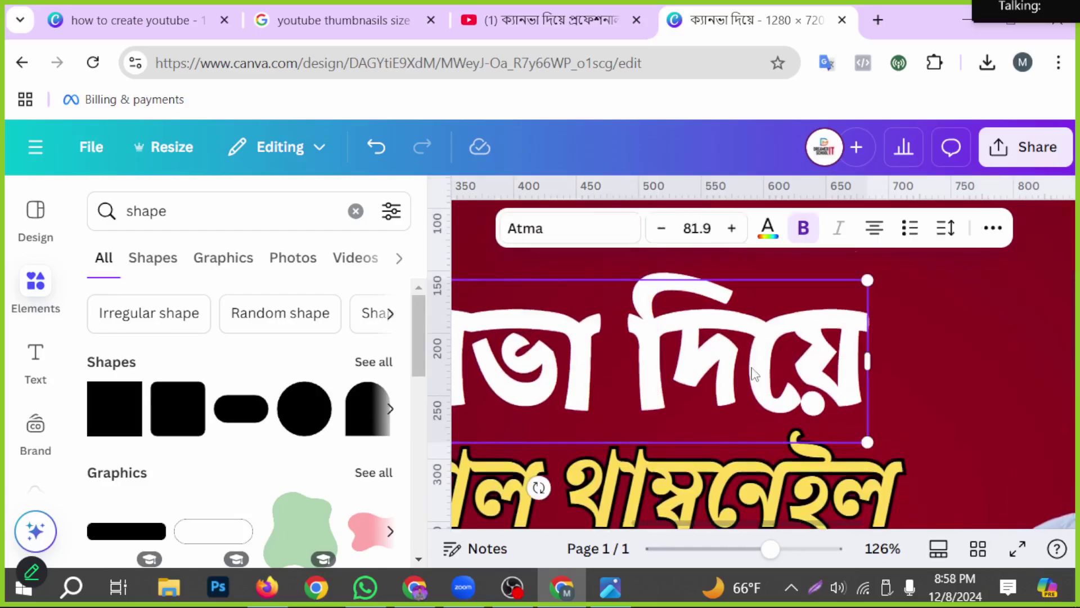
pyautogui.click(993, 228)
pyautogui.click(754, 277)
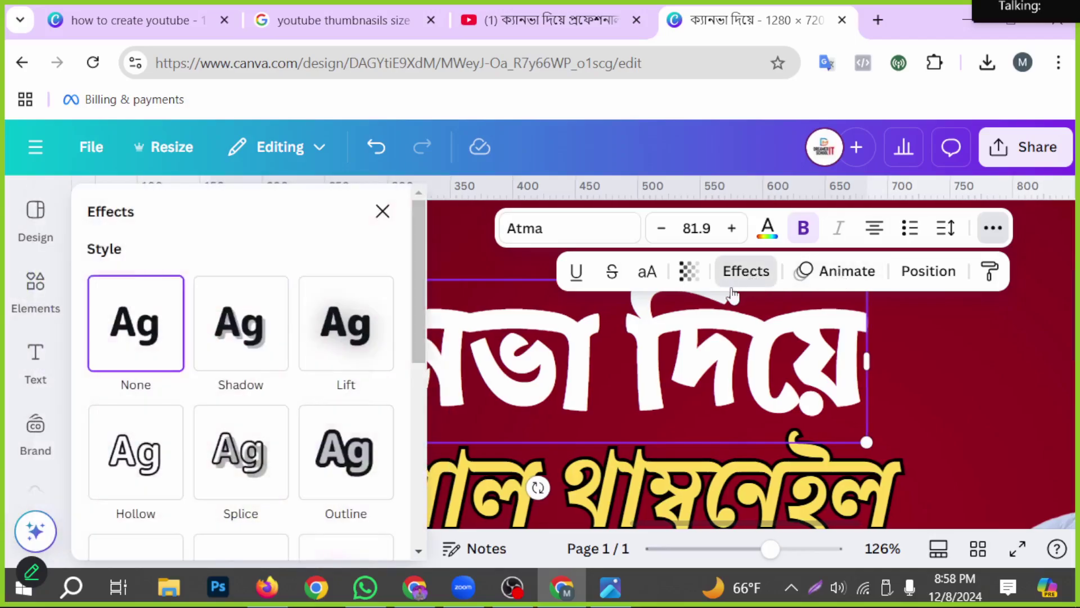
pyautogui.click(349, 452)
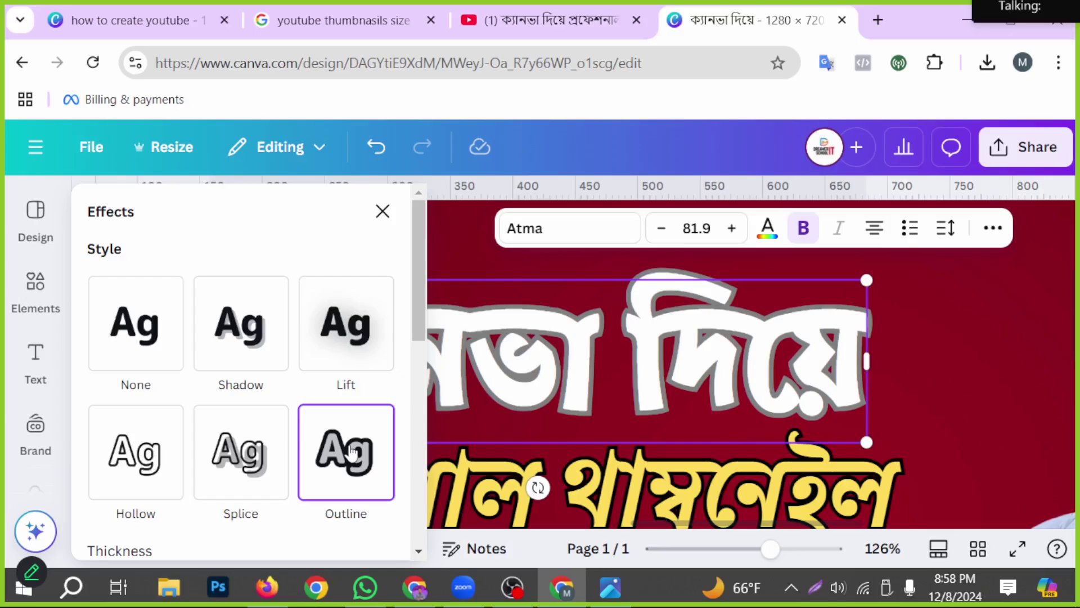
pyautogui.scroll(-4, 326, 485)
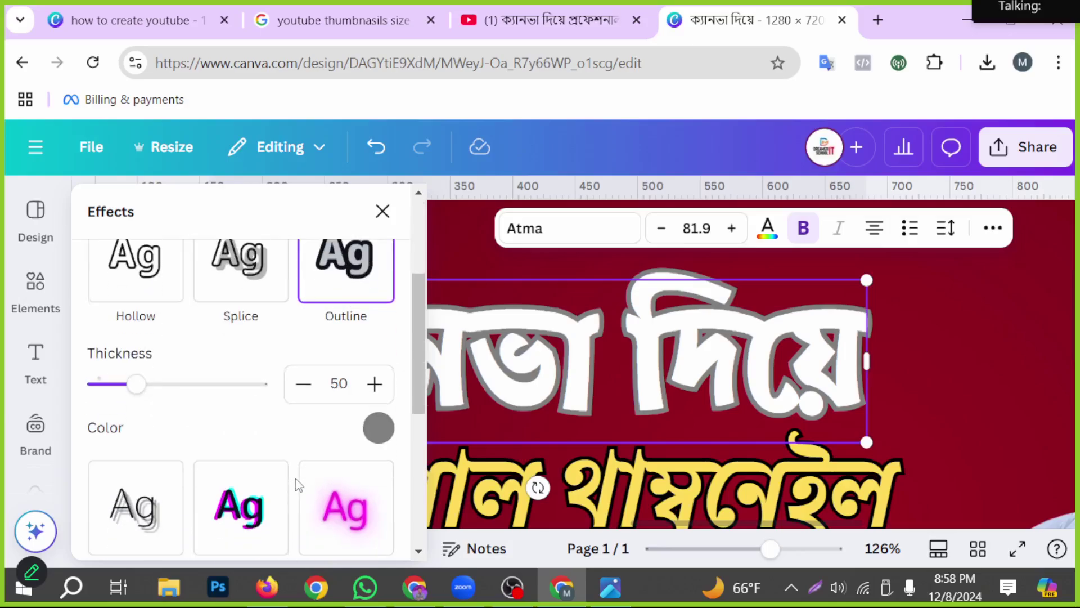
pyautogui.click(378, 428)
pyautogui.click(151, 388)
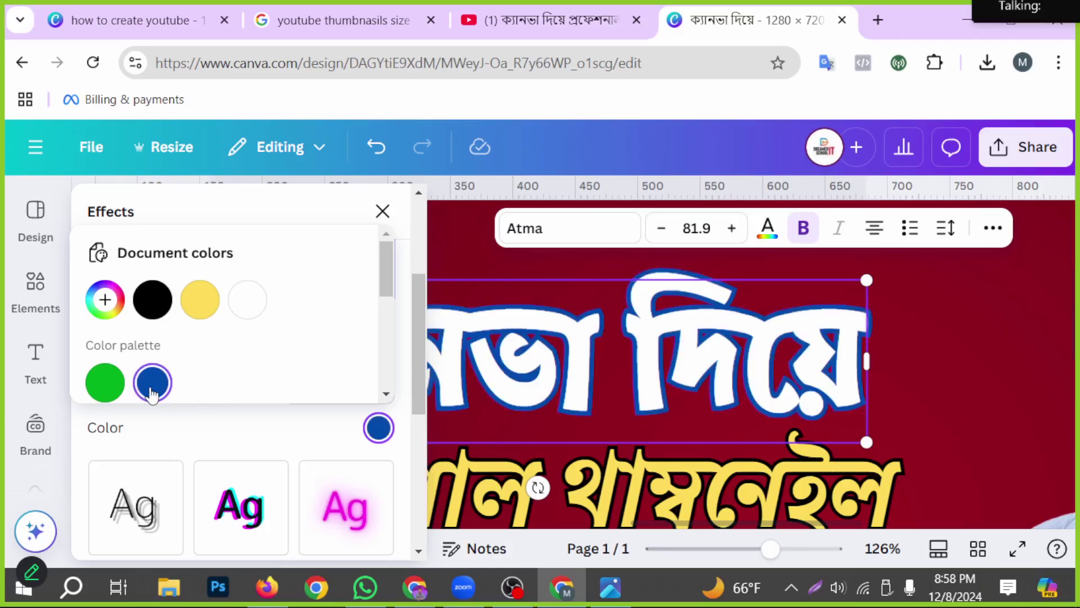
# Reduce the outline thickness of the first title line to 30.
pyautogui.click(247, 207)
pyautogui.moveTo(136, 384); pyautogui.dragTo(121, 401)
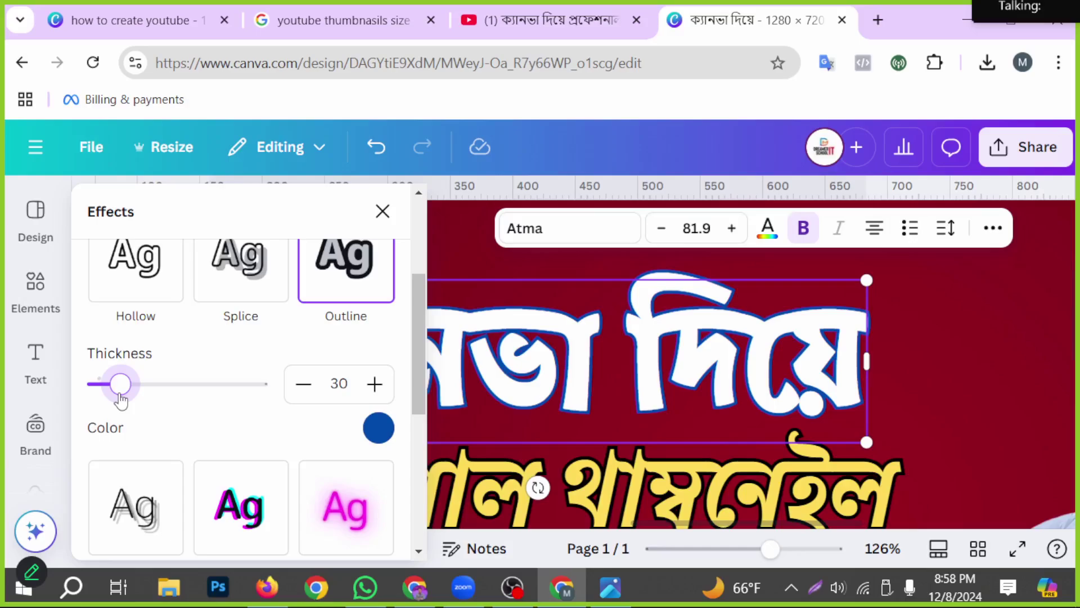
pyautogui.click(1028, 376)
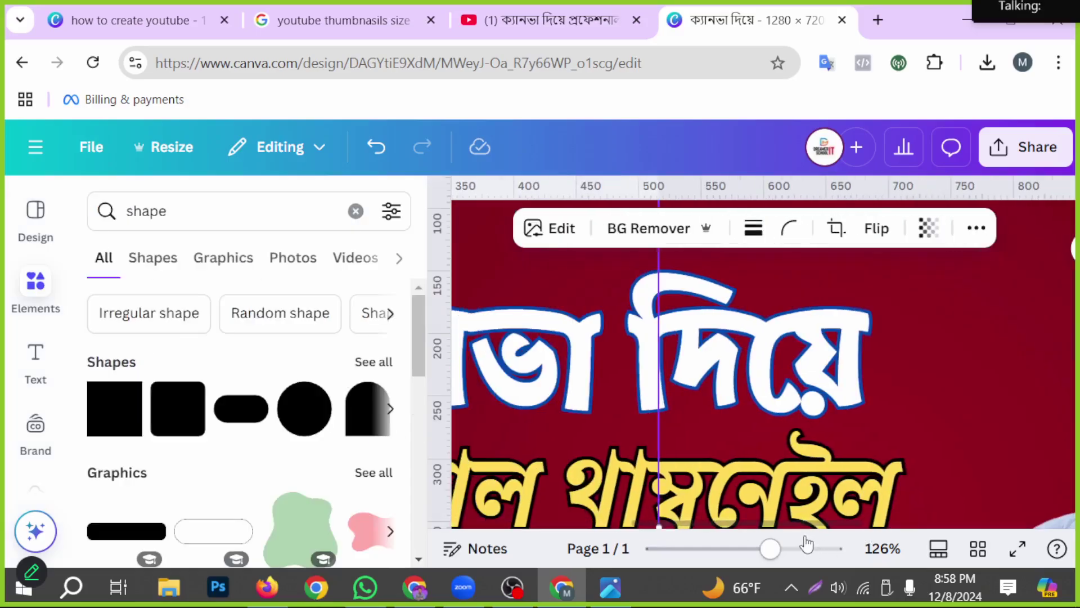
pyautogui.moveTo(769, 548); pyautogui.dragTo(708, 549)
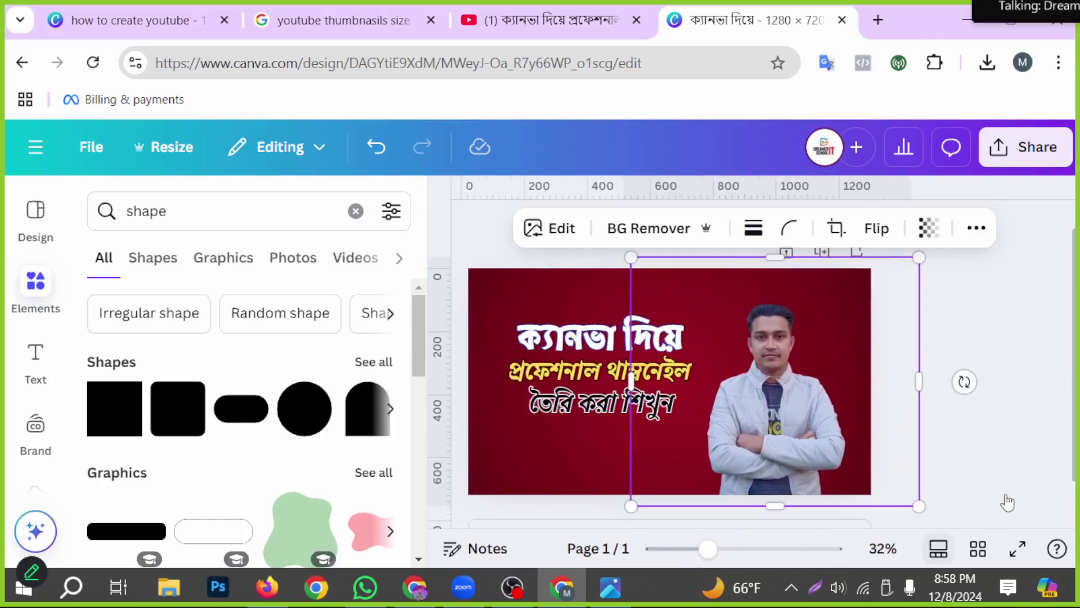
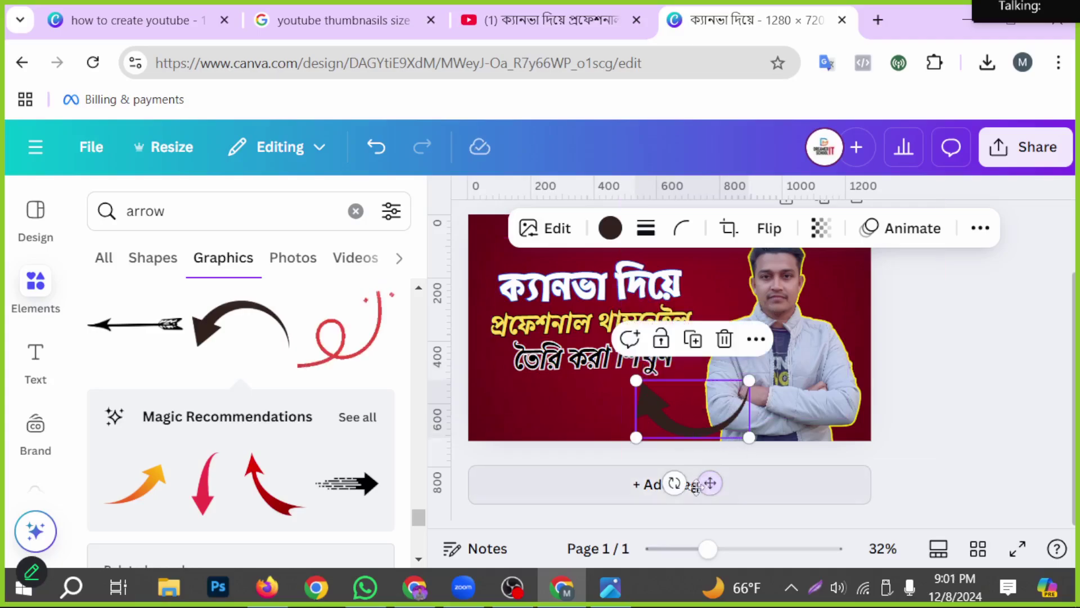
# Tilt the curved dark arrow slightly clockwise, shrink it and place it just below the end of the third title line.
pyautogui.moveTo(673, 485); pyautogui.dragTo(668, 480)
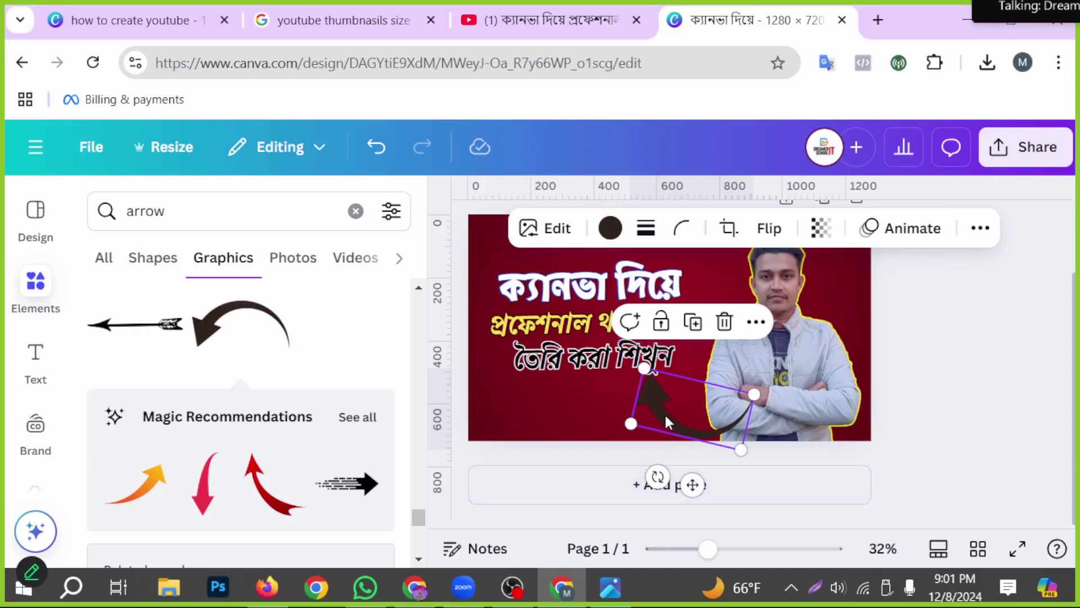
pyautogui.moveTo(669, 443); pyautogui.dragTo(662, 415)
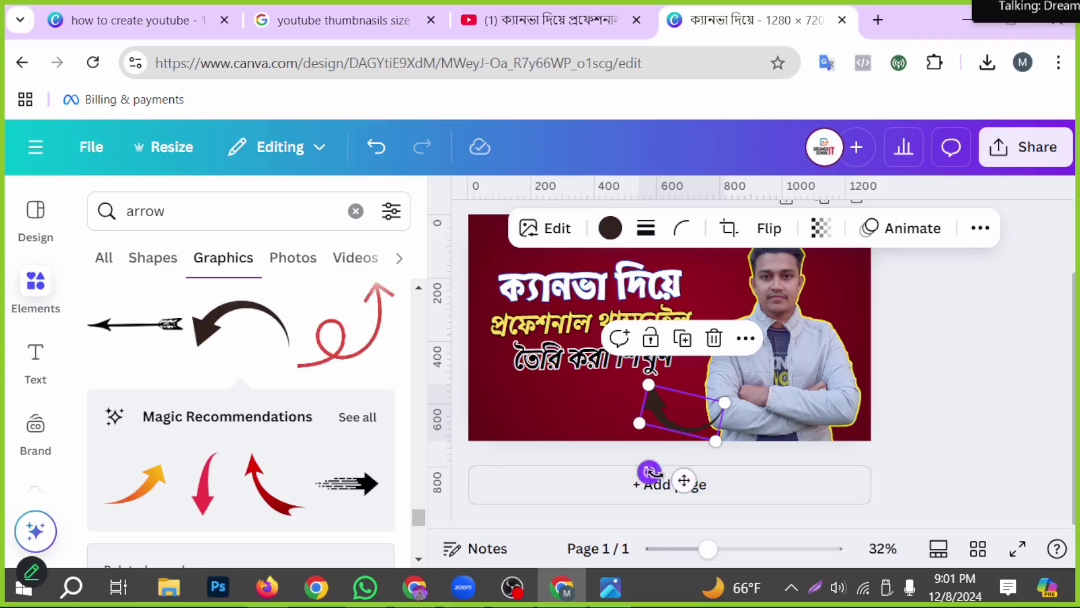
pyautogui.moveTo(650, 471); pyautogui.dragTo(654, 478)
pyautogui.moveTo(650, 392); pyautogui.dragTo(633, 380)
# Bring the portrait to the front so it overlaps the arrow's tail.
pyautogui.click(827, 414)
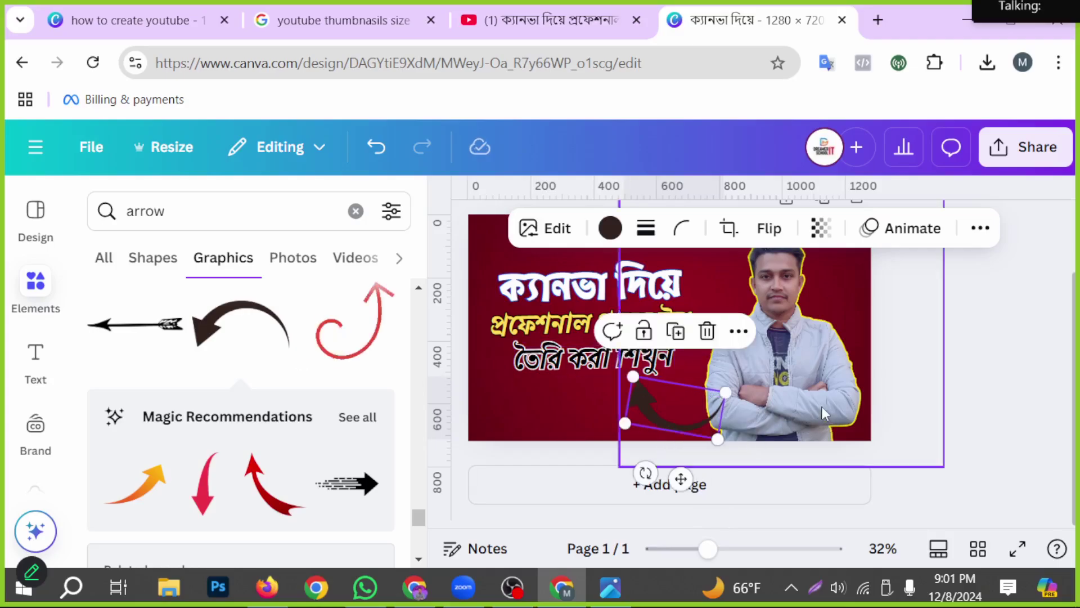
pyautogui.click(981, 228)
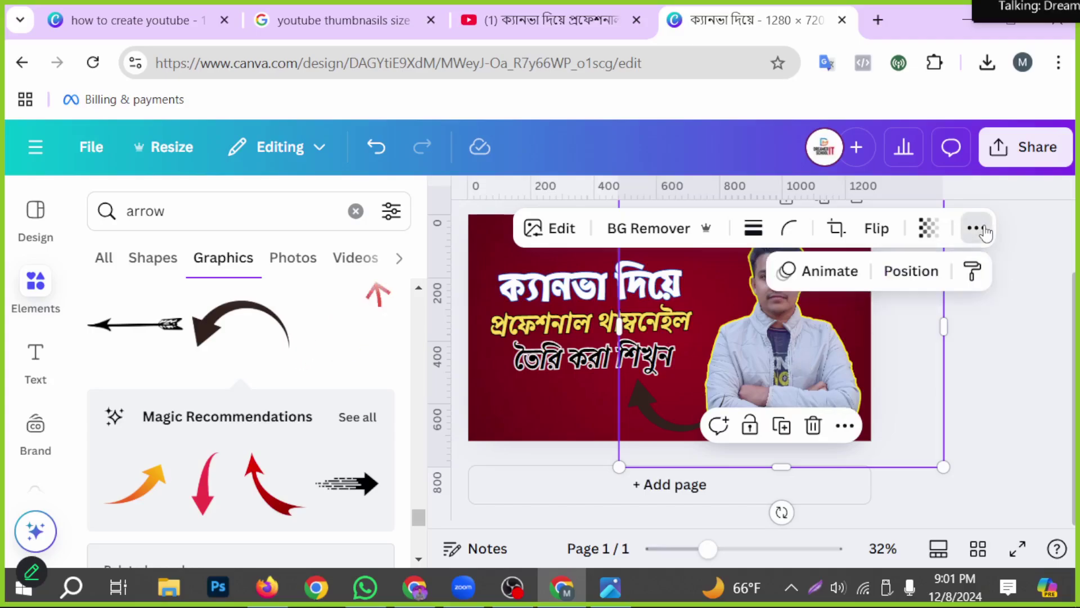
pyautogui.click(911, 271)
pyautogui.click(192, 368)
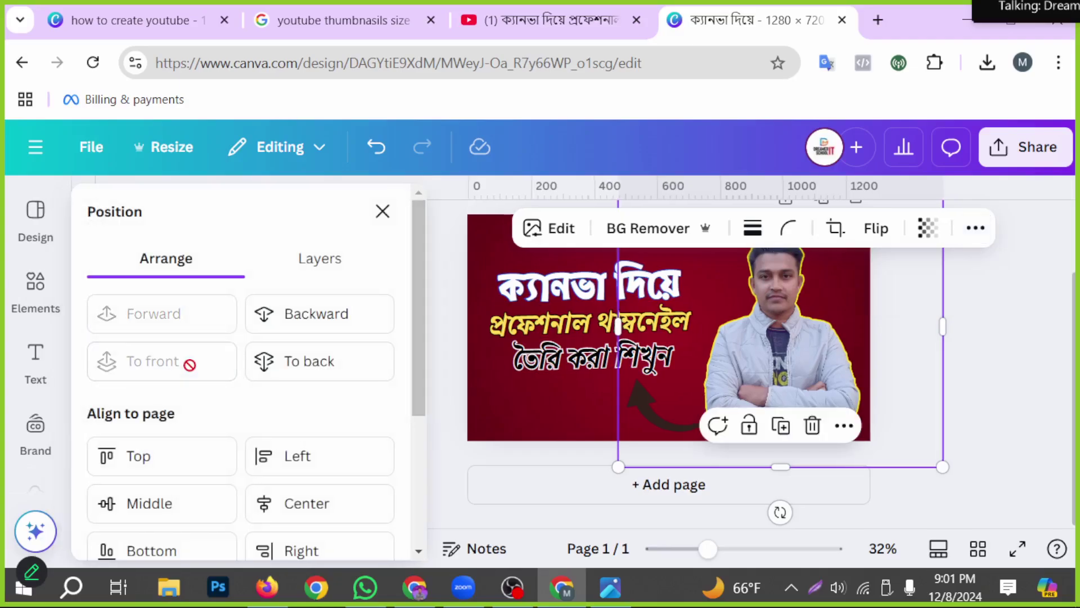
pyautogui.click(1030, 381)
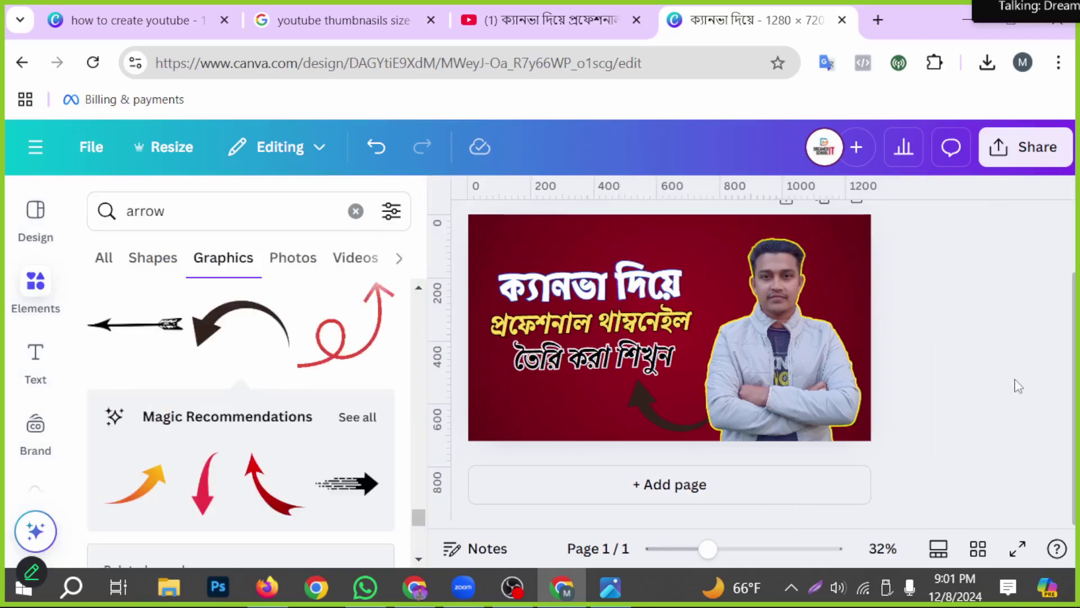
# Move the portrait to the right, clear of the curved arrow.
pyautogui.click(651, 405)
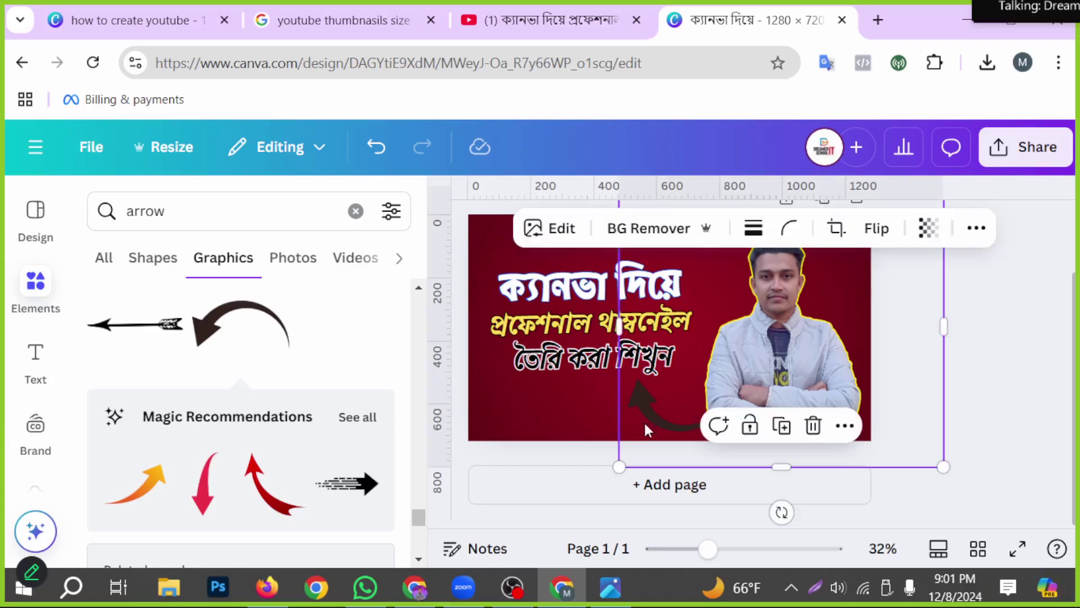
pyautogui.click(629, 397)
pyautogui.moveTo(838, 346); pyautogui.dragTo(928, 346)
# Try white on the curved arrow, then set its colour to Yellow #ffde59.
pyautogui.click(637, 397)
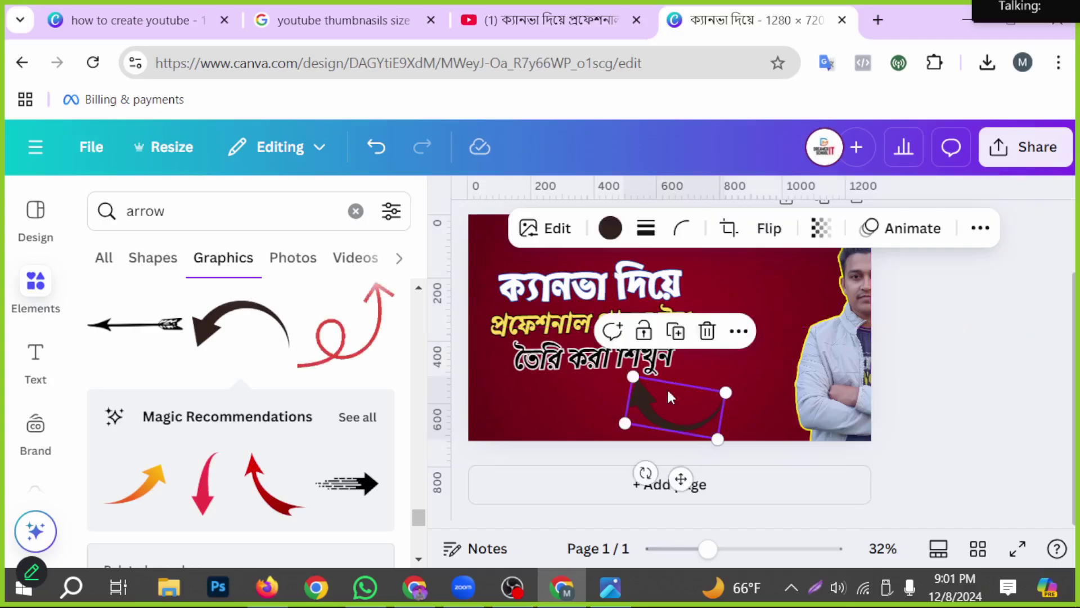
pyautogui.click(610, 228)
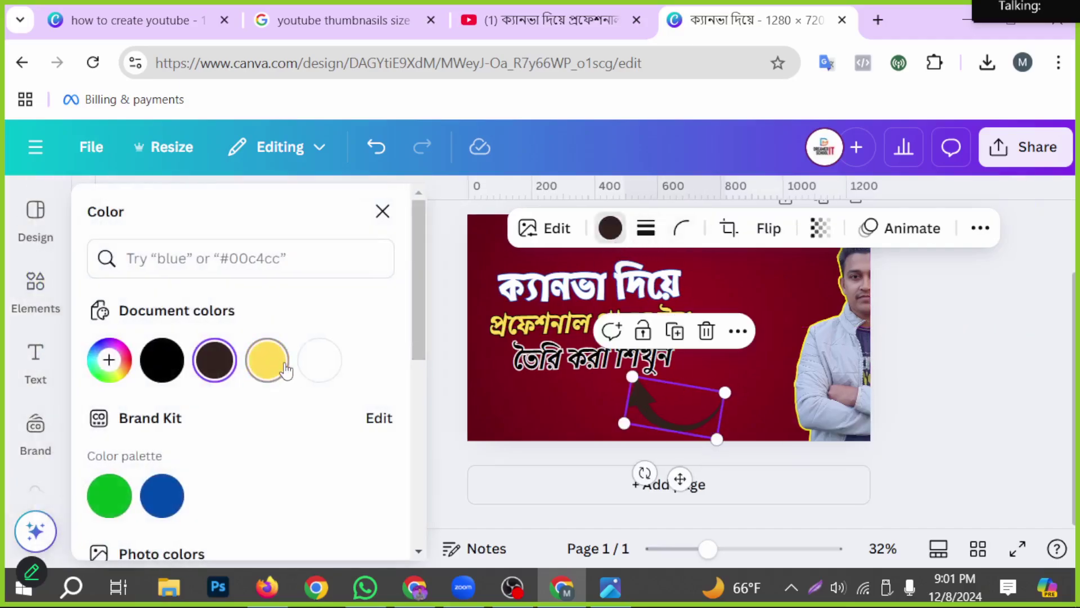
pyautogui.click(321, 363)
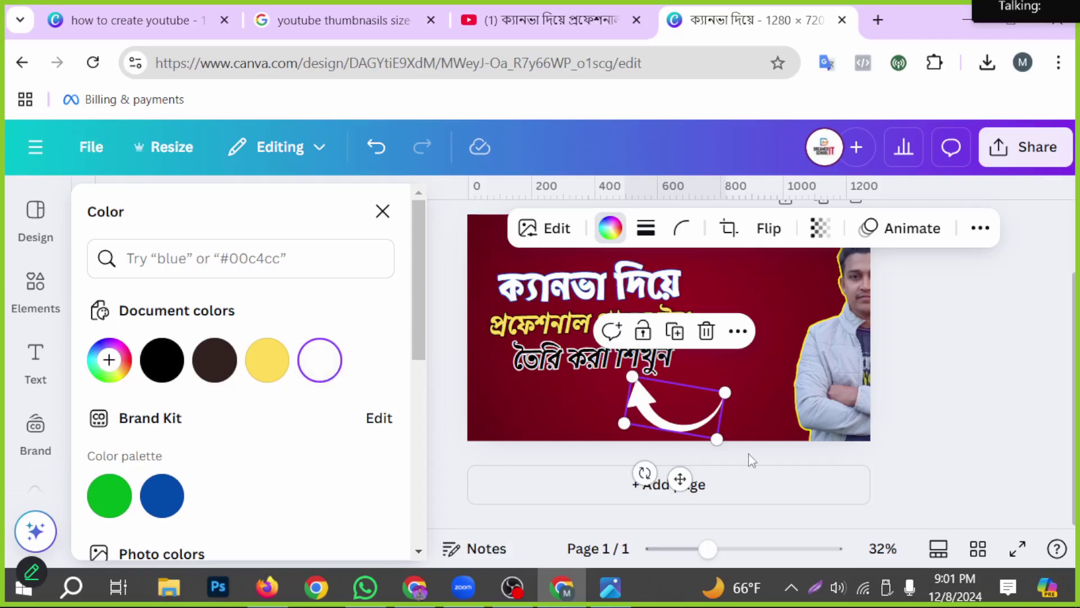
pyautogui.click(799, 401)
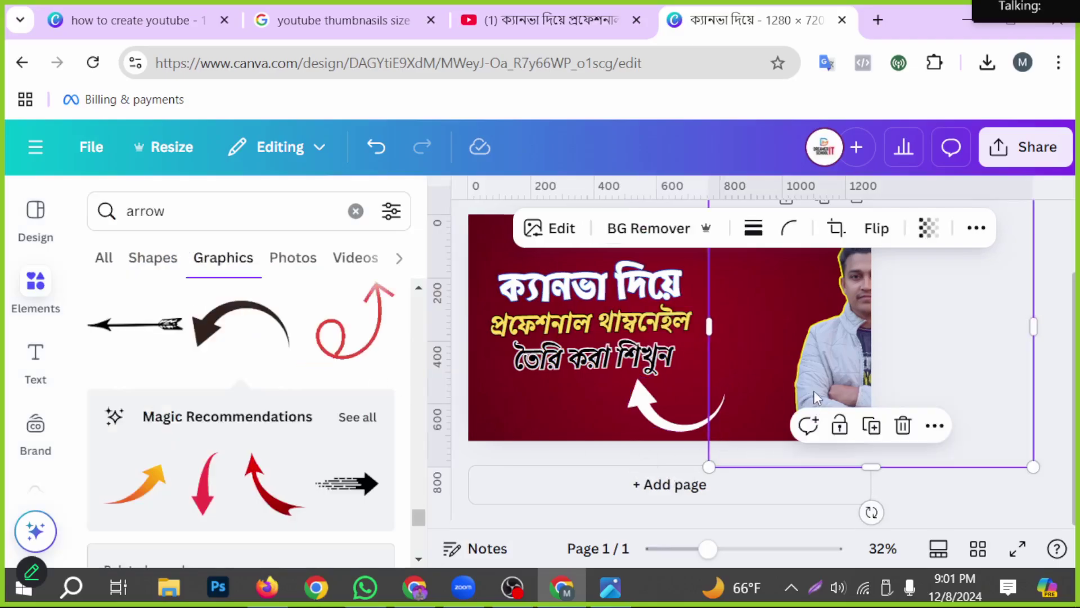
pyautogui.click(637, 400)
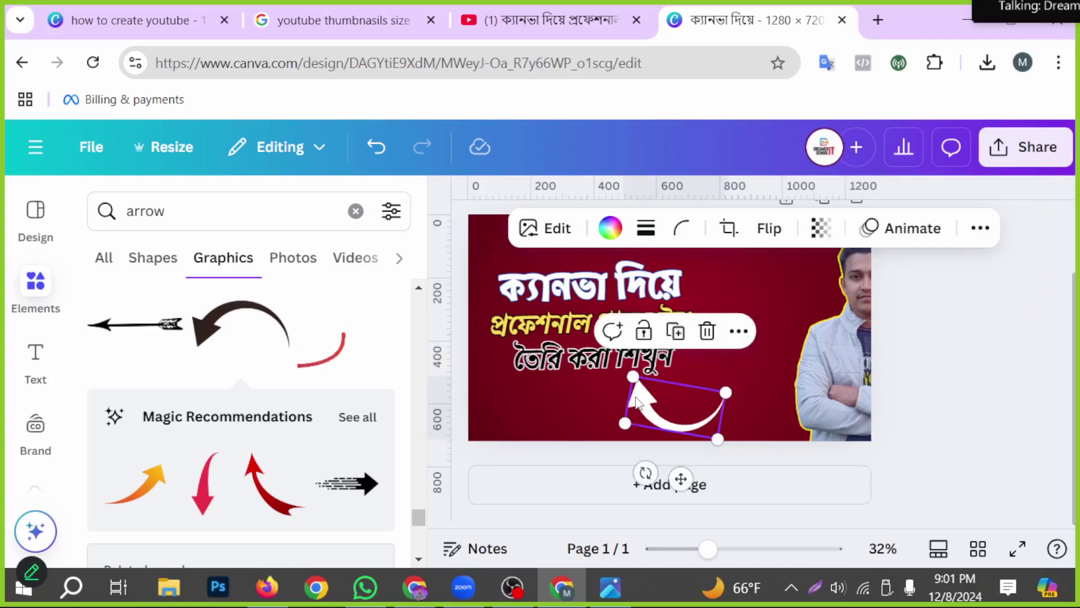
pyautogui.click(609, 230)
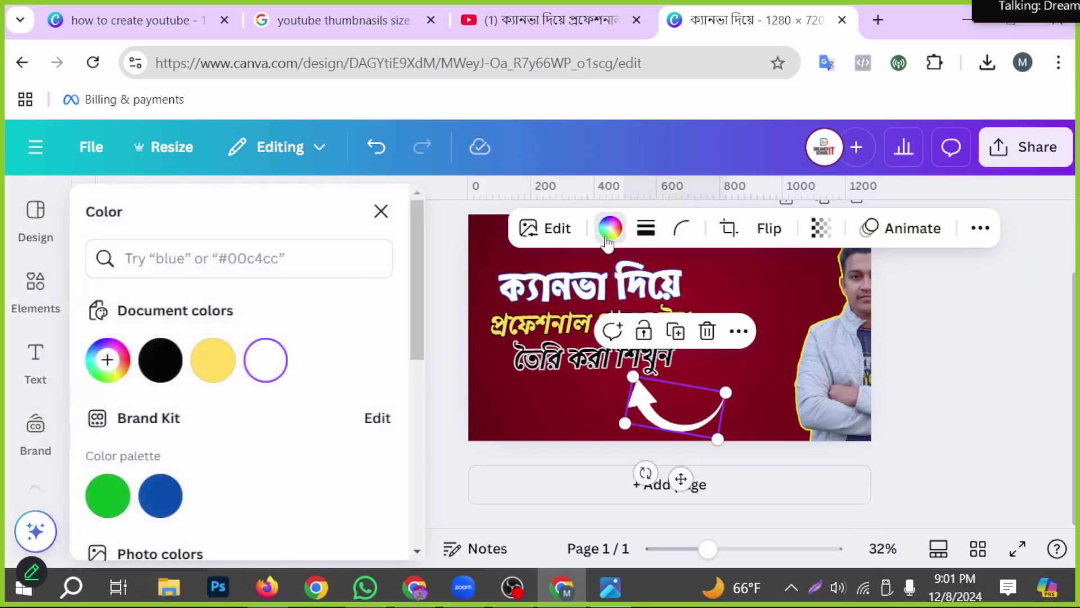
pyautogui.click(214, 360)
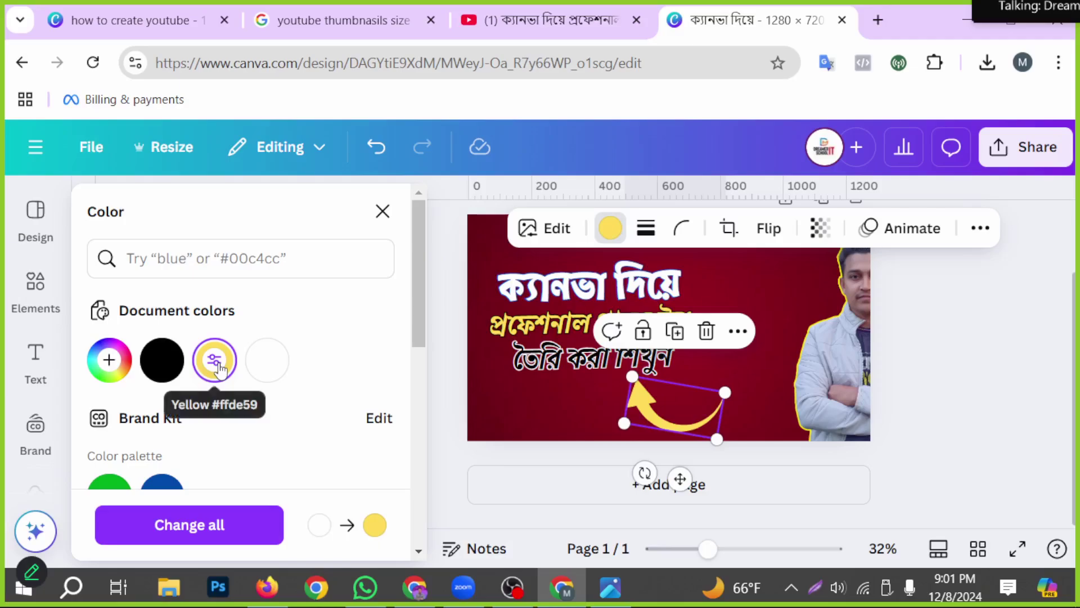
# Move the portrait back over the arrow's tail and adjust its position slightly up and right within the thumbnail.
pyautogui.click(846, 415)
pyautogui.moveTo(789, 387); pyautogui.dragTo(741, 391)
pyautogui.click(1012, 423)
pyautogui.scroll(2, 860, 441)
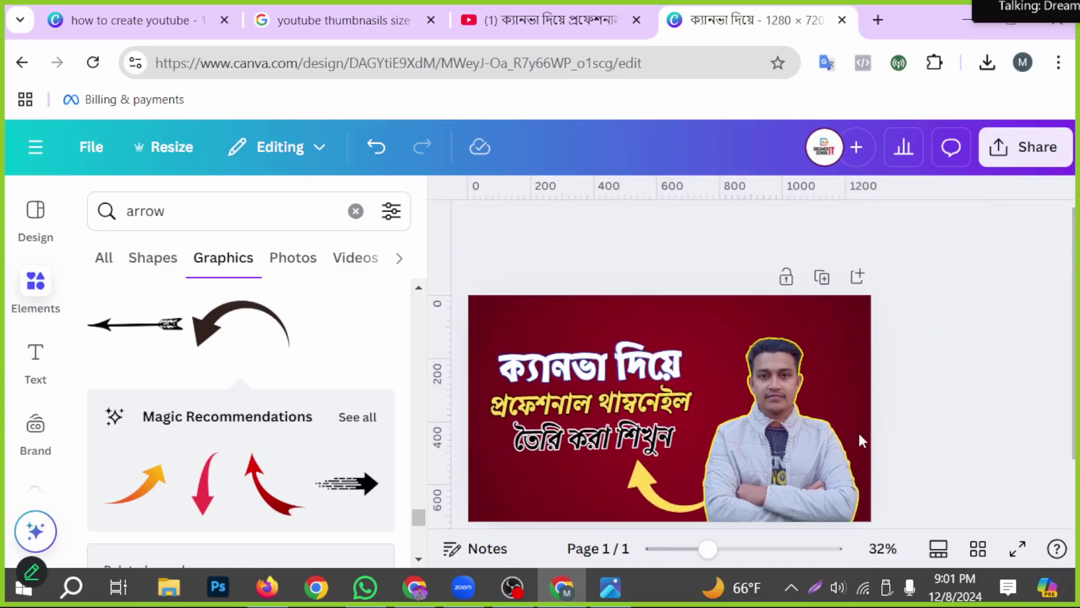
pyautogui.click(801, 461)
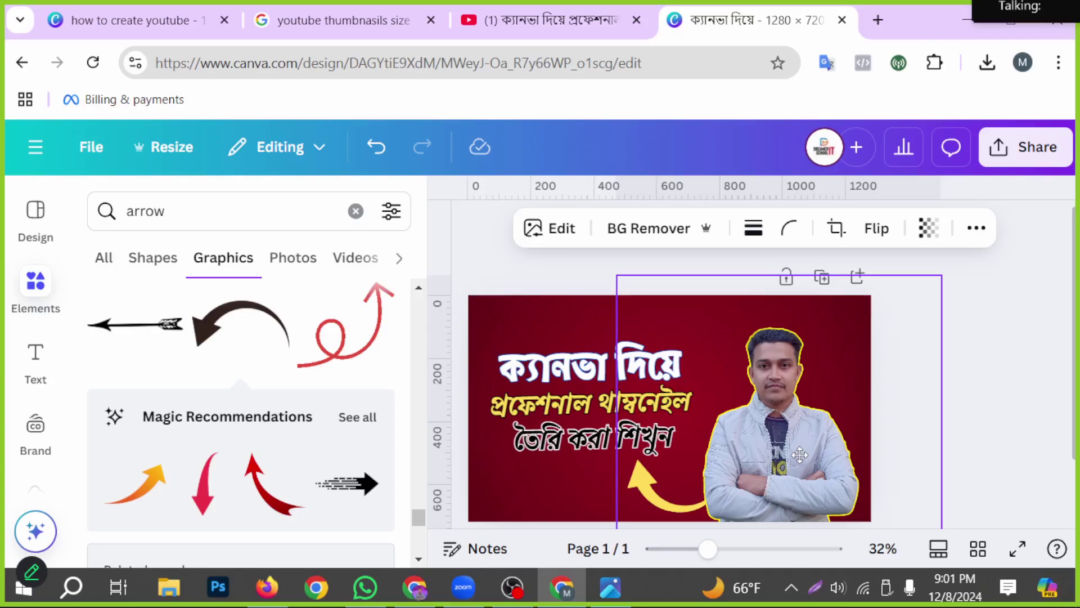
pyautogui.click(802, 458)
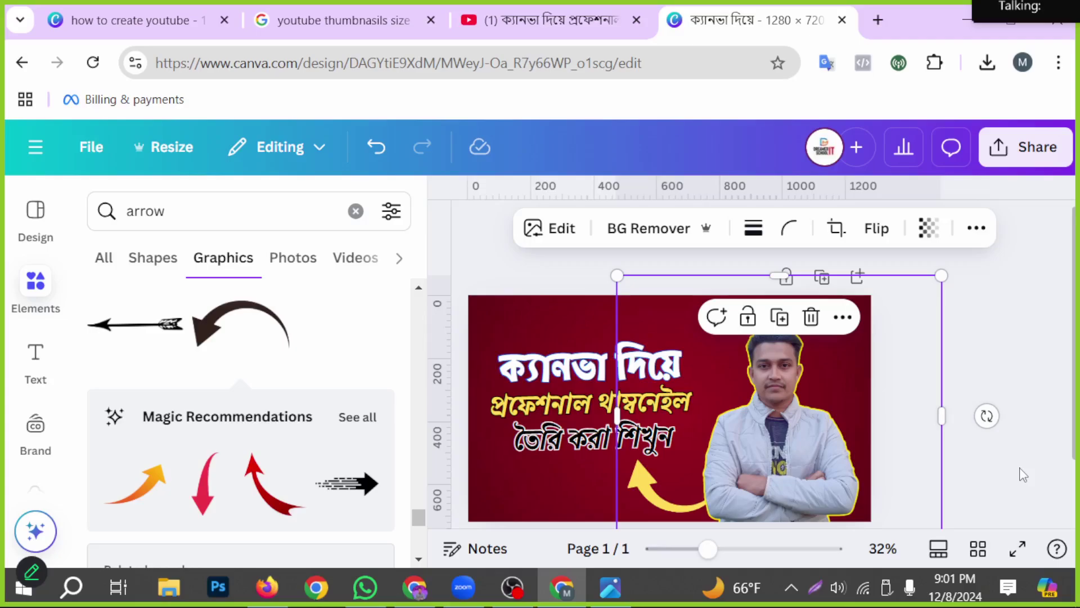
pyautogui.scroll(-3, 973, 394)
pyautogui.moveTo(793, 410); pyautogui.dragTo(799, 388)
pyautogui.click(996, 404)
pyautogui.scroll(3, 999, 403)
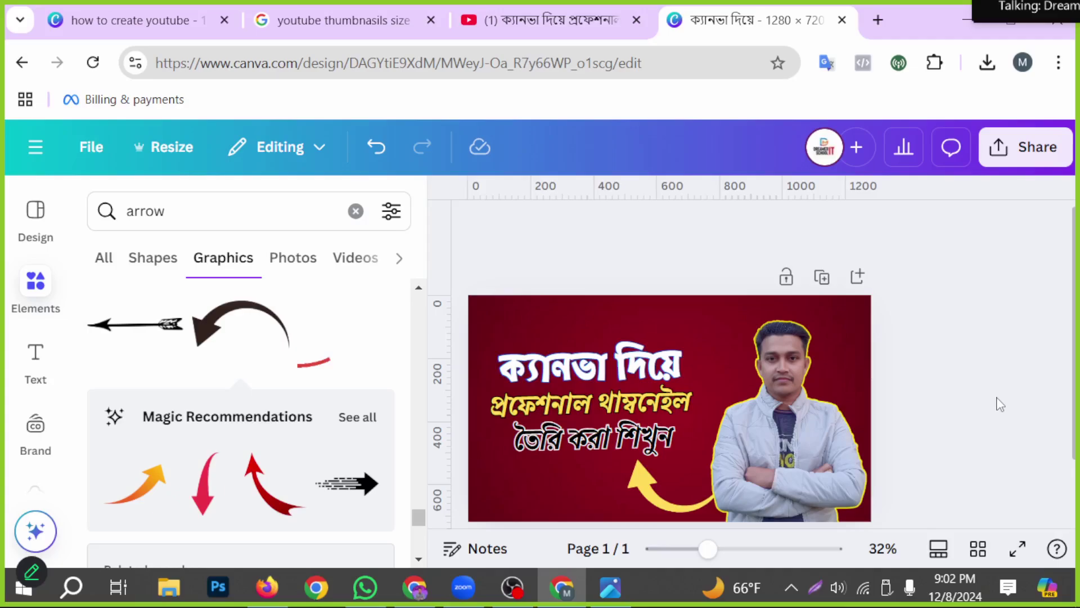
# Search the graphics for "youtube", insert the square red logo with the white play badge and place it small at the arrow's tail.
pyautogui.scroll(-3, 1003, 385)
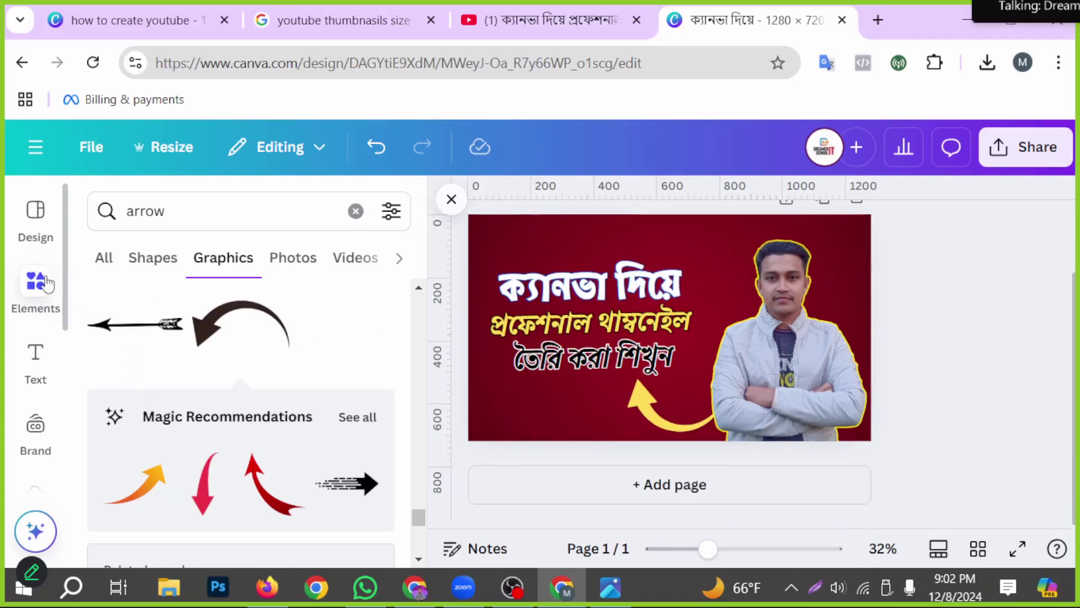
pyautogui.click(171, 214)
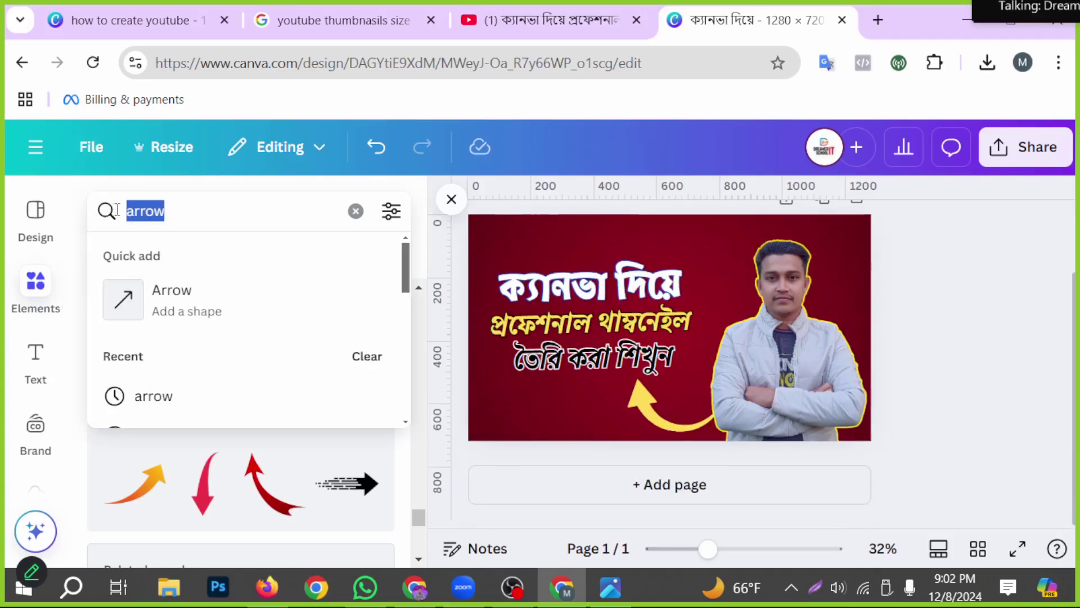
pyautogui.write('youtube')
pyautogui.press('Return')
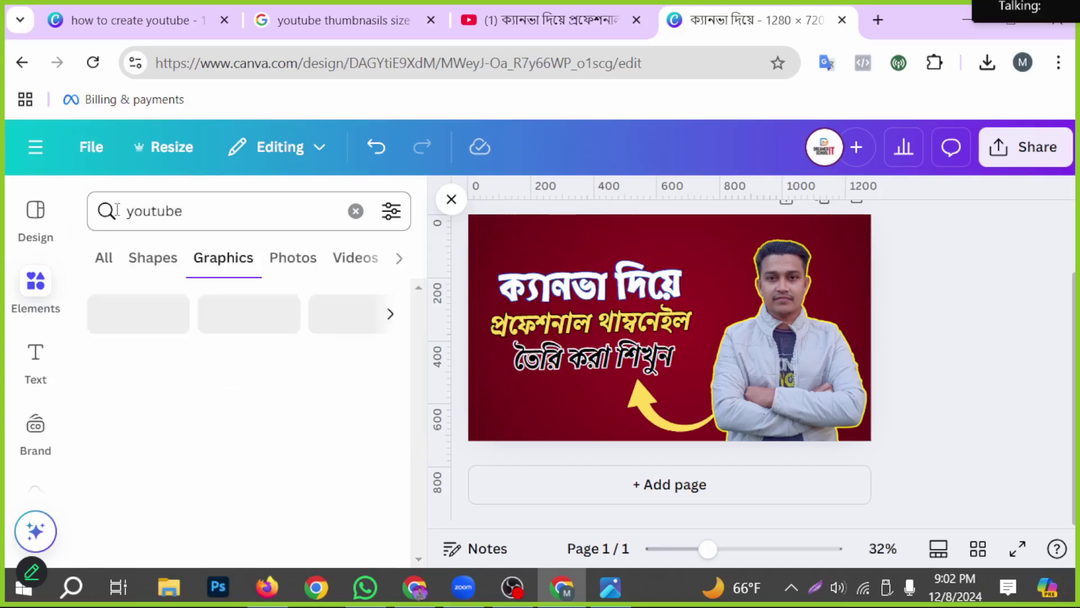
pyautogui.scroll(-2, 180, 425)
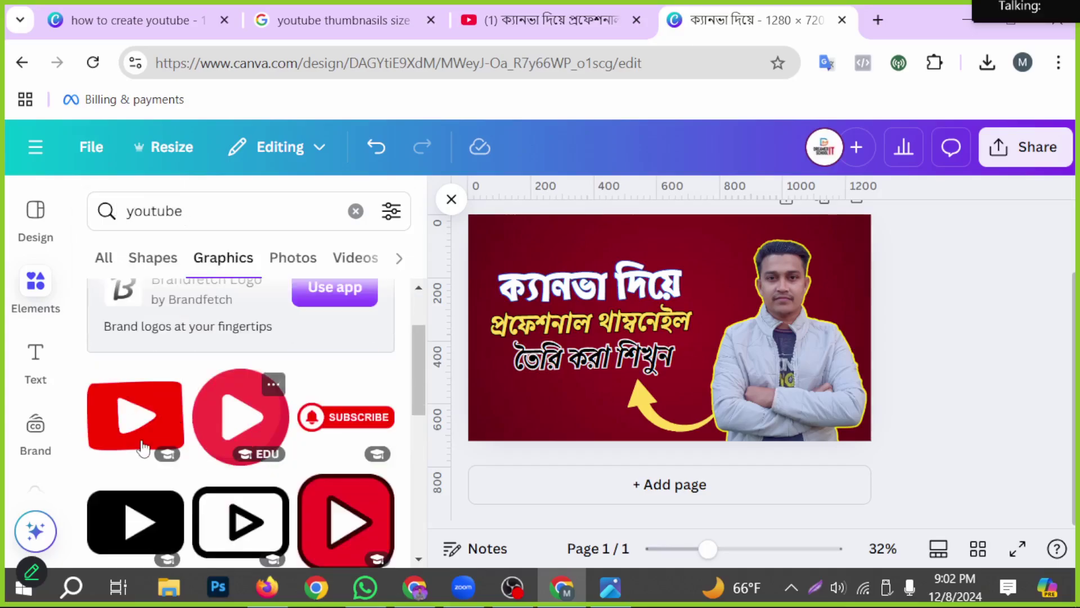
pyautogui.scroll(-5, 135, 439)
pyautogui.click(129, 462)
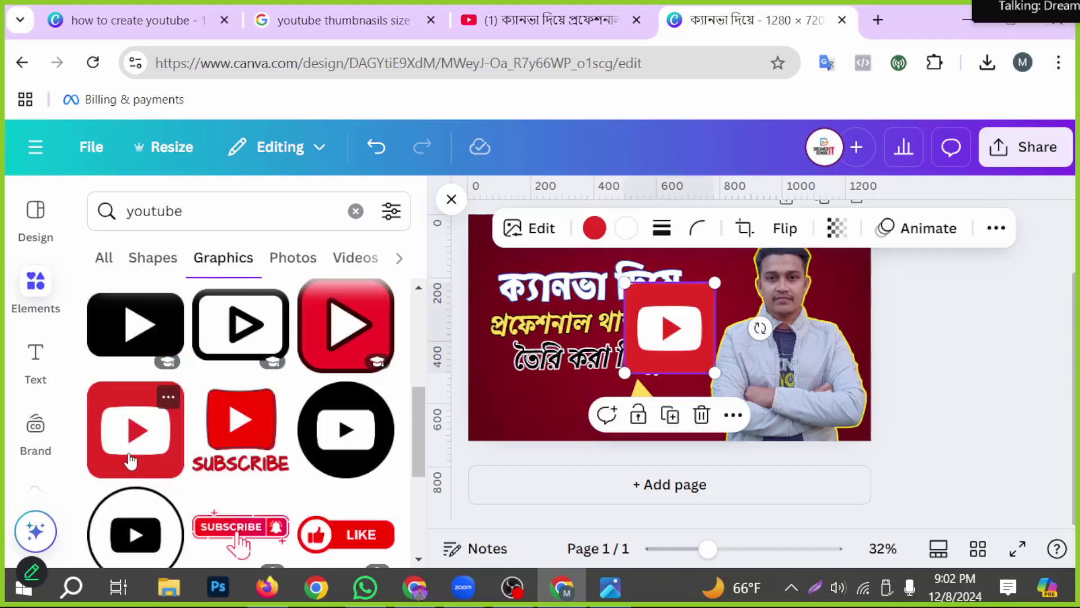
pyautogui.moveTo(649, 356); pyautogui.dragTo(713, 432)
# Bring the portrait to the front so it overlaps the YouTube logo.
pyautogui.click(752, 438)
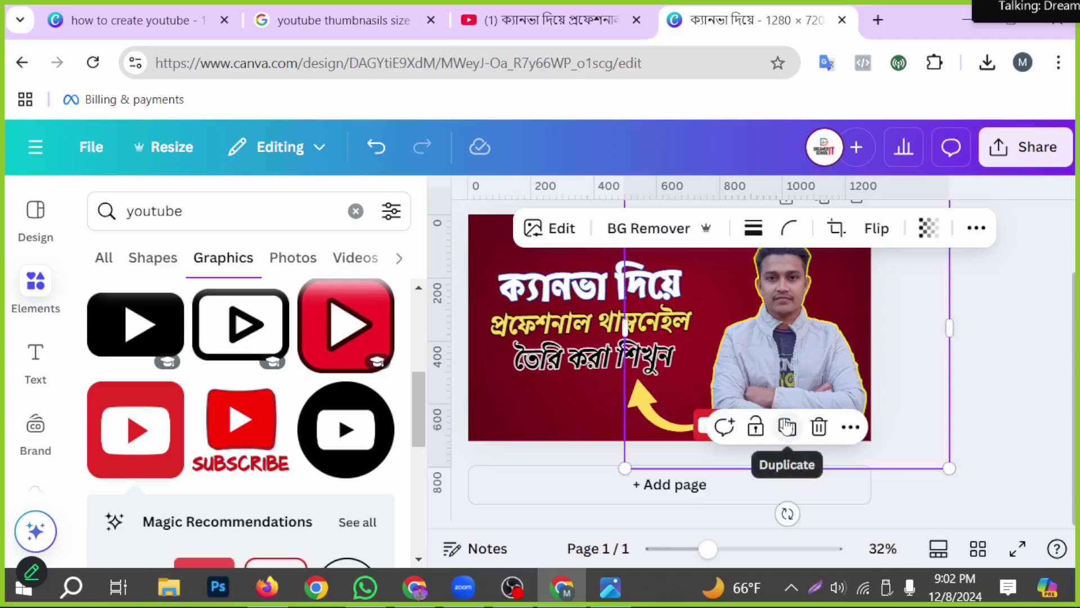
pyautogui.click(973, 228)
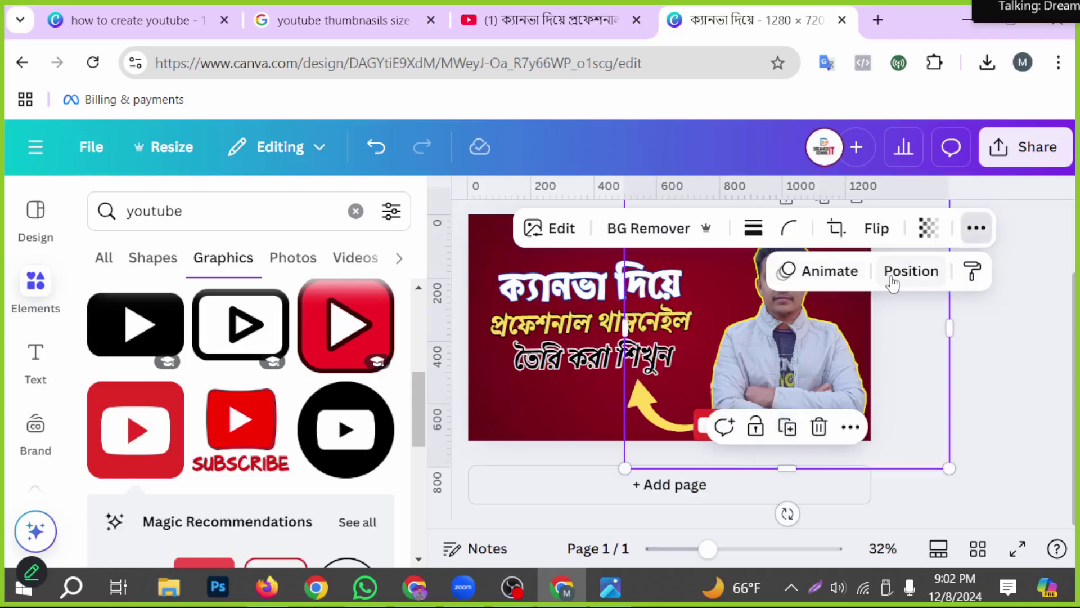
pyautogui.click(908, 272)
pyautogui.click(155, 364)
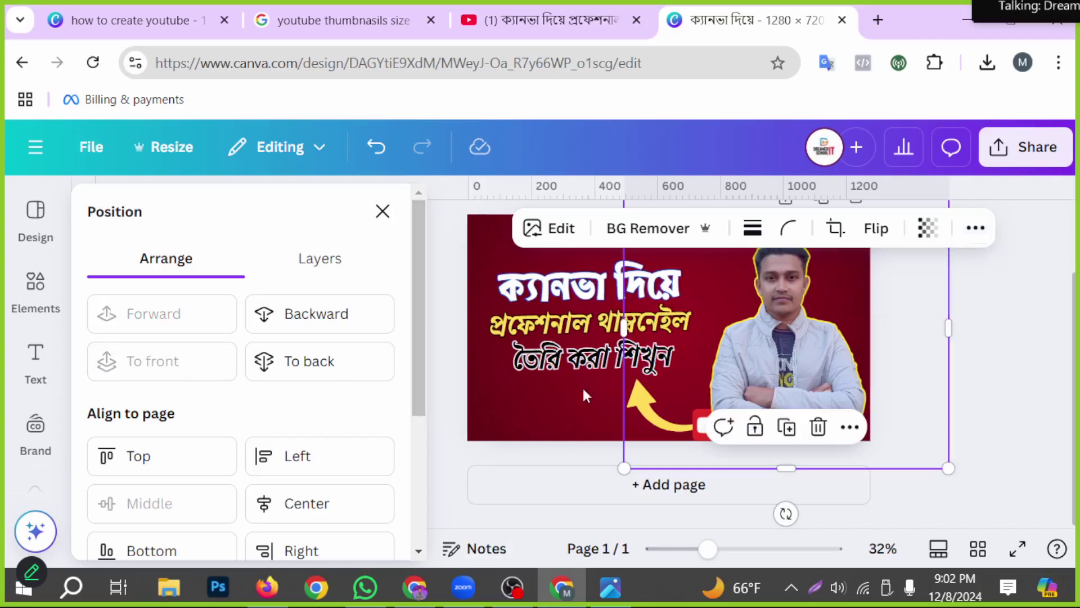
pyautogui.click(1018, 411)
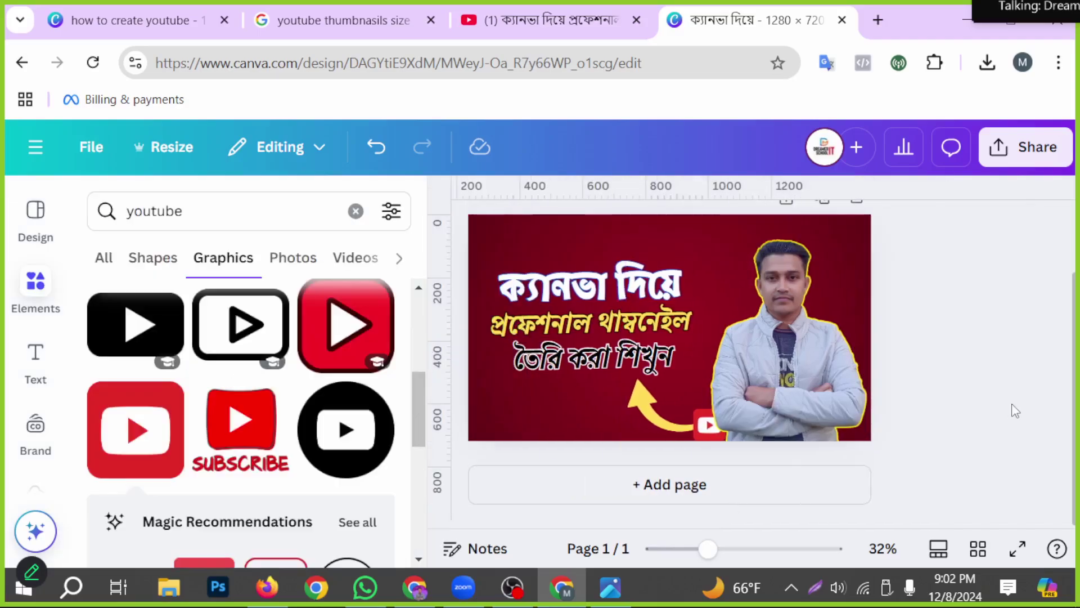
# Add a second copy of the square red YouTube logo, tilted slightly counter-clockwise, in the thumbnail's lower-left corner.
pyautogui.click(891, 418)
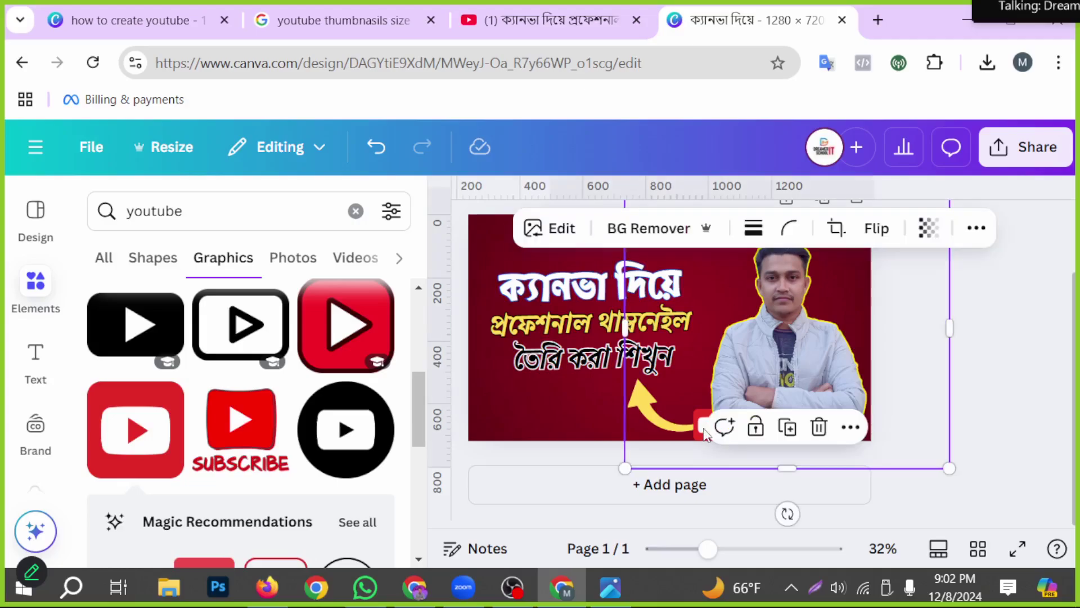
pyautogui.click(144, 429)
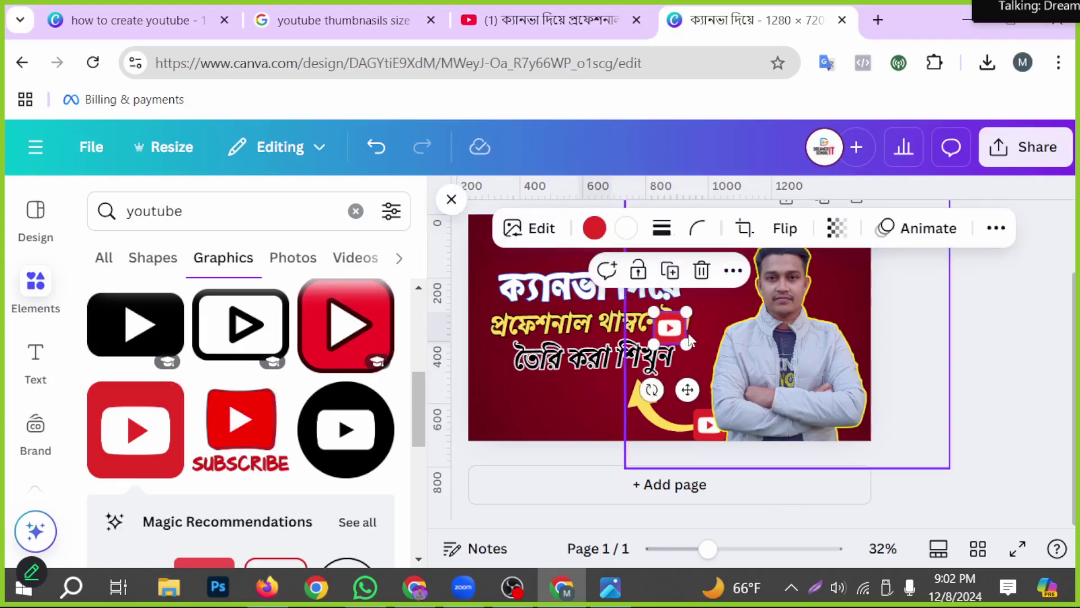
pyautogui.moveTo(688, 390); pyautogui.dragTo(490, 489)
pyautogui.moveTo(490, 418); pyautogui.dragTo(488, 435)
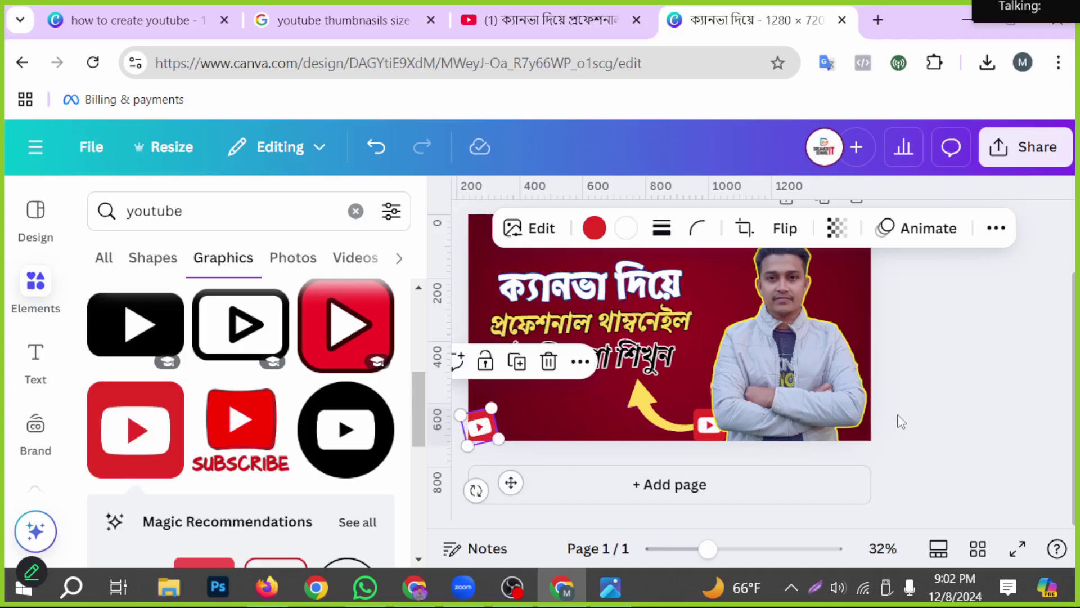
pyautogui.click(962, 409)
pyautogui.scroll(2, 990, 402)
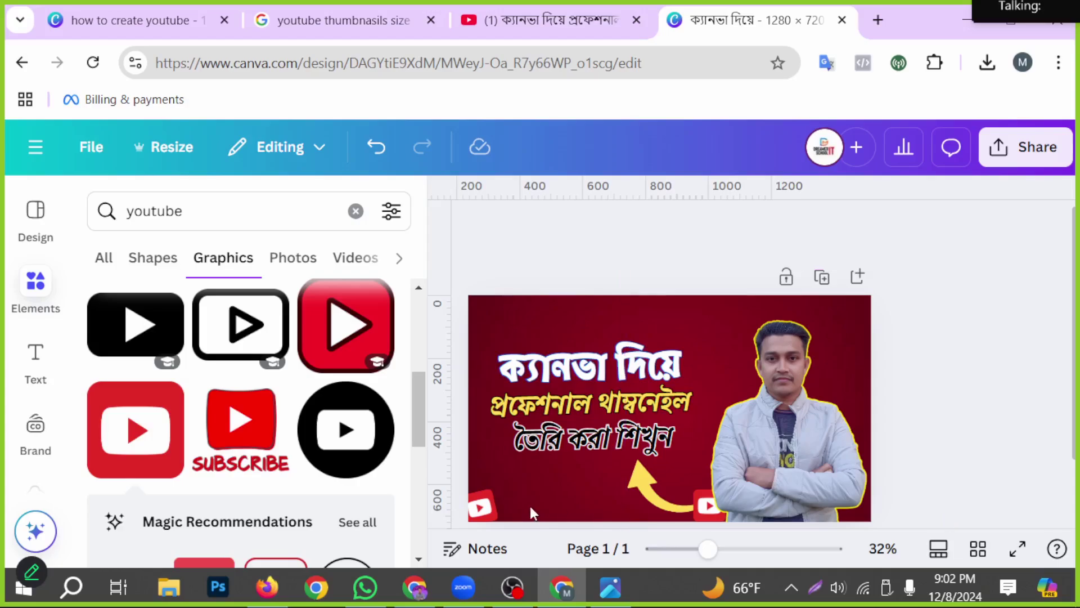
# Add another copy of the tilted YouTube logo at the thumbnail's right edge and bring the portrait in front of it.
pyautogui.click(492, 508)
pyautogui.moveTo(493, 508); pyautogui.dragTo(870, 383)
pyautogui.click(775, 450)
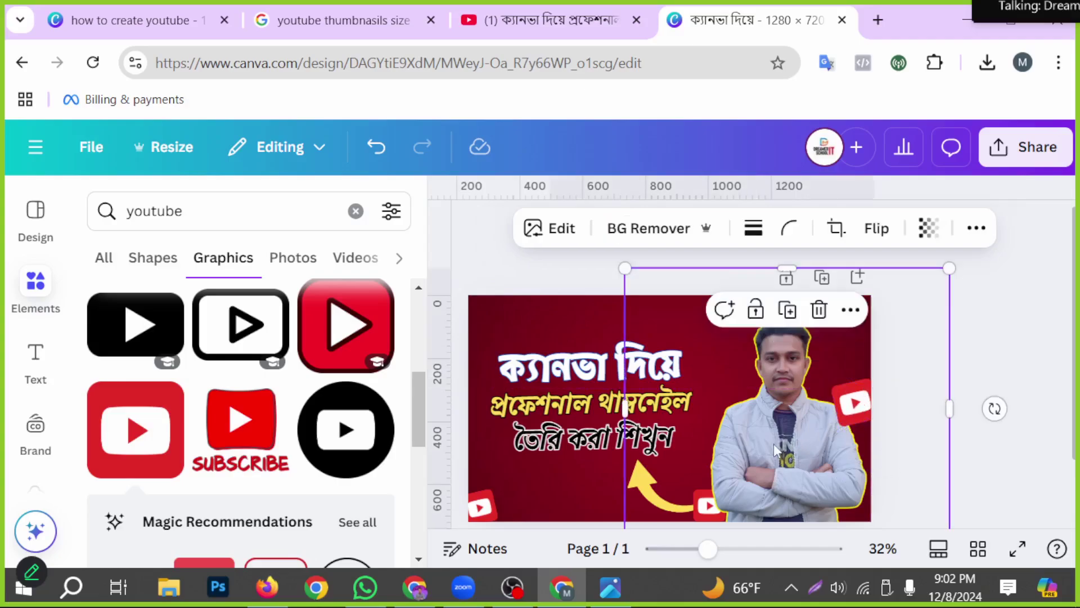
pyautogui.click(976, 227)
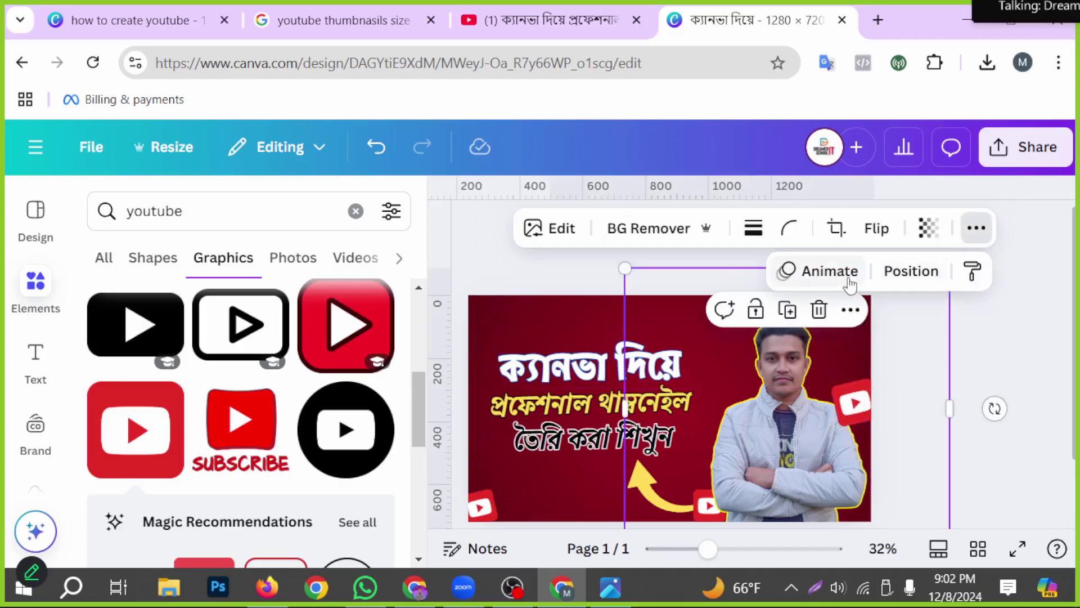
pyautogui.click(911, 271)
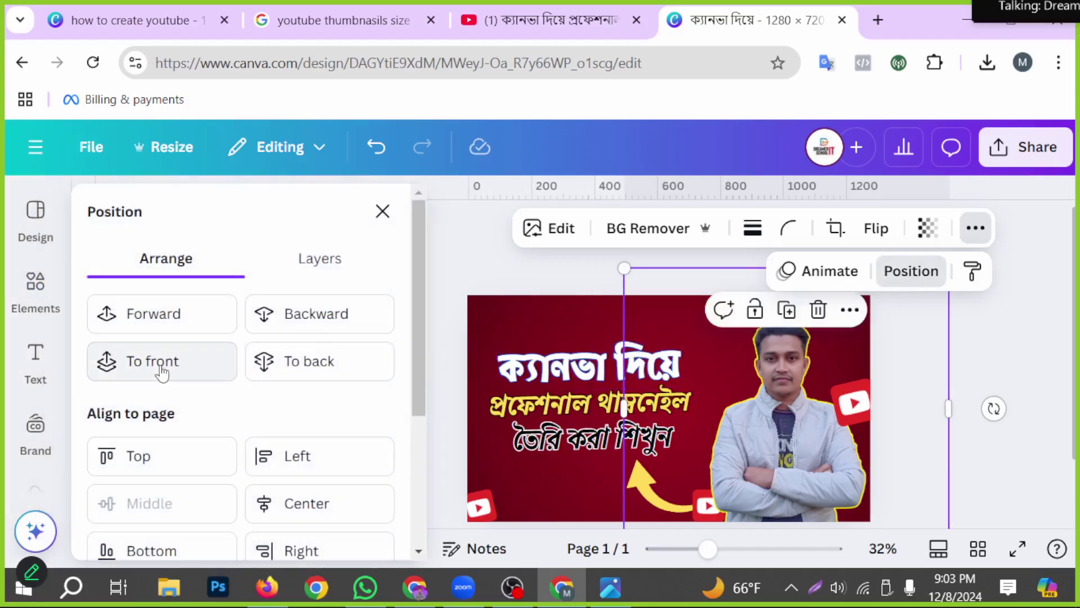
pyautogui.click(162, 363)
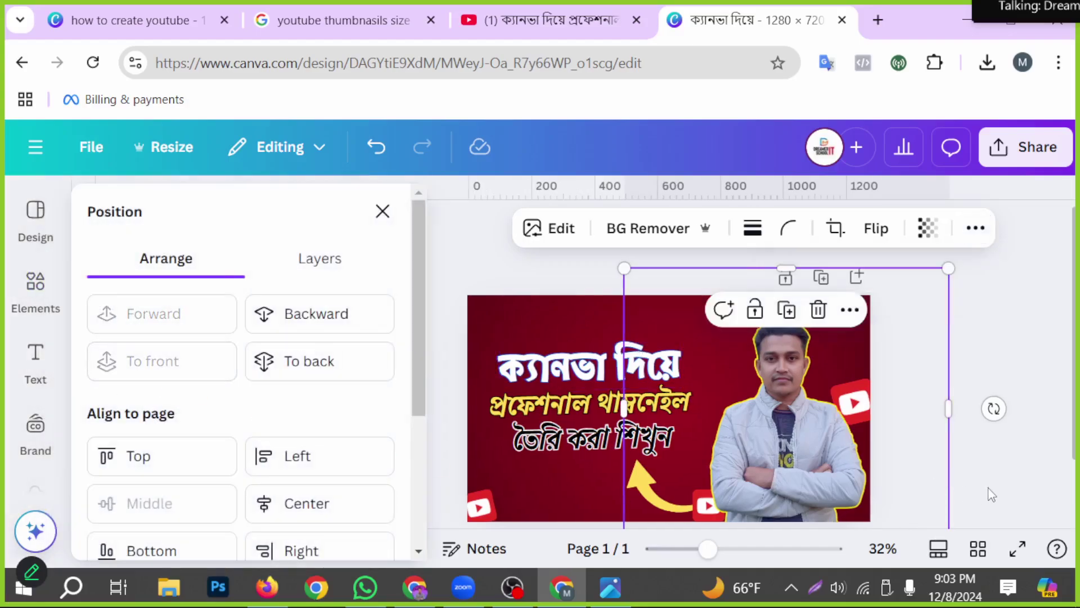
pyautogui.press('Escape')
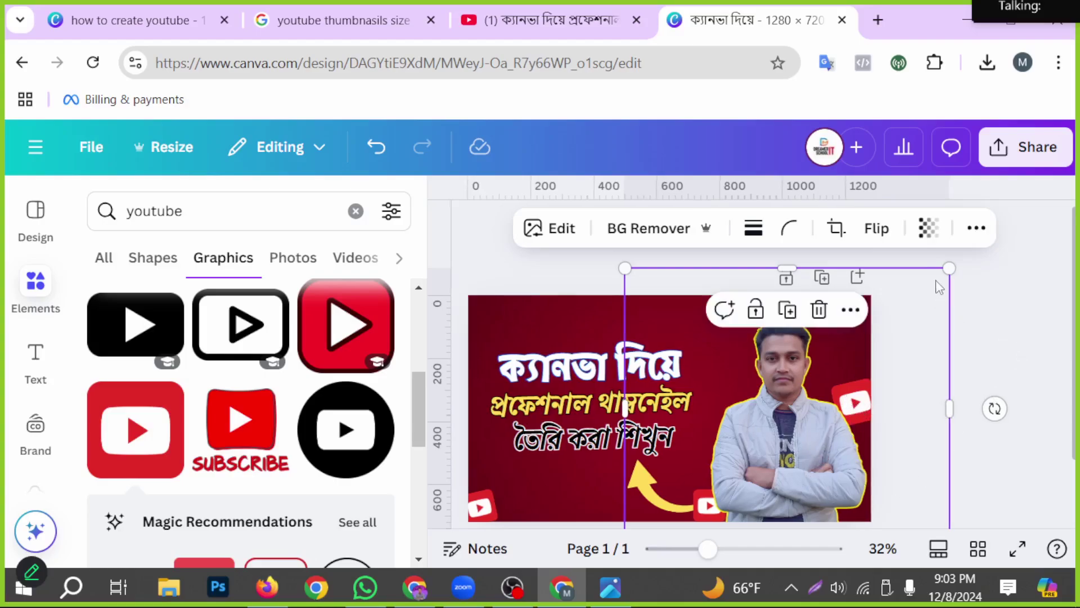
pyautogui.click(1033, 334)
# Move the portrait aside to expose the right-edge YouTube logo, then tilt that logo further counter-clockwise and shrink it slightly.
pyautogui.moveTo(772, 482); pyautogui.dragTo(710, 483)
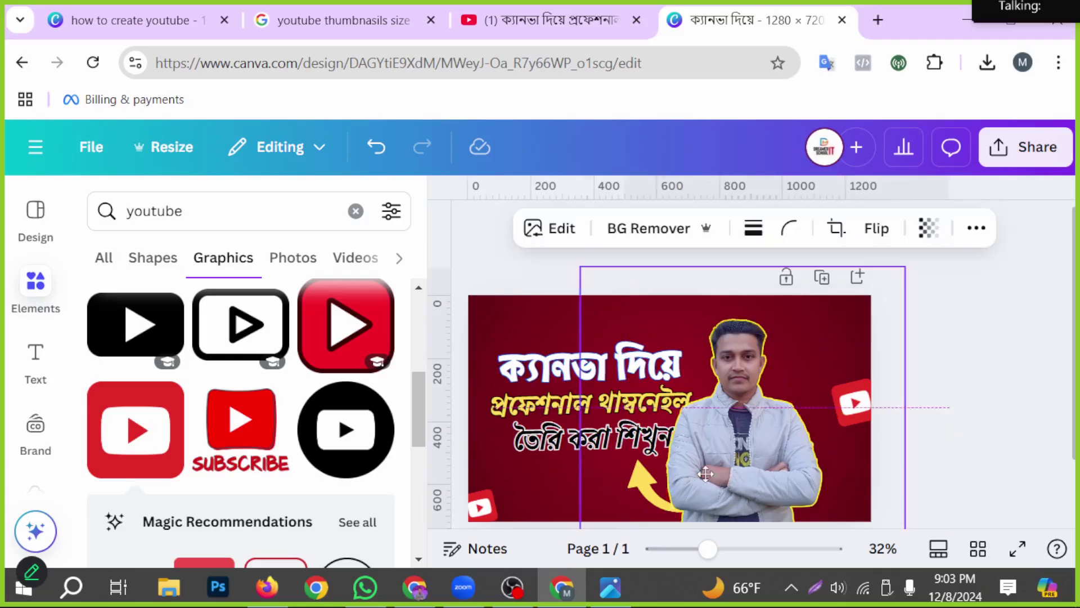
pyautogui.click(1011, 364)
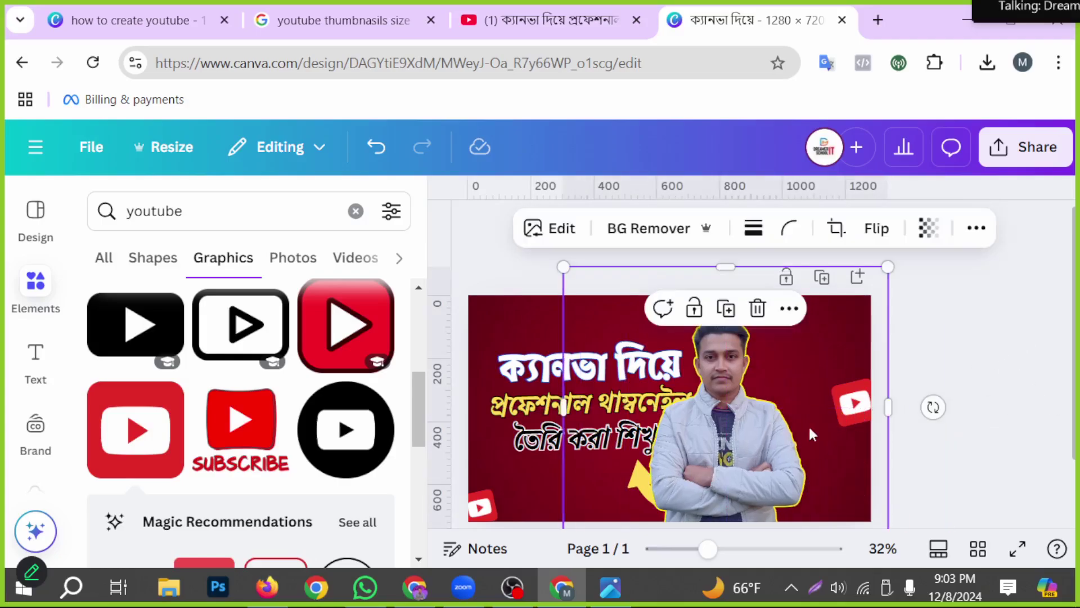
pyautogui.moveTo(810, 434); pyautogui.dragTo(749, 433)
pyautogui.click(855, 402)
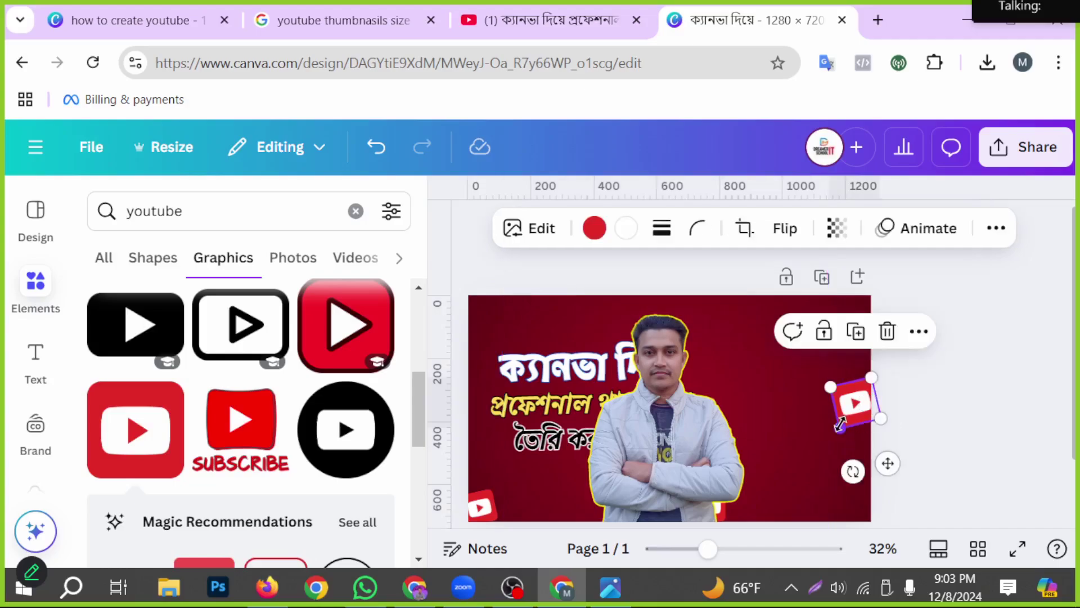
pyautogui.moveTo(853, 465); pyautogui.dragTo(864, 478)
pyautogui.moveTo(830, 394); pyautogui.dragTo(845, 398)
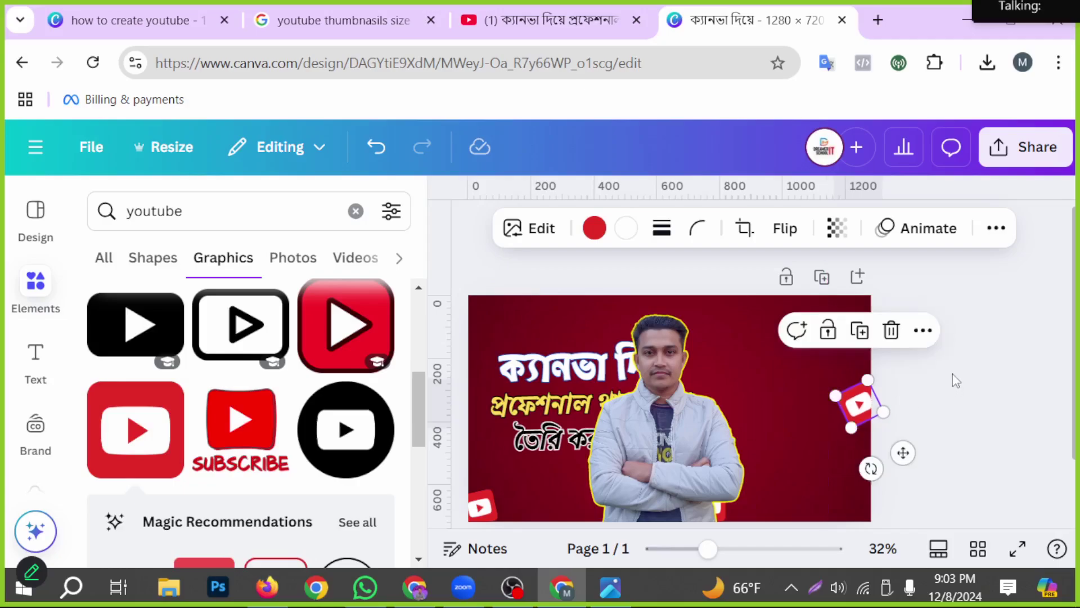
# Move the portrait back to the thumbnail's right side so its shoulder overlaps the YouTube logo and its body covers the arrow's tail.
pyautogui.click(687, 479)
pyautogui.moveTo(687, 479); pyautogui.dragTo(778, 453)
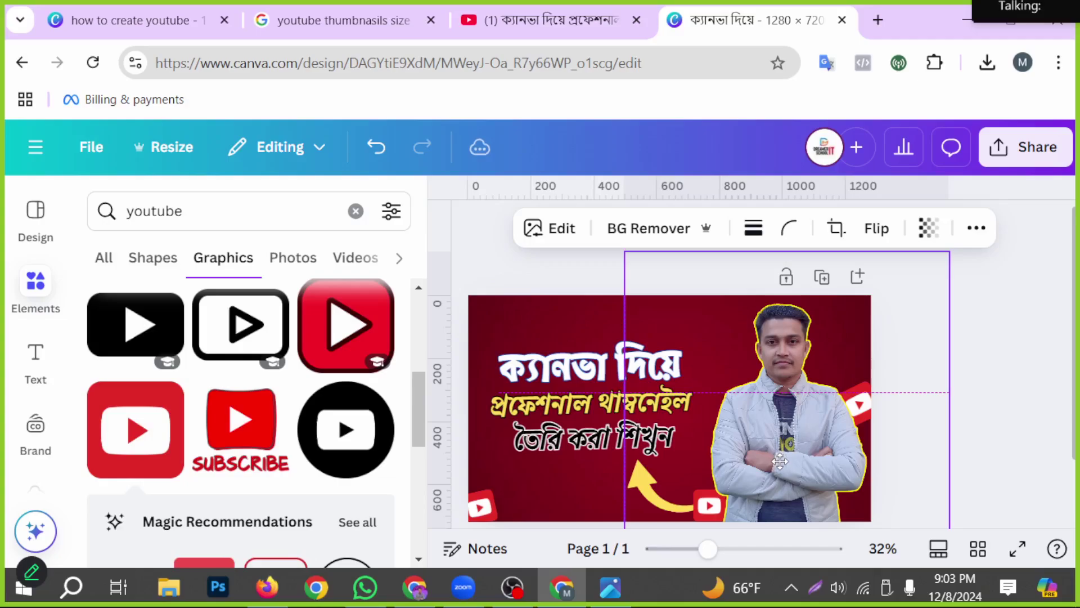
pyautogui.moveTo(780, 461); pyautogui.dragTo(783, 471)
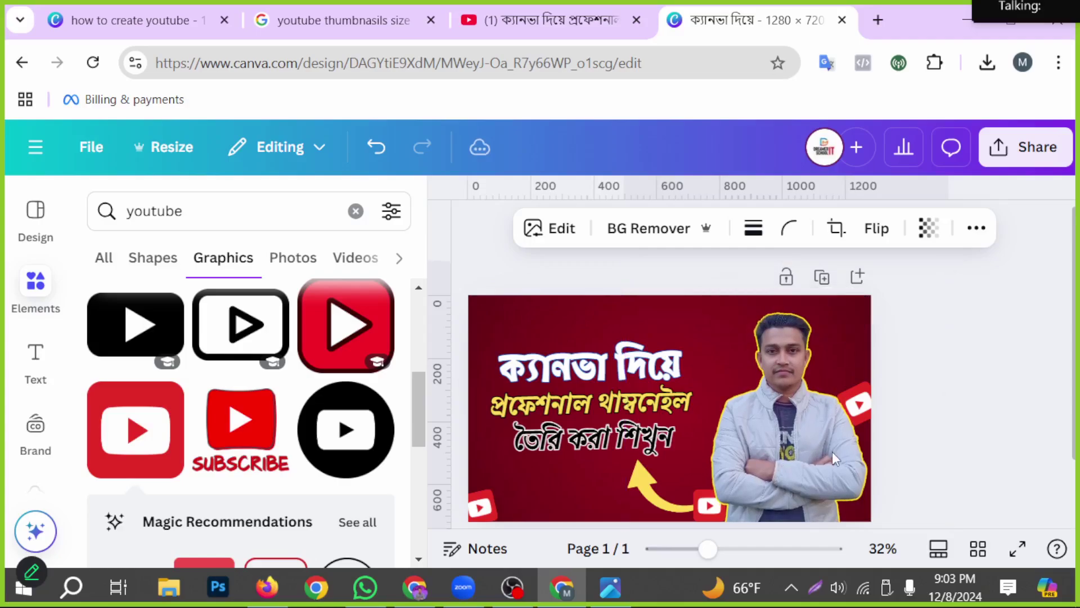
# Open the design's download options and choose JPG as the file type.
pyautogui.scroll(-2, 1011, 415)
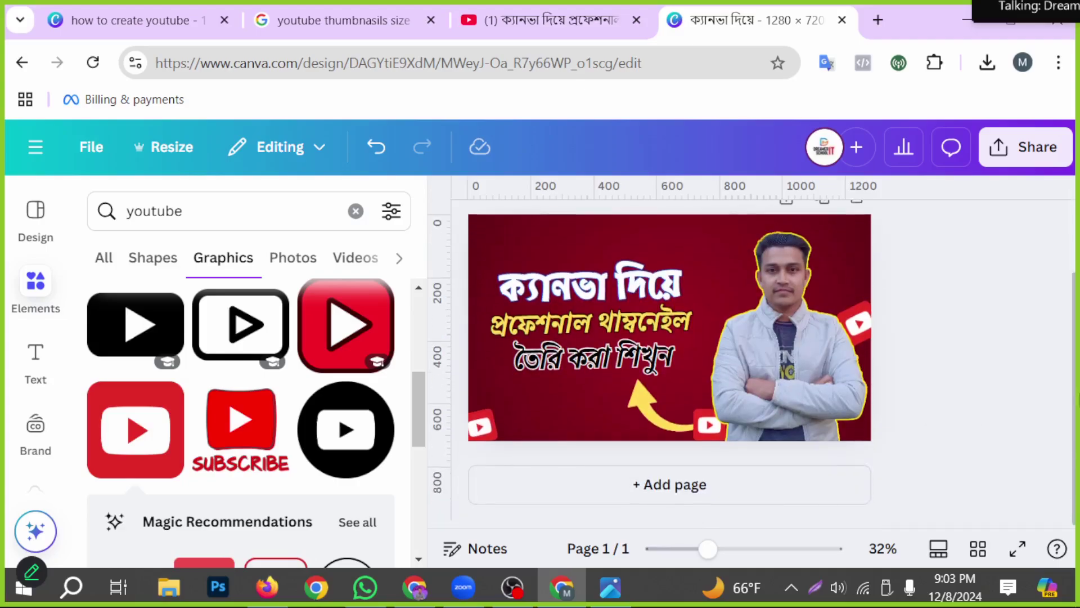
pyautogui.click(1035, 161)
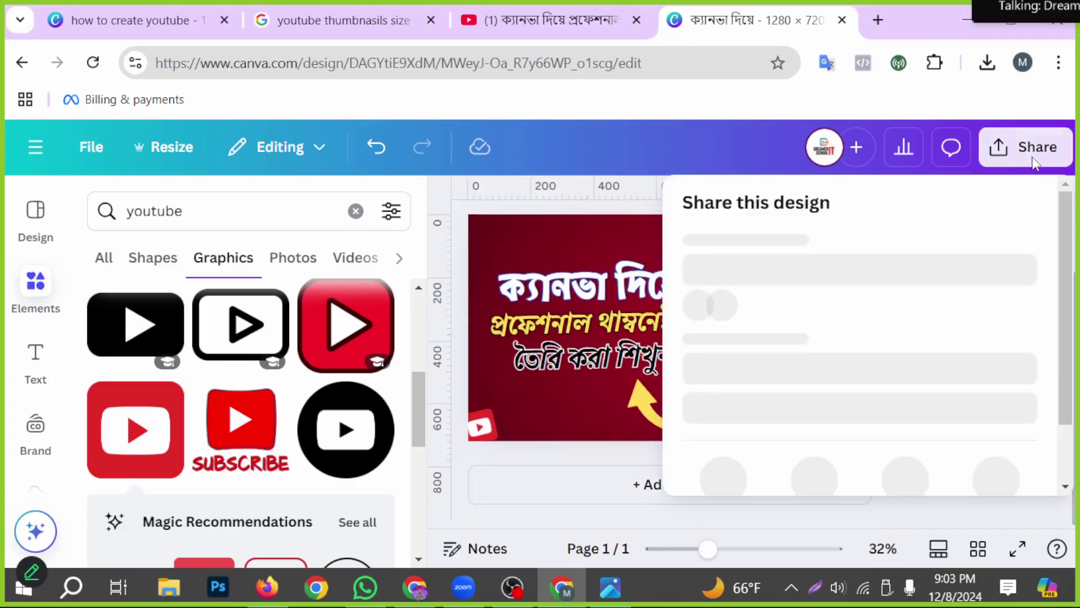
pyautogui.scroll(-3, 896, 394)
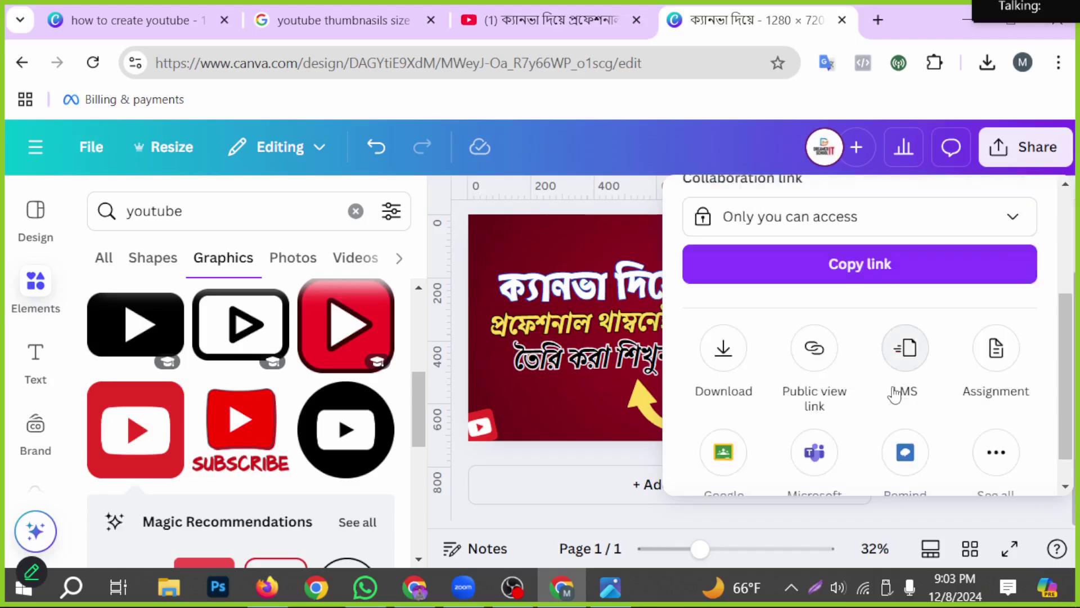
pyautogui.click(725, 358)
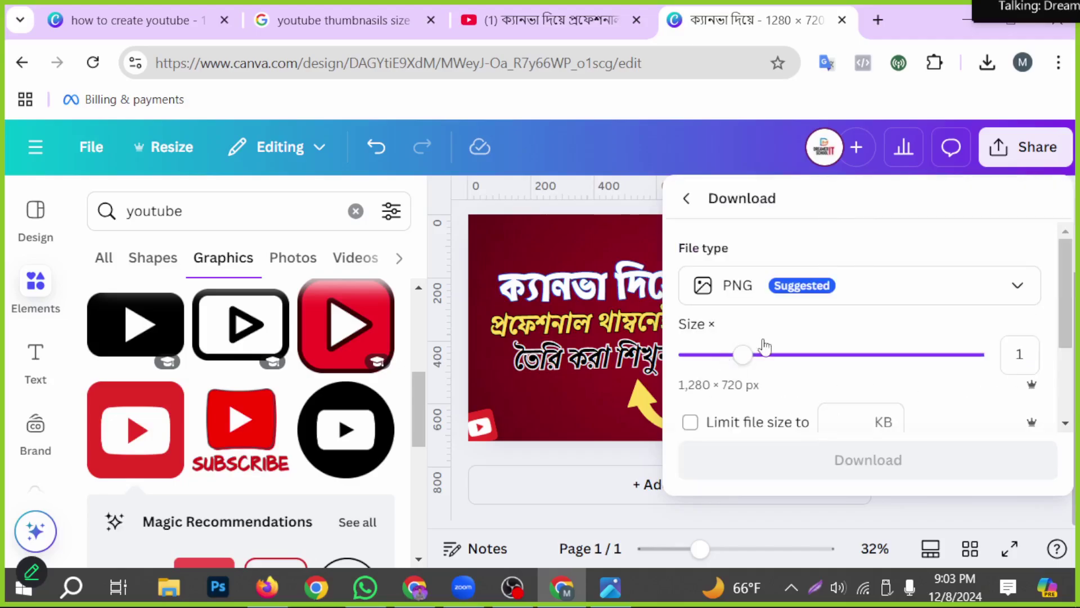
pyautogui.click(809, 288)
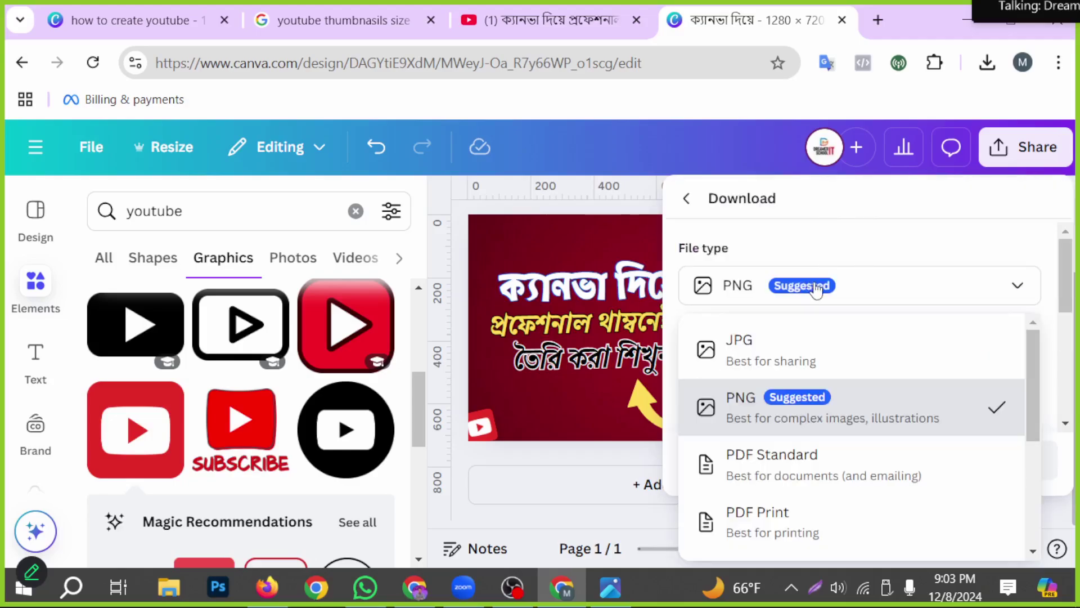
pyautogui.click(810, 355)
pyautogui.scroll(-3, 895, 458)
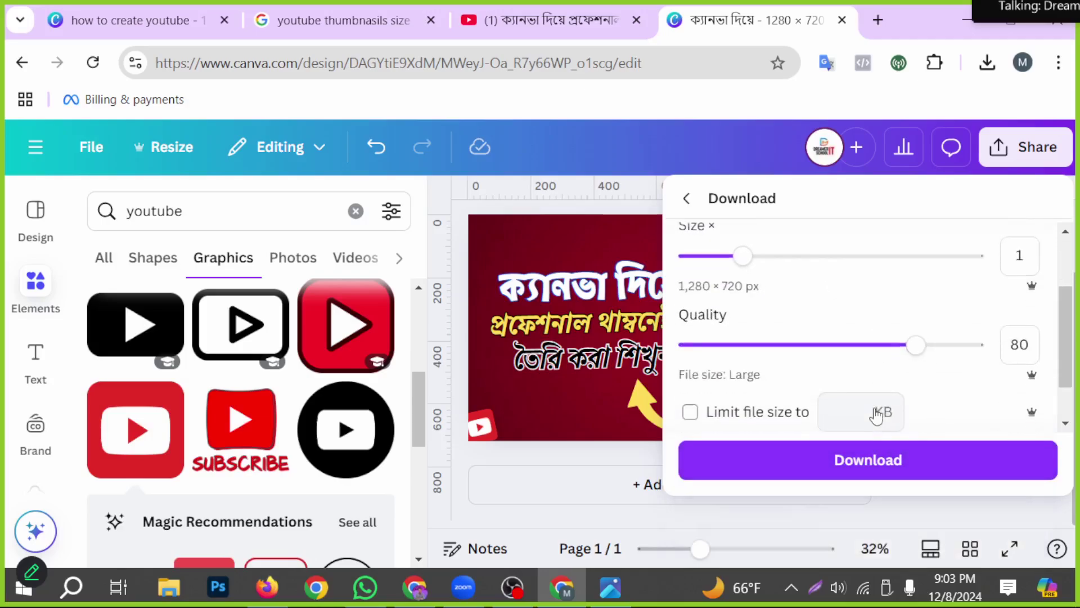
# Set the JPG quality to 100 and the size multiplier to 3.125, then start the download.
pyautogui.moveTo(917, 285); pyautogui.dragTo(1050, 289)
pyautogui.scroll(2, 772, 349)
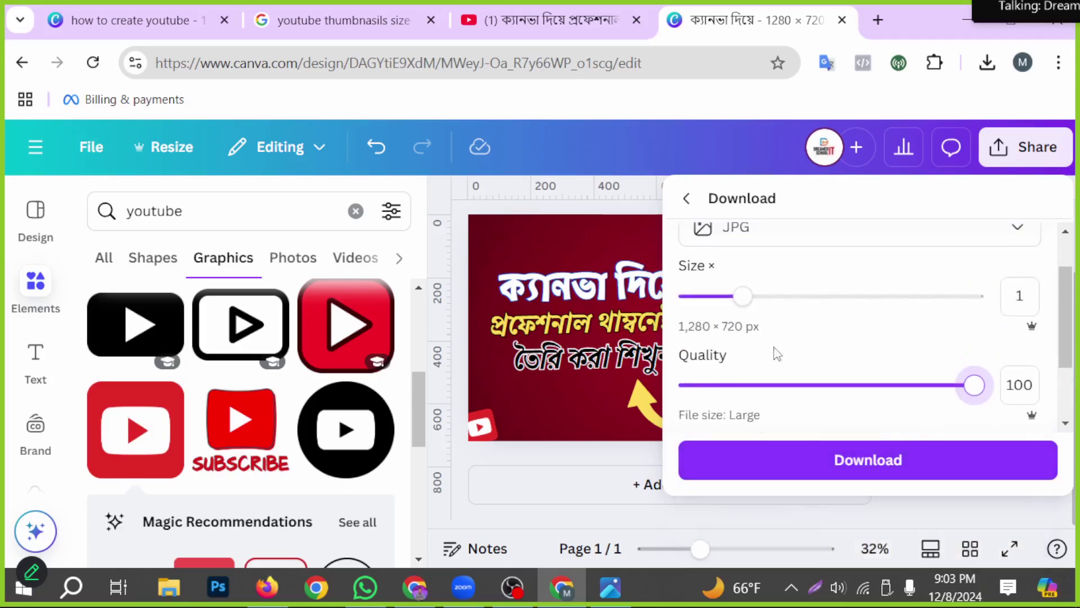
pyautogui.moveTo(743, 296); pyautogui.dragTo(1076, 318)
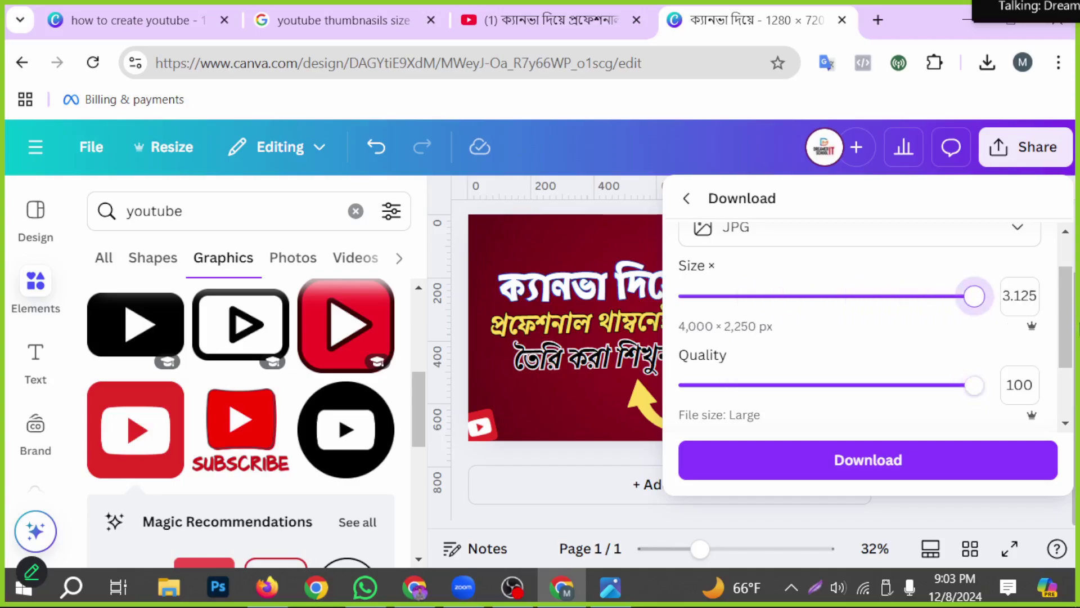
pyautogui.click(895, 468)
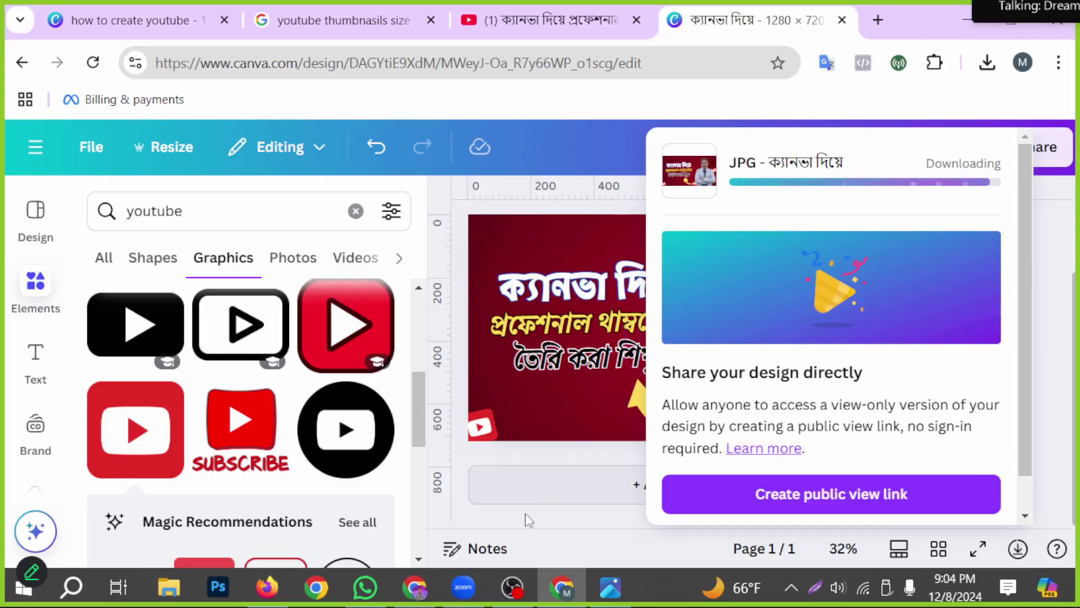
# Reopen the download options and limit the JPG's file size to 10000 KB.
pyautogui.click(648, 453)
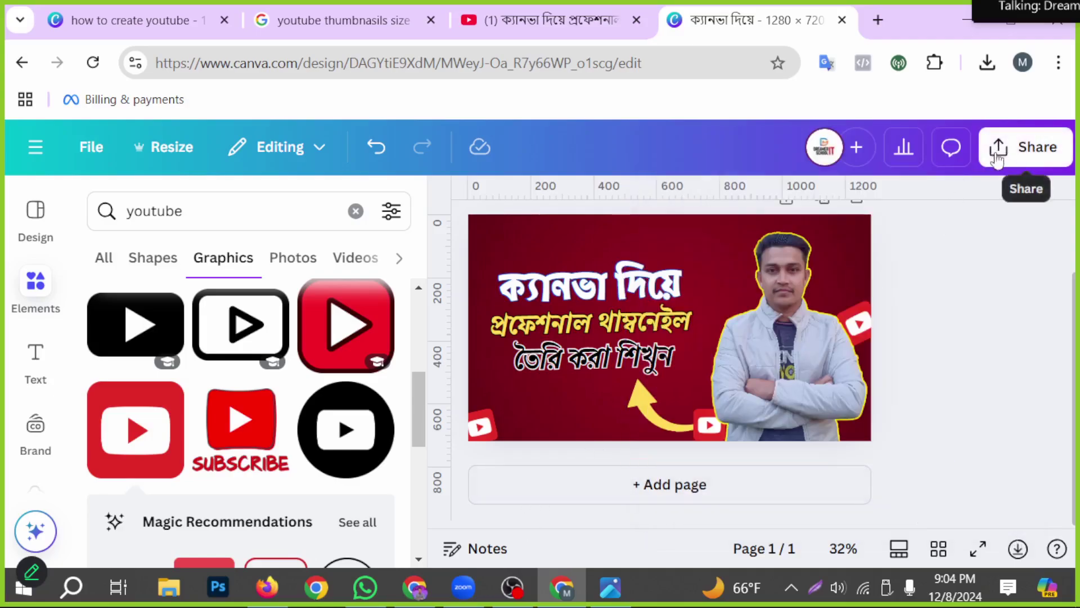
pyautogui.click(1024, 147)
pyautogui.scroll(-2, 774, 368)
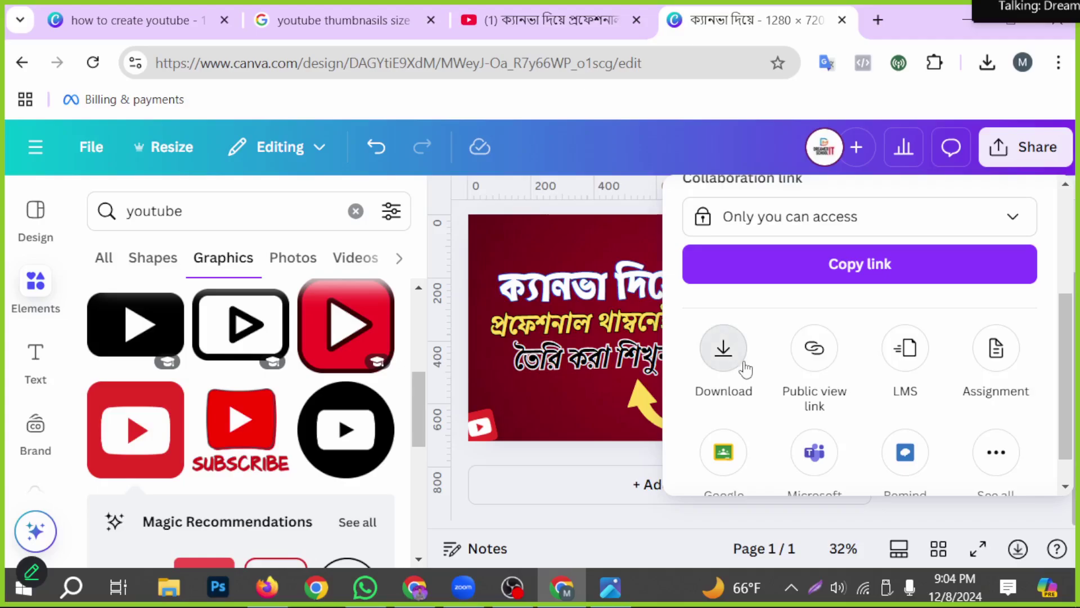
pyautogui.click(742, 366)
pyautogui.scroll(-2, 843, 380)
pyautogui.scroll(-1, 844, 379)
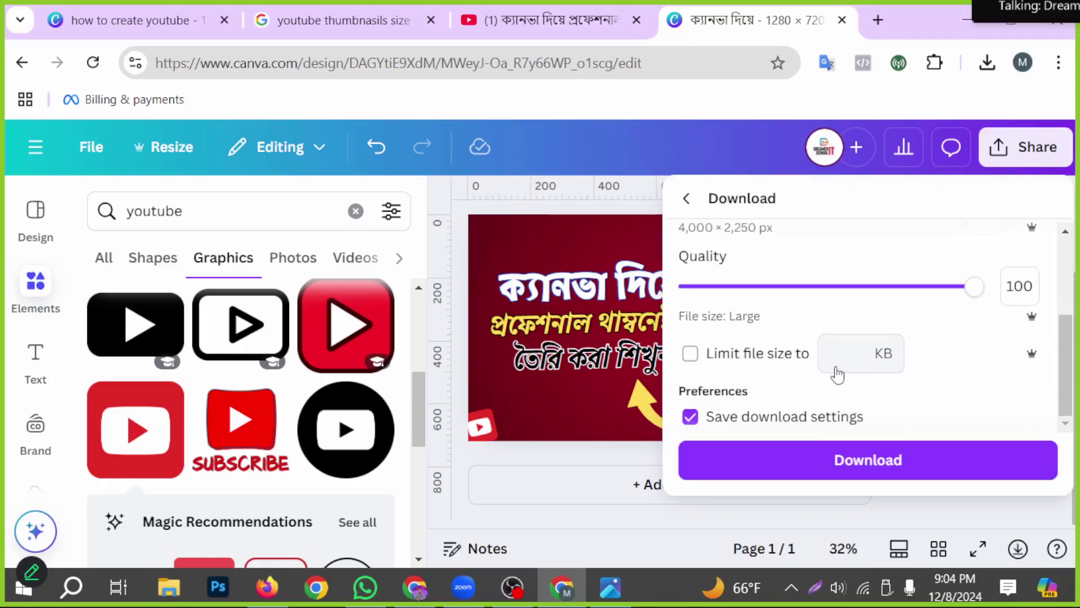
pyautogui.click(842, 362)
pyautogui.write('10000')
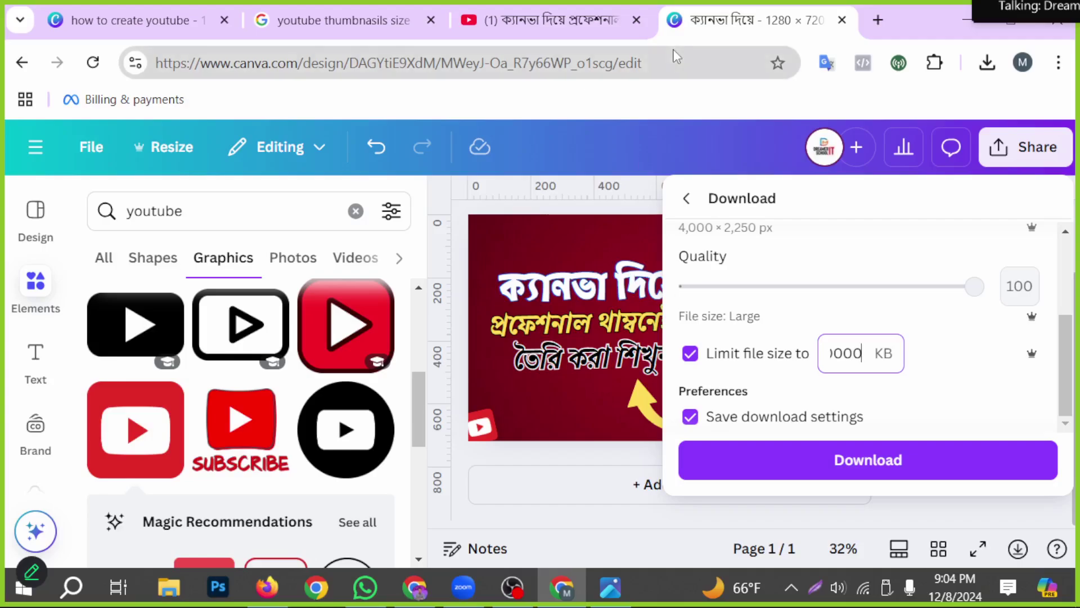
# Open the downloaded file ক্যানভা দিয়ে.jpg from the browser's recent downloads in the photo viewer.
pyautogui.click(993, 77)
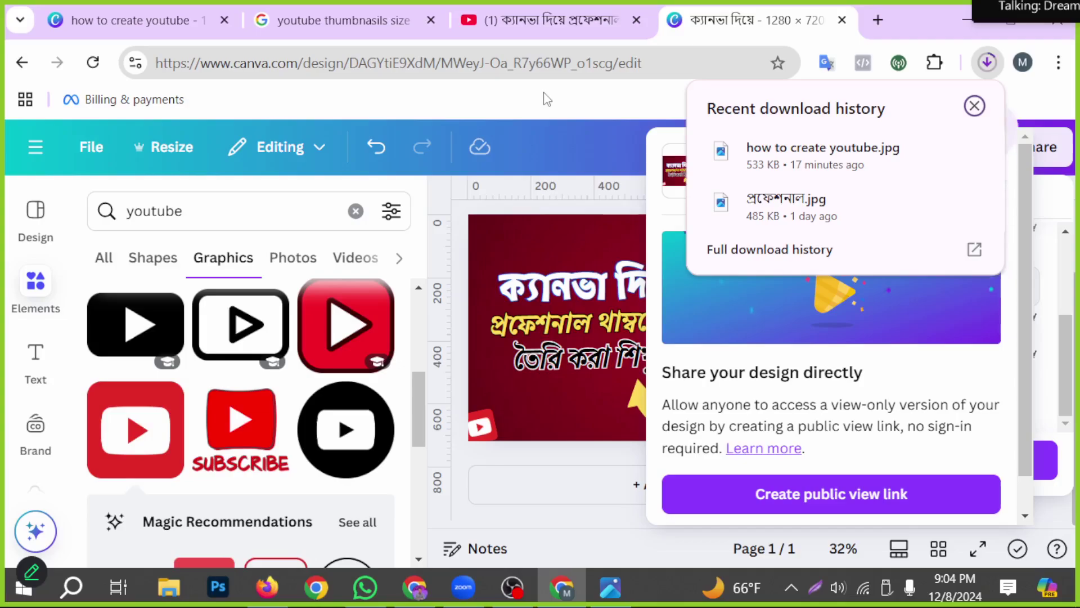
pyautogui.click(990, 64)
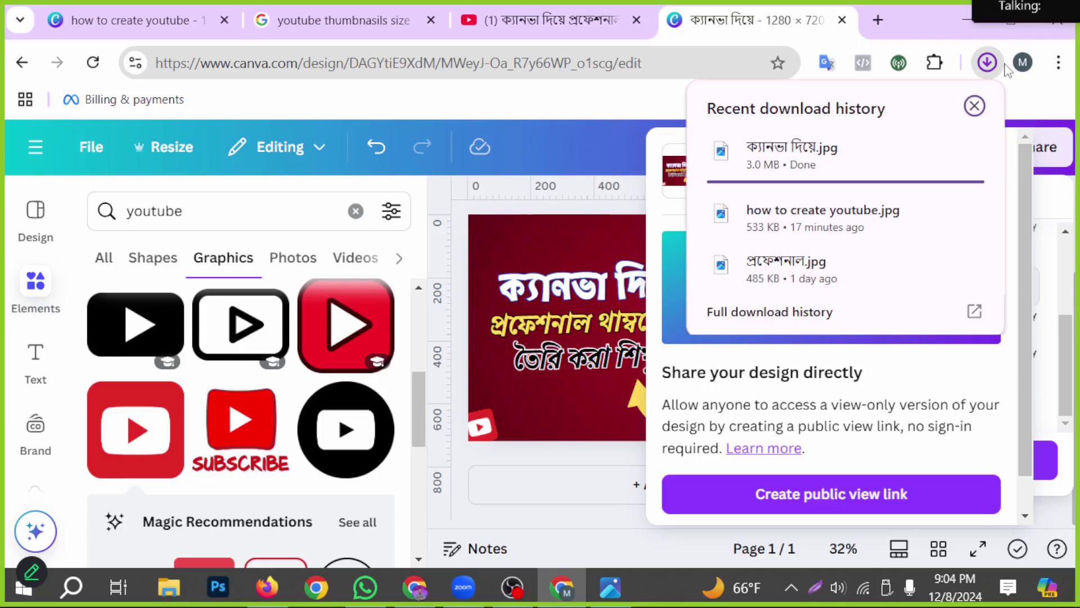
pyautogui.click(811, 167)
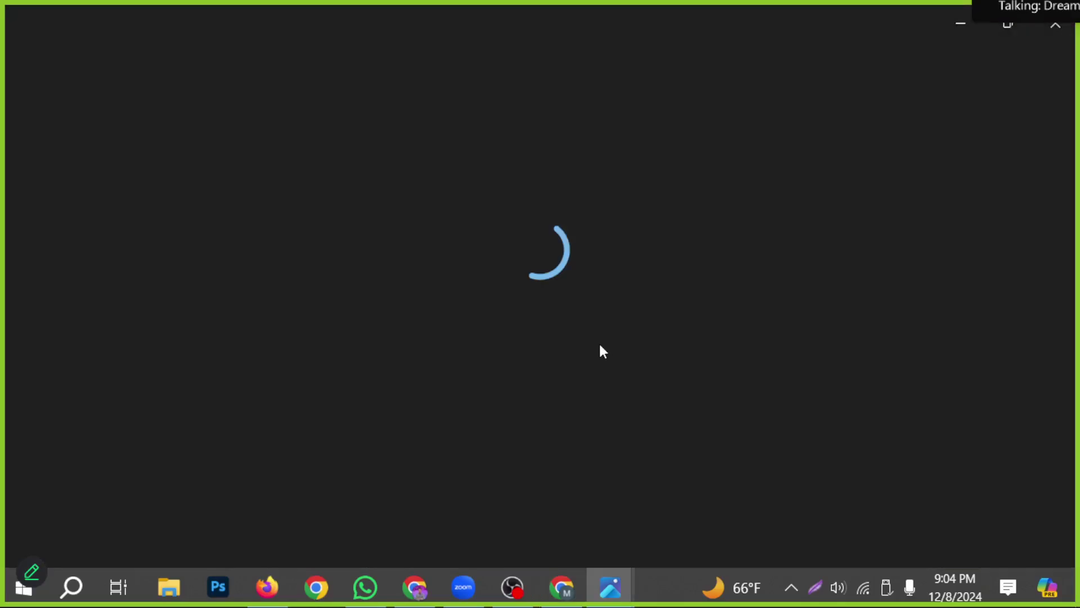
# Examine the sharpness of the outlined Bangla title lines up close in the downloaded image.
pyautogui.scroll(3, 540, 343)
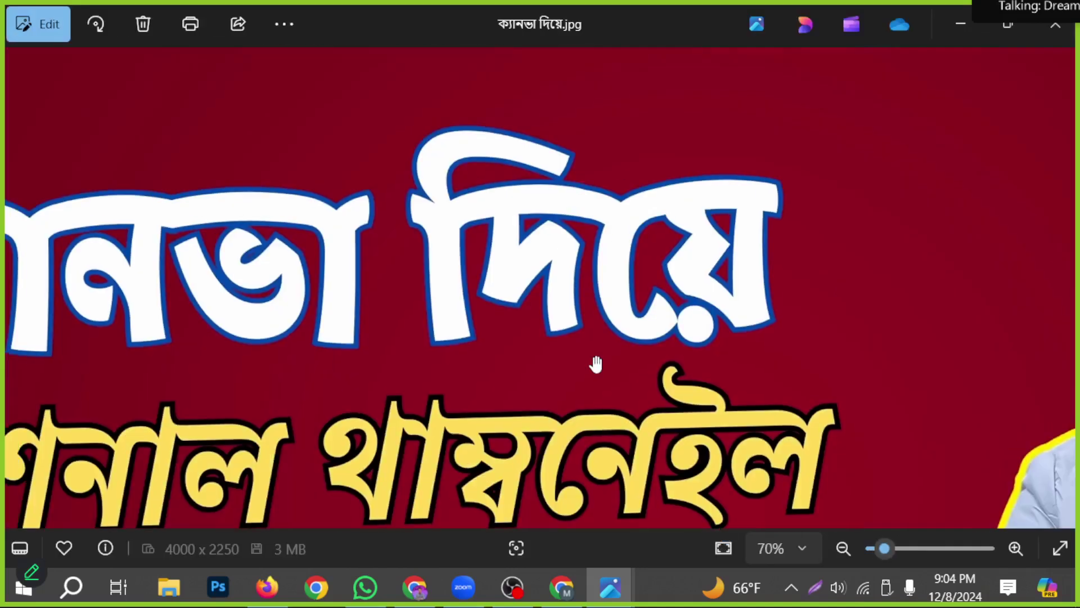
pyautogui.scroll(2, 595, 297)
pyautogui.moveTo(545, 295); pyautogui.dragTo(919, 354)
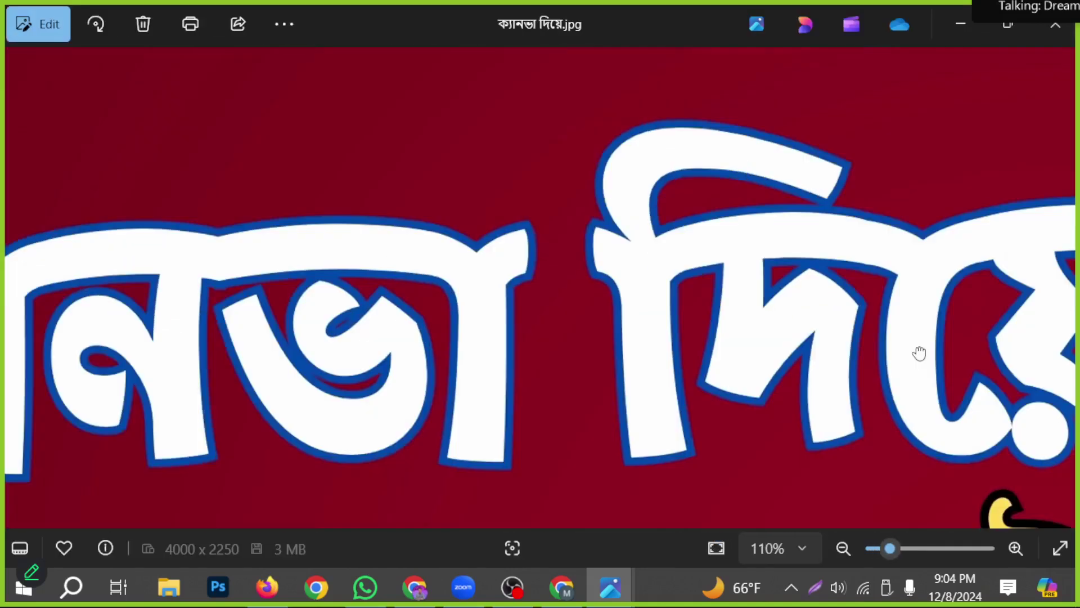
pyautogui.moveTo(342, 373); pyautogui.dragTo(768, 340)
pyautogui.scroll(-4, 741, 343)
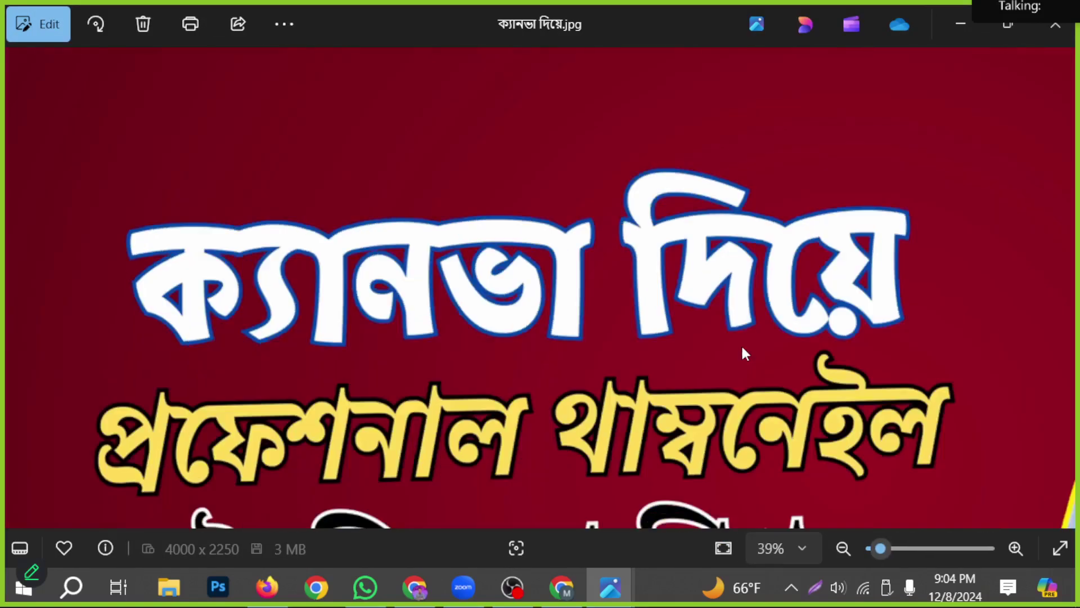
pyautogui.scroll(3, 906, 209)
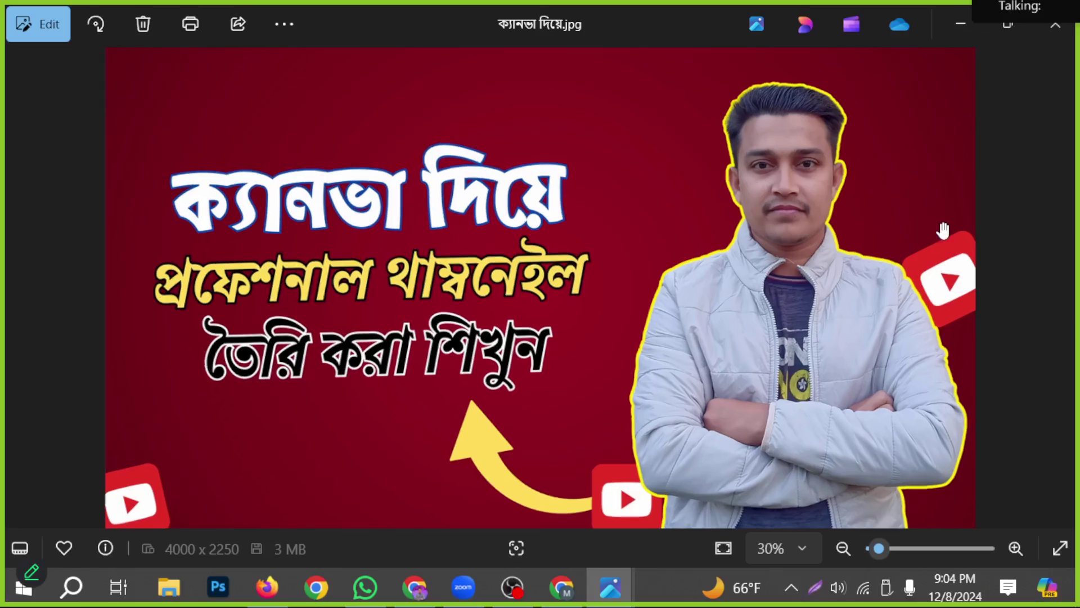
# Examine the portrait's face, jacket and yellow outline up close, and review the whole thumbnail.
pyautogui.moveTo(906, 210); pyautogui.dragTo(846, 356)
pyautogui.scroll(2, 736, 340)
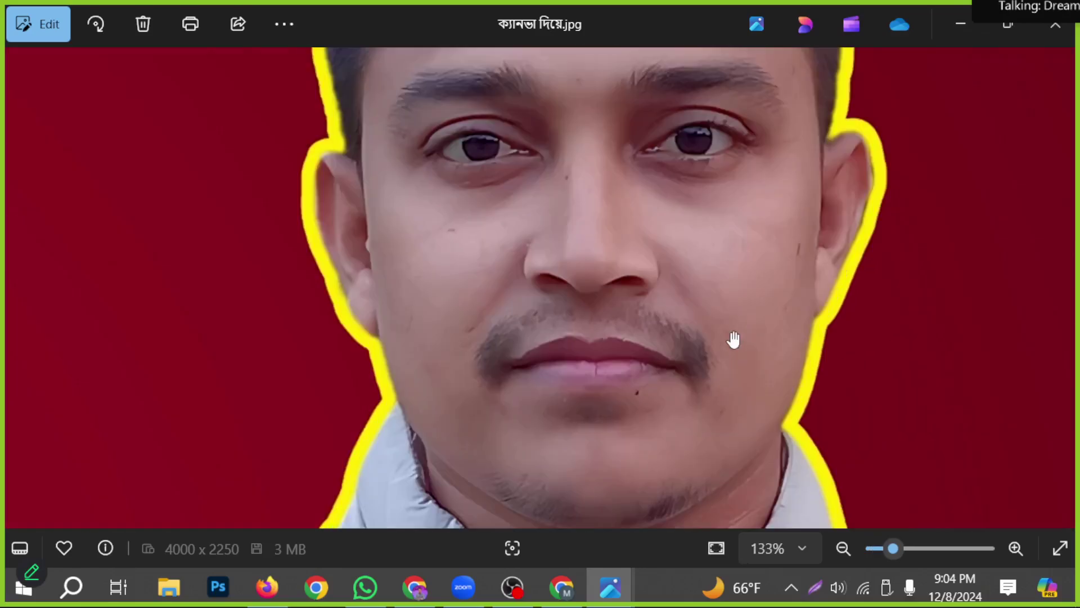
pyautogui.moveTo(757, 444); pyautogui.dragTo(702, 63)
pyautogui.moveTo(789, 476); pyautogui.dragTo(685, 241)
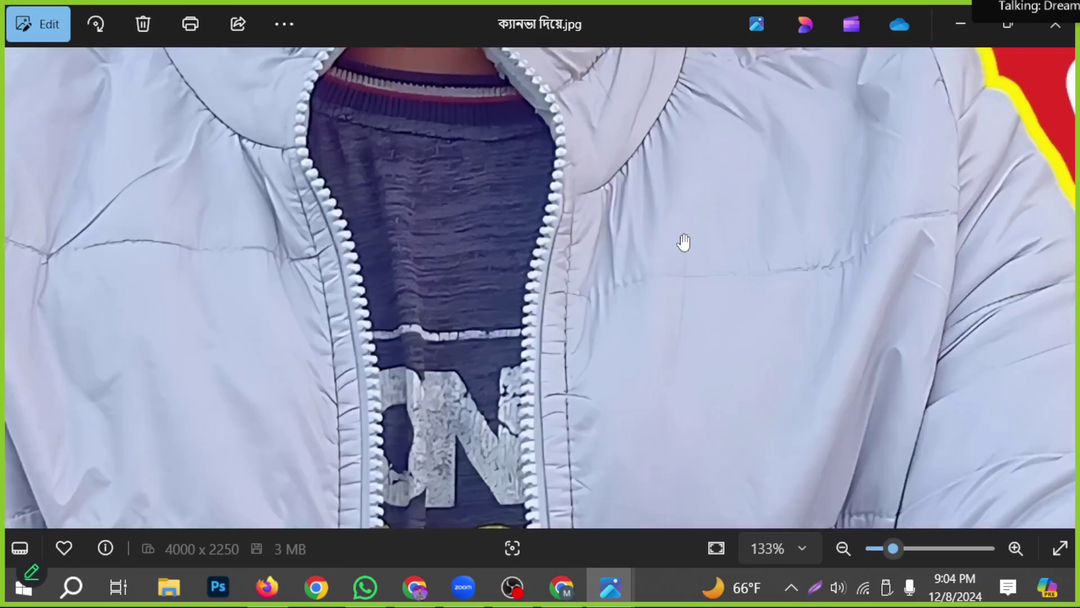
pyautogui.scroll(-4, 670, 391)
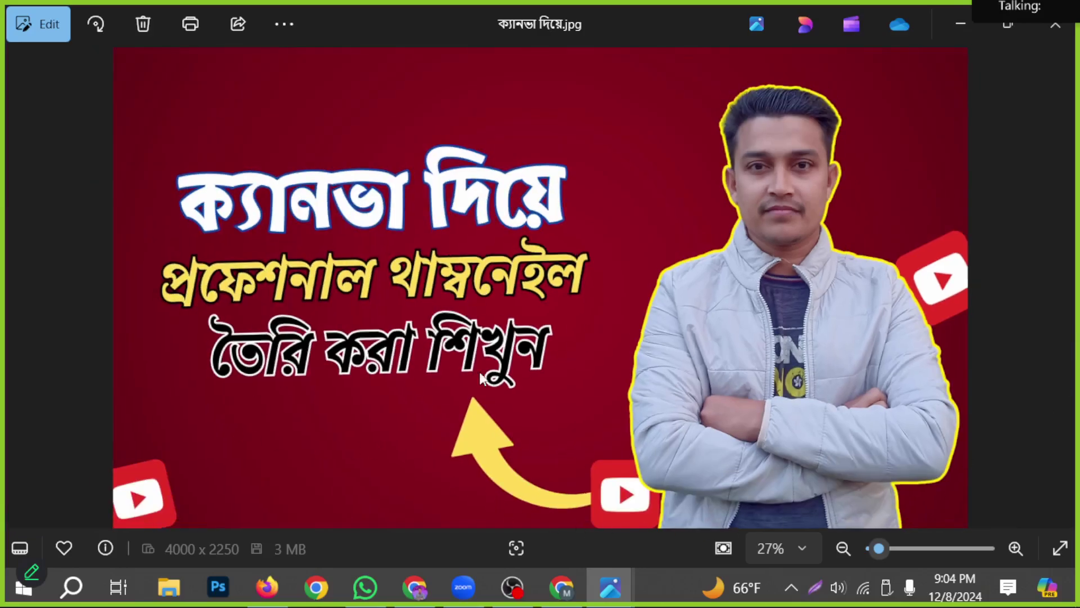
pyautogui.scroll(2, 390, 336)
pyautogui.scroll(-2, 447, 329)
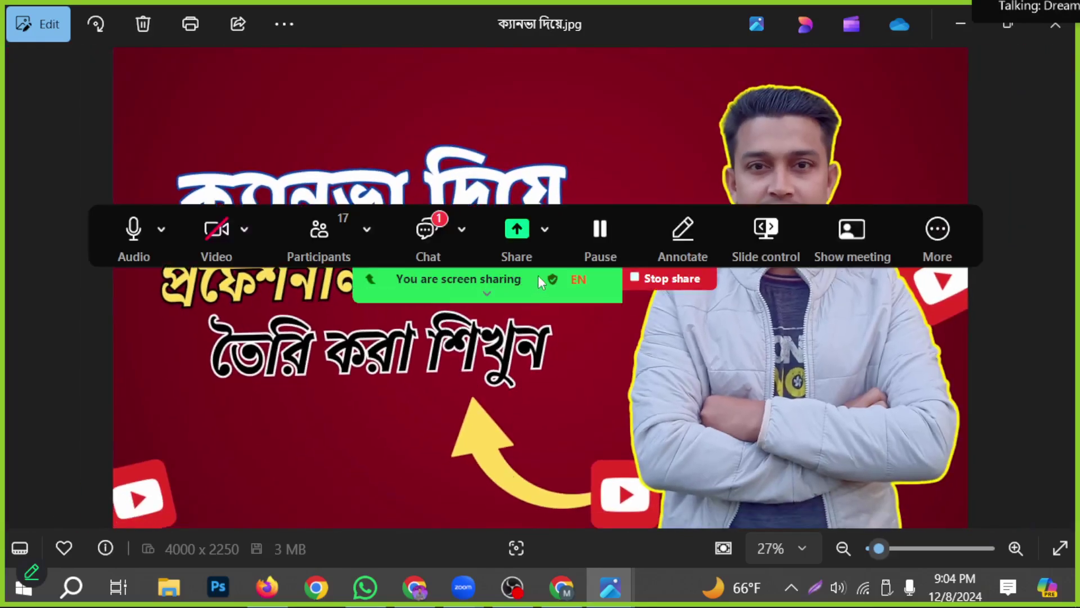
# Stop the screen sharing in the Zoom meeting and show the list of participants.
pyautogui.click(640, 286)
pyautogui.click(639, 286)
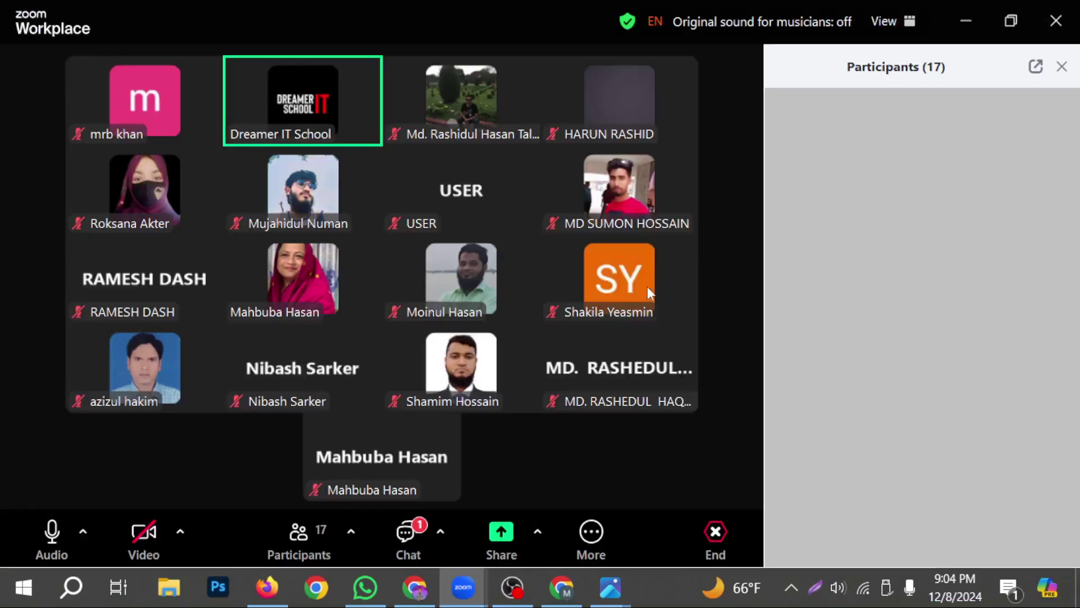
pyautogui.click(309, 545)
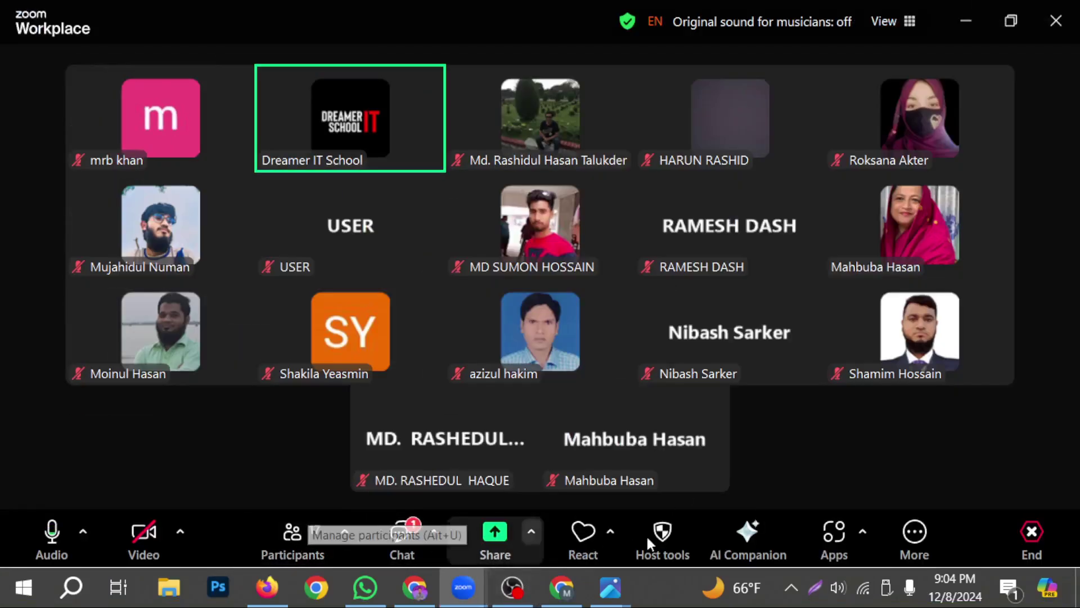
pyautogui.click(308, 545)
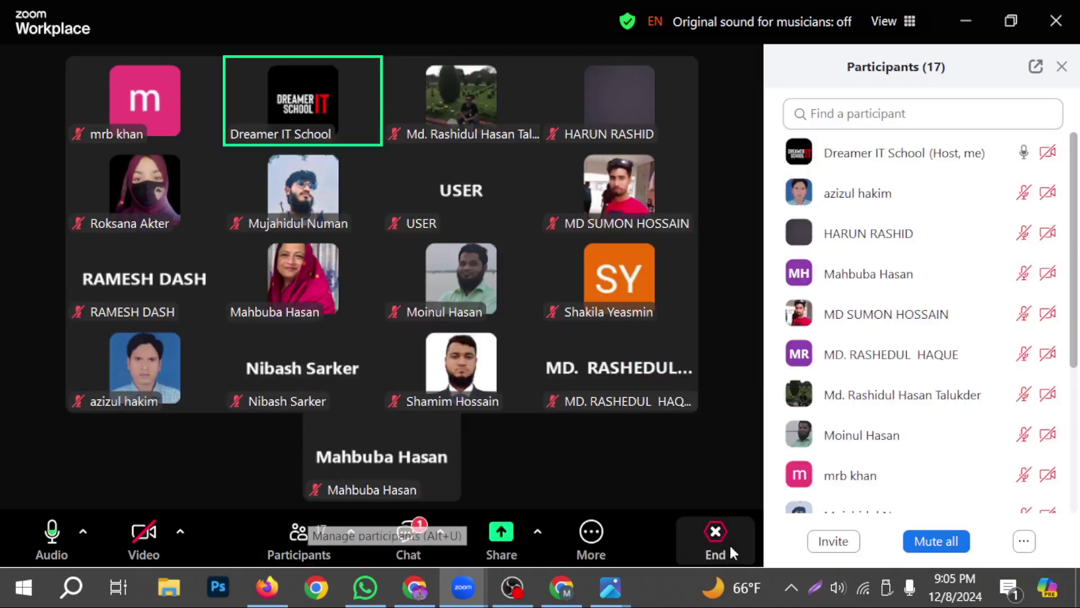
# Mute all current and new participants with permission to unmute themselves, and close the participants list.
pyautogui.click(925, 541)
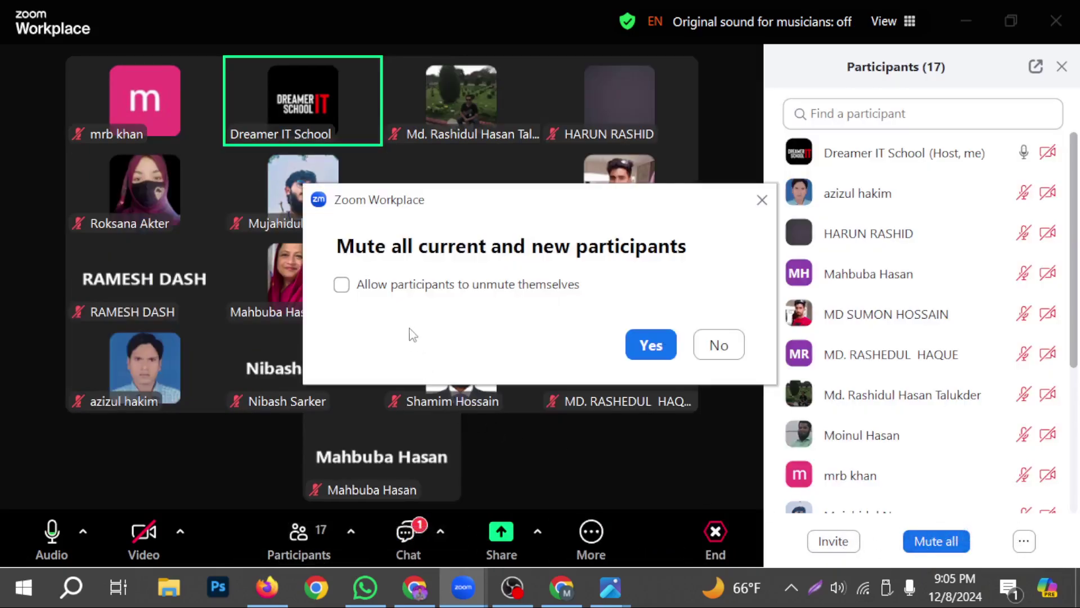
pyautogui.click(341, 285)
pyautogui.click(651, 344)
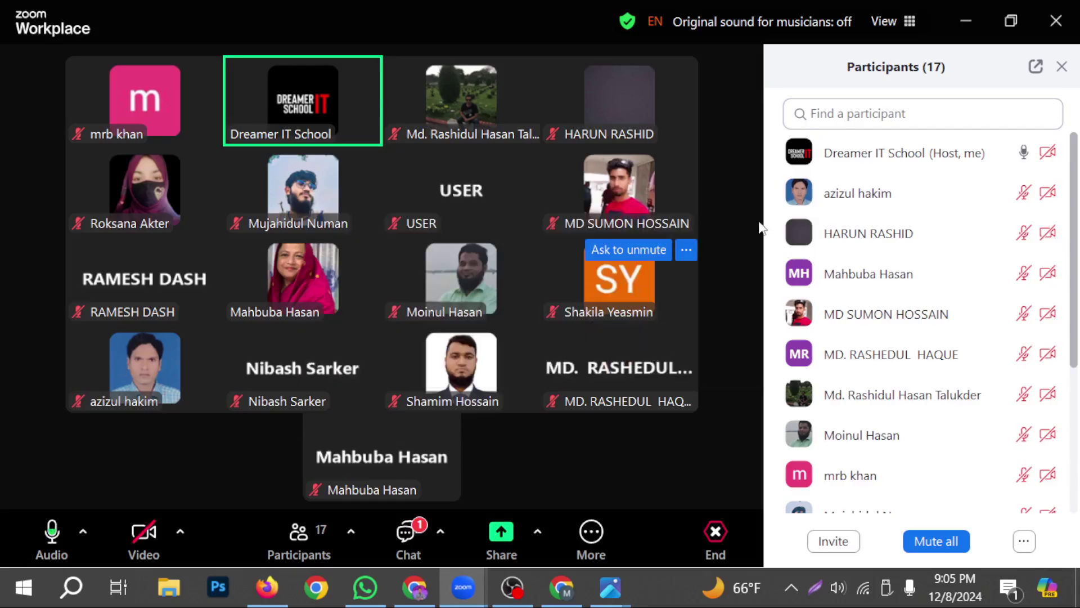
pyautogui.click(1061, 68)
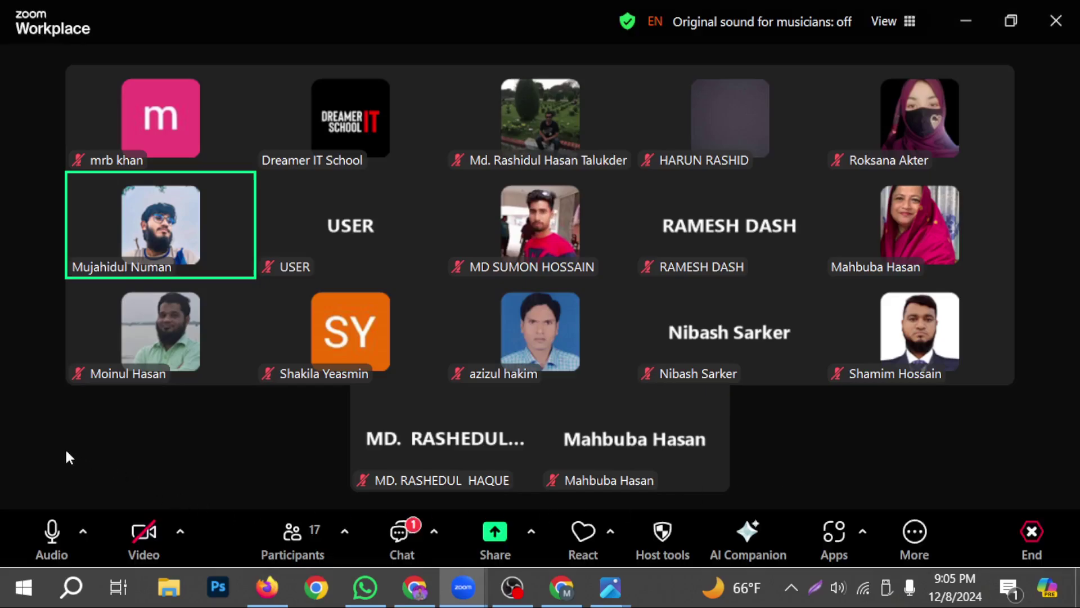
# Switch to the Canva thumbnail design in Chrome and dismiss the download options.
pyautogui.click(562, 588)
pyautogui.click(460, 214)
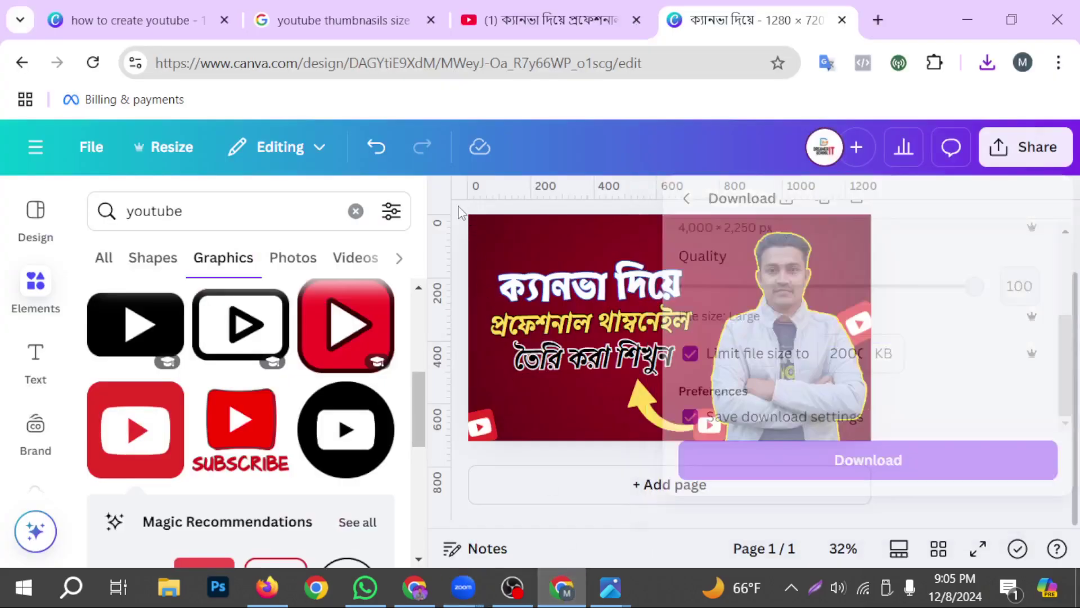